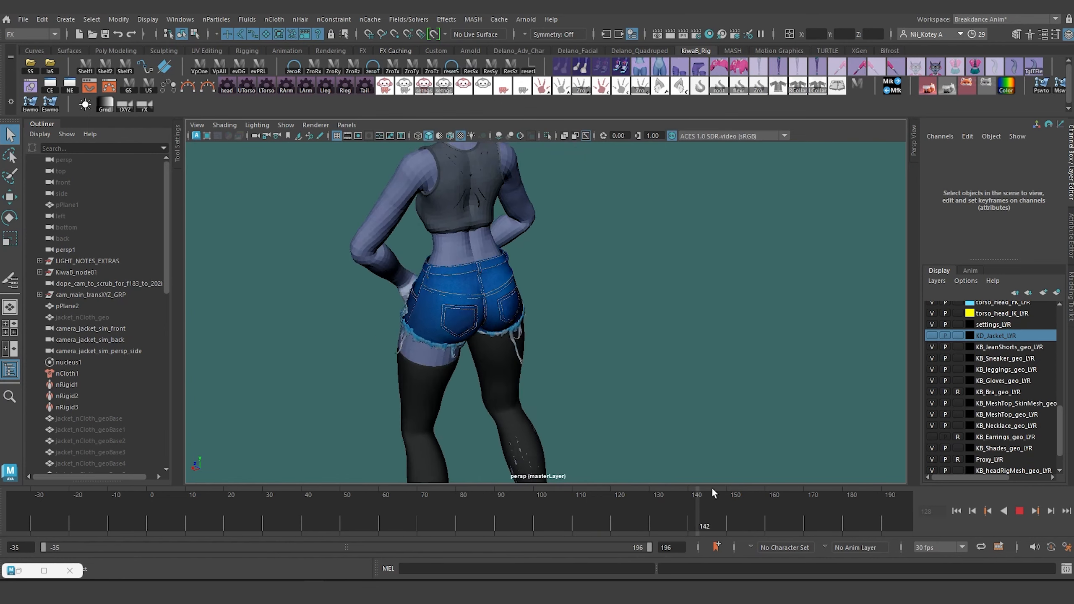
- Play and scrub the animation from around frame 142 onward, checking the jean shorts' cloth motion from behind and from the side
{"action": "left_click_drag", "start_coordinate": [712, 492], "coordinate": [779, 490]}
{"action": "left_click_drag", "start_coordinate": [558, 396], "coordinate": [607, 373], "text": "alt"}
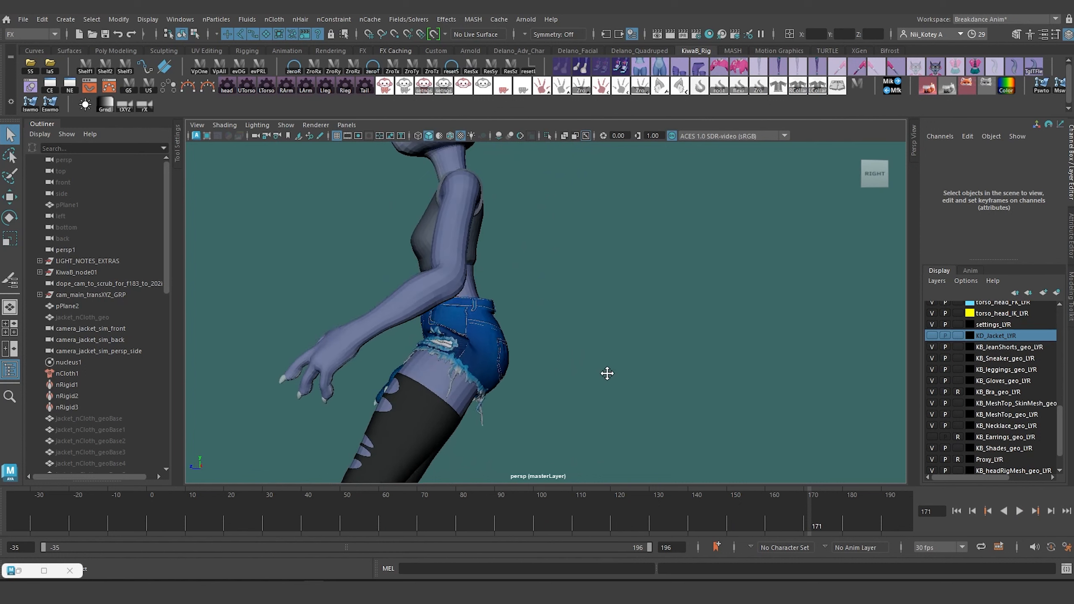
{"action": "left_click_drag", "start_coordinate": [809, 509], "coordinate": [685, 507]}
{"action": "left_click_drag", "start_coordinate": [541, 406], "coordinate": [416, 385], "text": "alt"}
{"action": "key", "text": "alt+v"}
{"action": "mouse_move", "coordinate": [728, 518]}
{"action": "left_mouse_down"}
{"action": "mouse_move", "coordinate": [859, 511]}
{"action": "mouse_move", "coordinate": [471, 493]}
{"action": "mouse_move", "coordinate": [745, 523]}
{"action": "mouse_move", "coordinate": [803, 521]}
{"action": "mouse_move", "coordinate": [733, 510]}
{"action": "mouse_move", "coordinate": [853, 518]}
{"action": "mouse_move", "coordinate": [503, 506]}
{"action": "mouse_move", "coordinate": [730, 511]}
{"action": "left_mouse_up"}
{"action": "left_click_drag", "start_coordinate": [592, 389], "coordinate": [397, 355], "text": "alt"}
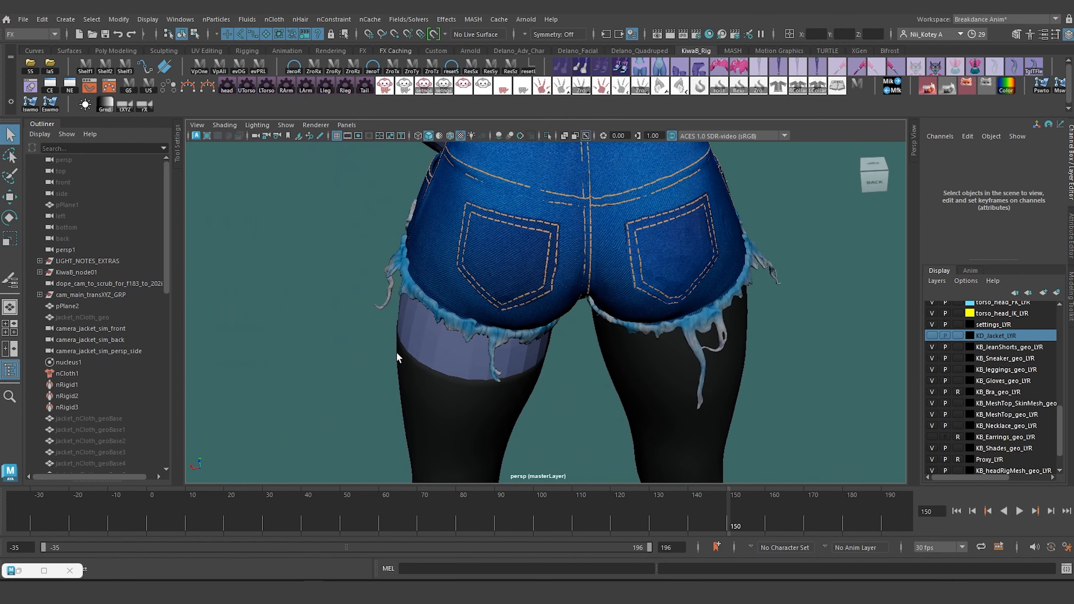
{"action": "right_click_drag", "start_coordinate": [396, 354], "coordinate": [422, 380], "text": "alt"}
{"action": "left_click_drag", "start_coordinate": [422, 379], "coordinate": [437, 380], "text": "alt"}
{"action": "left_click_drag", "start_coordinate": [735, 519], "coordinate": [840, 522]}
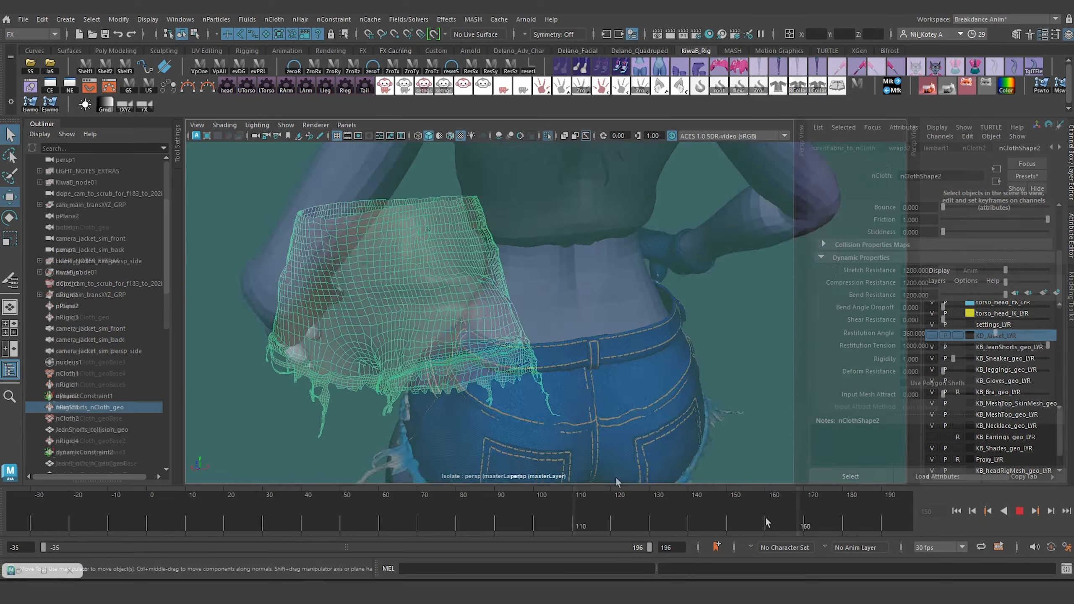
- Review the shorts' simulation from the front, playing the animation between about frames 102 and 132
{"action": "middle_click_drag", "start_coordinate": [642, 473], "coordinate": [583, 281], "text": "alt"}
{"action": "left_click_drag", "start_coordinate": [583, 280], "coordinate": [391, 321], "text": "alt"}
{"action": "scroll", "coordinate": [364, 333], "scroll_direction": "up", "scroll_amount": 5}
{"action": "middle_click_drag", "start_coordinate": [364, 334], "coordinate": [436, 333], "text": "alt"}
{"action": "left_click_drag", "start_coordinate": [435, 333], "coordinate": [389, 334], "text": "alt"}
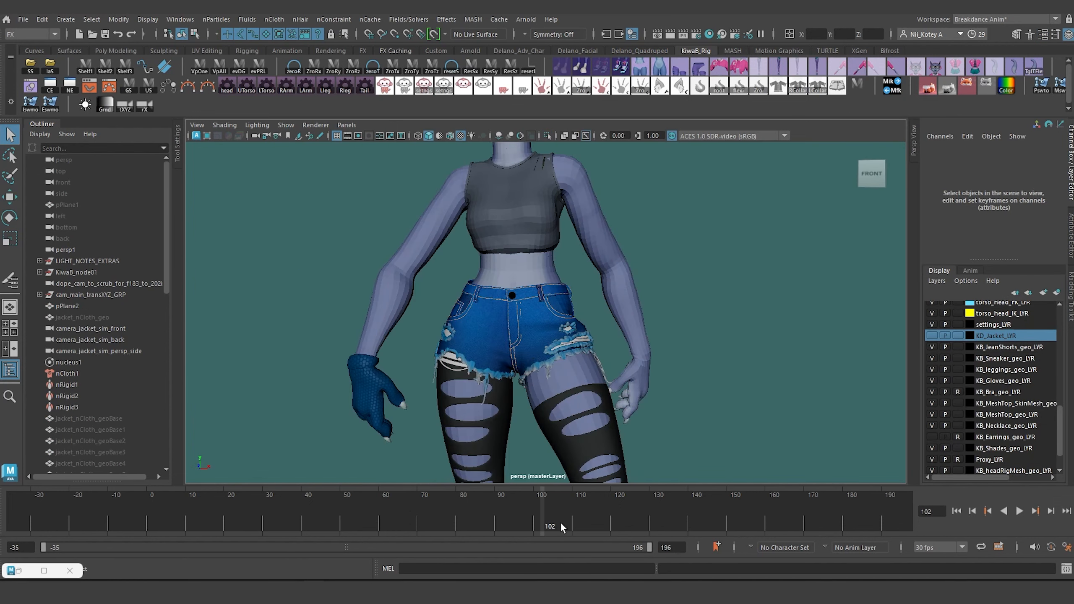
{"action": "key", "text": "alt+v"}
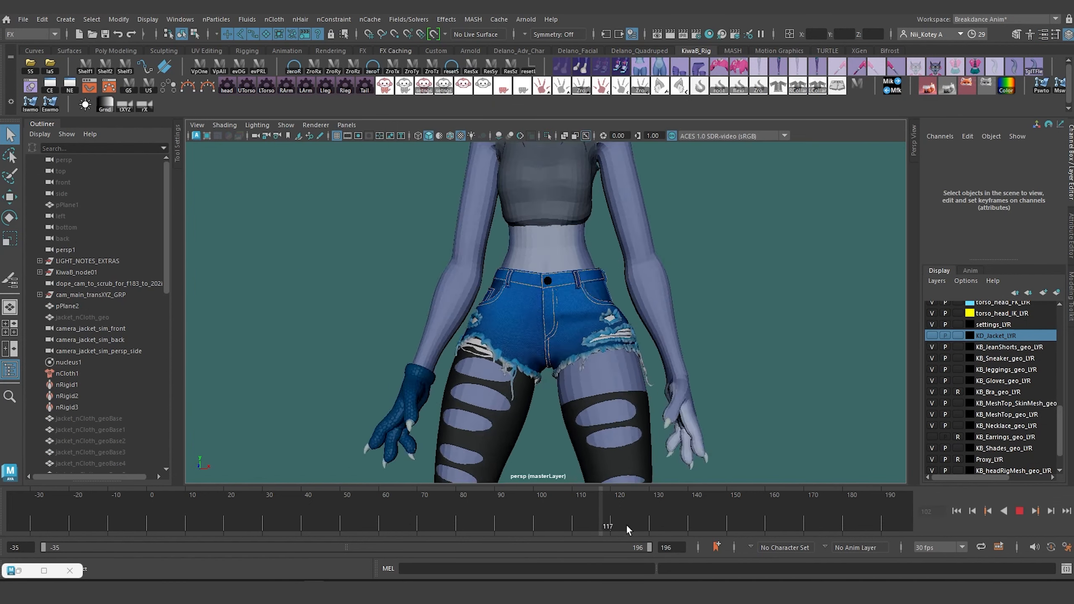
{"action": "key", "text": "alt+v"}
{"action": "middle_click_drag", "start_coordinate": [383, 329], "coordinate": [429, 345], "text": "alt"}
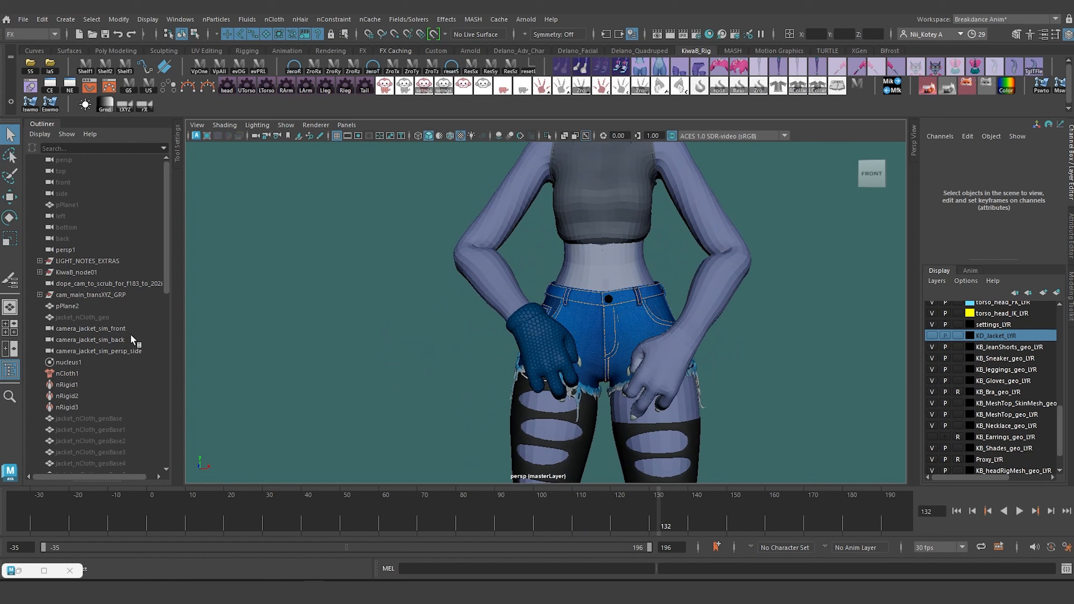
{"action": "left_click_drag", "start_coordinate": [340, 351], "coordinate": [252, 361], "text": "alt"}
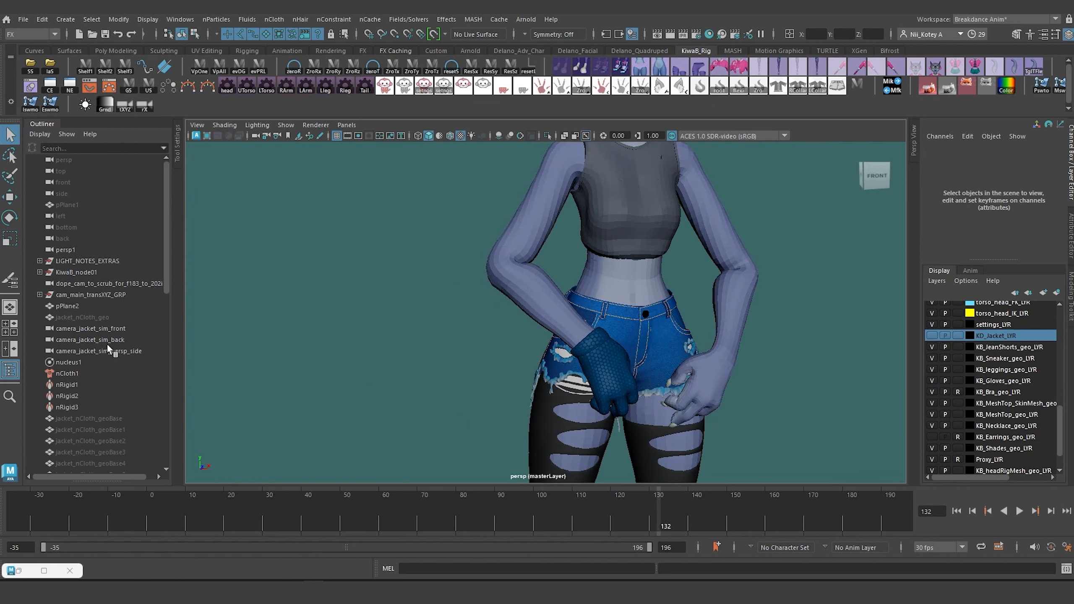
- Select the hidden JeanShorts_nCloth_geo mesh, make it visible and isolate it in the viewport
{"action": "scroll", "coordinate": [94, 344], "scroll_direction": "down", "scroll_amount": 3}
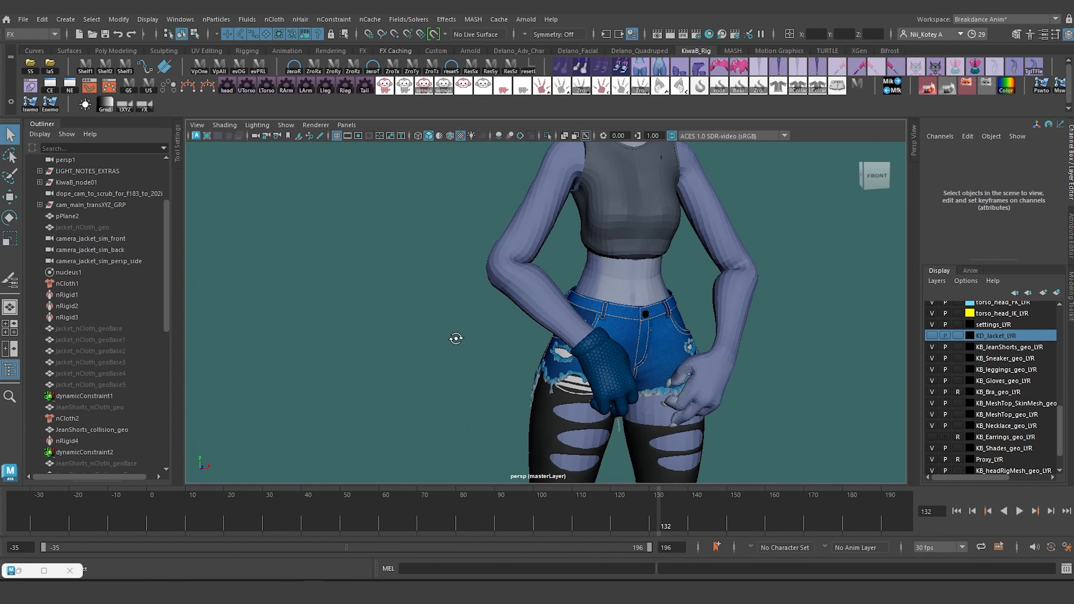
{"action": "left_click_drag", "start_coordinate": [456, 339], "coordinate": [496, 341], "text": "alt"}
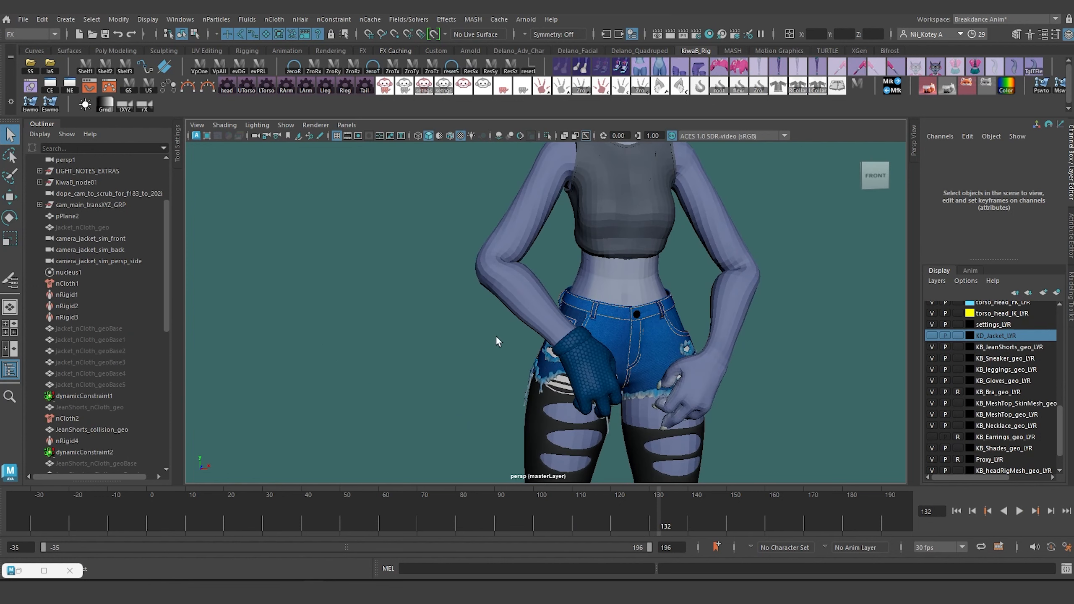
{"action": "left_click", "coordinate": [95, 406]}
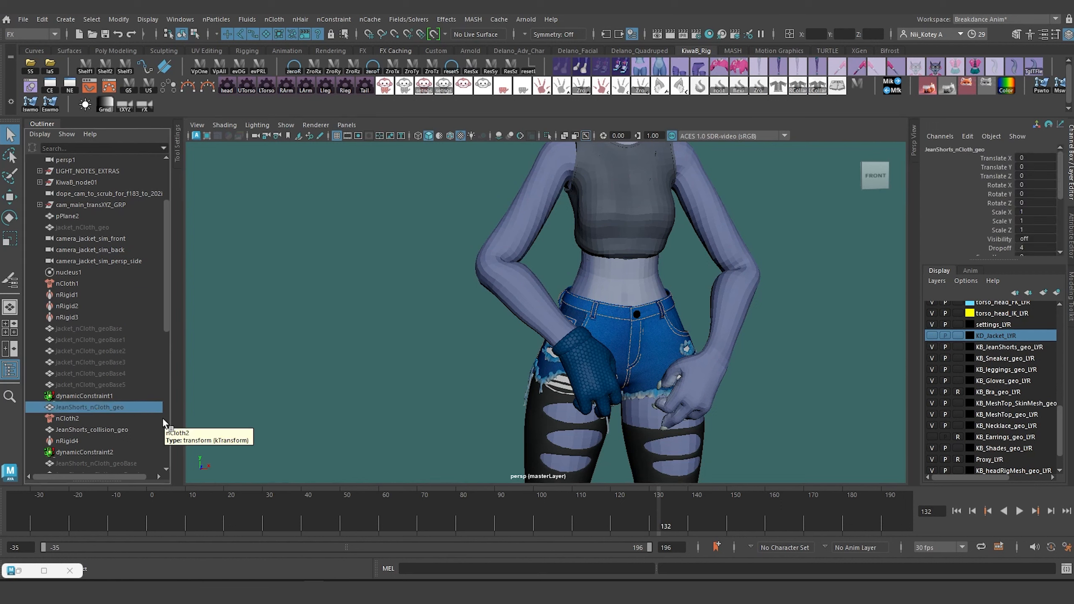
{"action": "key", "text": "shift+h"}
{"action": "left_click", "coordinate": [547, 136]}
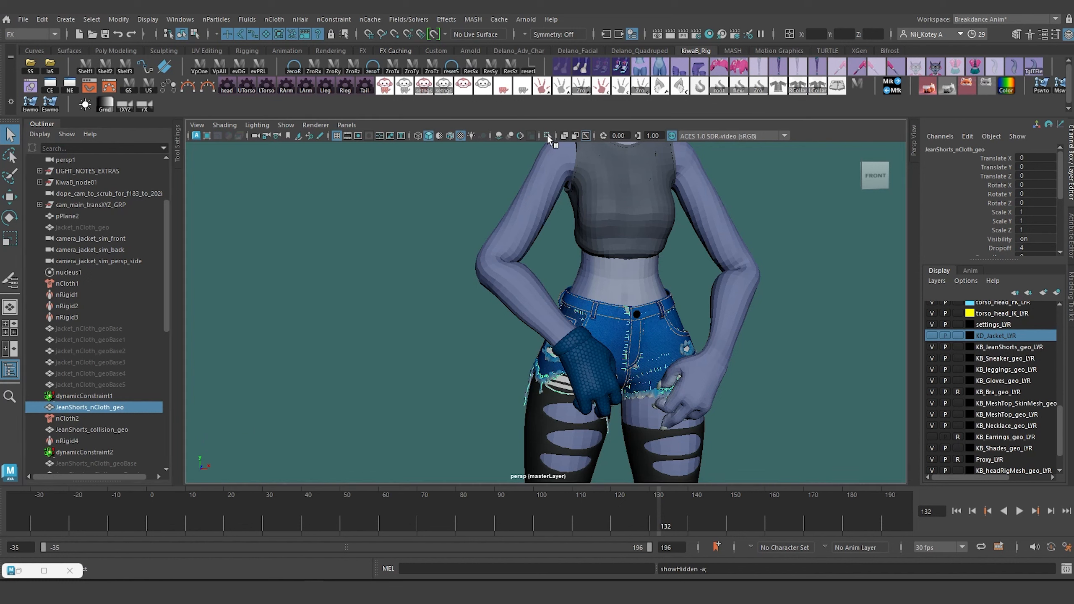
- Open the nCloth vertex paint settings for Bend and examine the map along the frayed hem of the shorts
{"action": "left_click", "coordinate": [279, 21]}
{"action": "mouse_move", "coordinate": [365, 188]}
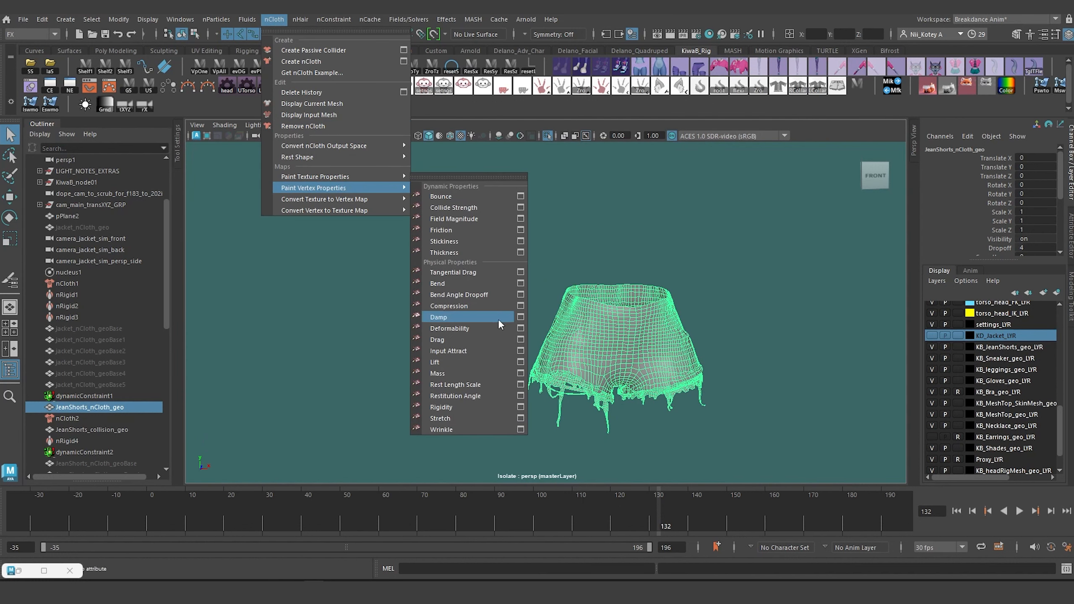
{"action": "left_click", "coordinate": [524, 284]}
{"action": "left_click_drag", "start_coordinate": [577, 287], "coordinate": [552, 288], "text": "alt"}
{"action": "middle_click_drag", "start_coordinate": [546, 288], "coordinate": [489, 216], "text": "alt"}
{"action": "right_click_drag", "start_coordinate": [489, 216], "coordinate": [569, 270], "text": "alt"}
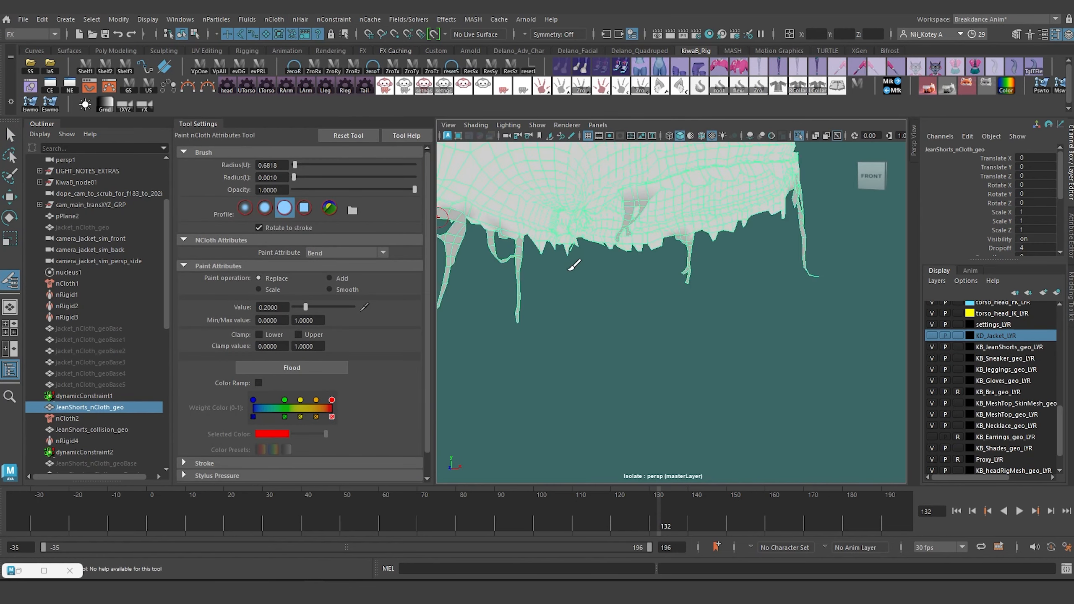
{"action": "middle_click_drag", "start_coordinate": [605, 264], "coordinate": [736, 315], "text": "alt"}
{"action": "left_click_drag", "start_coordinate": [674, 348], "coordinate": [630, 436], "text": "alt"}
{"action": "middle_click_drag", "start_coordinate": [630, 436], "coordinate": [615, 373], "text": "alt"}
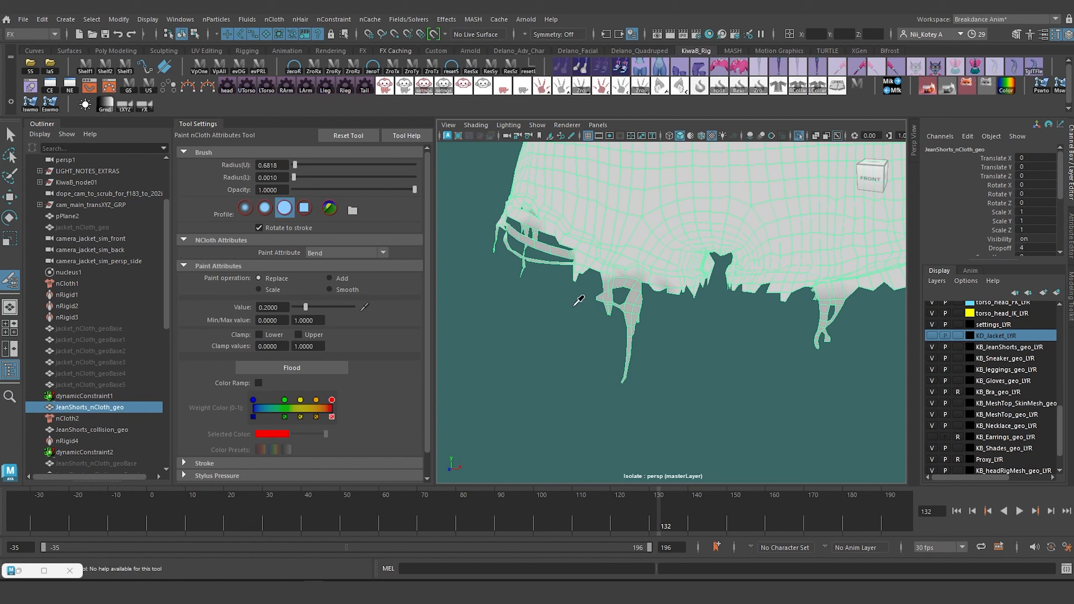
- Sample the painted Bend value on the shorts and inspect the map around the hanging threads
{"action": "scroll", "coordinate": [644, 332], "scroll_direction": "up", "scroll_amount": 5}
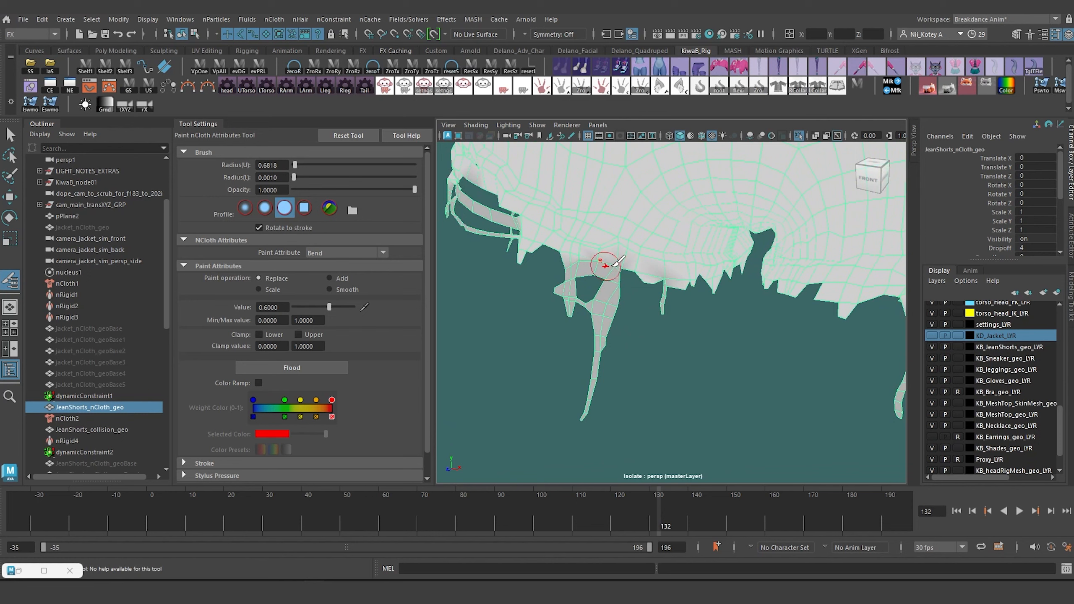
{"action": "left_click_drag", "start_coordinate": [599, 325], "coordinate": [551, 297], "text": "alt"}
{"action": "middle_click_drag", "start_coordinate": [552, 297], "coordinate": [582, 297], "text": "alt"}
{"action": "left_click_drag", "start_coordinate": [584, 287], "coordinate": [606, 339], "text": "alt"}
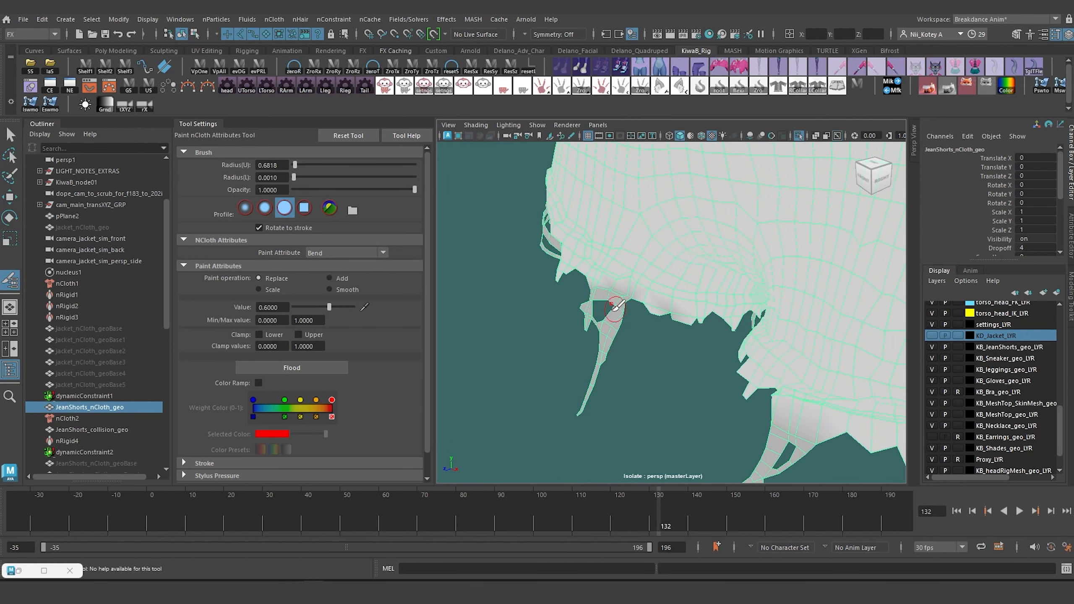
{"action": "left_click_drag", "start_coordinate": [641, 388], "coordinate": [655, 358], "text": "alt"}
{"action": "mouse_move", "coordinate": [655, 358]}
{"action": "right_mouse_down", "text": "alt"}
{"action": "mouse_move", "coordinate": [677, 388]}
{"action": "mouse_move", "coordinate": [661, 367]}
{"action": "right_mouse_up", "text": "alt"}
{"action": "scroll", "coordinate": [976, 208], "scroll_direction": "down", "scroll_amount": 2}
- Show the polySmoothFace3 settings, leave the paint tool for the Move tool and inspect the shorts' mesh density at the hem
{"action": "left_click", "coordinate": [962, 182]}
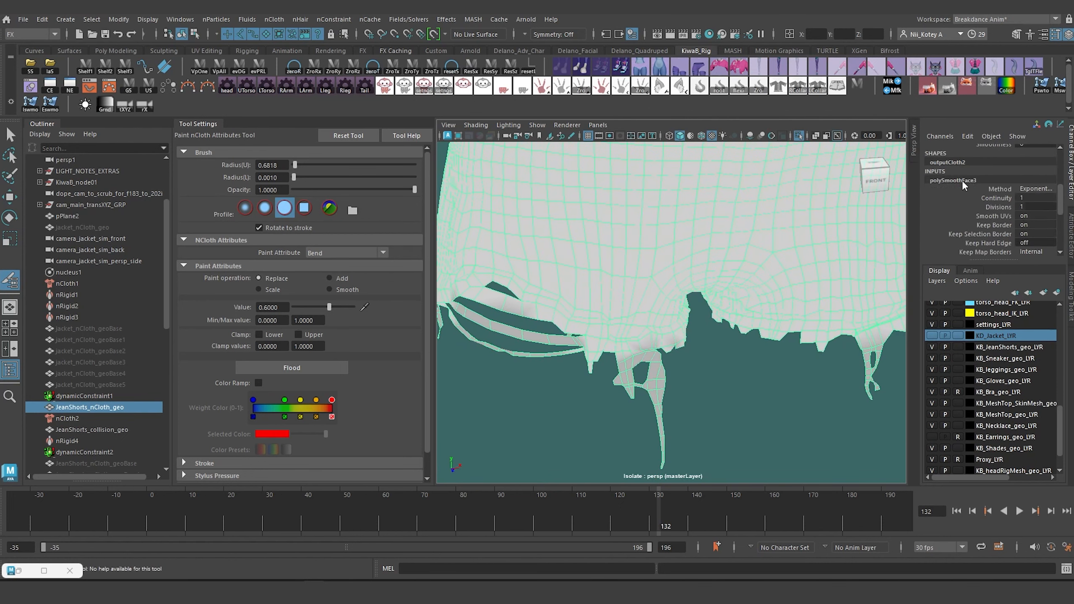
{"action": "mouse_move", "coordinate": [651, 355]}
{"action": "left_mouse_down", "text": "alt"}
{"action": "mouse_move", "coordinate": [619, 334]}
{"action": "mouse_move", "coordinate": [654, 347]}
{"action": "left_mouse_up", "text": "alt"}
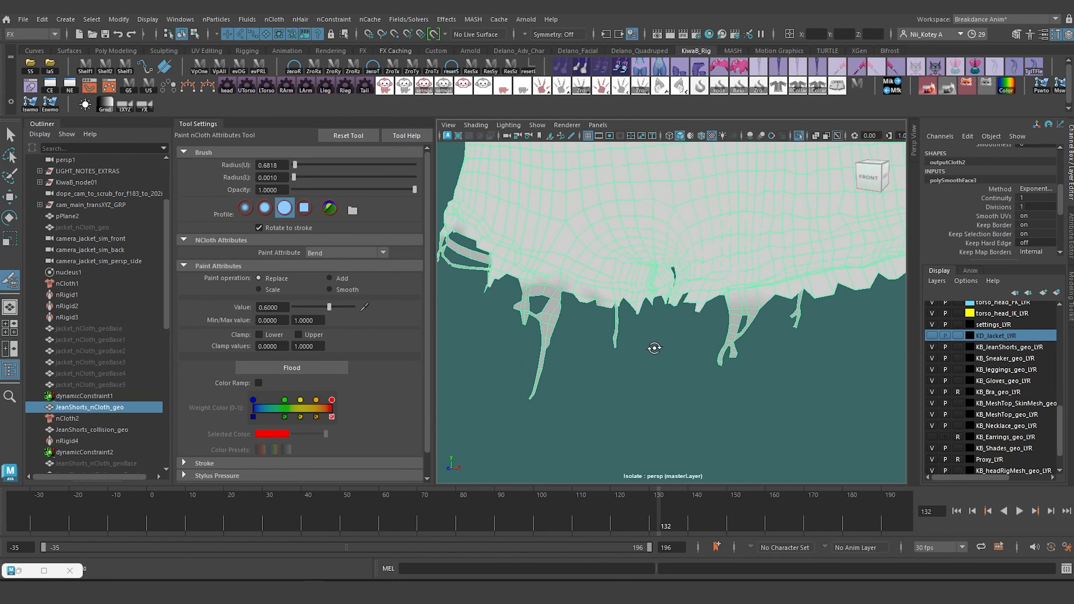
{"action": "scroll", "coordinate": [654, 348], "scroll_direction": "down", "scroll_amount": 5}
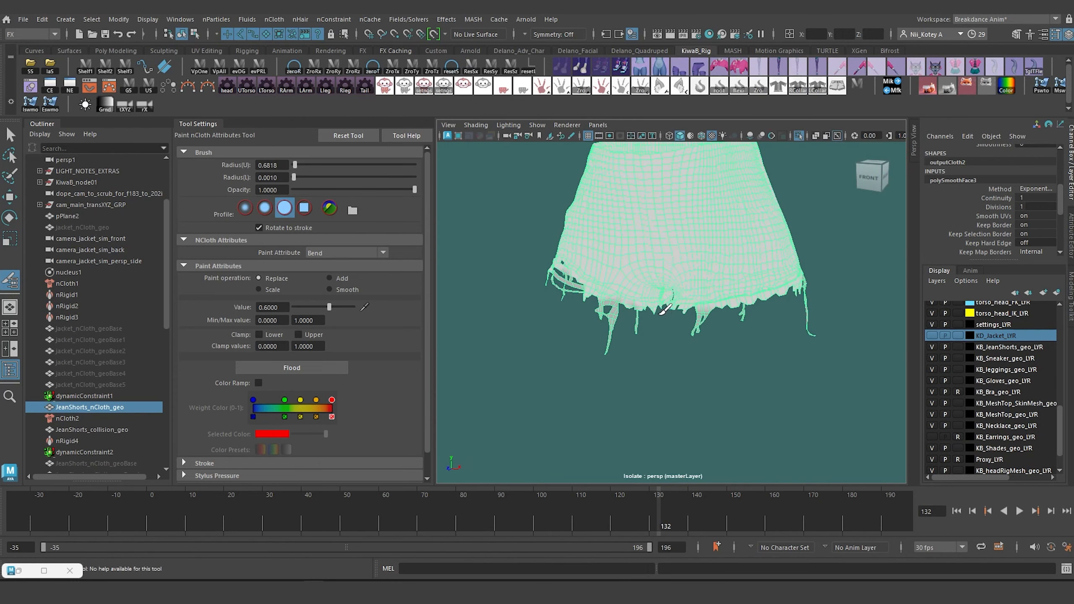
{"action": "key", "text": "w"}
{"action": "scroll", "coordinate": [674, 336], "scroll_direction": "up", "scroll_amount": 5}
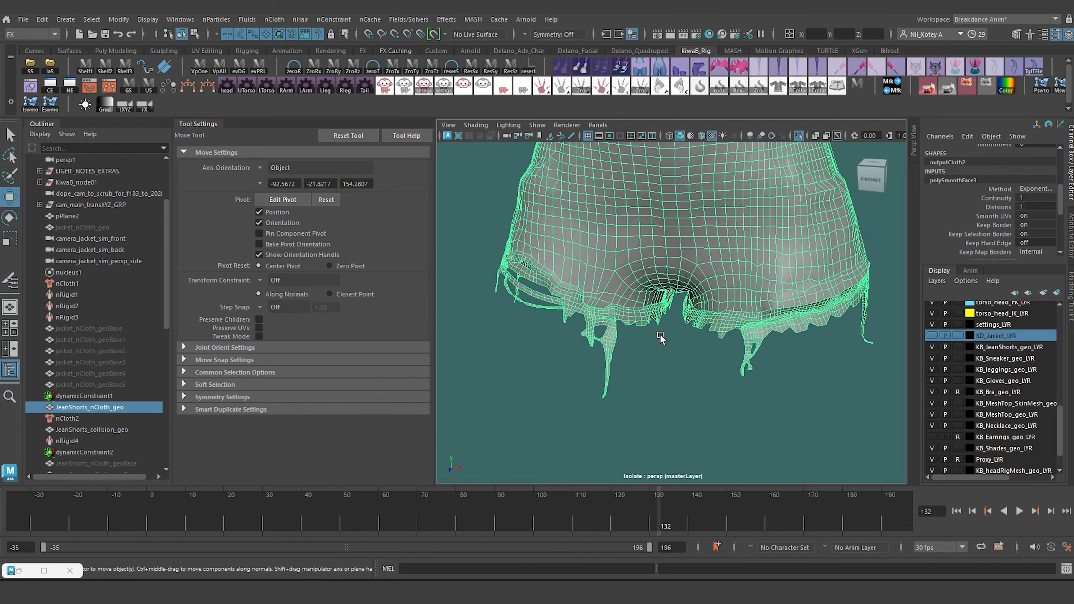
{"action": "scroll", "coordinate": [660, 337], "scroll_direction": "up", "scroll_amount": 4}
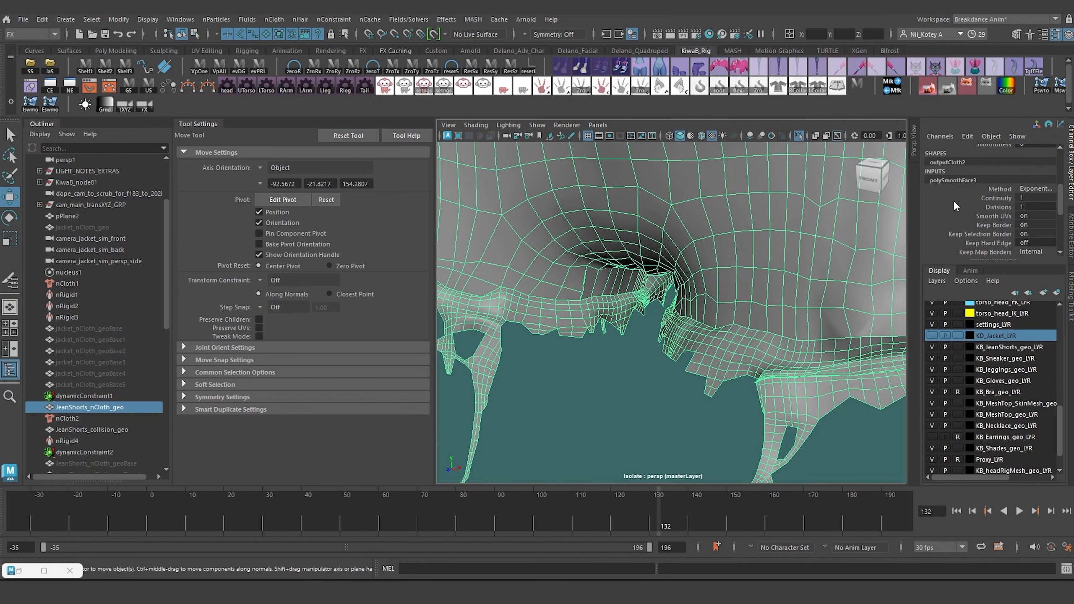
{"action": "scroll", "coordinate": [663, 358], "scroll_direction": "down", "scroll_amount": 6}
{"action": "scroll", "coordinate": [642, 394], "scroll_direction": "up", "scroll_amount": 4}
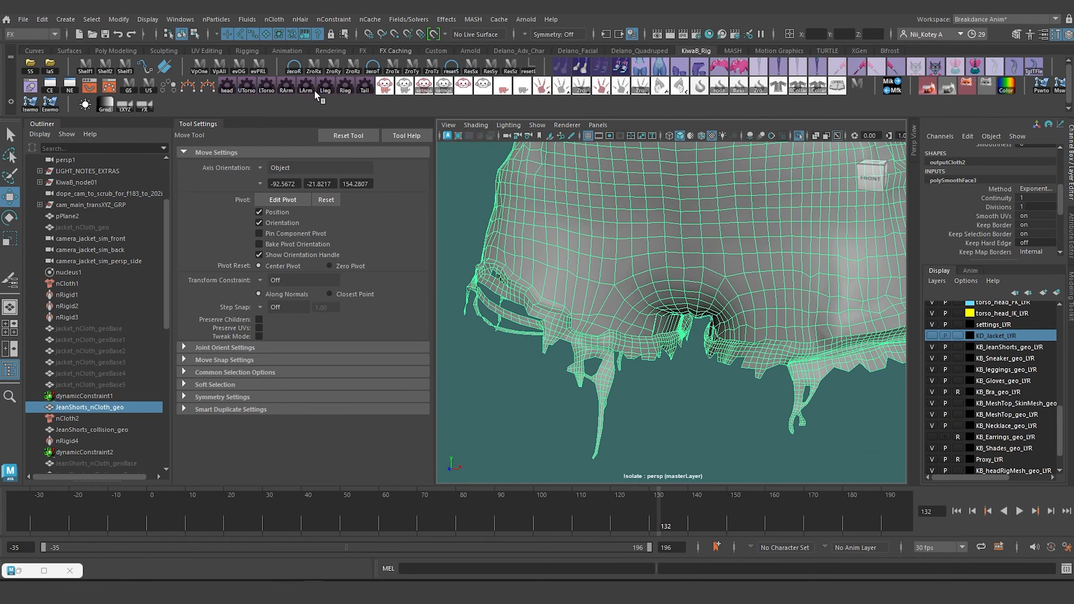
- Open the nCloth vertex paint settings for Damp and view the map across the front of the shorts
{"action": "left_click", "coordinate": [273, 19]}
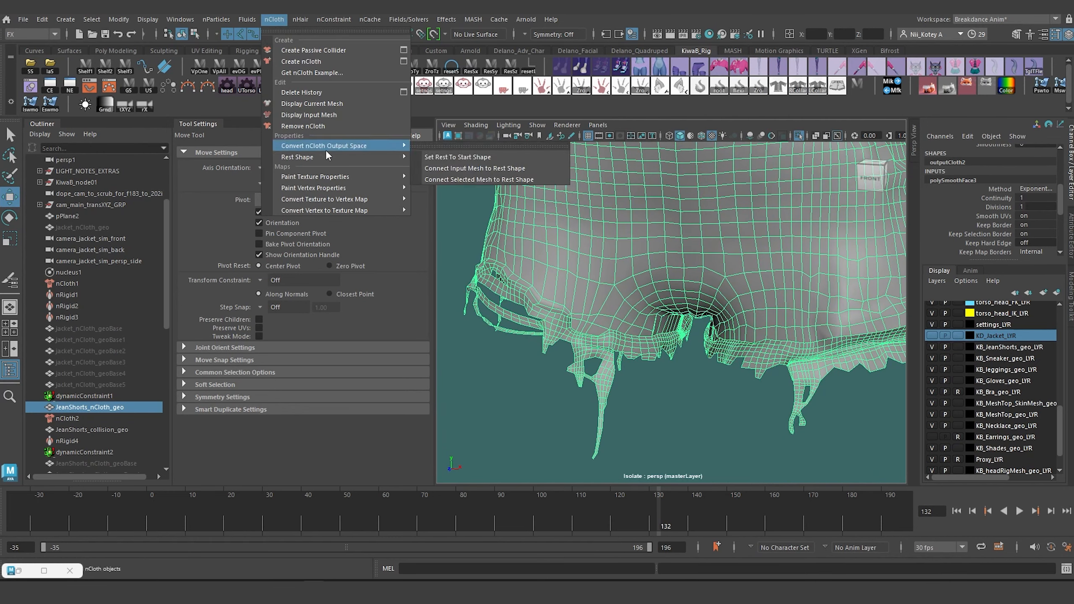
{"action": "mouse_move", "coordinate": [344, 188]}
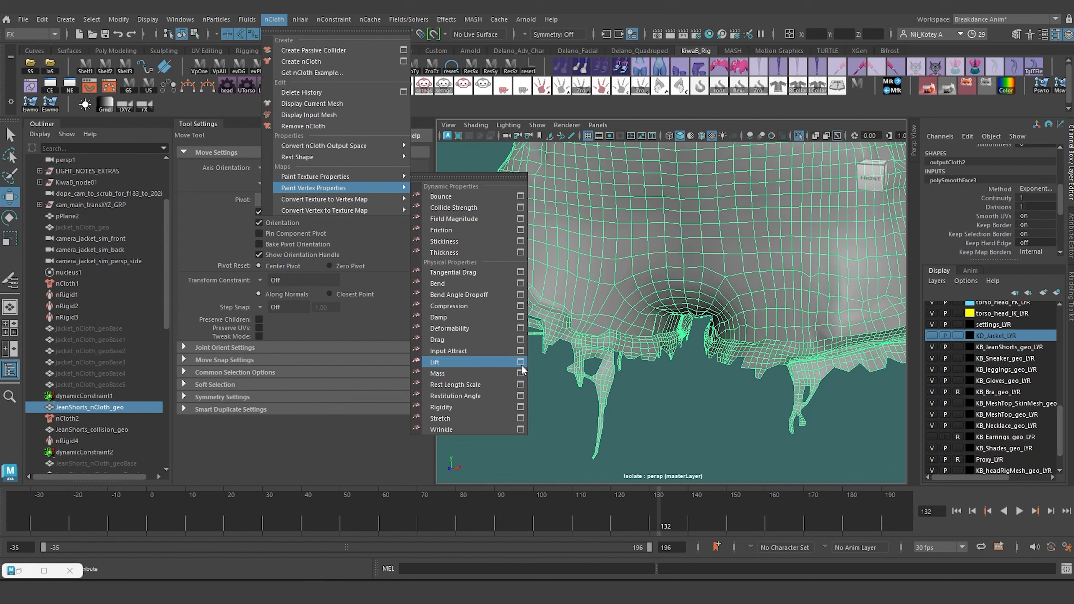
{"action": "left_click", "coordinate": [520, 317]}
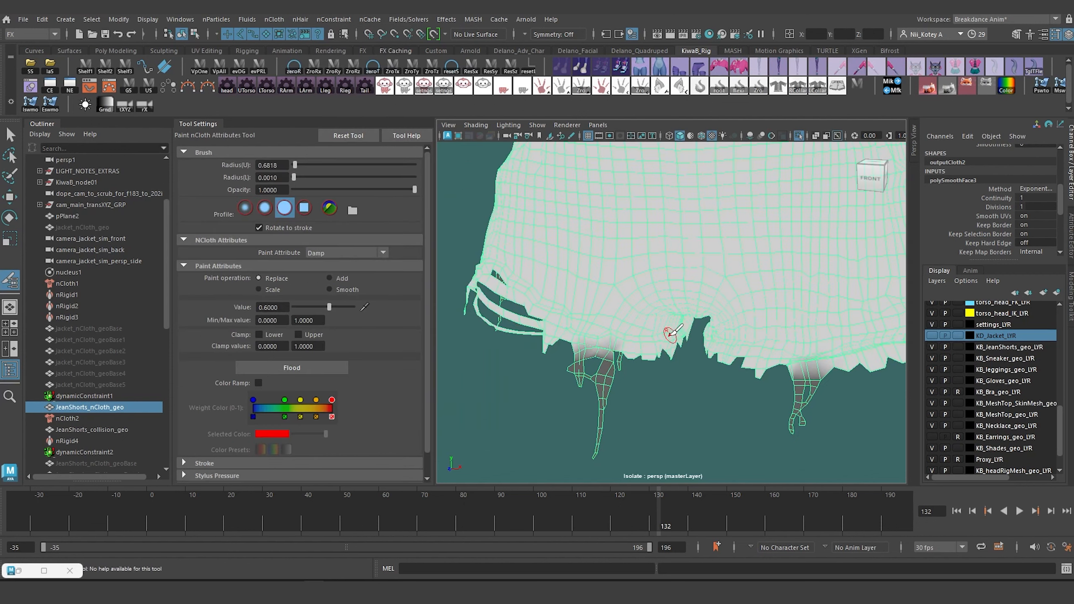
{"action": "middle_click_drag", "start_coordinate": [674, 324], "coordinate": [594, 294], "text": "alt"}
{"action": "scroll", "coordinate": [595, 293], "scroll_direction": "down", "scroll_amount": 3}
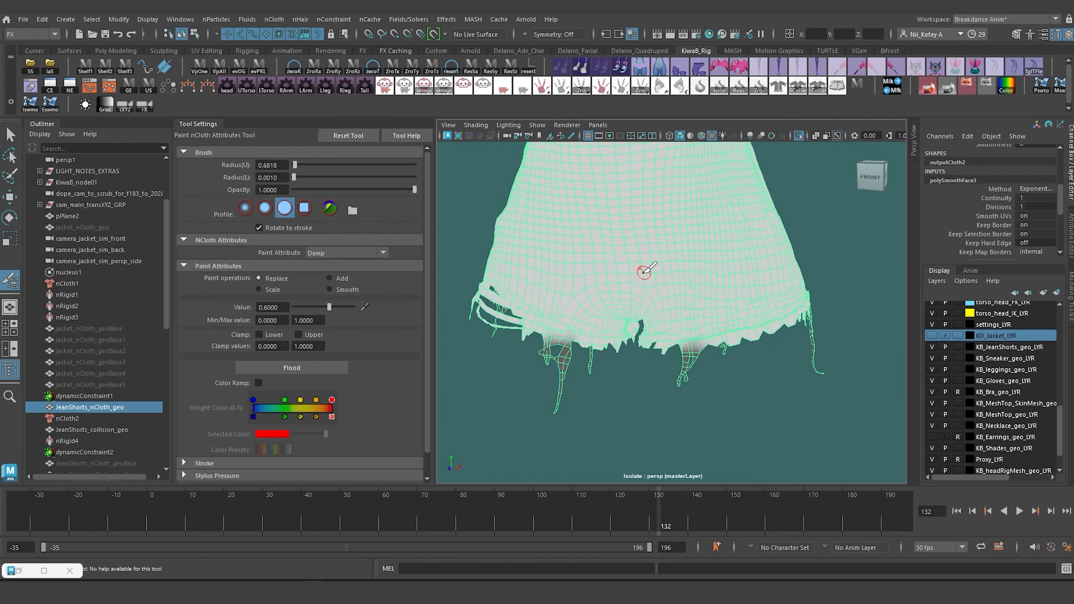
{"action": "middle_click_drag", "start_coordinate": [636, 255], "coordinate": [643, 291], "text": "alt"}
{"action": "middle_click_drag", "start_coordinate": [580, 339], "coordinate": [610, 319], "text": "alt"}
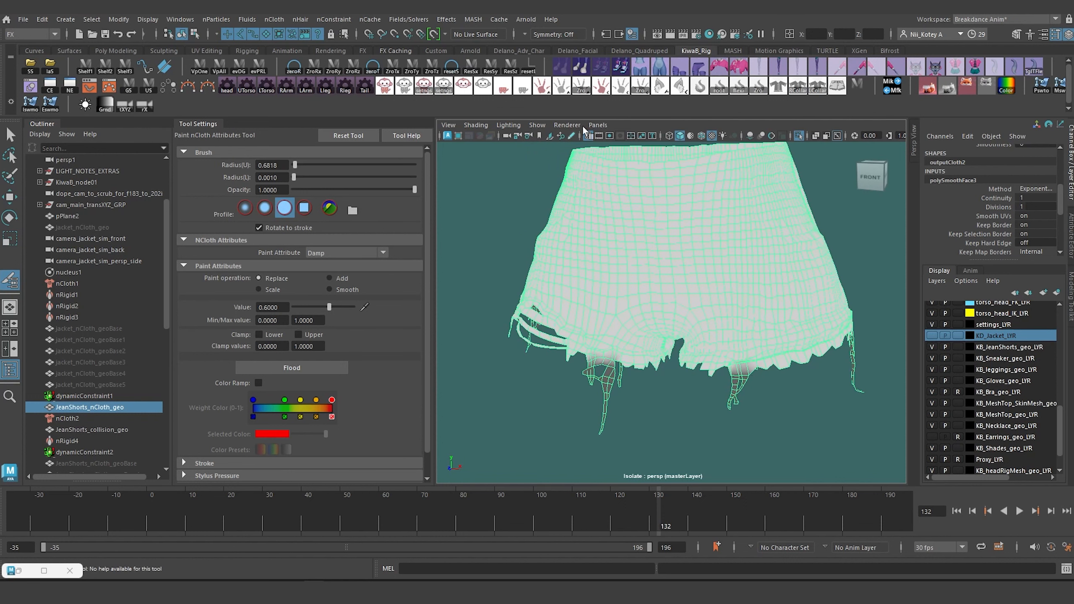
- Show the nClothShape2 dynamic properties down to Damp, and look closely at the front hanging threads
{"action": "key", "text": "ctrl+a"}
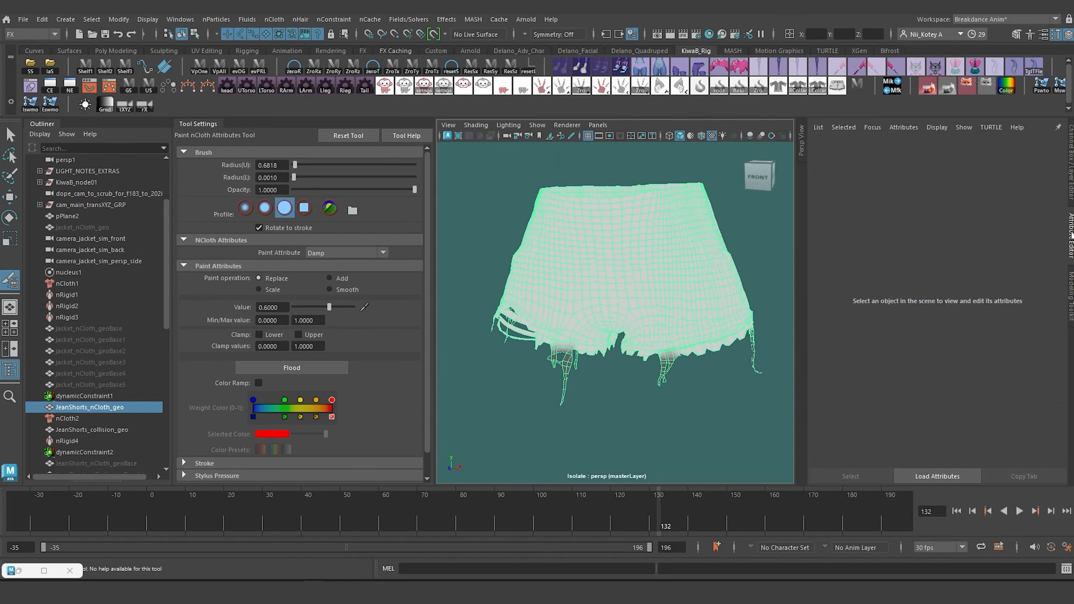
{"action": "scroll", "coordinate": [963, 371], "scroll_direction": "down", "scroll_amount": 2}
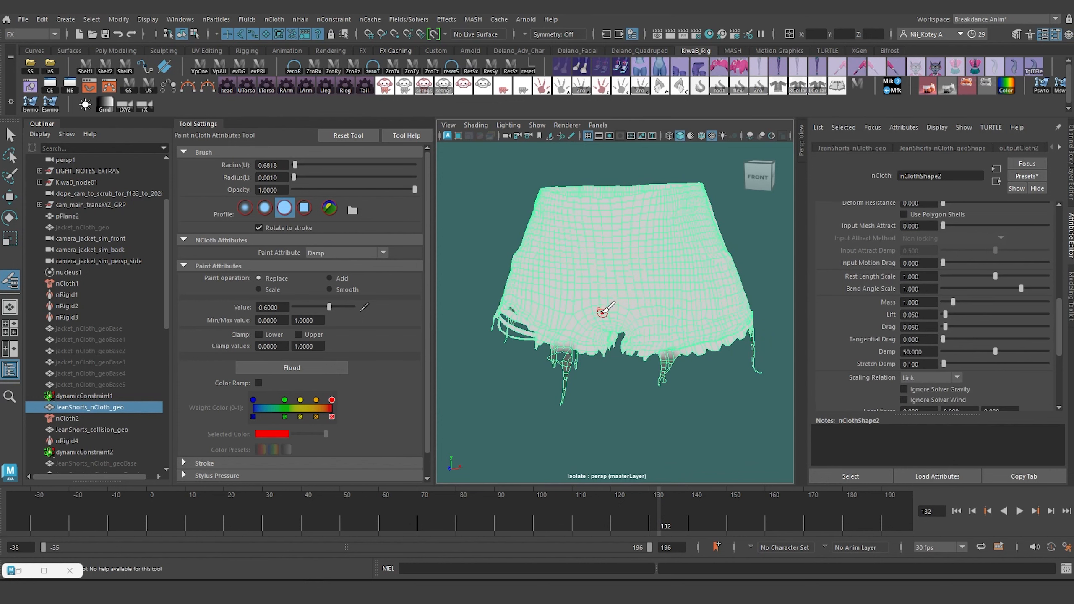
{"action": "mouse_move", "coordinate": [562, 357]}
{"action": "right_mouse_down", "text": "alt"}
{"action": "mouse_move", "coordinate": [597, 321]}
{"action": "mouse_move", "coordinate": [648, 323]}
{"action": "right_mouse_up", "text": "alt"}
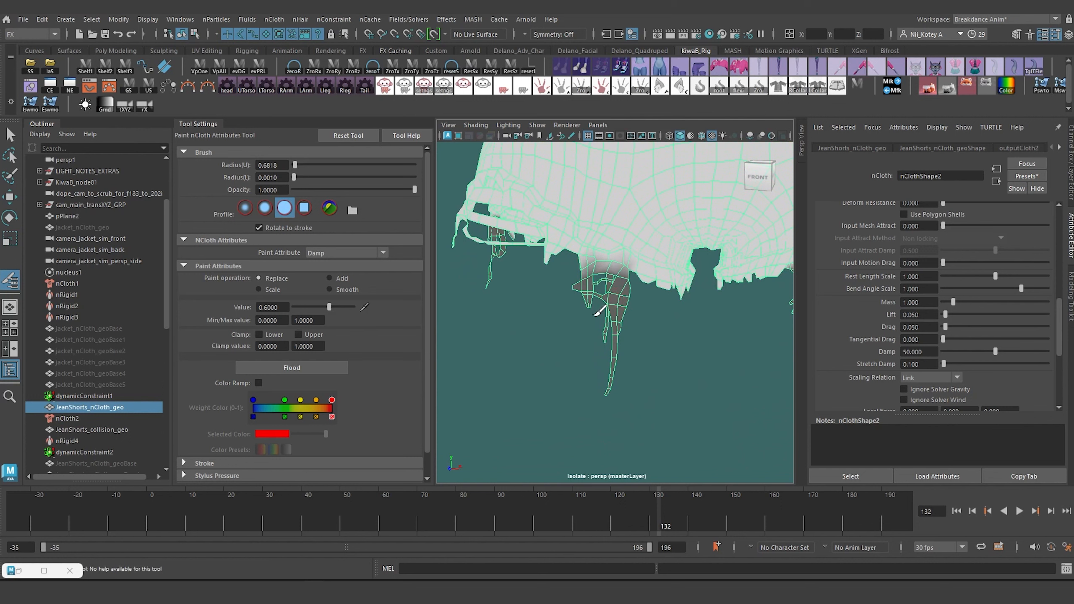
{"action": "left_click_drag", "start_coordinate": [600, 310], "coordinate": [574, 323], "text": "alt"}
- Sample the painted Damp value on the shorts and examine the map on the hem threads from several angles
{"action": "left_click", "coordinate": [364, 307]}
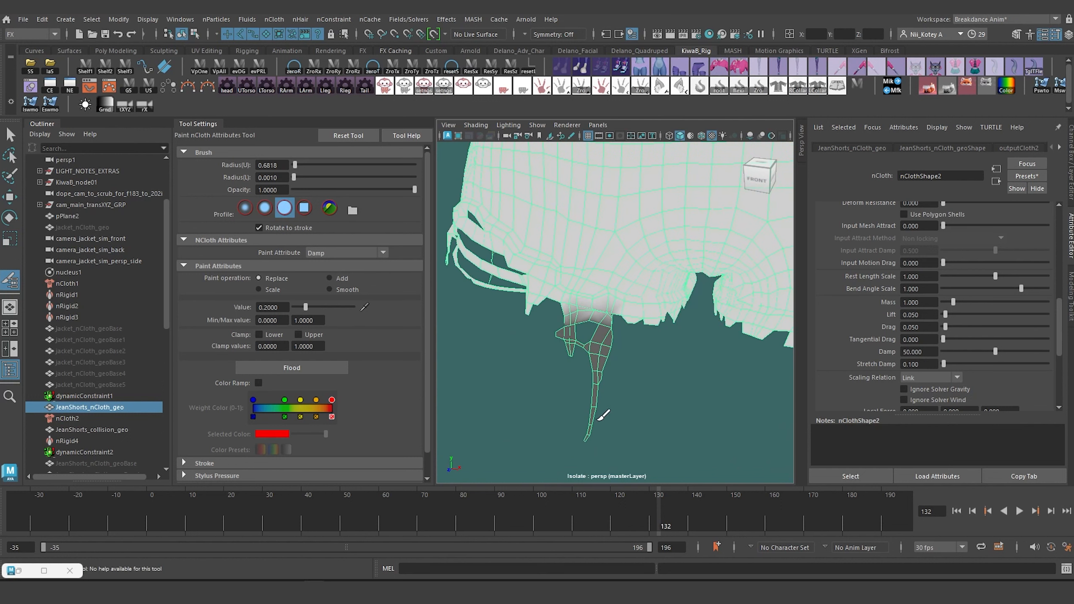
{"action": "right_click_drag", "start_coordinate": [667, 317], "coordinate": [594, 331], "text": "alt"}
{"action": "left_click_drag", "start_coordinate": [575, 348], "coordinate": [604, 335], "text": "alt"}
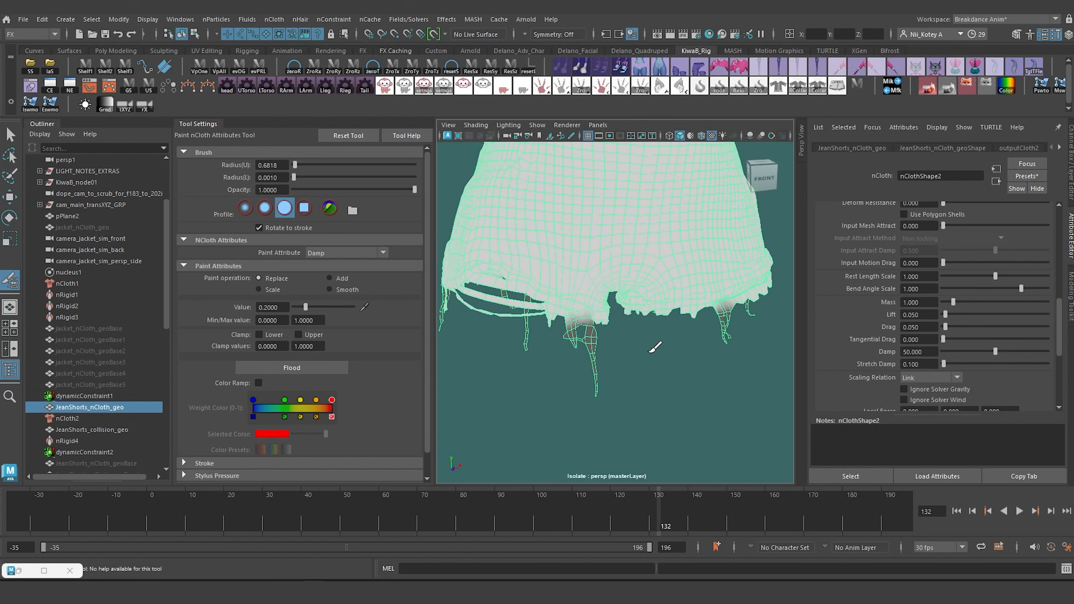
{"action": "left_click_drag", "start_coordinate": [654, 347], "coordinate": [578, 347], "text": "alt"}
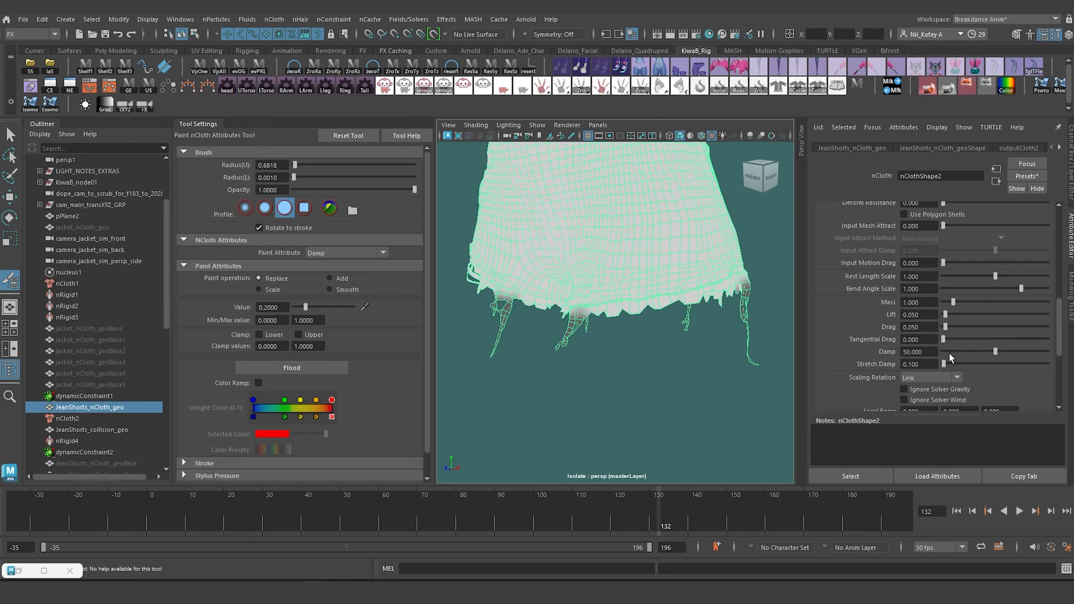
{"action": "left_click_drag", "start_coordinate": [581, 302], "coordinate": [643, 351], "text": "alt"}
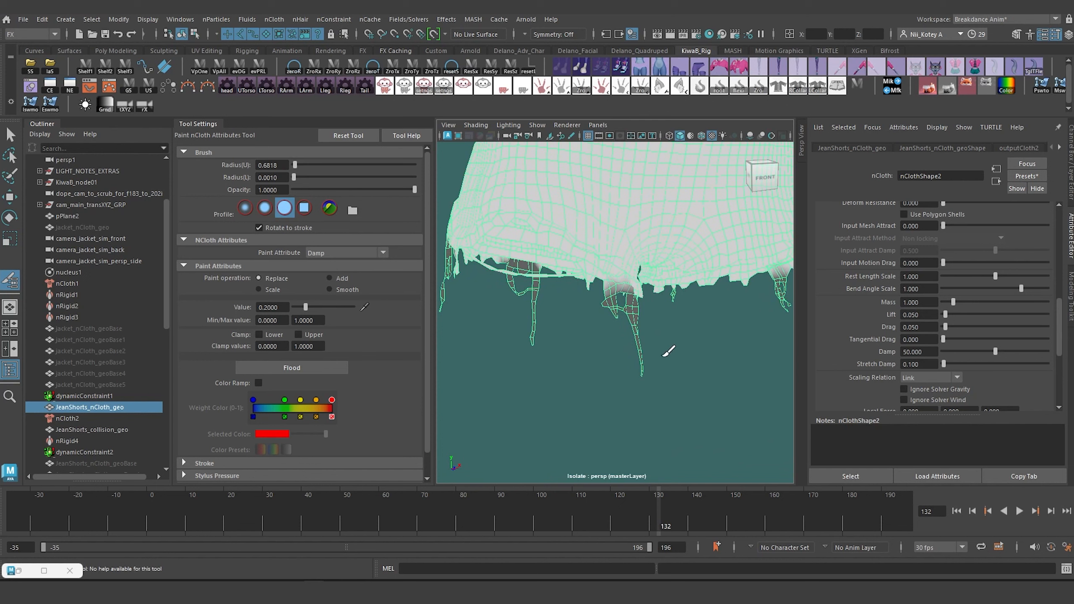
{"action": "right_click_drag", "start_coordinate": [606, 362], "coordinate": [579, 344], "text": "alt"}
{"action": "left_click_drag", "start_coordinate": [579, 347], "coordinate": [505, 348], "text": "alt"}
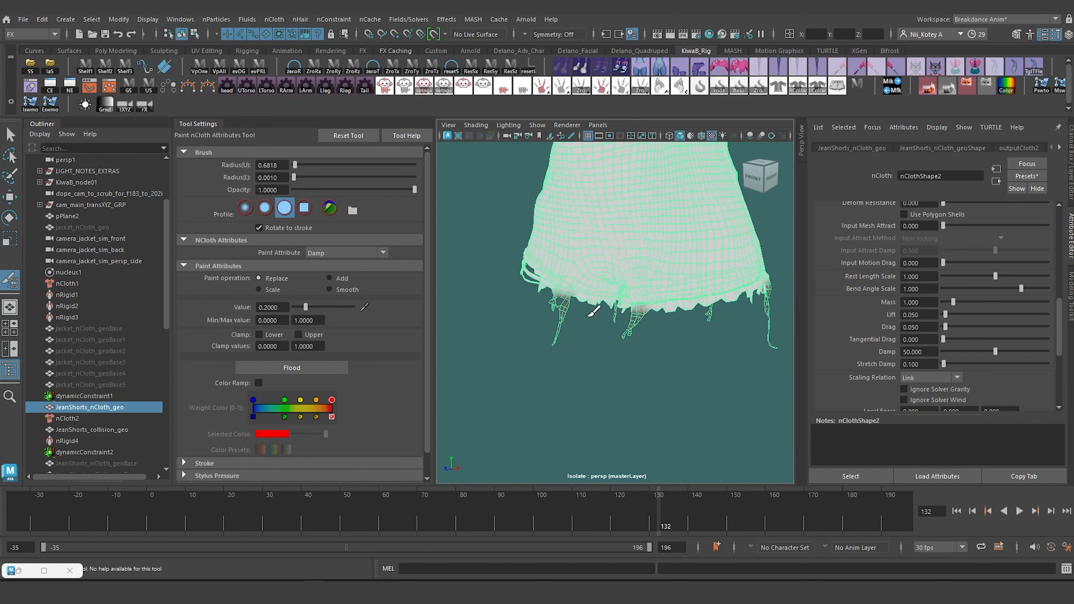
- Inspect the painted Damp map where the front hem threads meet the shorts, comparing angled and front views
{"action": "left_click_drag", "start_coordinate": [694, 325], "coordinate": [642, 321], "text": "alt"}
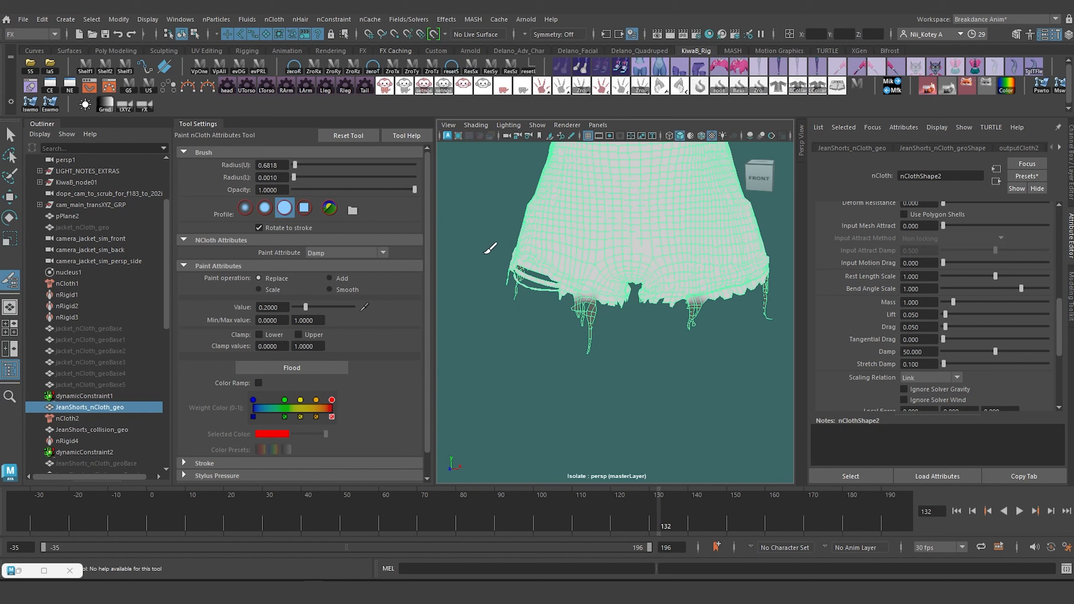
{"action": "left_click_drag", "start_coordinate": [577, 328], "coordinate": [552, 337], "text": "alt"}
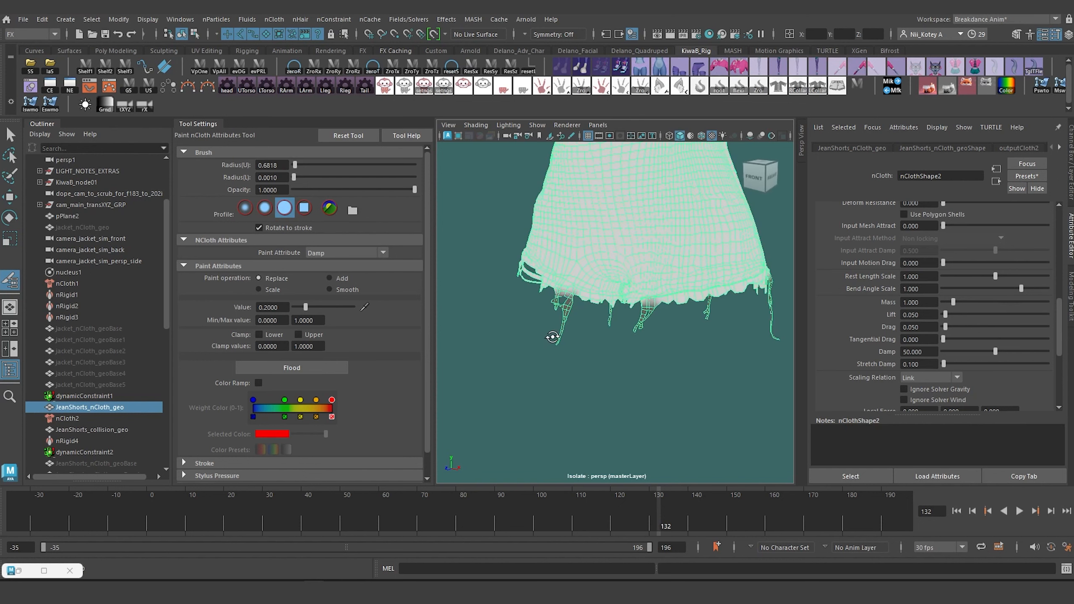
{"action": "right_click_drag", "start_coordinate": [526, 328], "coordinate": [562, 372], "text": "alt"}
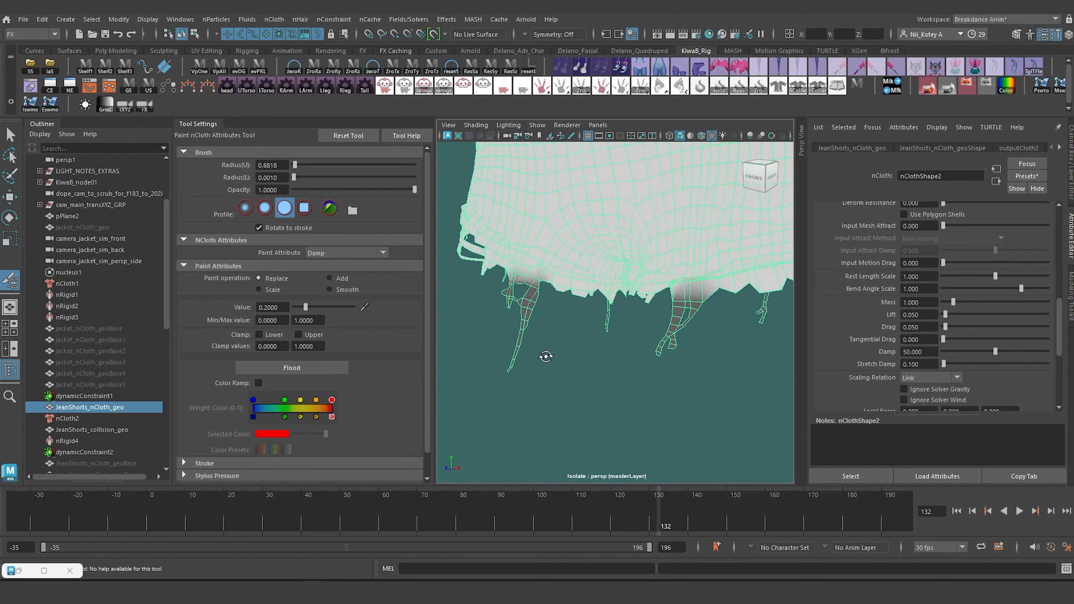
{"action": "left_click_drag", "start_coordinate": [546, 355], "coordinate": [569, 298], "text": "alt"}
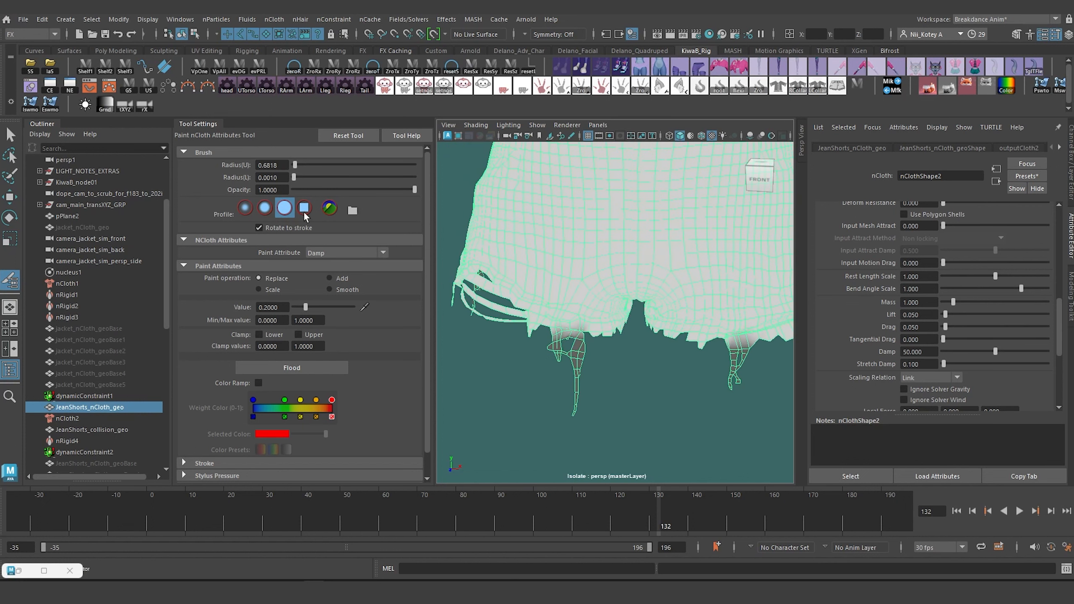
- Leave the paint tool for the Select tool, collapse its settings and show the whole character instead of the isolated shorts
{"action": "left_click", "coordinate": [11, 135]}
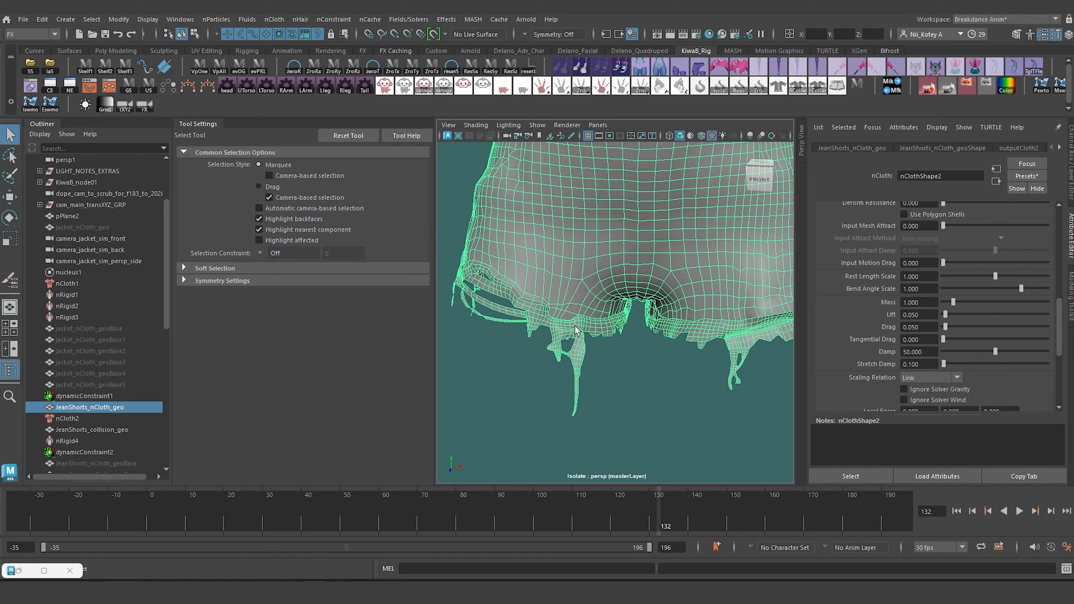
{"action": "key", "text": "f"}
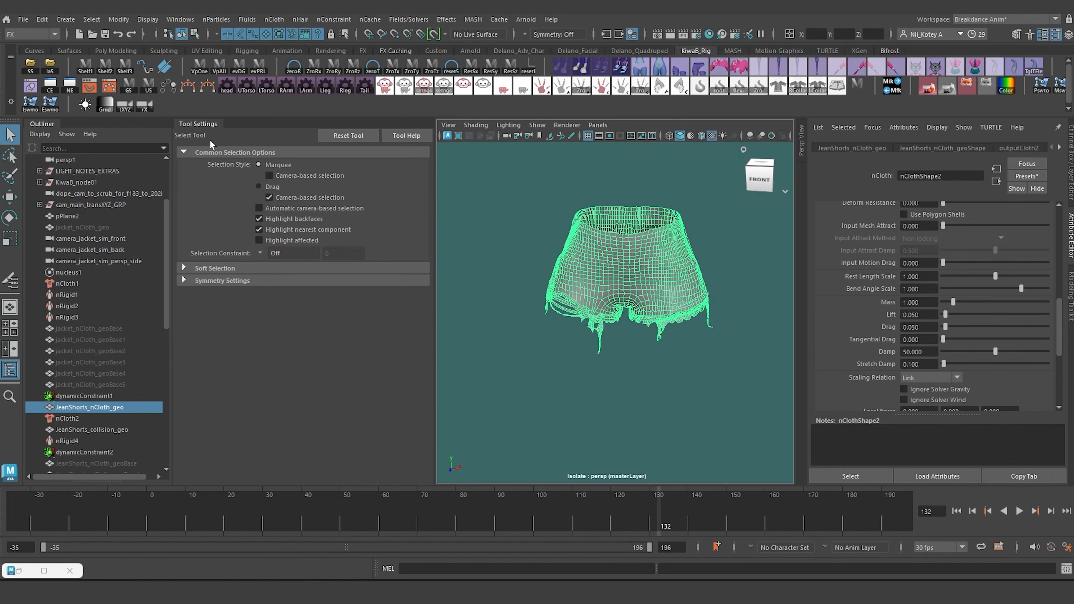
{"action": "left_click", "coordinate": [201, 123]}
{"action": "left_click", "coordinate": [548, 136]}
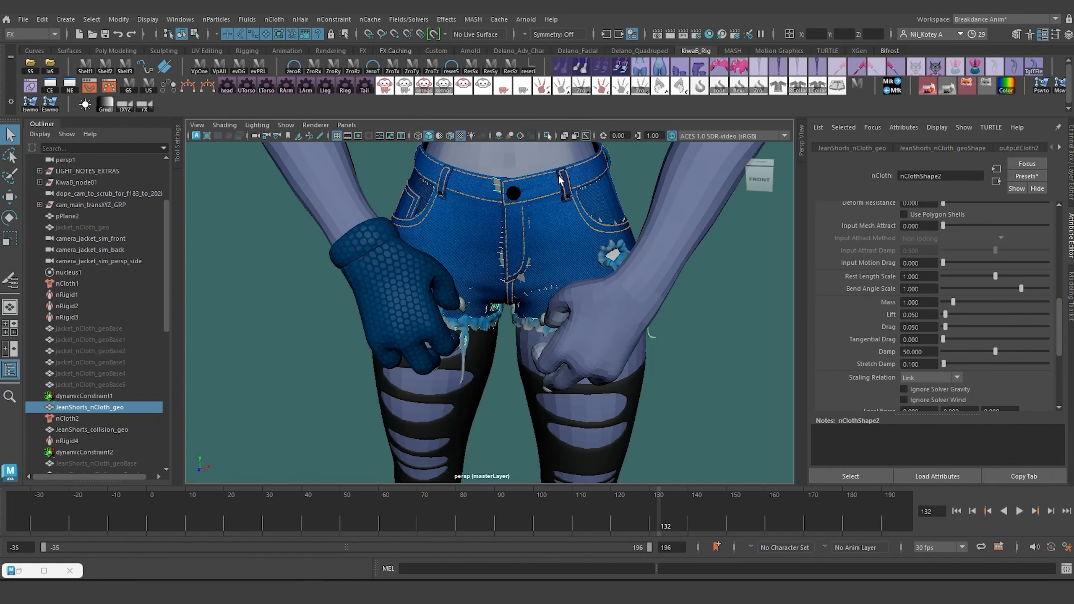
- Examine the textured shorts and their frayed hem on the character at frame 132 from the front and side
{"action": "left_click_drag", "start_coordinate": [567, 237], "coordinate": [561, 294], "text": "alt"}
{"action": "left_click_drag", "start_coordinate": [698, 387], "coordinate": [583, 353], "text": "alt"}
{"action": "middle_click_drag", "start_coordinate": [550, 286], "coordinate": [546, 332], "text": "alt"}
{"action": "left_click_drag", "start_coordinate": [547, 333], "coordinate": [437, 383], "text": "alt"}
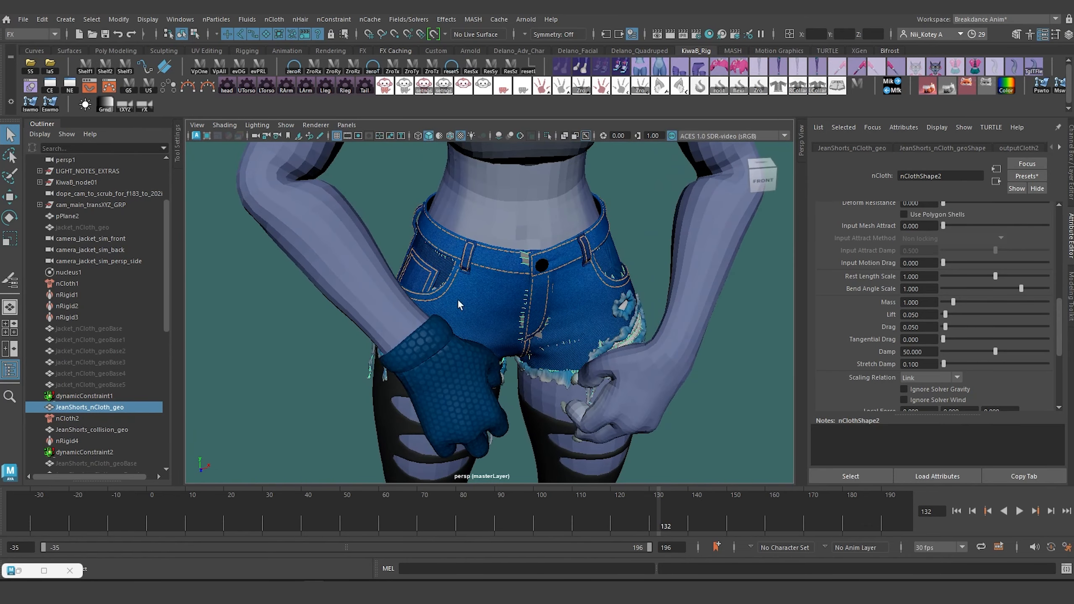
{"action": "left_click_drag", "start_coordinate": [461, 301], "coordinate": [427, 300], "text": "alt"}
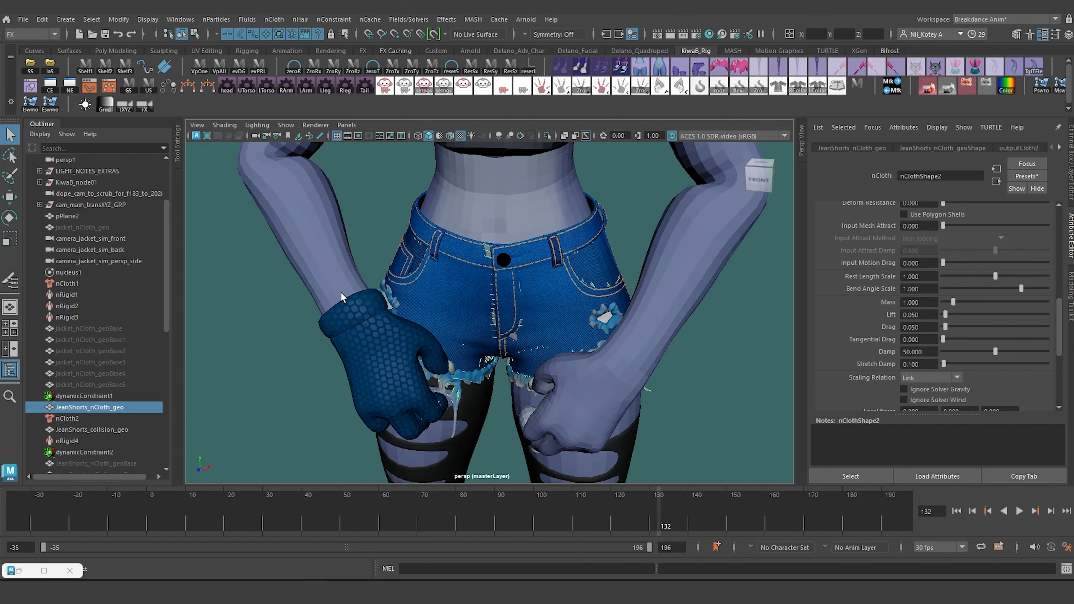
{"action": "left_click_drag", "start_coordinate": [434, 252], "coordinate": [464, 304], "text": "alt"}
{"action": "left_click_drag", "start_coordinate": [576, 309], "coordinate": [582, 354], "text": "alt"}
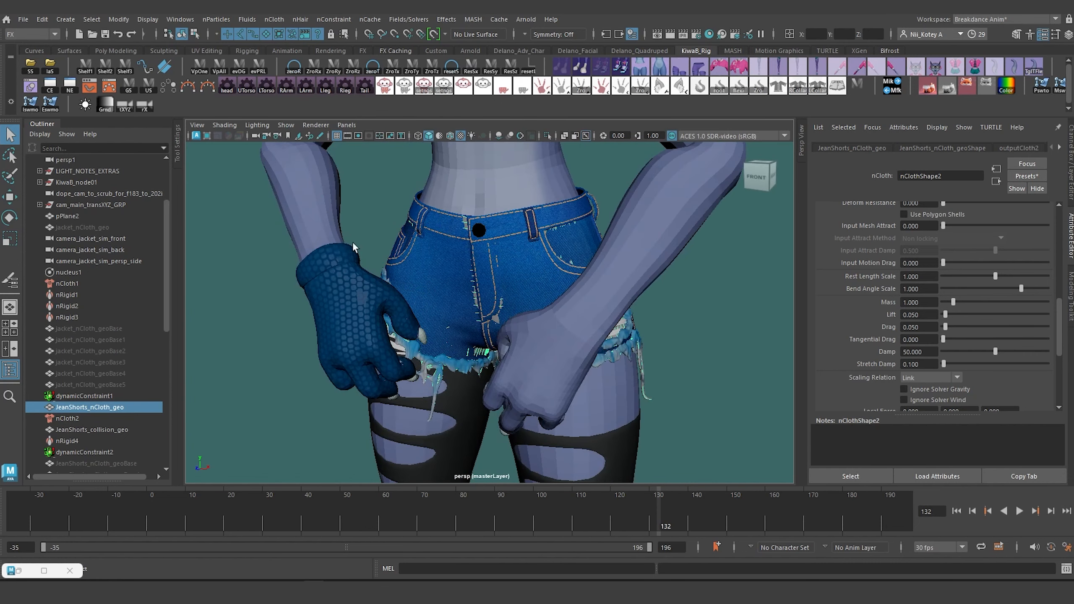
{"action": "left_click_drag", "start_coordinate": [411, 343], "coordinate": [430, 340], "text": "alt"}
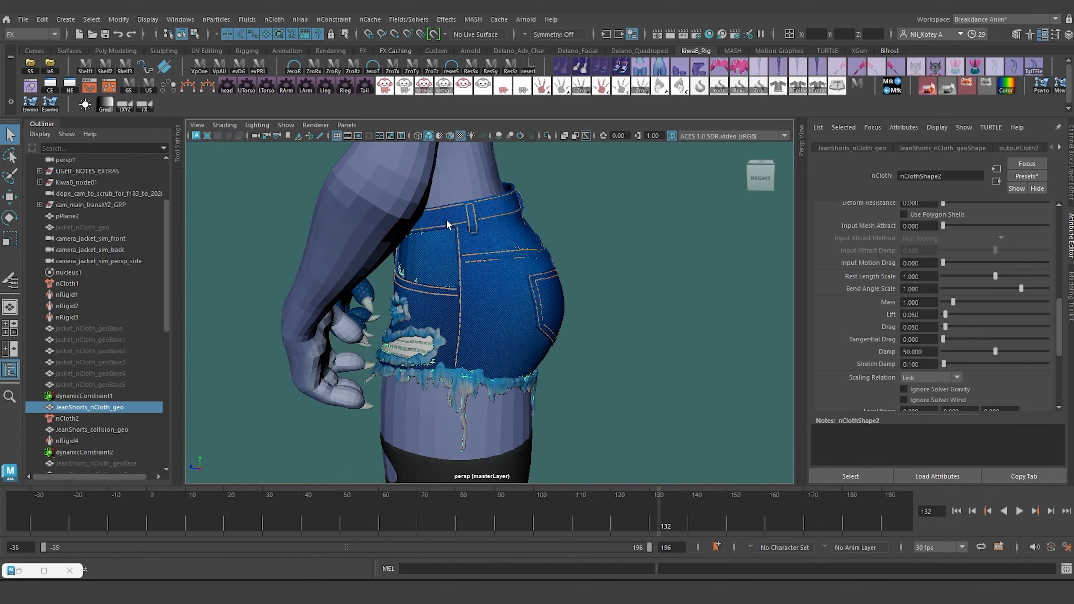
{"action": "left_click_drag", "start_coordinate": [518, 329], "coordinate": [394, 279], "text": "alt"}
{"action": "scroll", "coordinate": [391, 268], "scroll_direction": "down", "scroll_amount": 2}
{"action": "middle_click_drag", "start_coordinate": [388, 258], "coordinate": [388, 140], "text": "alt"}
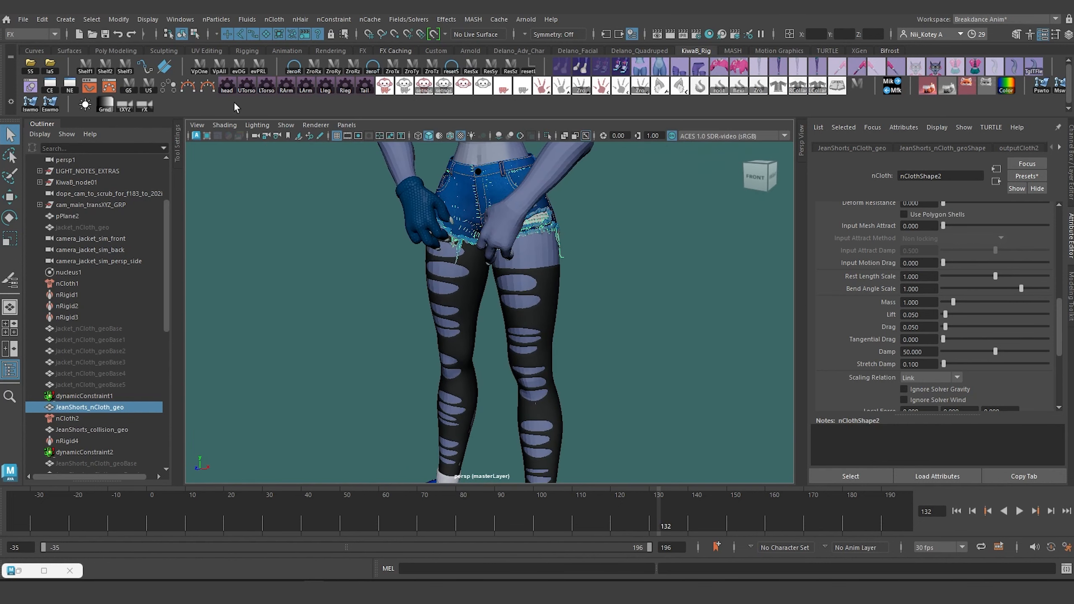
- Show the rig controls with the no_joints_no_follices viewport preset and deselect the shorts
{"action": "left_click", "coordinate": [285, 124]}
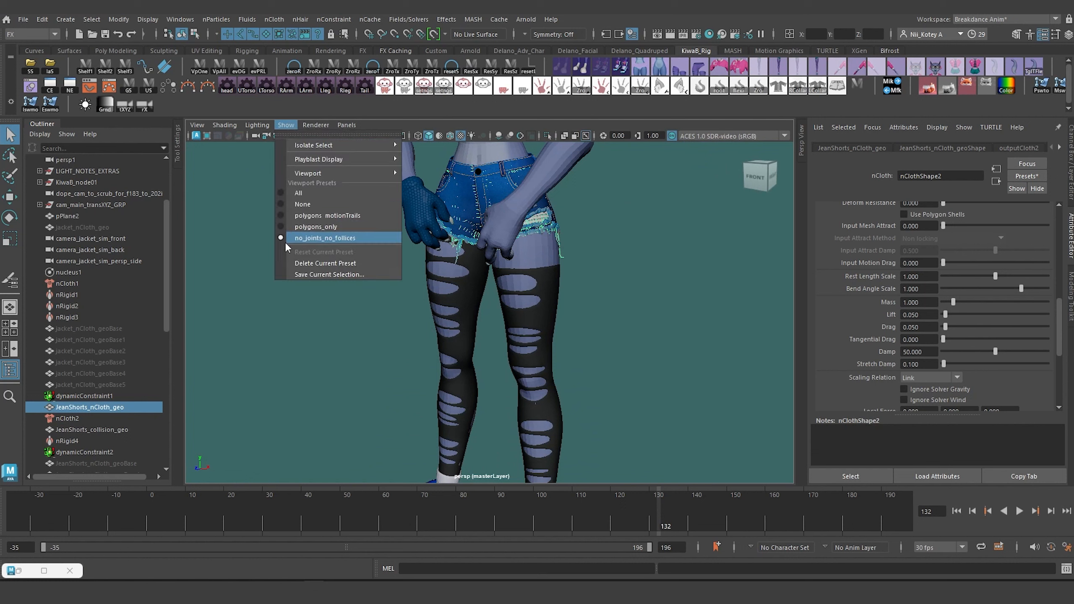
{"action": "left_click", "coordinate": [284, 228]}
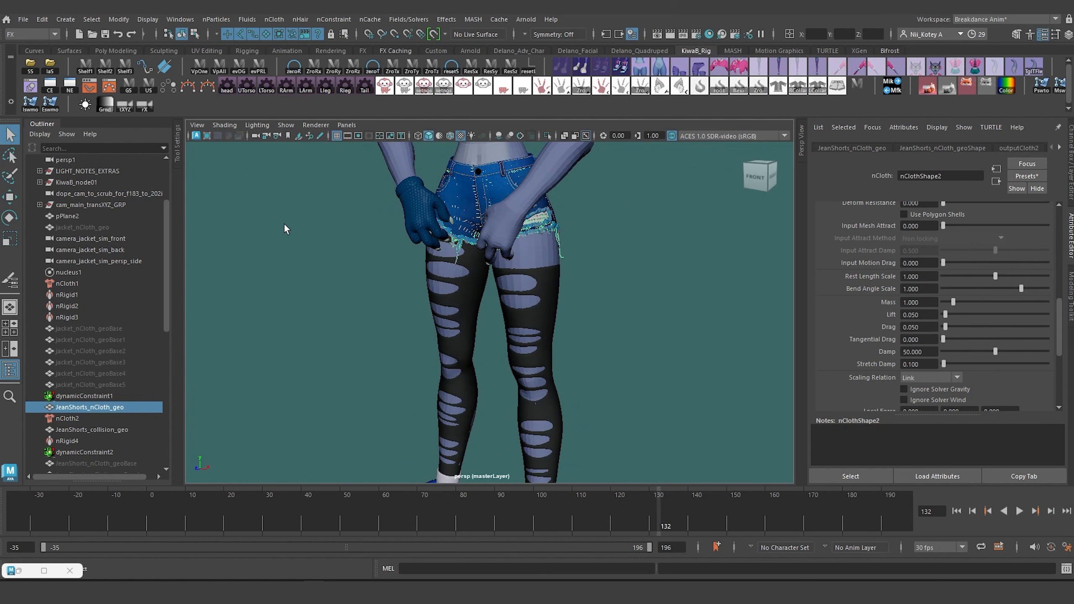
{"action": "left_click", "coordinate": [283, 125]}
{"action": "left_click", "coordinate": [280, 237]}
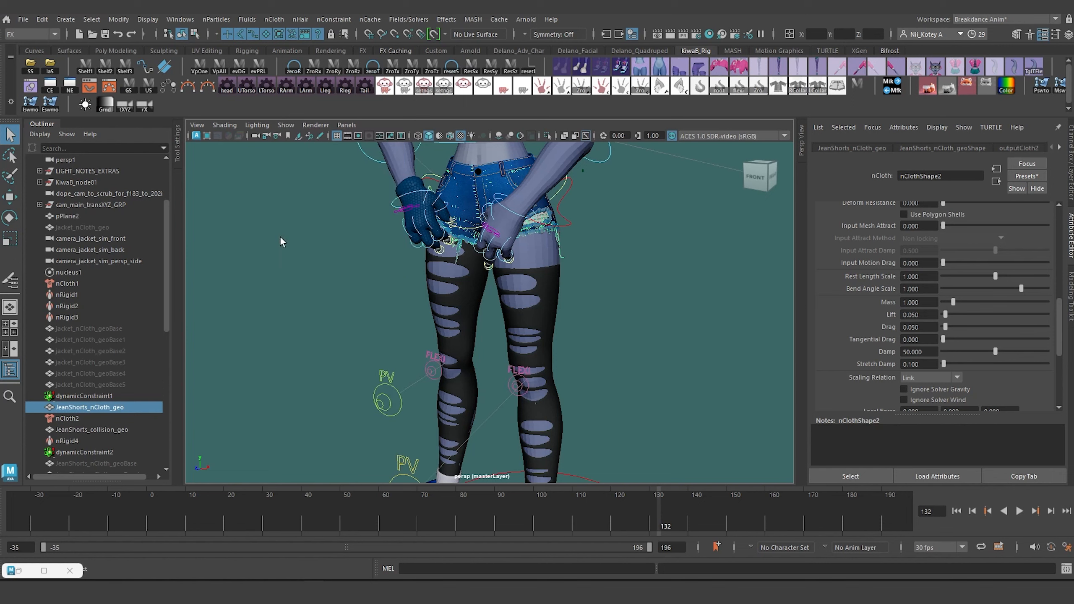
{"action": "left_click", "coordinate": [381, 314]}
- Frame the hips from the front, play back the shorts' motion and scrub the timeline to frame 116
{"action": "left_click_drag", "start_coordinate": [381, 314], "coordinate": [357, 294], "text": "alt"}
{"action": "right_click_drag", "start_coordinate": [357, 294], "coordinate": [372, 237], "text": "alt"}
{"action": "middle_click_drag", "start_coordinate": [372, 237], "coordinate": [369, 296], "text": "alt"}
{"action": "left_click_drag", "start_coordinate": [369, 296], "coordinate": [485, 339], "text": "alt"}
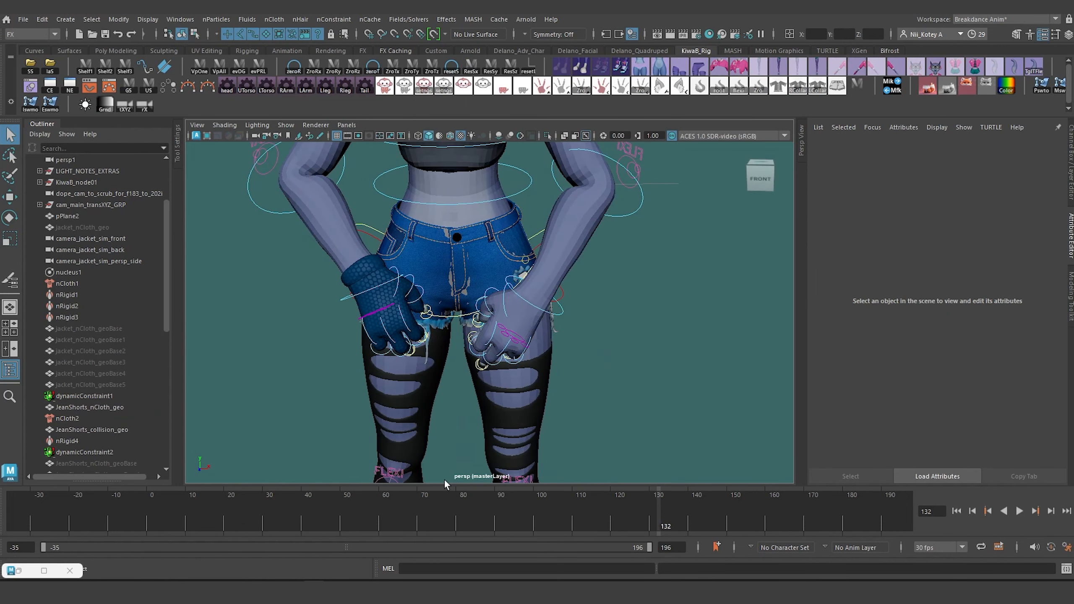
{"action": "left_click", "coordinate": [425, 513]}
{"action": "key", "text": "alt+v"}
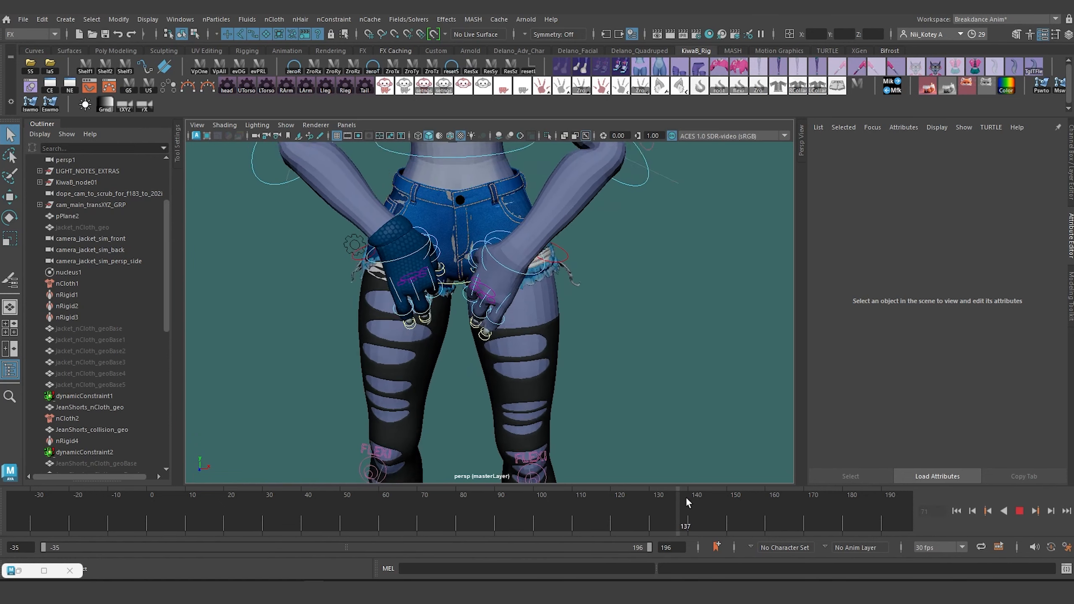
{"action": "mouse_move", "coordinate": [648, 497]}
{"action": "left_mouse_down"}
{"action": "mouse_move", "coordinate": [94, 476]}
{"action": "mouse_move", "coordinate": [395, 468]}
{"action": "mouse_move", "coordinate": [620, 484]}
{"action": "mouse_move", "coordinate": [597, 485]}
{"action": "left_mouse_up"}
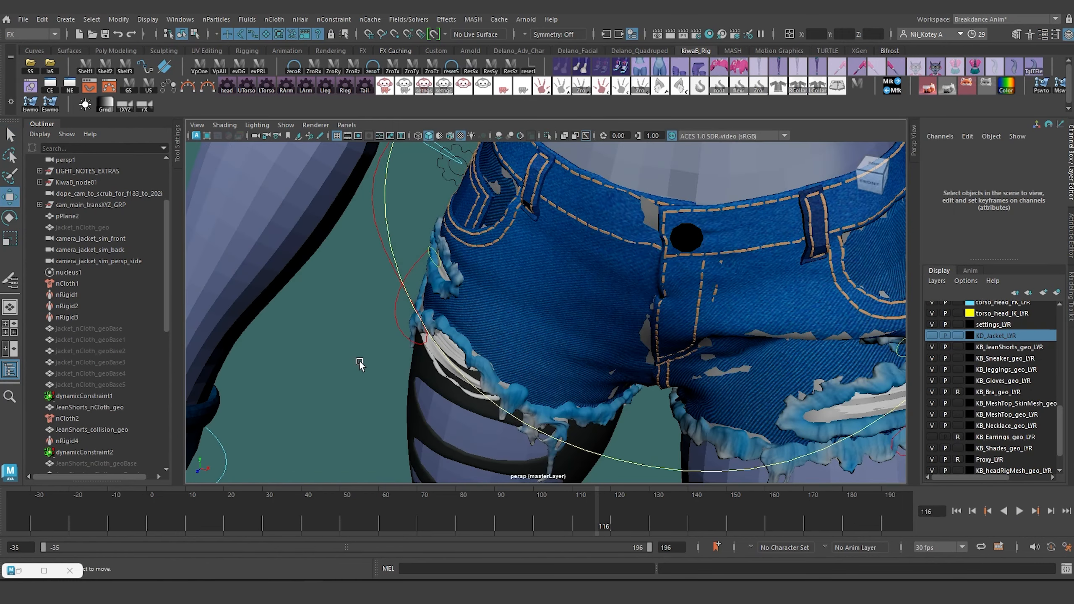
- Test the js_r_frontPocket control by moving it outward to Translate Z -7.814 and view the pocket's deformation
{"action": "scroll", "coordinate": [359, 363], "scroll_direction": "up", "scroll_amount": 3}
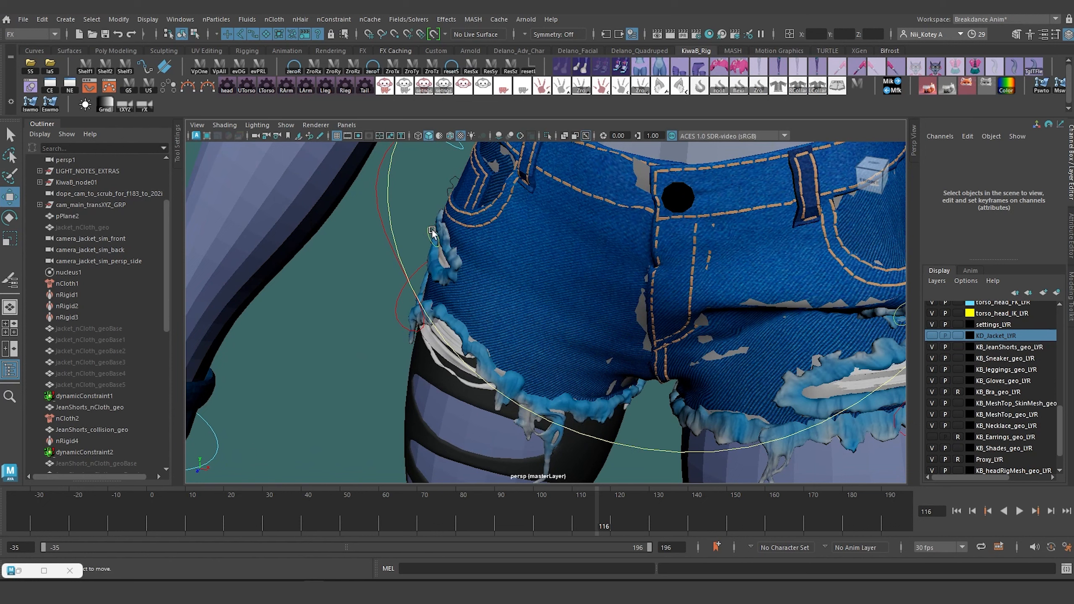
{"action": "left_click", "coordinate": [431, 232]}
{"action": "left_click_drag", "start_coordinate": [432, 237], "coordinate": [395, 301], "text": "alt"}
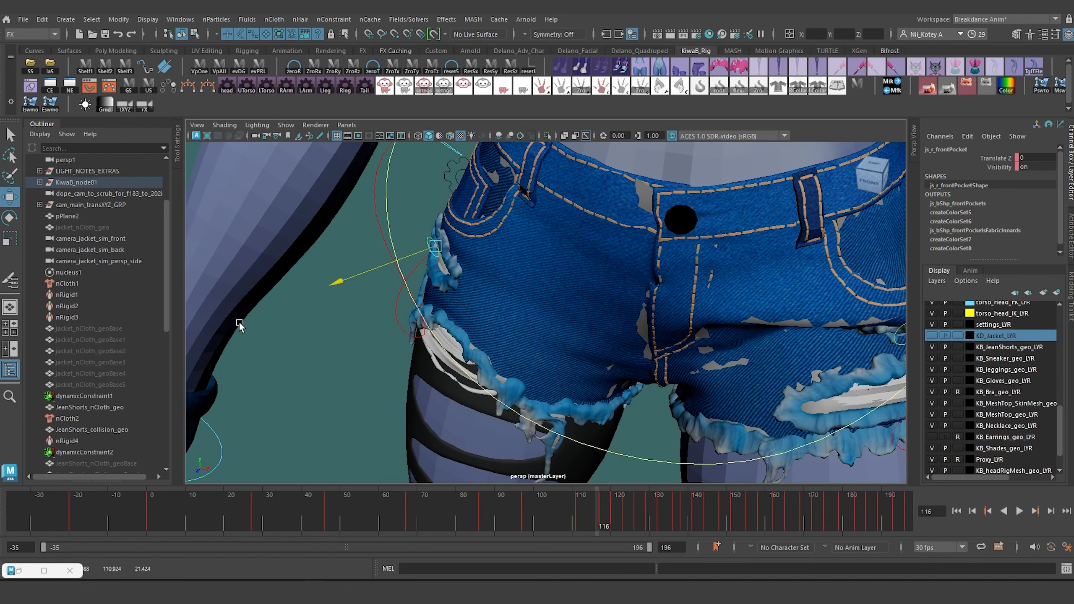
{"action": "left_click_drag", "start_coordinate": [239, 323], "coordinate": [239, 321]}
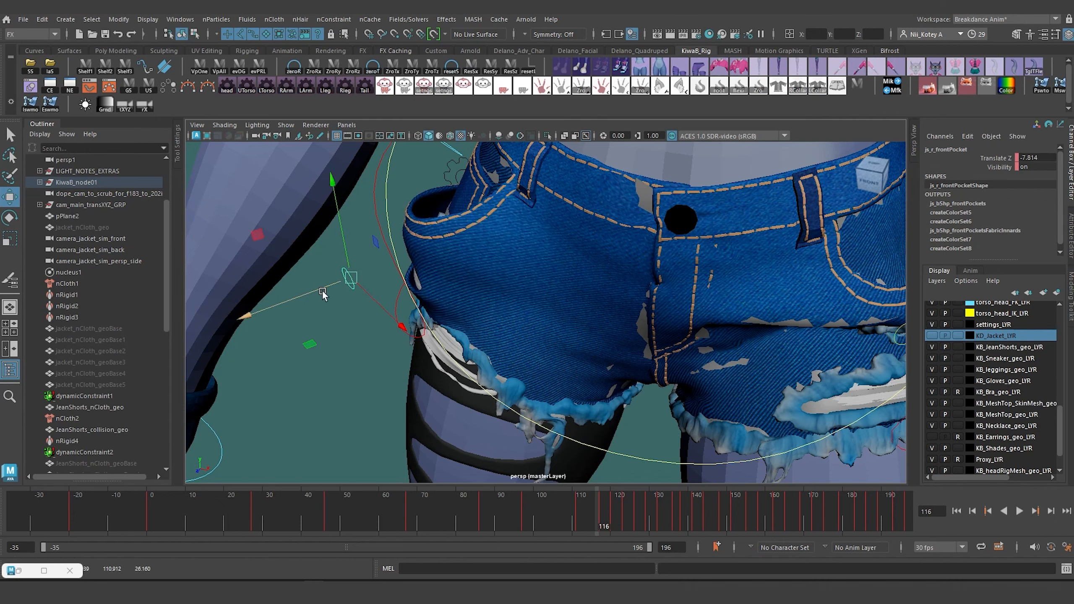
{"action": "left_click_drag", "start_coordinate": [409, 311], "coordinate": [437, 286], "text": "alt"}
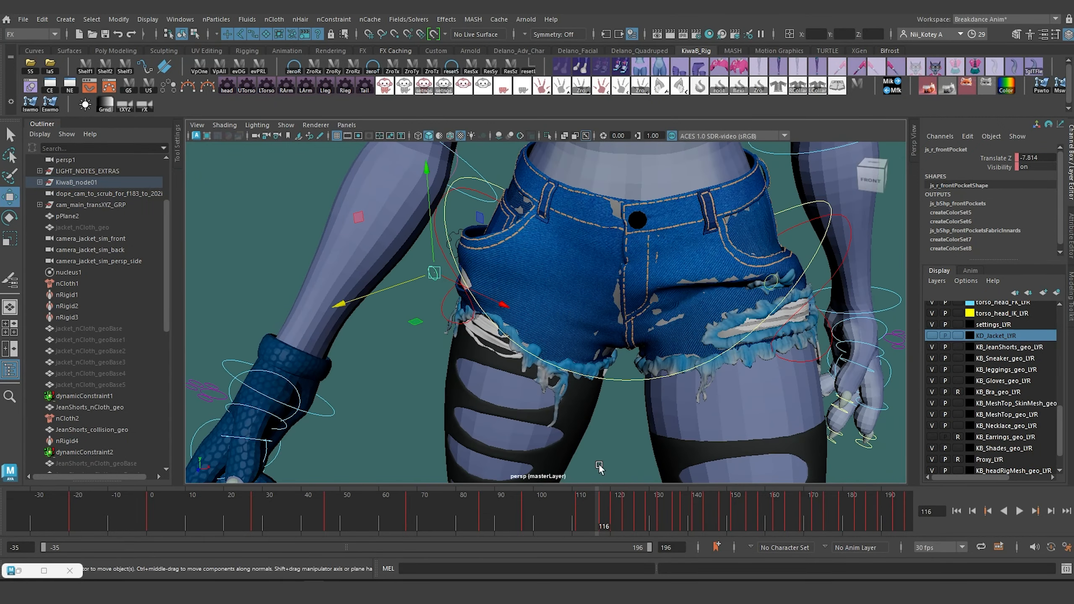
- Go to frame 123 and inspect the front pocket, waistband and frayed hem on the character
{"action": "left_click", "coordinate": [625, 519]}
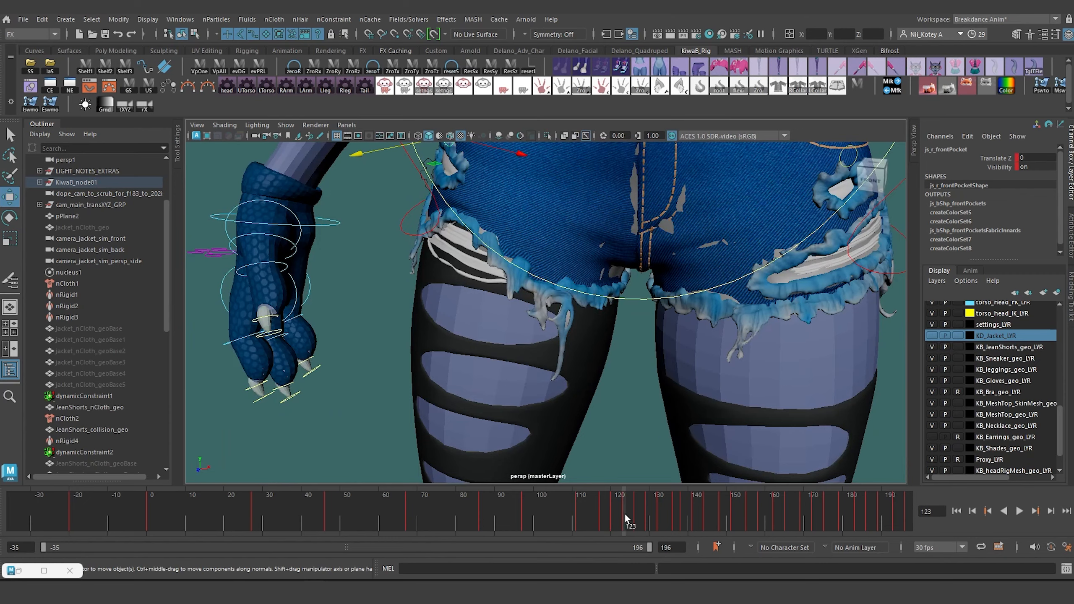
{"action": "scroll", "coordinate": [472, 344], "scroll_direction": "up", "scroll_amount": 3}
{"action": "left_click_drag", "start_coordinate": [472, 343], "coordinate": [465, 366], "text": "alt"}
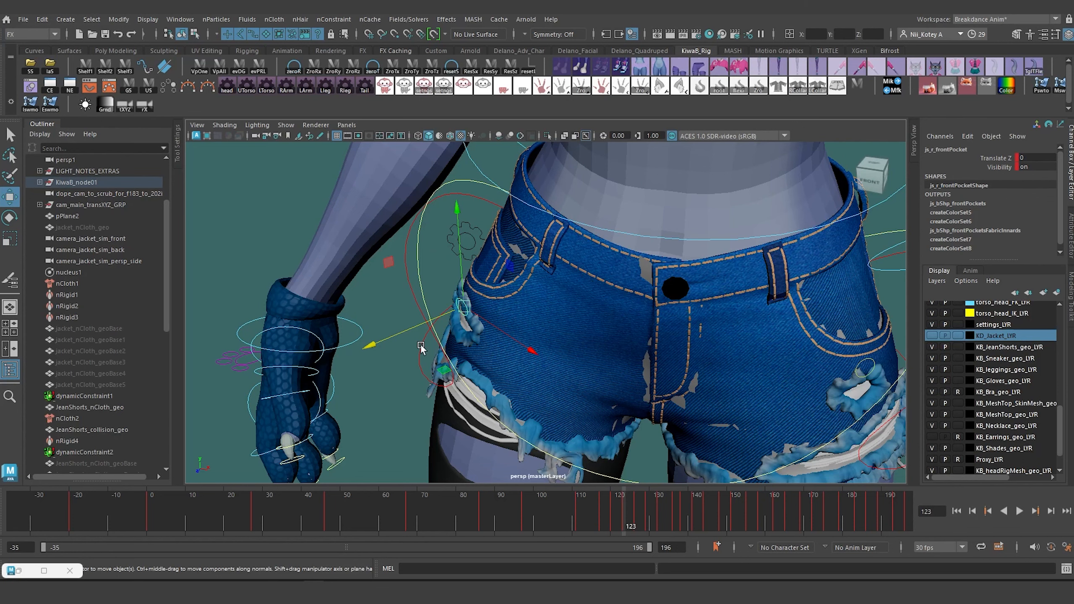
{"action": "left_click_drag", "start_coordinate": [535, 340], "coordinate": [564, 283], "text": "alt"}
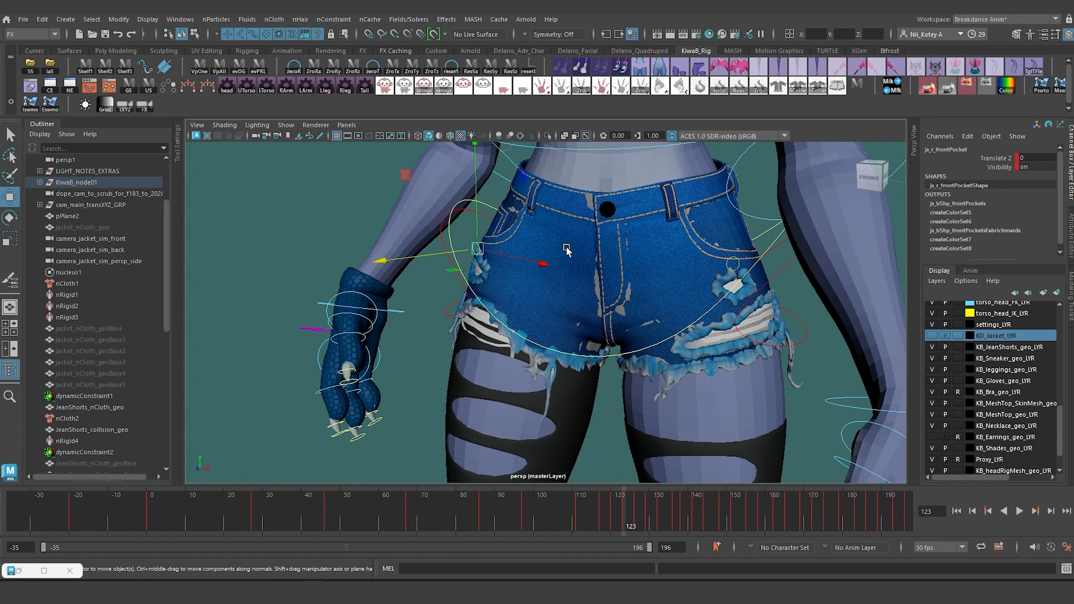
- Select the js_main shorts mesh, review its complete list of input operations and close the list
{"action": "left_click", "coordinate": [601, 250]}
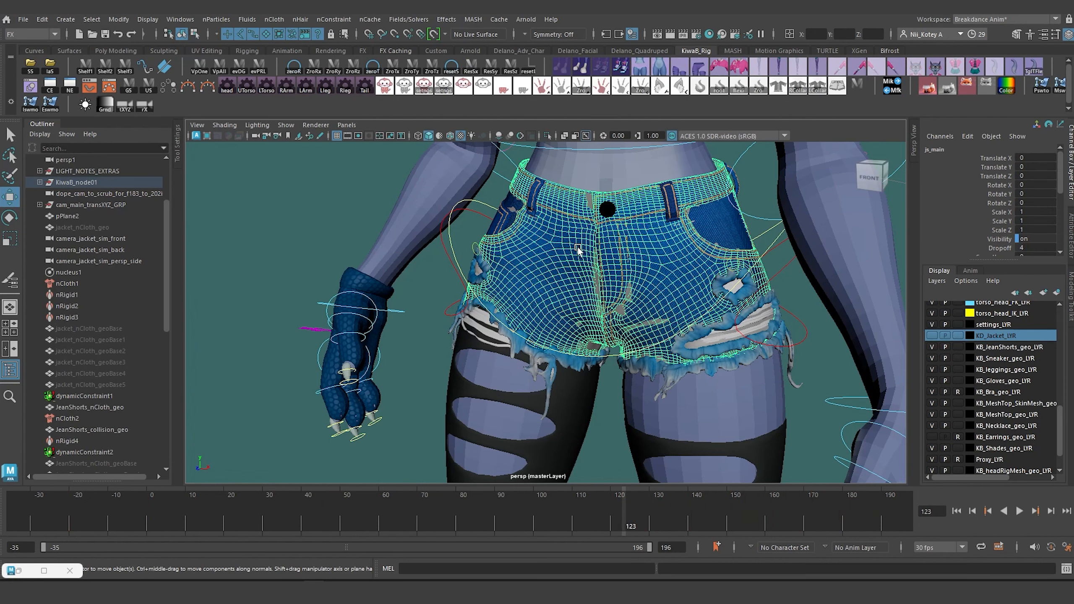
{"action": "left_click_drag", "start_coordinate": [572, 245], "coordinate": [478, 255], "text": "alt"}
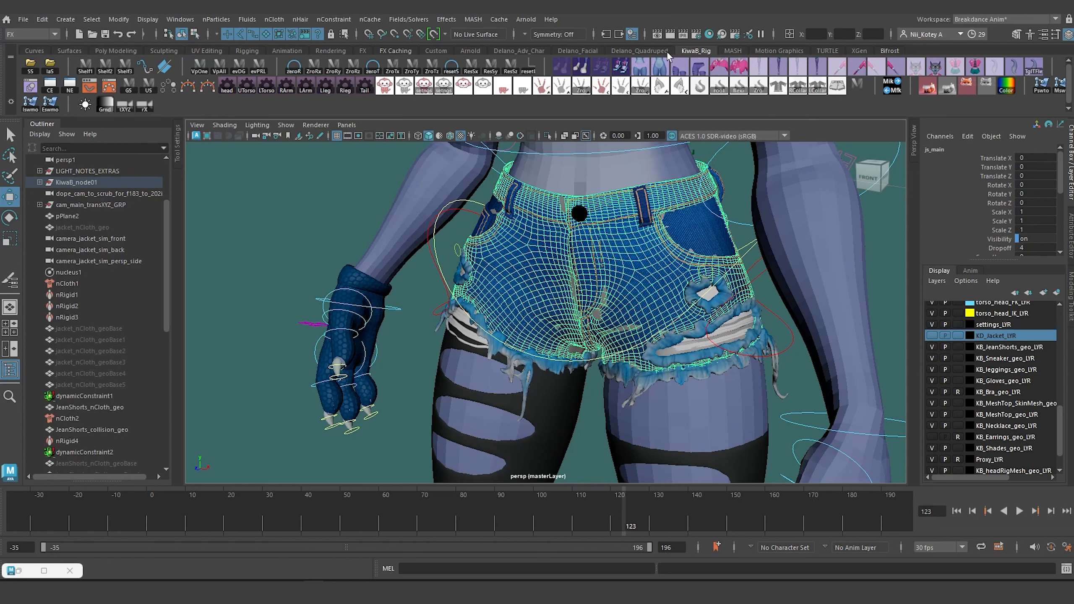
{"action": "left_click", "coordinate": [605, 36]}
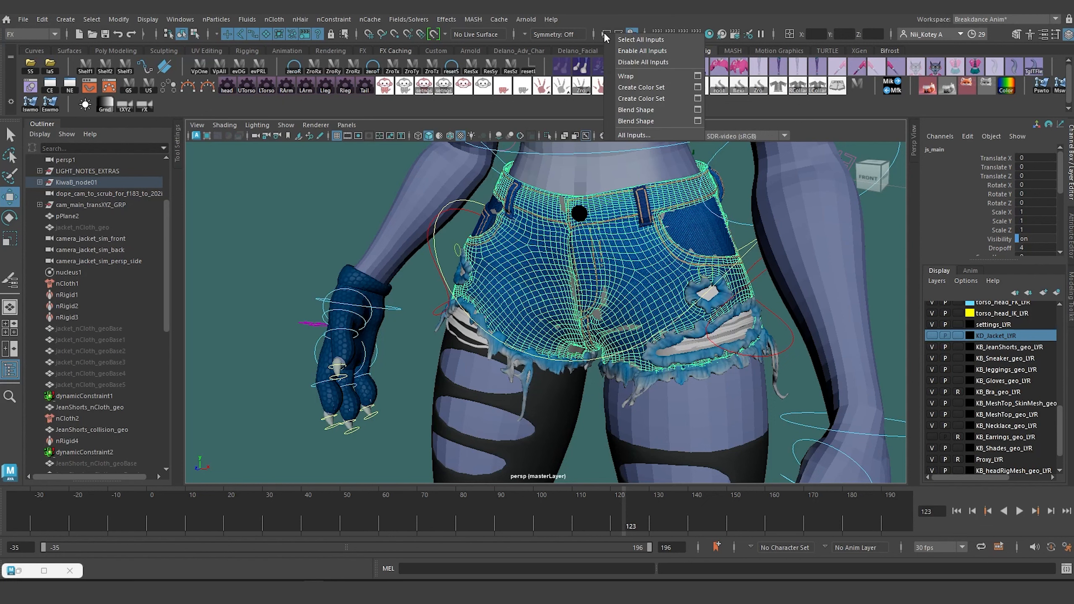
{"action": "left_click", "coordinate": [641, 135]}
{"action": "left_click_drag", "start_coordinate": [814, 198], "coordinate": [640, 155]}
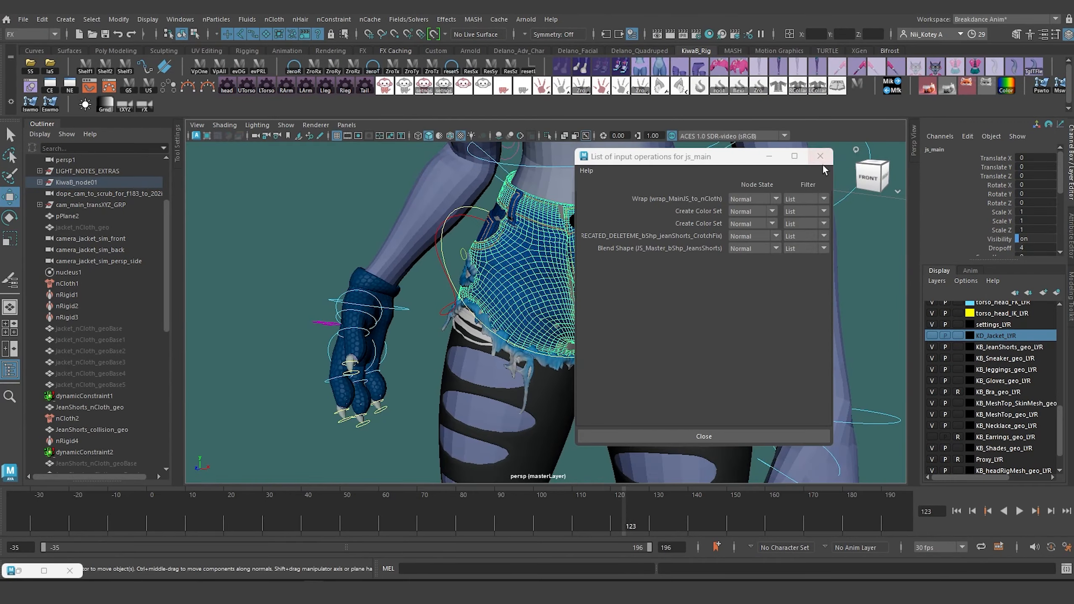
{"action": "left_click", "coordinate": [825, 153]}
- Return to start frame -35 and hide the rig controls with the polygons_only viewport preset
{"action": "left_click_drag", "start_coordinate": [550, 292], "coordinate": [592, 304], "text": "alt"}
{"action": "right_click_drag", "start_coordinate": [592, 305], "coordinate": [649, 381], "text": "alt"}
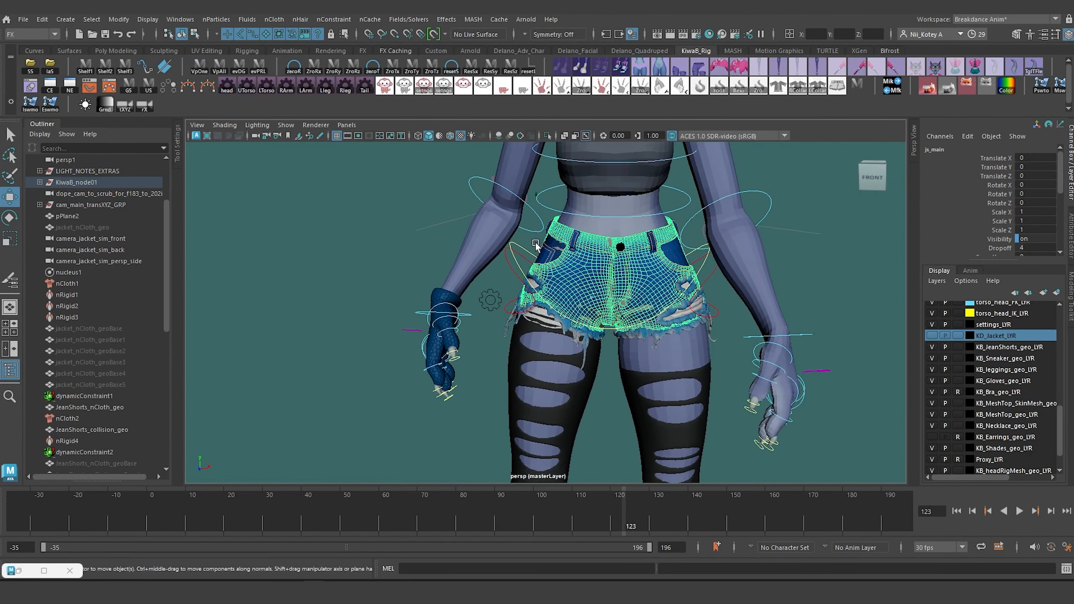
{"action": "middle_click_drag", "start_coordinate": [650, 382], "coordinate": [651, 416], "text": "alt"}
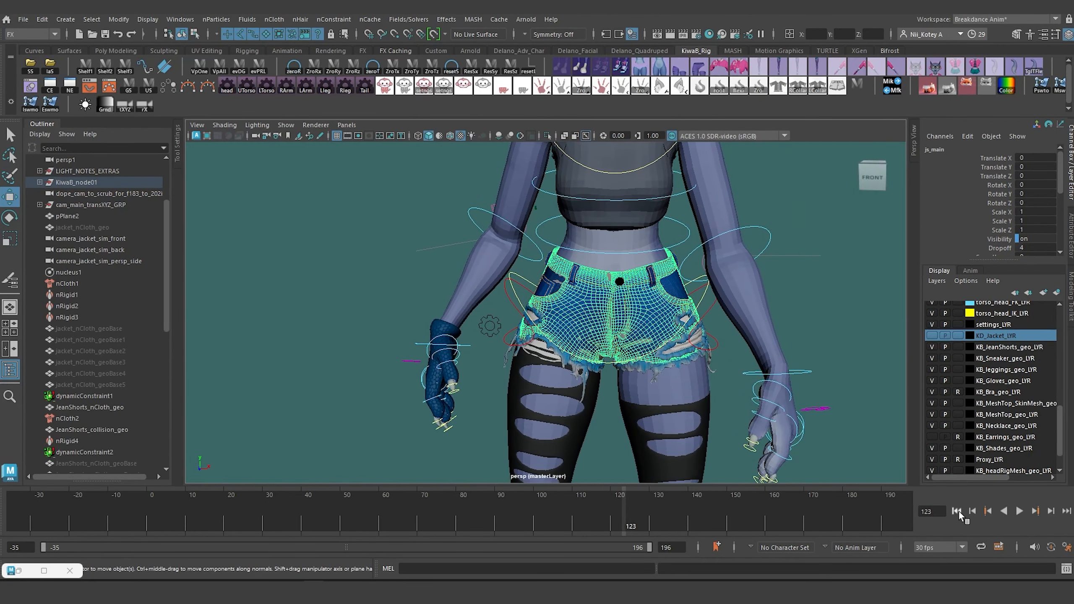
{"action": "left_click", "coordinate": [957, 512]}
{"action": "scroll", "coordinate": [426, 399], "scroll_direction": "up", "scroll_amount": 5}
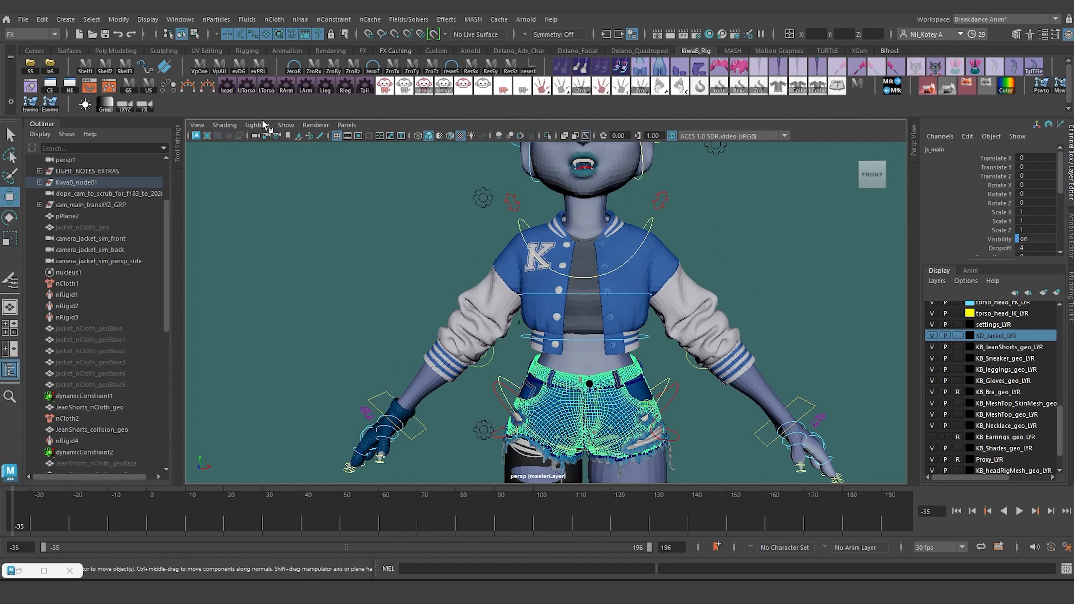
{"action": "left_click", "coordinate": [286, 124]}
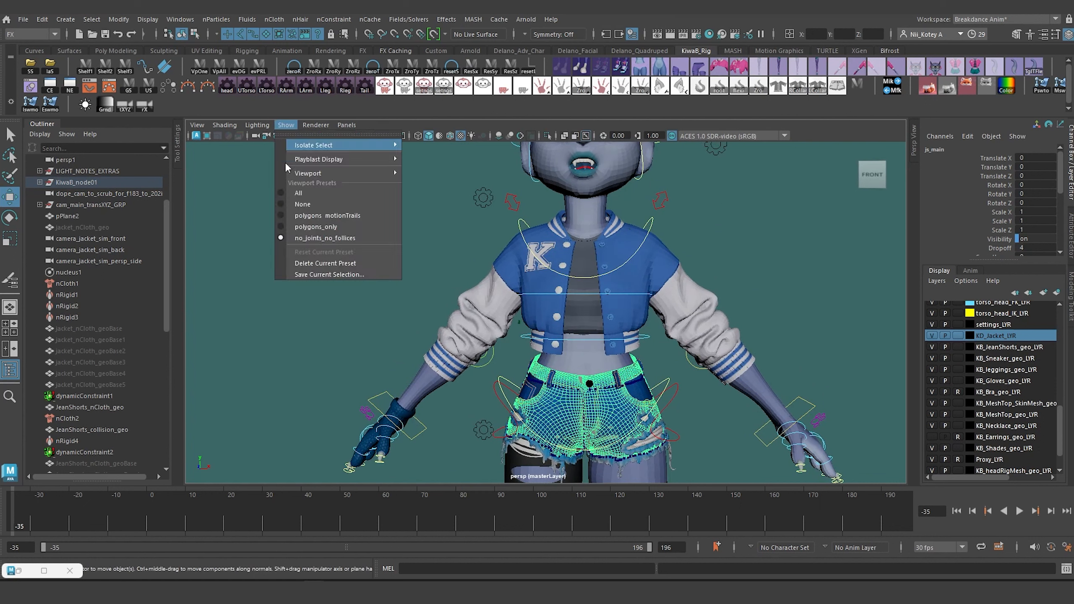
{"action": "left_click", "coordinate": [280, 229]}
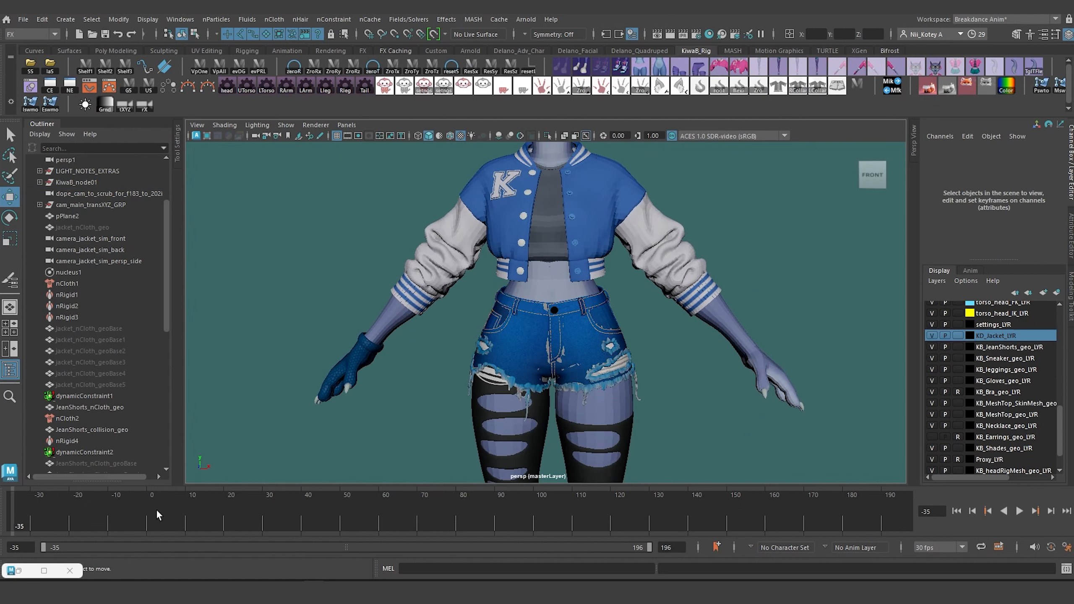
- Scrub the animation to frame 139 and select JeanShorts_nCloth_geo
{"action": "left_click_drag", "start_coordinate": [156, 514], "coordinate": [685, 494]}
{"action": "left_click", "coordinate": [90, 406]}
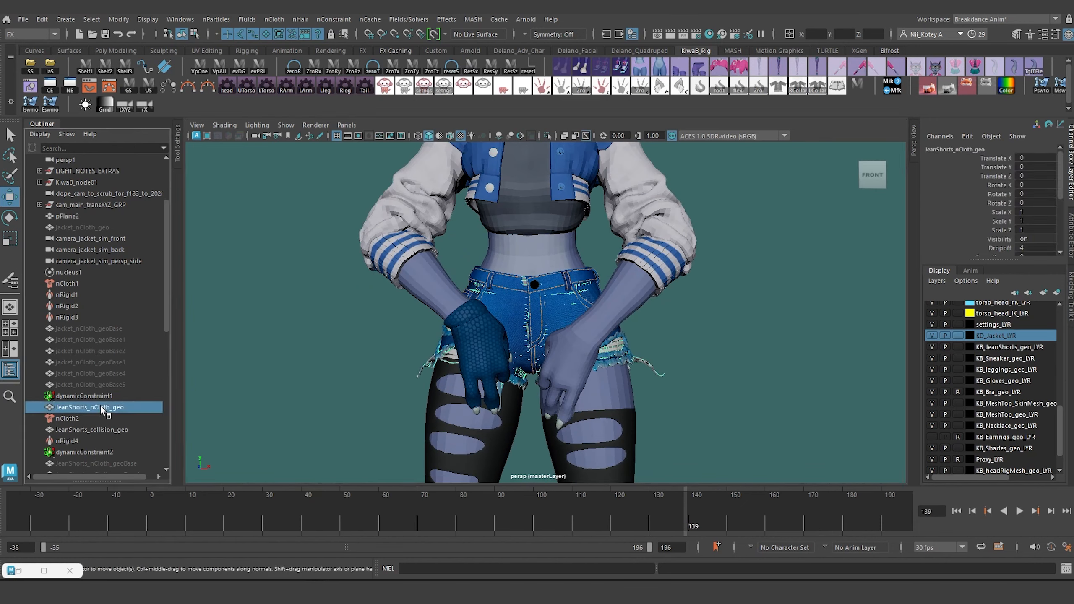
- Hide JeanShorts_nCloth_geo and play the animation from behind the character to check the moving jacket and shorts
{"action": "key", "text": "ctrl+h"}
{"action": "scroll", "coordinate": [368, 380], "scroll_direction": "down", "scroll_amount": 3}
{"action": "left_click_drag", "start_coordinate": [369, 380], "coordinate": [397, 385], "text": "alt"}
{"action": "left_click_drag", "start_coordinate": [678, 504], "coordinate": [597, 504]}
{"action": "left_click_drag", "start_coordinate": [452, 388], "coordinate": [615, 377], "text": "alt"}
{"action": "key", "text": "alt+v"}
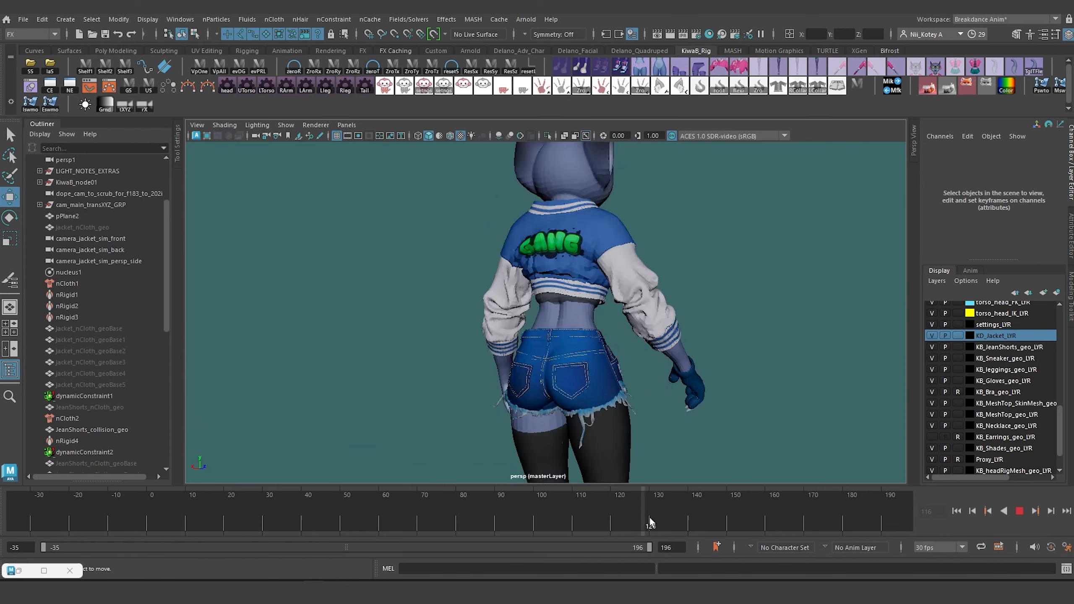
- Review the clothing's motion again with the camera orbited toward the character's front, stopping at frame 111
{"action": "left_click_drag", "start_coordinate": [829, 519], "coordinate": [874, 474]}
{"action": "left_click_drag", "start_coordinate": [411, 380], "coordinate": [529, 342], "text": "alt"}
{"action": "left_click_drag", "start_coordinate": [788, 527], "coordinate": [562, 504]}
{"action": "key", "text": "alt+v"}
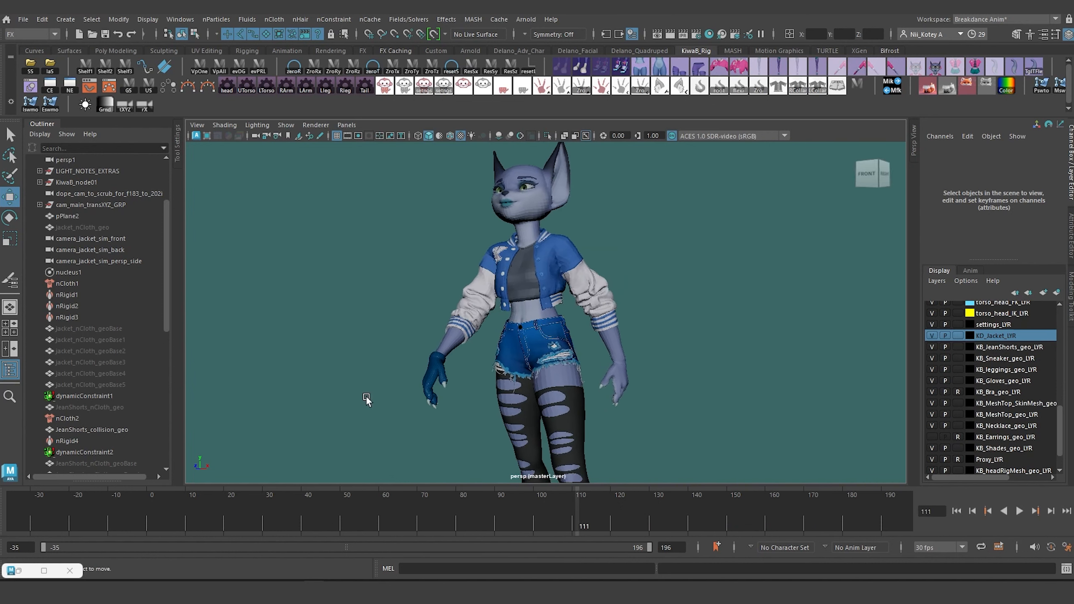
- Scrub back through the animation from the front and return to start frame -35
{"action": "left_click_drag", "start_coordinate": [367, 396], "coordinate": [414, 394], "text": "alt"}
{"action": "left_click_drag", "start_coordinate": [569, 514], "coordinate": [337, 510]}
{"action": "left_click", "coordinate": [957, 511]}
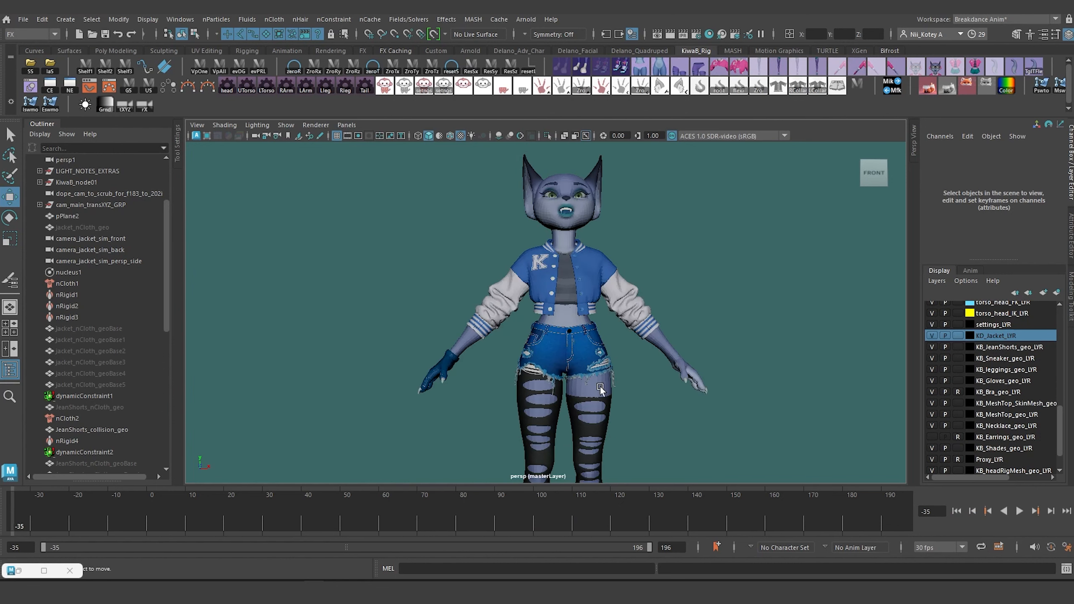
{"action": "scroll", "coordinate": [327, 357], "scroll_direction": "up", "scroll_amount": 2}
{"action": "left_click_drag", "start_coordinate": [480, 372], "coordinate": [455, 370], "text": "alt"}
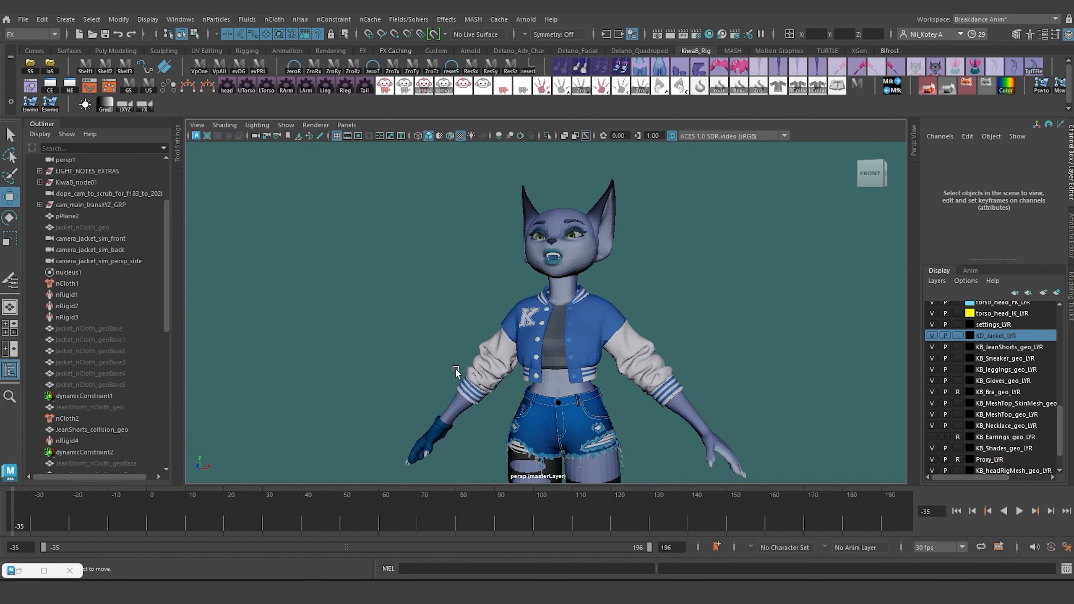
- Disable all caches on JeanShorts_nCloth_geo and jacket_nCloth_geo
{"action": "left_click", "coordinate": [104, 407]}
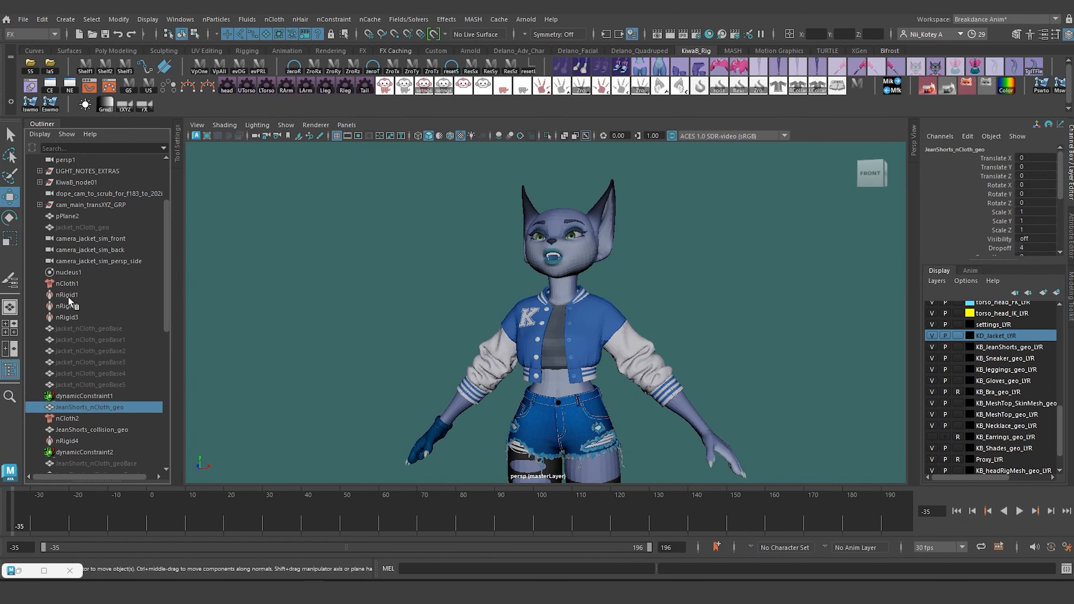
{"action": "left_click", "coordinate": [89, 228], "text": "ctrl"}
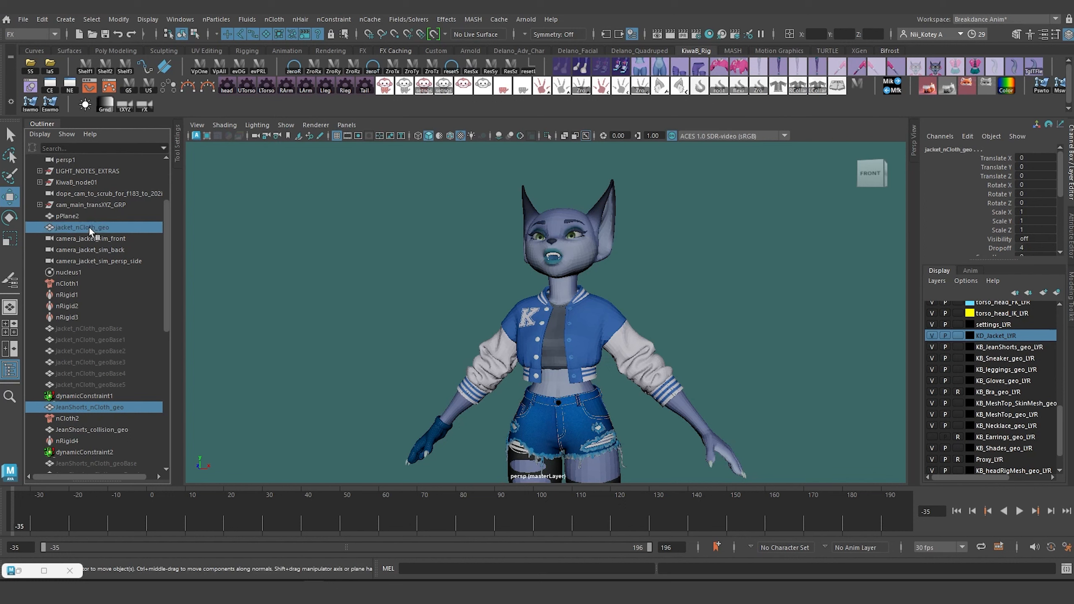
{"action": "left_click", "coordinate": [370, 19]}
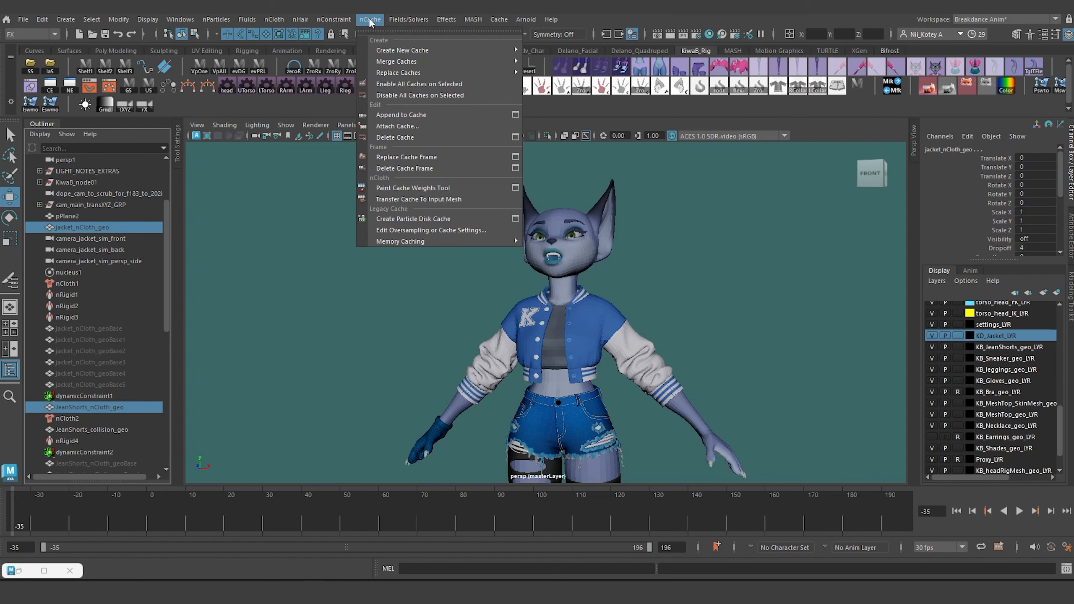
{"action": "left_click", "coordinate": [421, 96]}
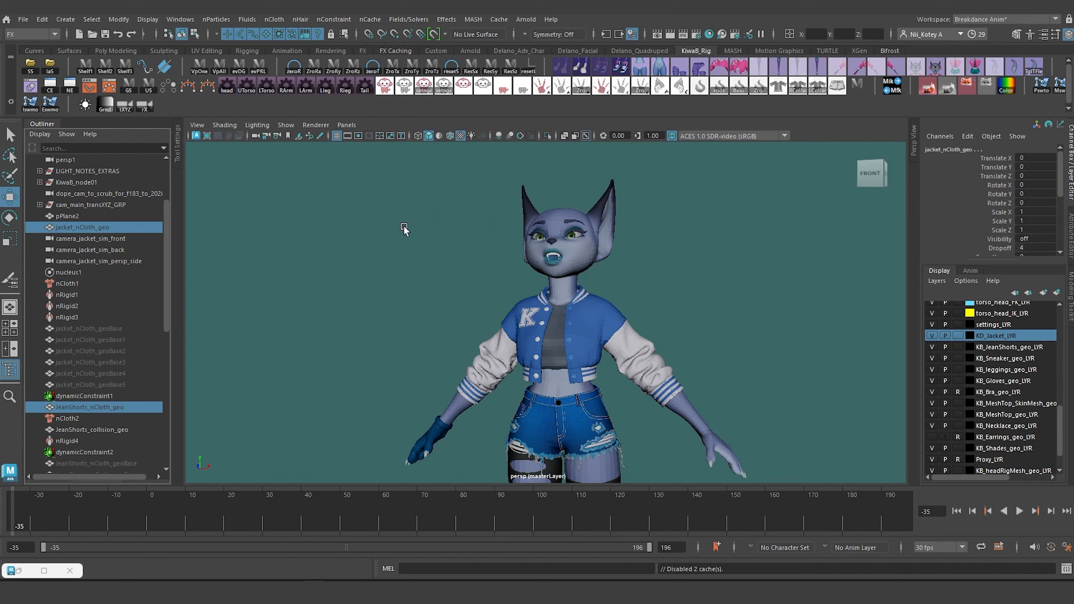
- Check the uncached clothing at frames 26 and 87, return to start frame -35 and clear the selection
{"action": "left_click", "coordinate": [249, 524]}
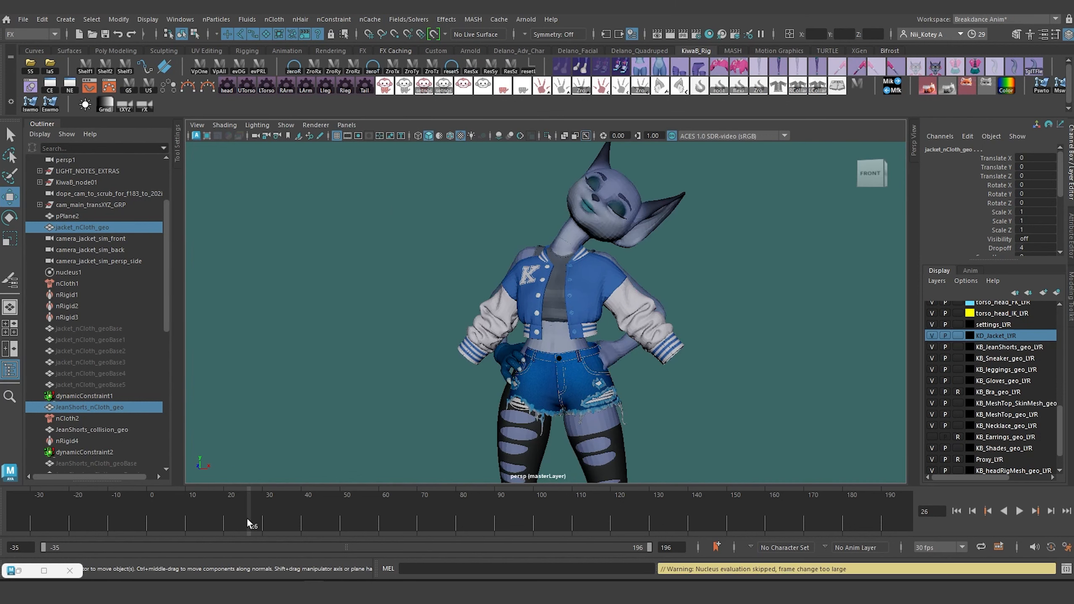
{"action": "left_click", "coordinate": [486, 518]}
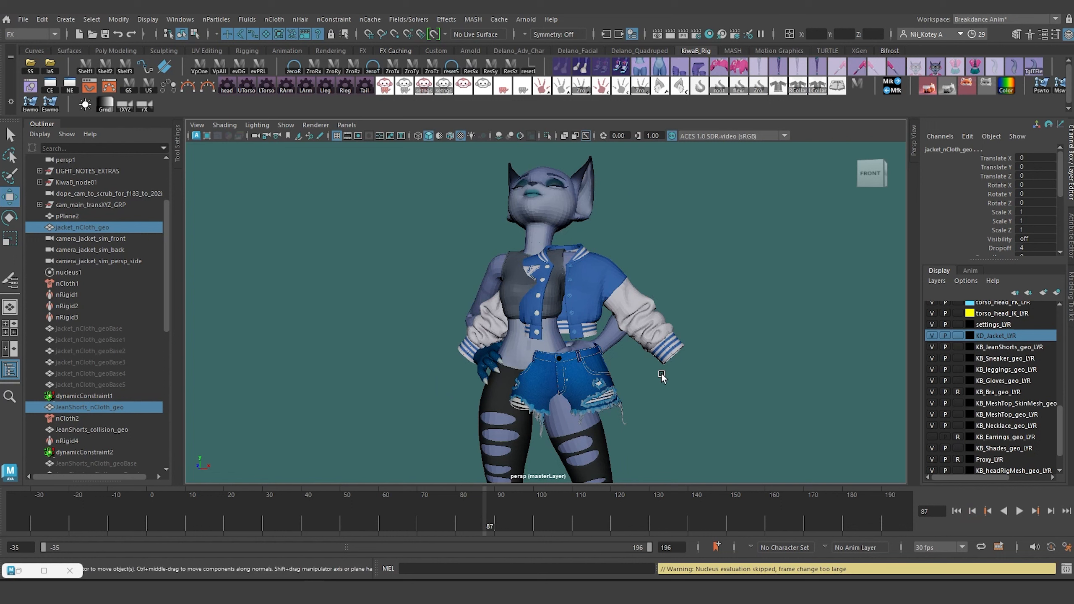
{"action": "left_click", "coordinate": [958, 514]}
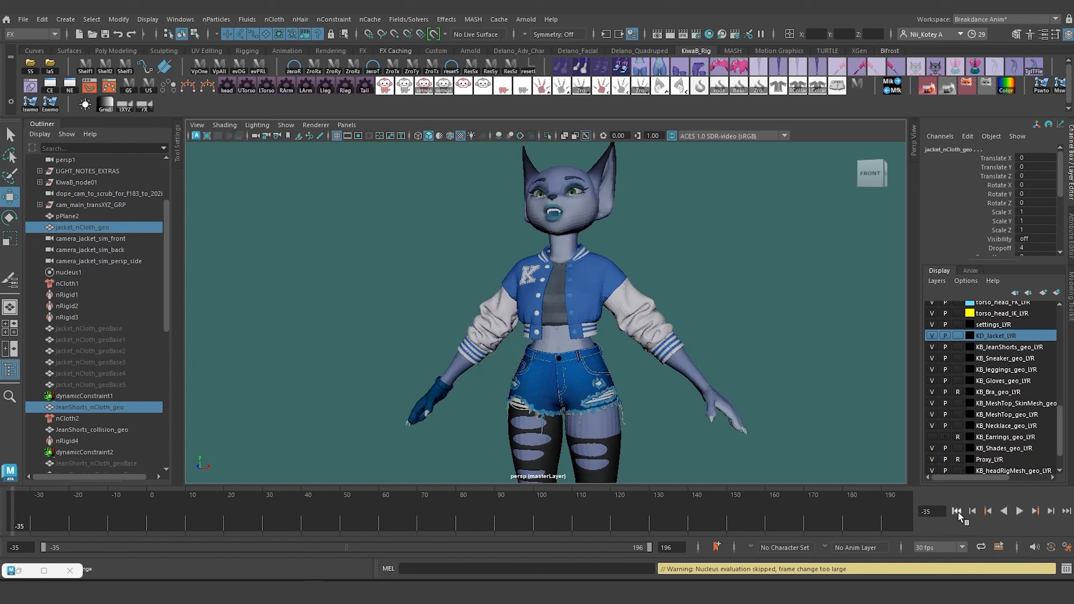
{"action": "key", "text": "f"}
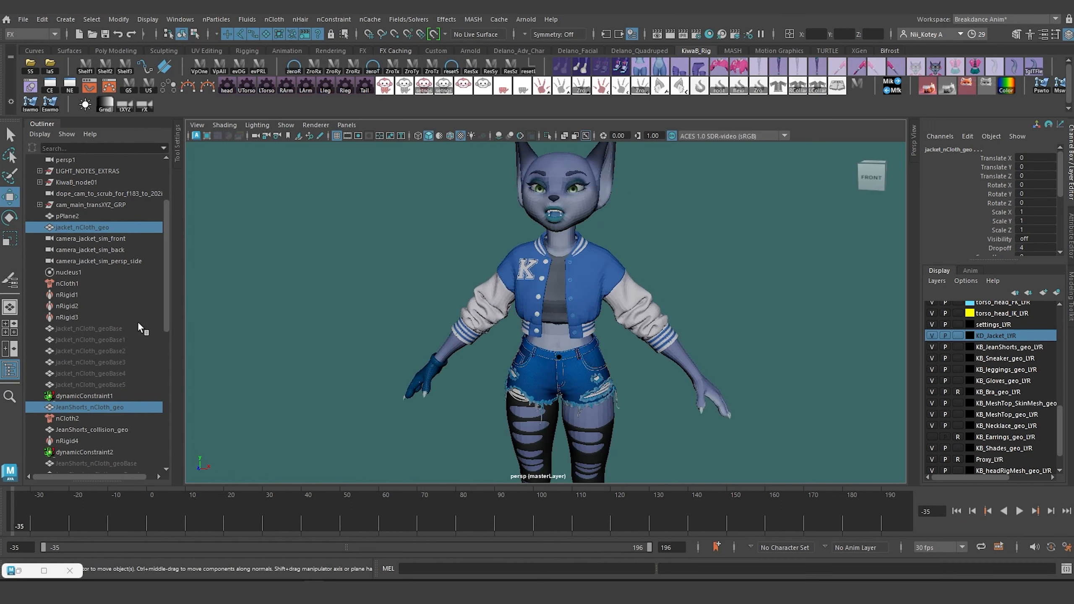
{"action": "left_click", "coordinate": [246, 319]}
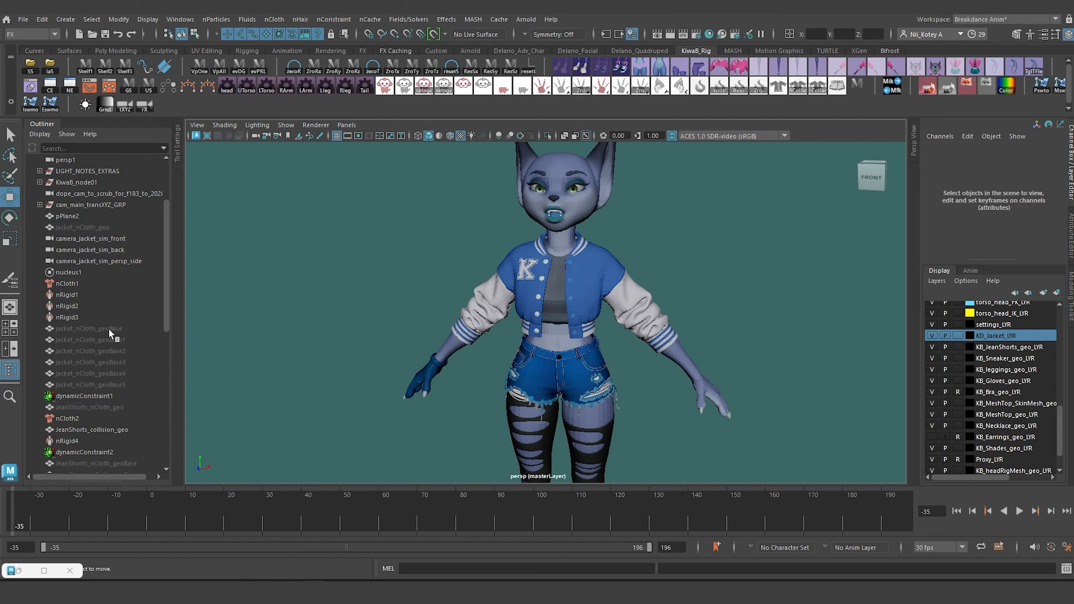
- Group all the jacket_nCloth_geoBase and JeanShorts_nCloth_geoBase meshes together
{"action": "left_click", "coordinate": [108, 328]}
{"action": "left_click", "coordinate": [112, 383], "text": "shift"}
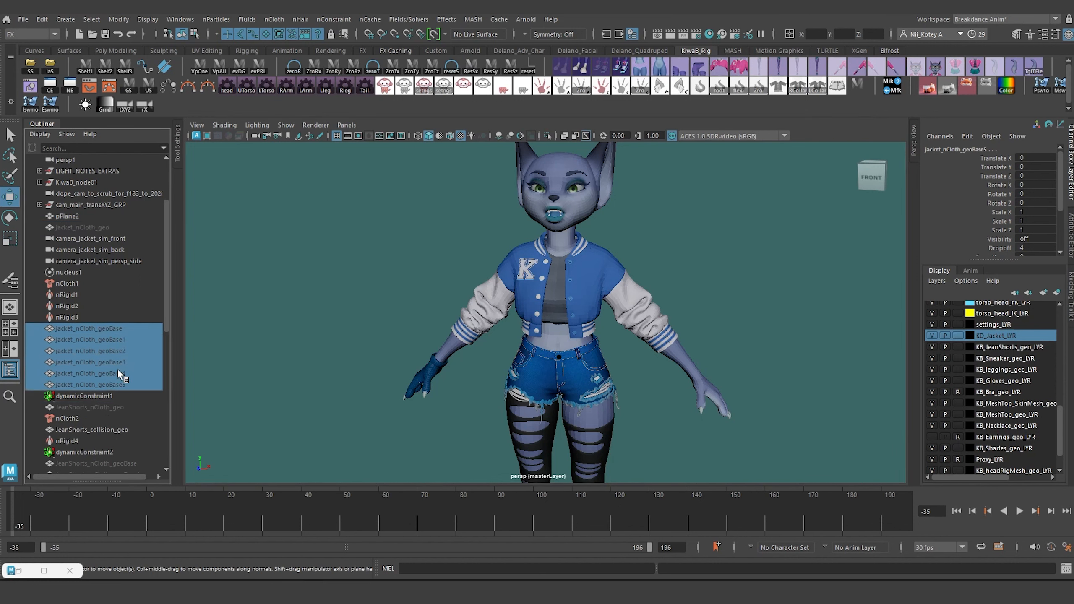
{"action": "scroll", "coordinate": [117, 370], "scroll_direction": "down", "scroll_amount": 3}
{"action": "left_click", "coordinate": [111, 372], "text": "ctrl"}
{"action": "left_click", "coordinate": [116, 384], "text": "ctrl"}
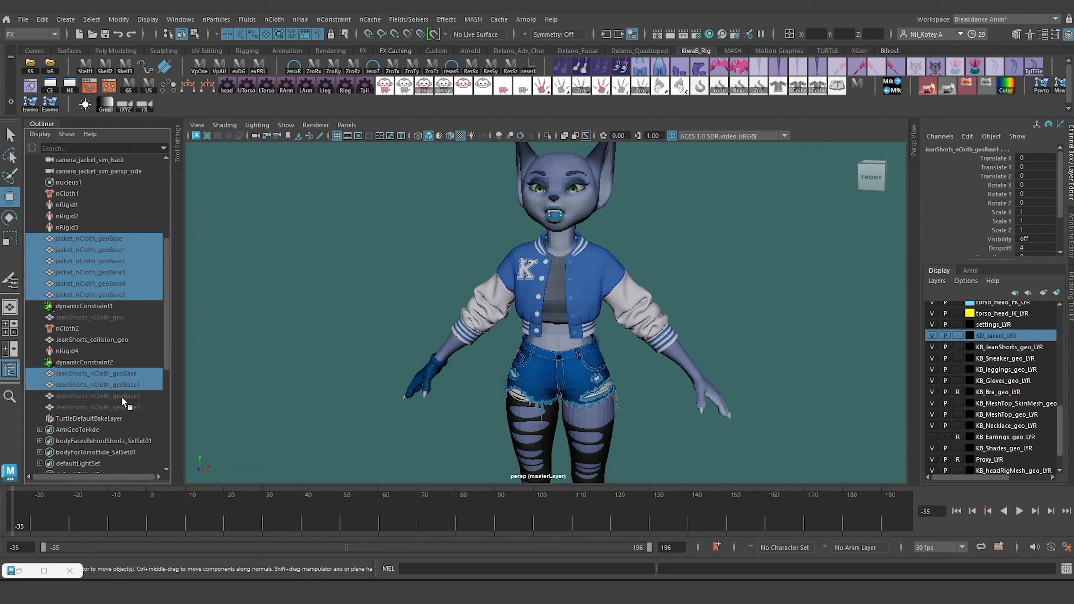
{"action": "left_click", "coordinate": [121, 397], "text": "ctrl"}
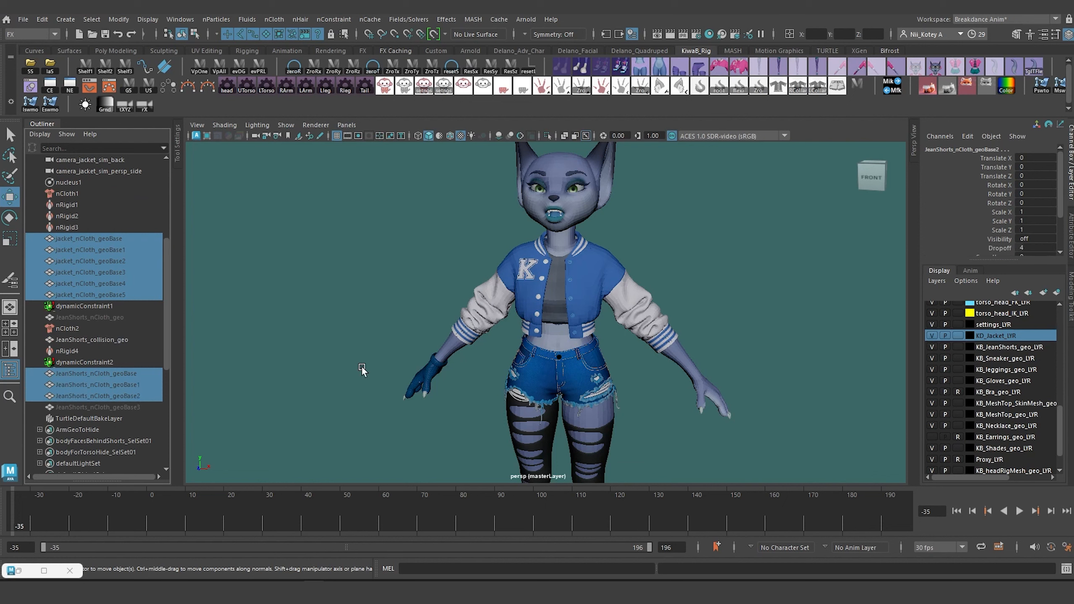
{"action": "left_click", "coordinate": [114, 407], "text": "ctrl"}
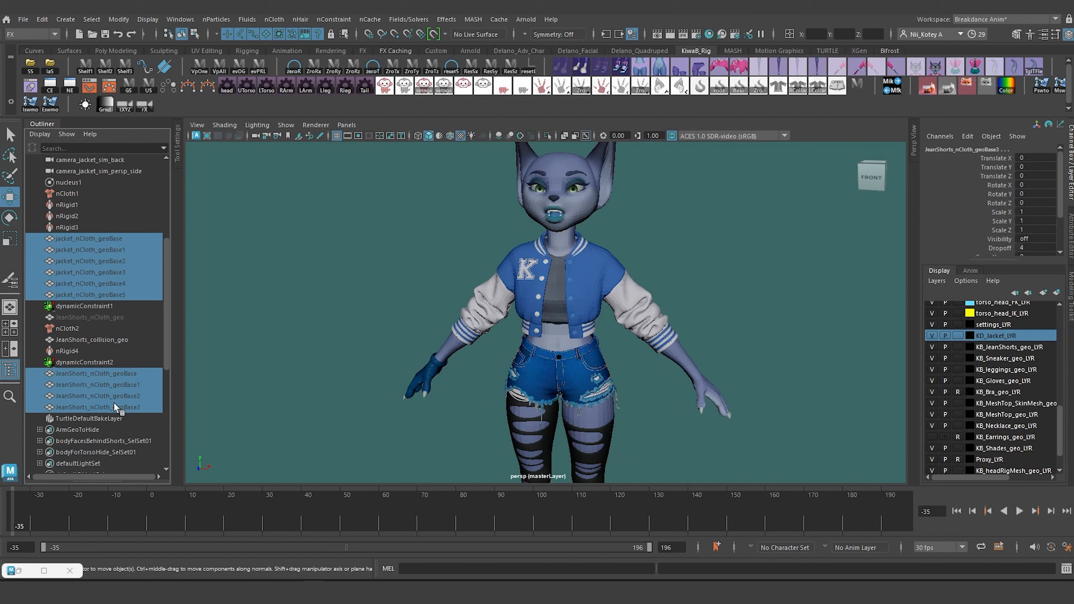
{"action": "key", "text": "ctrl+g"}
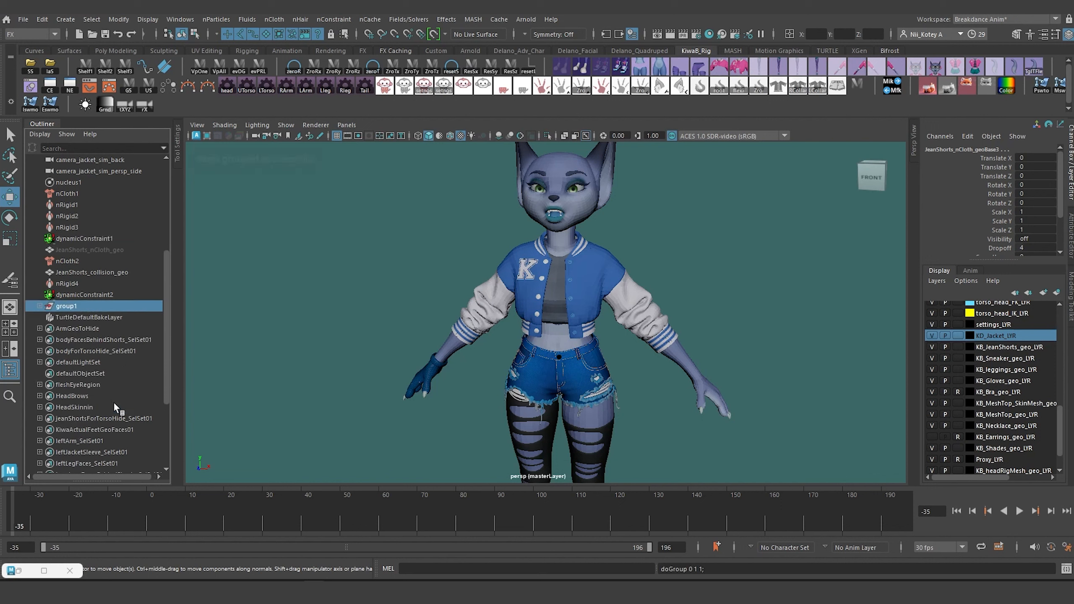
- Rename the new group clothing_Meshes_wrap_Deformed_to_nCloth and widen the Outliner to fit the full name
{"action": "double_click", "coordinate": [66, 306]}
{"action": "type", "text": "clothingMeshes wrap Deformed"}
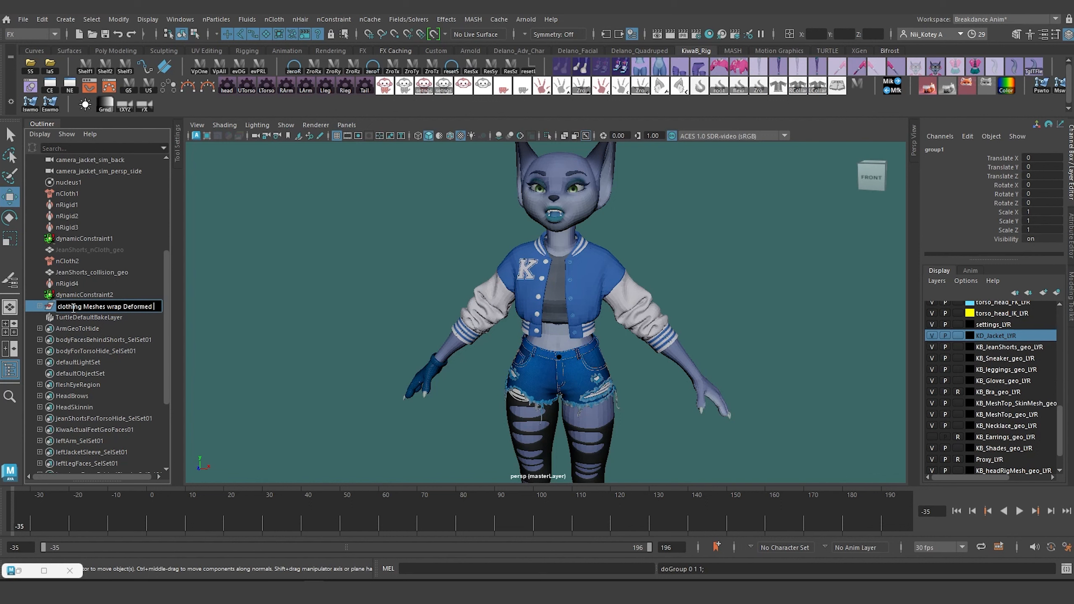
{"action": "type", "text": "to nCloth"}
{"action": "key", "text": "Return"}
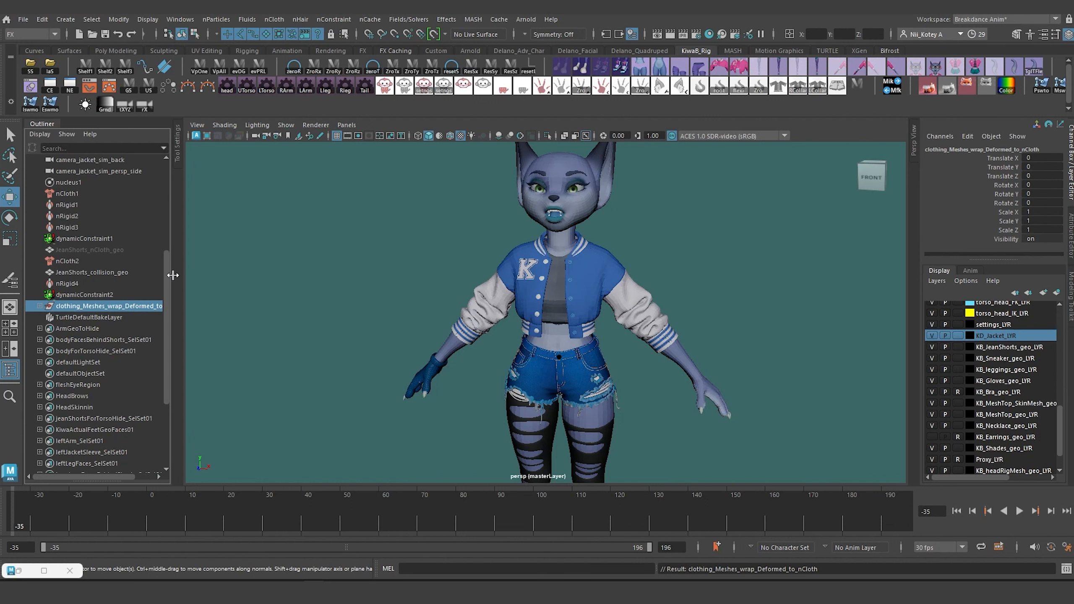
{"action": "left_click_drag", "start_coordinate": [172, 275], "coordinate": [272, 275]}
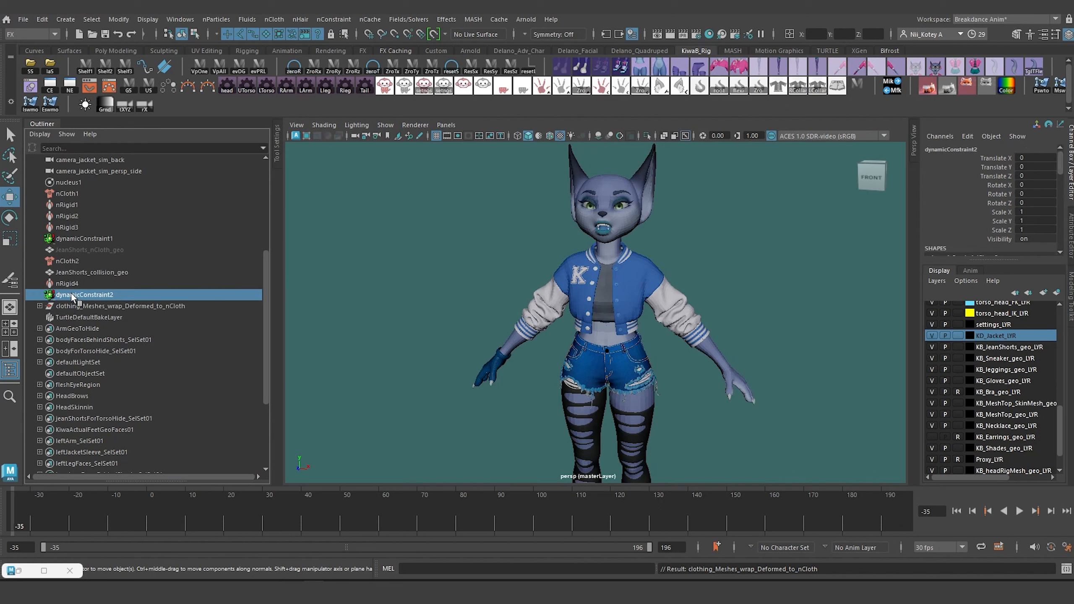
- Parent the clothing_Meshes_wrap_Deformed_to_nCloth group under model01 inside KiwaB_node01
{"action": "scroll", "coordinate": [85, 274], "scroll_direction": "up", "scroll_amount": 5}
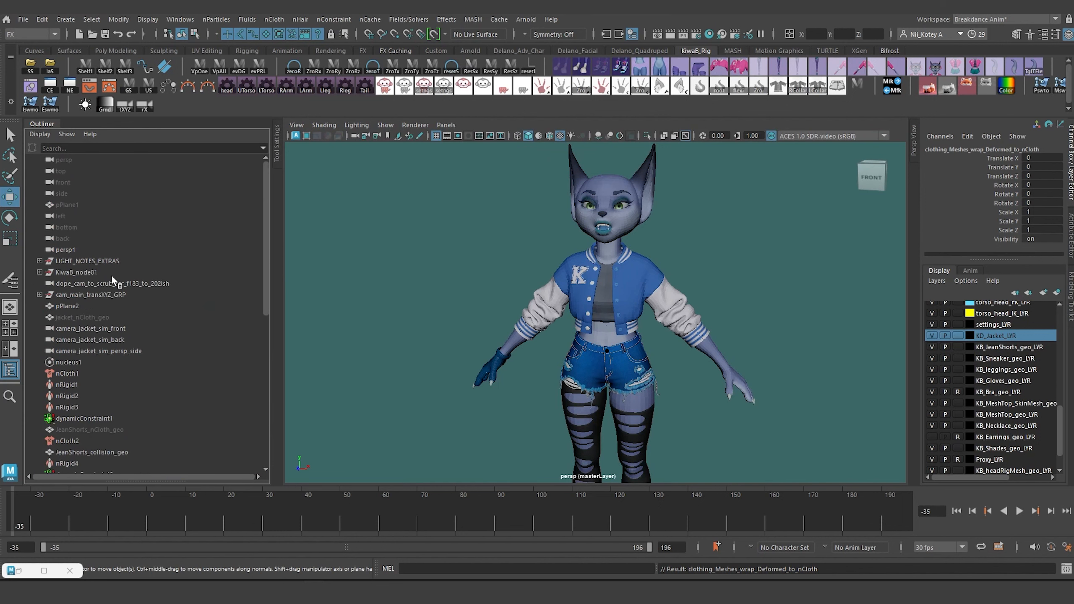
{"action": "scroll", "coordinate": [90, 273], "scroll_direction": "down", "scroll_amount": 3}
{"action": "scroll", "coordinate": [89, 273], "scroll_direction": "up", "scroll_amount": 3}
{"action": "left_click", "coordinate": [40, 271]}
{"action": "scroll", "coordinate": [68, 265], "scroll_direction": "down", "scroll_amount": 3}
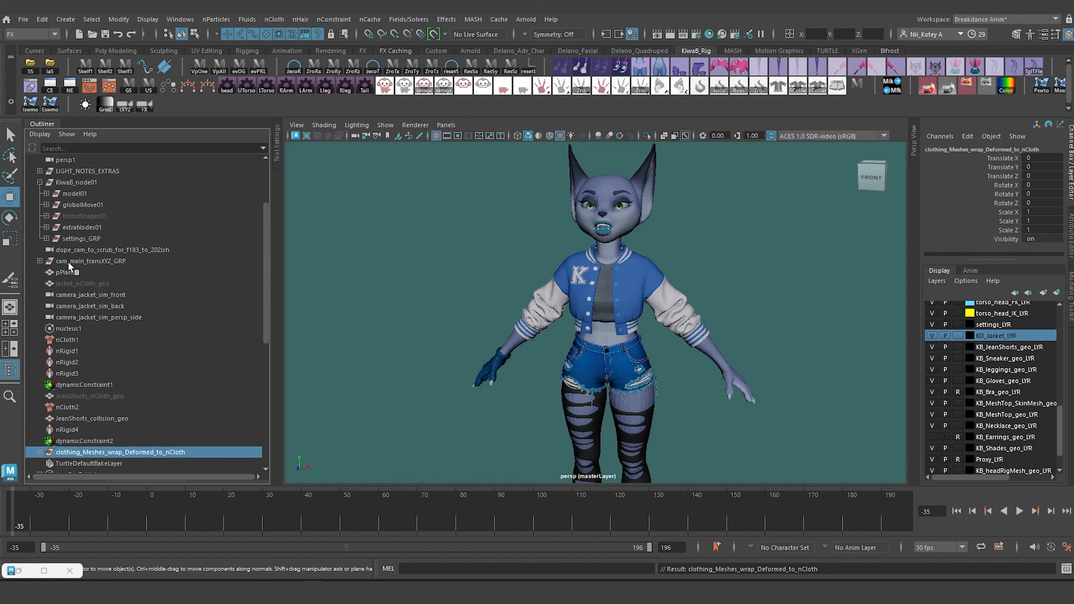
{"action": "left_click", "coordinate": [46, 193]}
{"action": "left_click", "coordinate": [54, 204]}
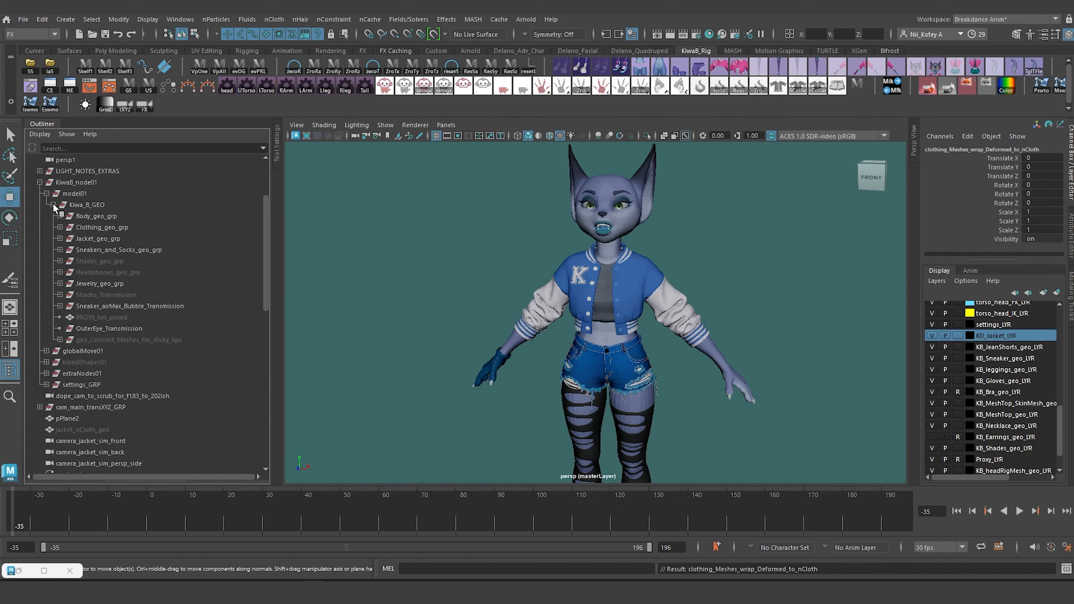
{"action": "scroll", "coordinate": [142, 340], "scroll_direction": "down", "scroll_amount": 5}
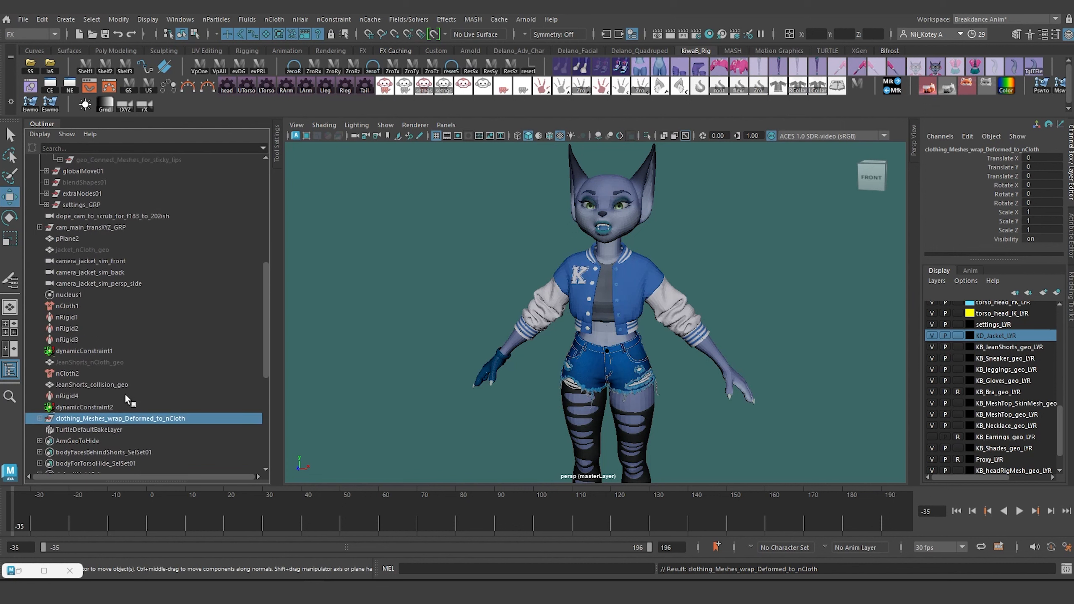
{"action": "scroll", "coordinate": [117, 317], "scroll_direction": "up", "scroll_amount": 5}
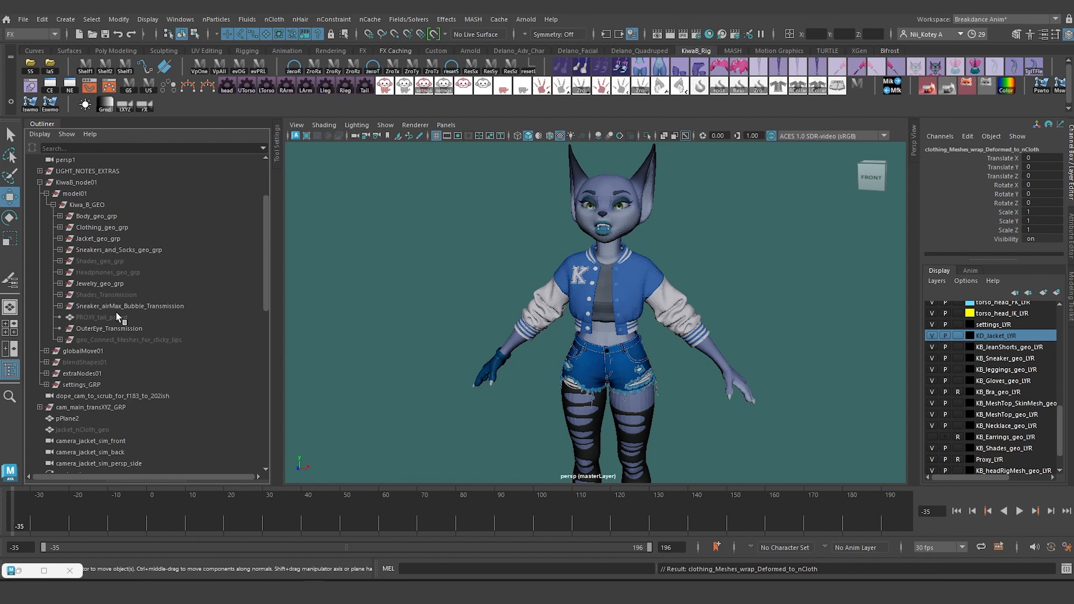
{"action": "left_click", "coordinate": [75, 194]}
{"action": "key", "text": "ctrl+z"}
{"action": "key", "text": "6"}
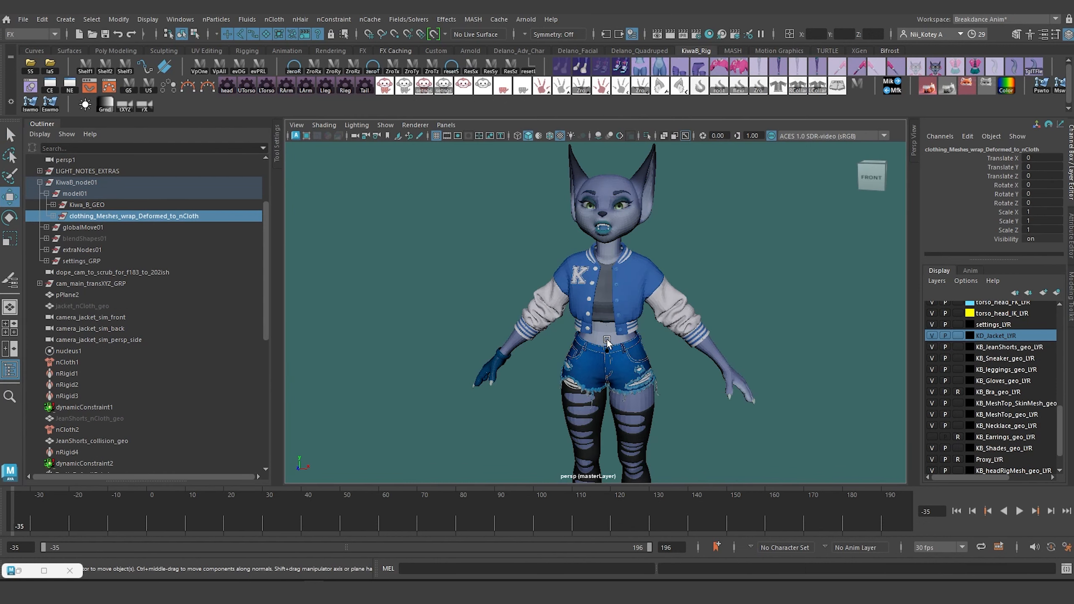
- Group JeanShorts_collision_geo on its own and name the group collision_mesh_for_shorts
{"action": "left_click", "coordinate": [608, 347]}
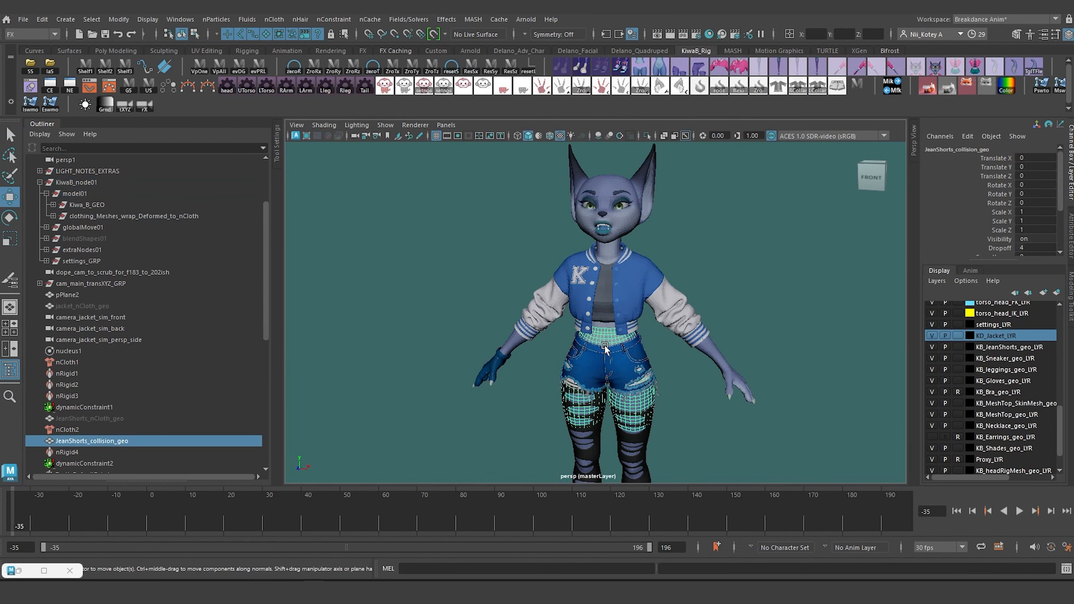
{"action": "left_click", "coordinate": [72, 431]}
{"action": "left_click", "coordinate": [72, 438]}
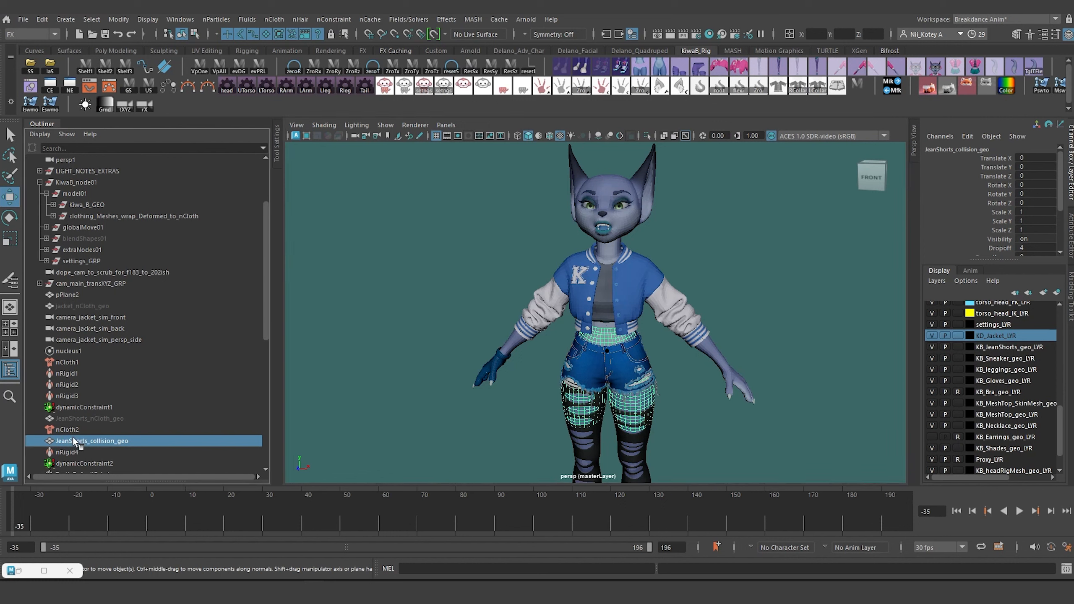
{"action": "key", "text": "ctrl+g"}
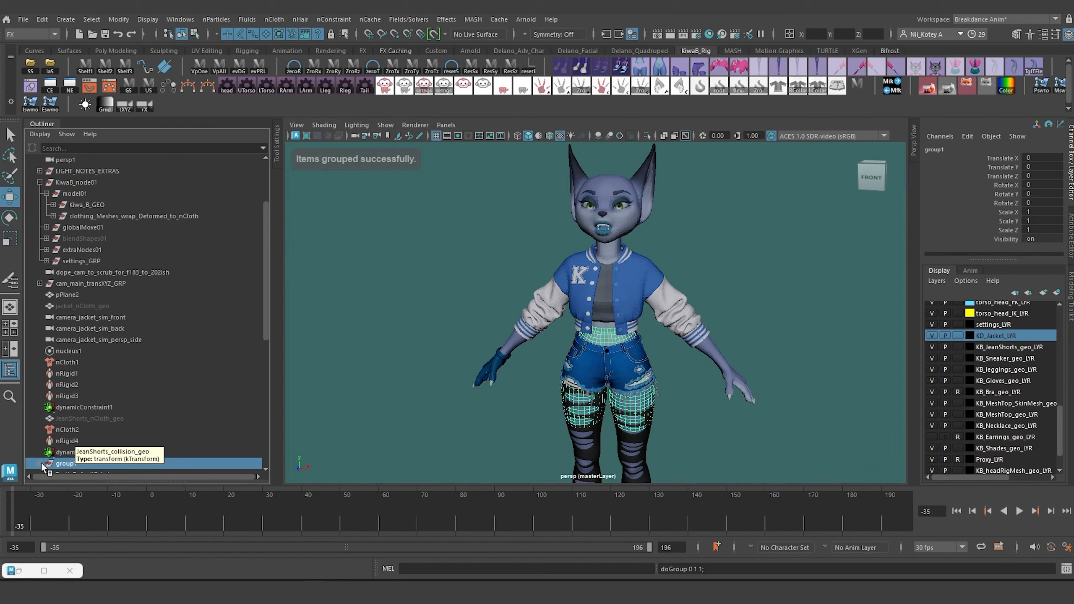
{"action": "scroll", "coordinate": [86, 442], "scroll_direction": "down", "scroll_amount": 3}
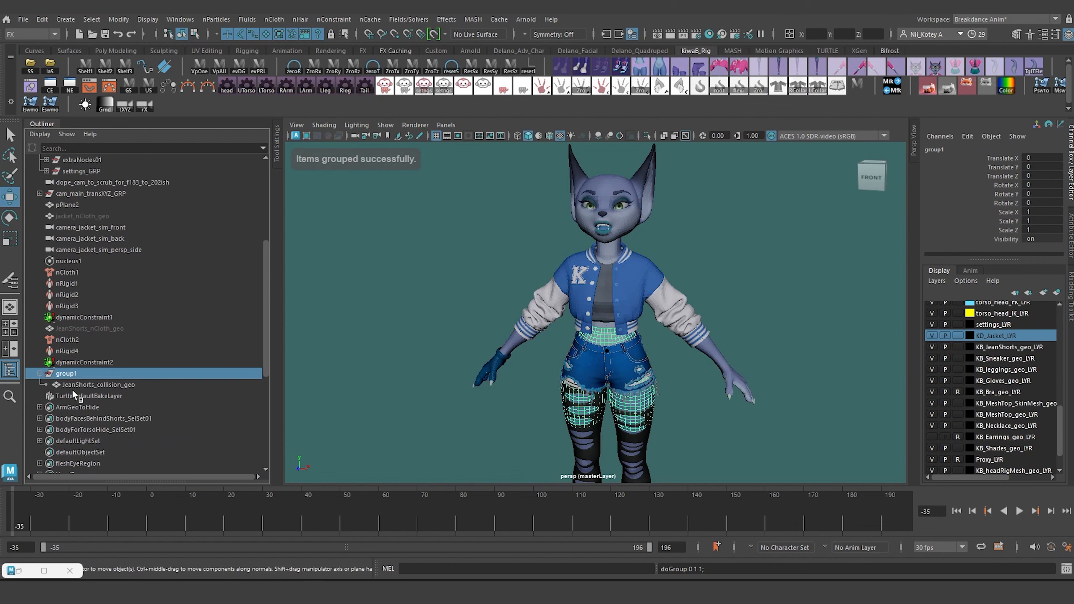
{"action": "double_click", "coordinate": [69, 374]}
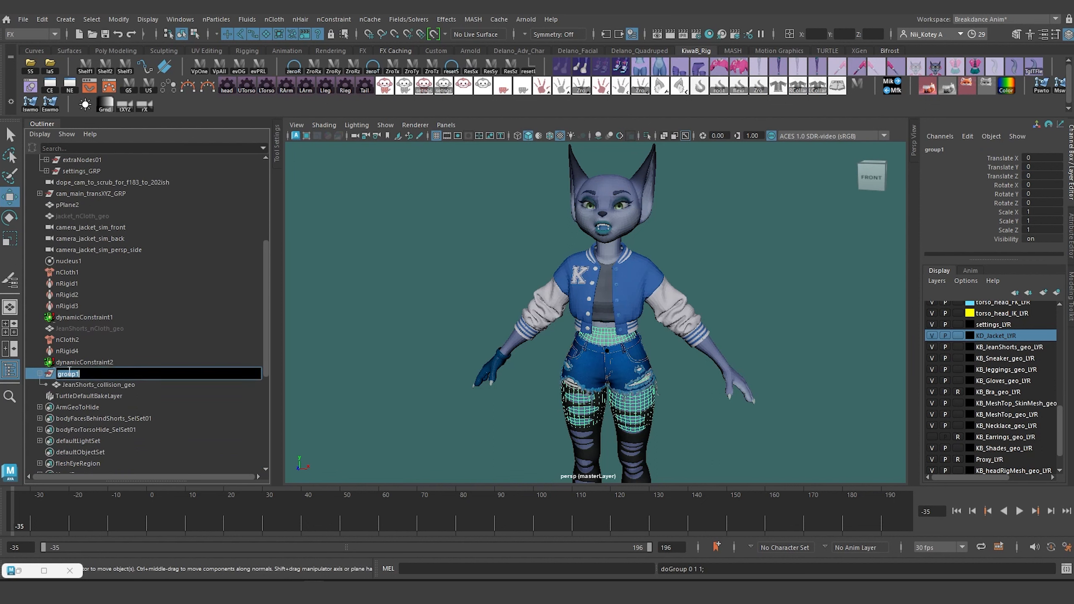
{"action": "type", "text": "dollision_mesh_for_shorts"}
{"action": "key", "text": "Return"}
- Parent the collision_mesh_for_shorts group under model01 and frame the collision mesh in the viewport
{"action": "left_click", "coordinate": [95, 364]}
{"action": "left_click", "coordinate": [87, 373]}
{"action": "scroll", "coordinate": [103, 354], "scroll_direction": "up", "scroll_amount": 4}
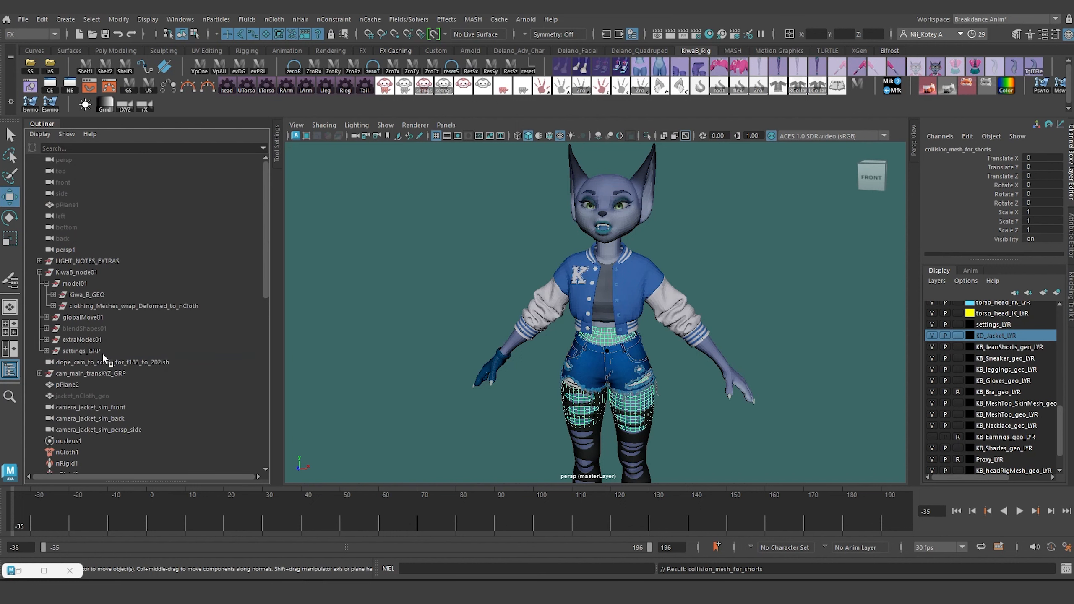
{"action": "left_click", "coordinate": [76, 284]}
{"action": "key", "text": "p"}
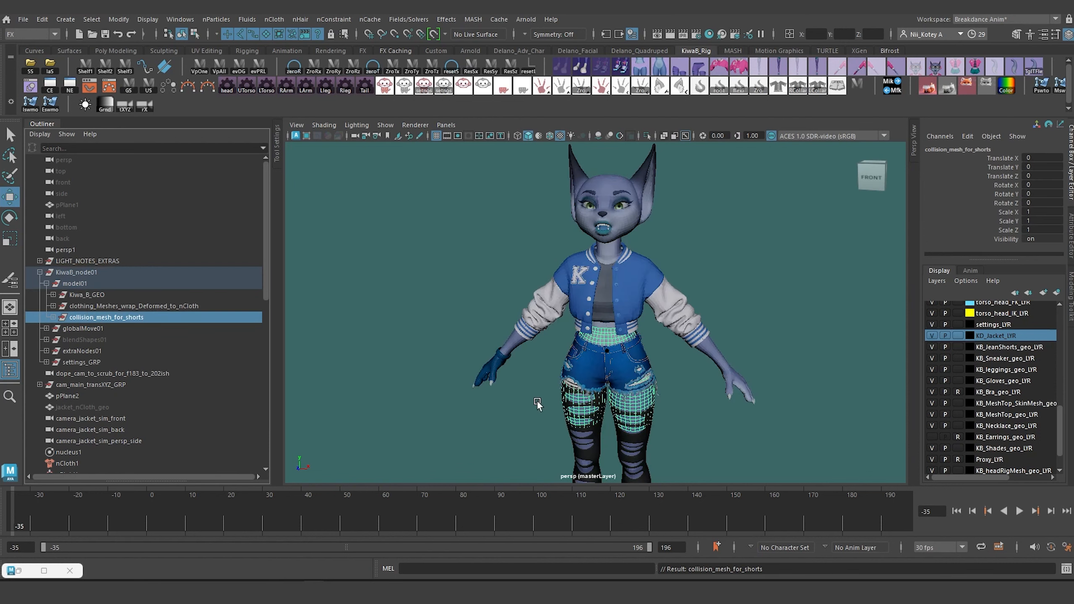
{"action": "left_click_drag", "start_coordinate": [493, 416], "coordinate": [490, 407], "text": "alt"}
{"action": "key", "text": "f"}
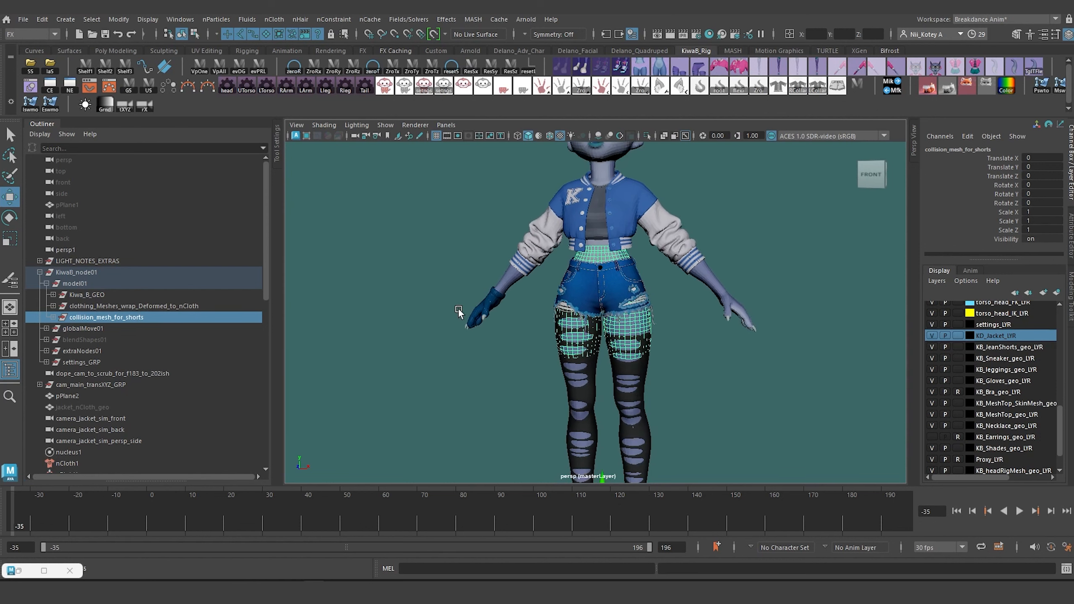
- Select Kiwa_B_GEO and collision_mesh_for_shorts in turn to check which meshes each group contains
{"action": "left_click", "coordinate": [88, 295]}
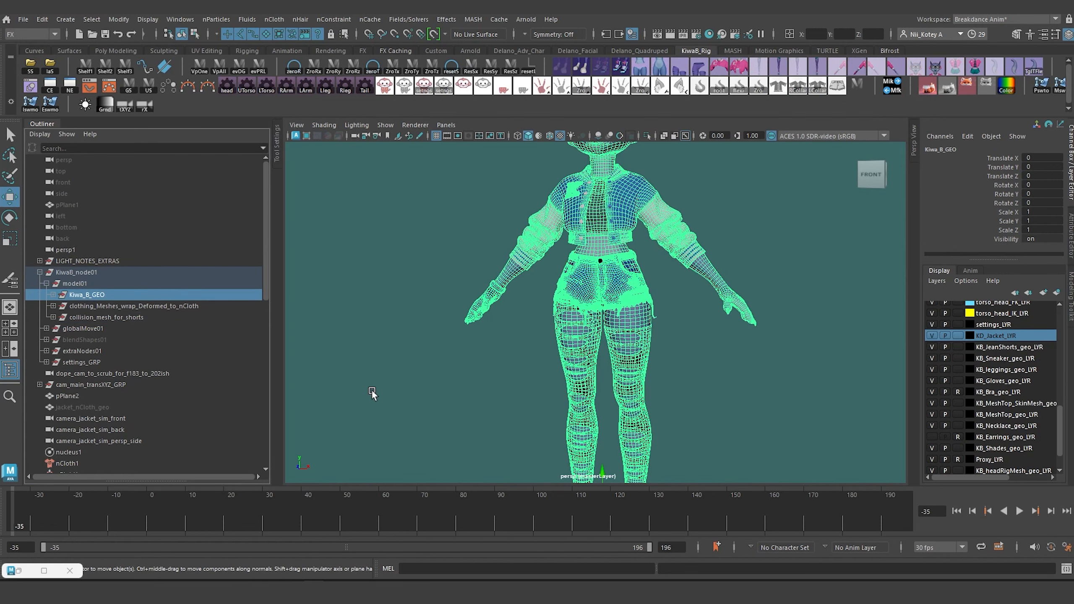
{"action": "left_click", "coordinate": [333, 391]}
{"action": "left_click", "coordinate": [113, 317]}
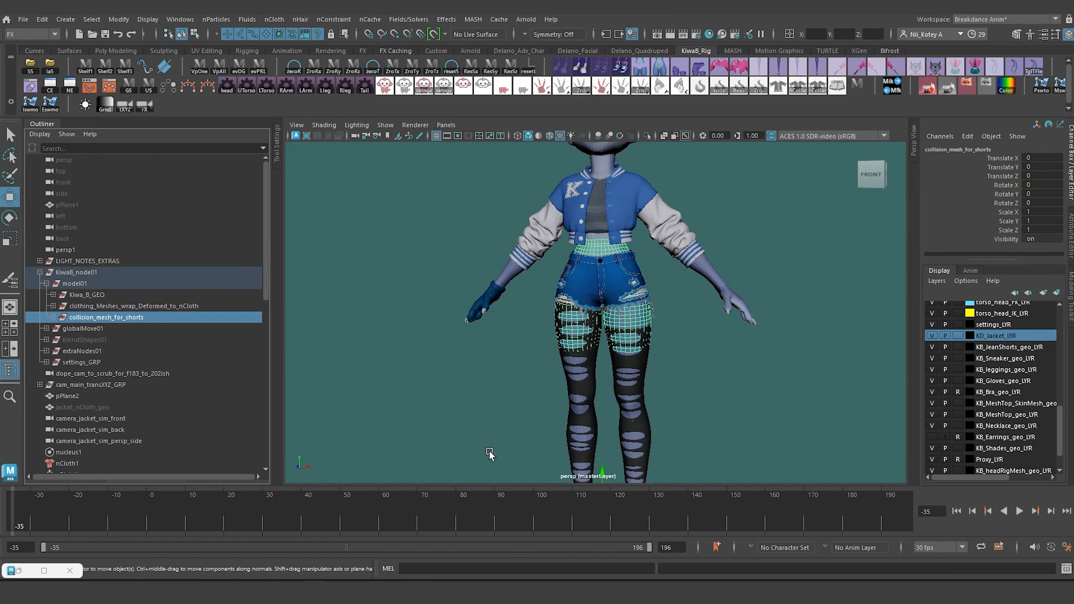
- Group nucleus1, nCloth1, nCloth2, nRigid1 through nRigid4, dynamicConstraint1 and dynamicConstraint2 together, leaving out the JeanShorts_nCloth_geo mesh
{"action": "scroll", "coordinate": [94, 420], "scroll_direction": "down", "scroll_amount": 3}
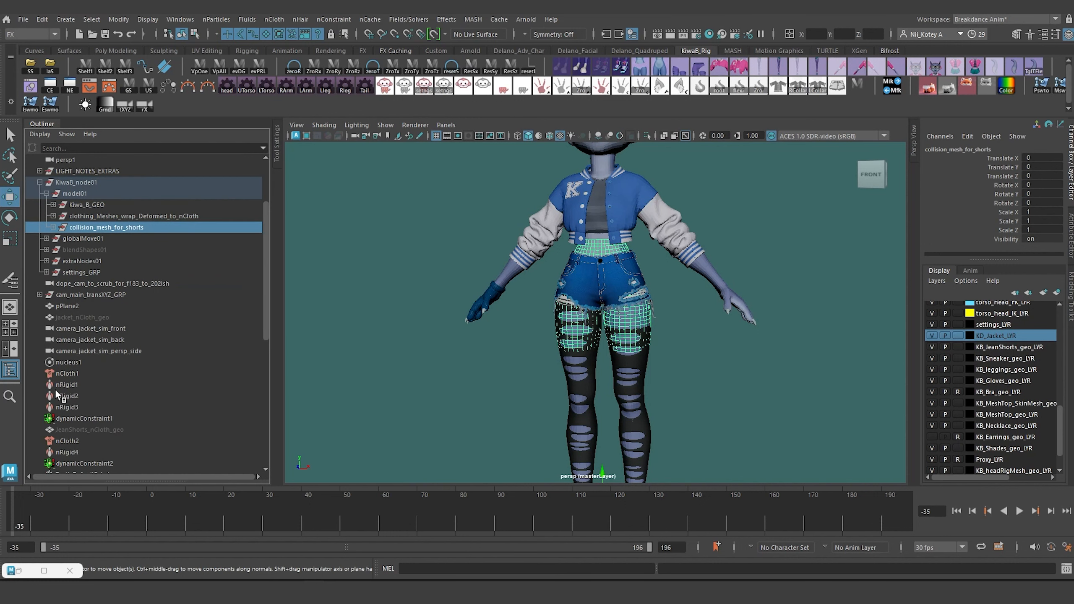
{"action": "left_click", "coordinate": [67, 373]}
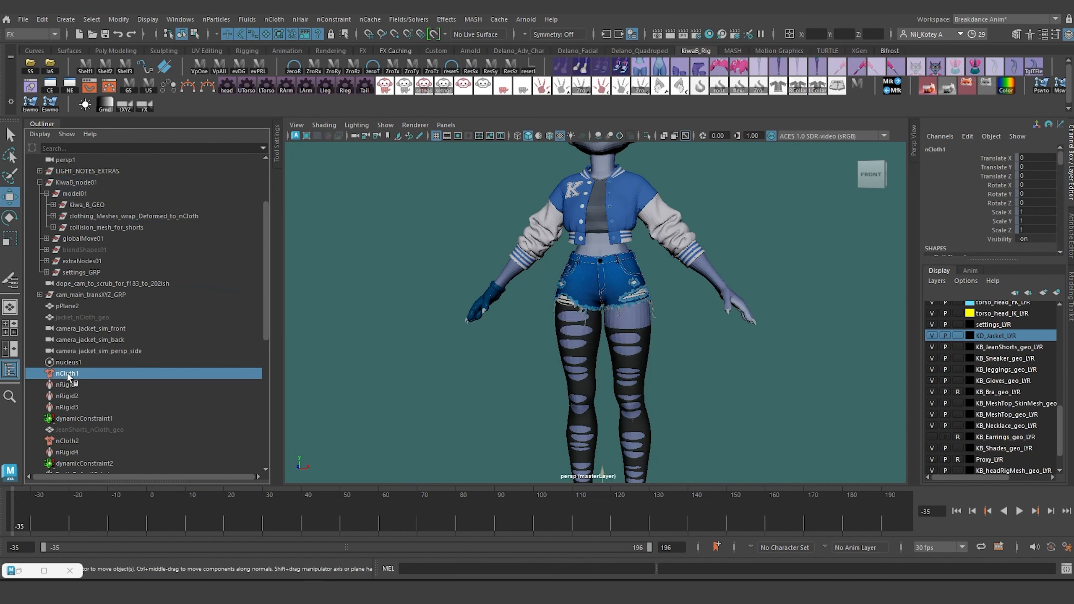
{"action": "left_click", "coordinate": [70, 363]}
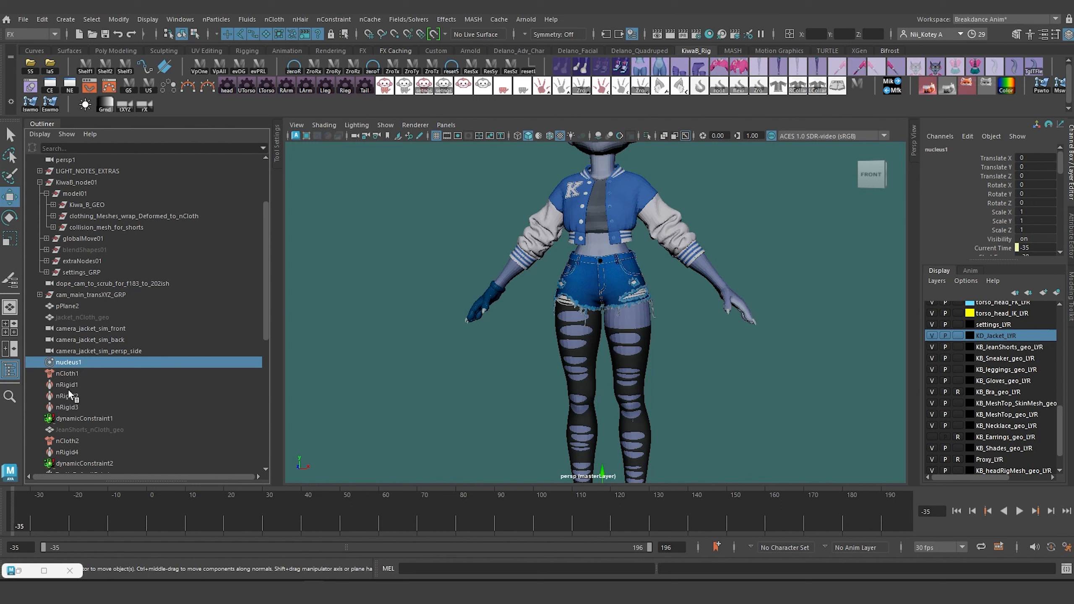
{"action": "left_click", "coordinate": [76, 420], "text": "shift"}
{"action": "left_click", "coordinate": [76, 441], "text": "ctrl"}
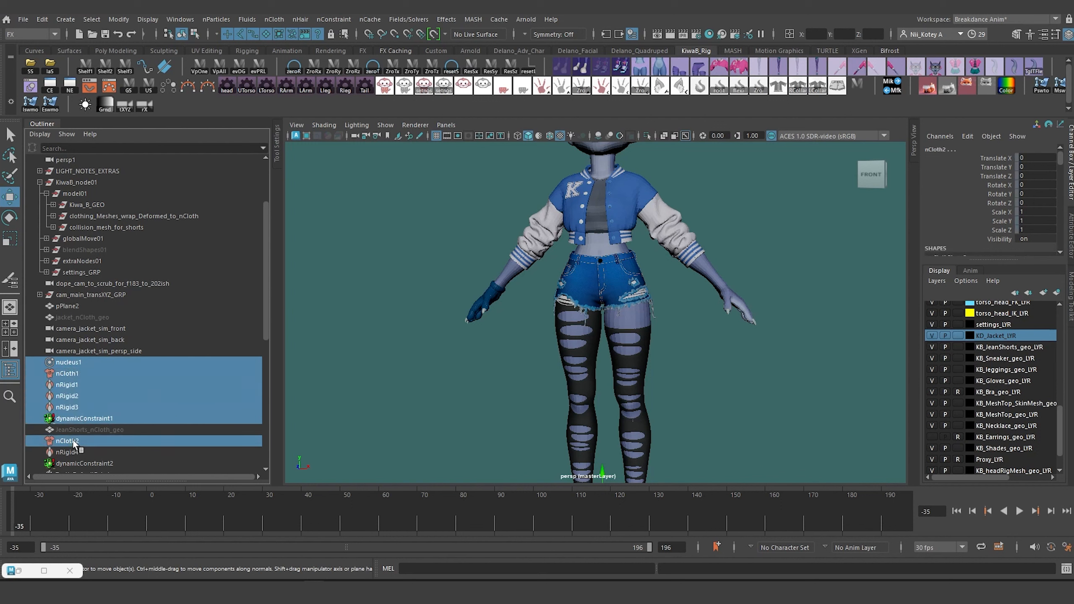
{"action": "left_click", "coordinate": [74, 452], "text": "ctrl"}
{"action": "left_click", "coordinate": [78, 463], "text": "ctrl"}
{"action": "scroll", "coordinate": [114, 426], "scroll_direction": "down", "scroll_amount": 4}
{"action": "scroll", "coordinate": [114, 421], "scroll_direction": "up", "scroll_amount": 2}
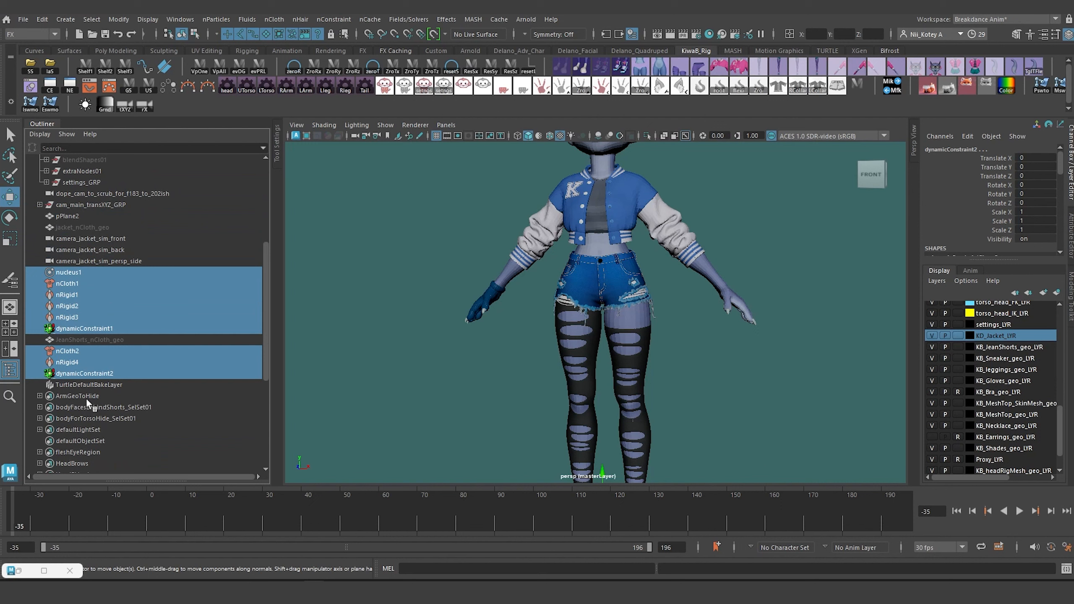
{"action": "key", "text": "ctrl+g"}
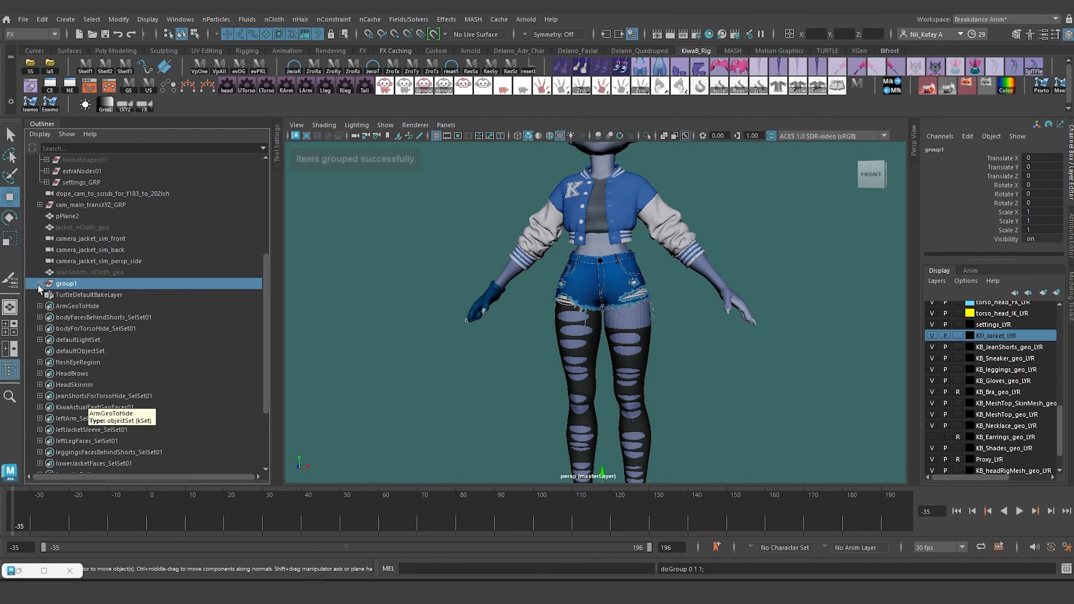
- Expand the new simulation group and rename it nCloth_Nodes
{"action": "left_click", "coordinate": [40, 284]}
{"action": "double_click", "coordinate": [69, 283]}
{"action": "type", "text": "nCloth No"}
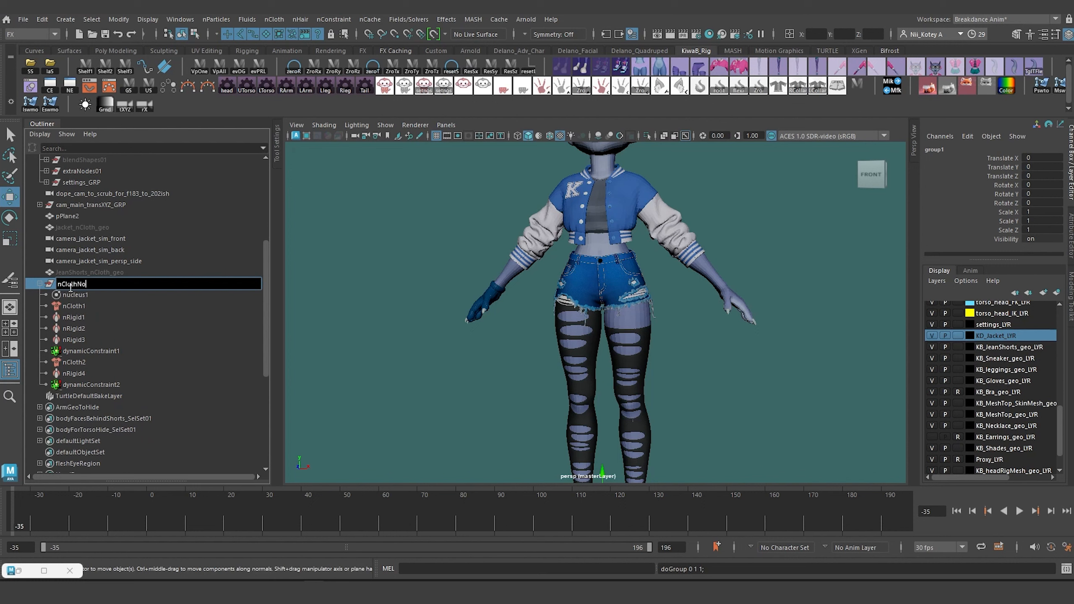
{"action": "key", "text": "BackSpace"}
{"action": "type", "text": "Nodes"}
{"action": "key", "text": "Return"}
- Rename nCloth1 inside the nCloth_Nodes group as nCloth_jacket
{"action": "left_click", "coordinate": [86, 308]}
{"action": "double_click", "coordinate": [85, 306]}
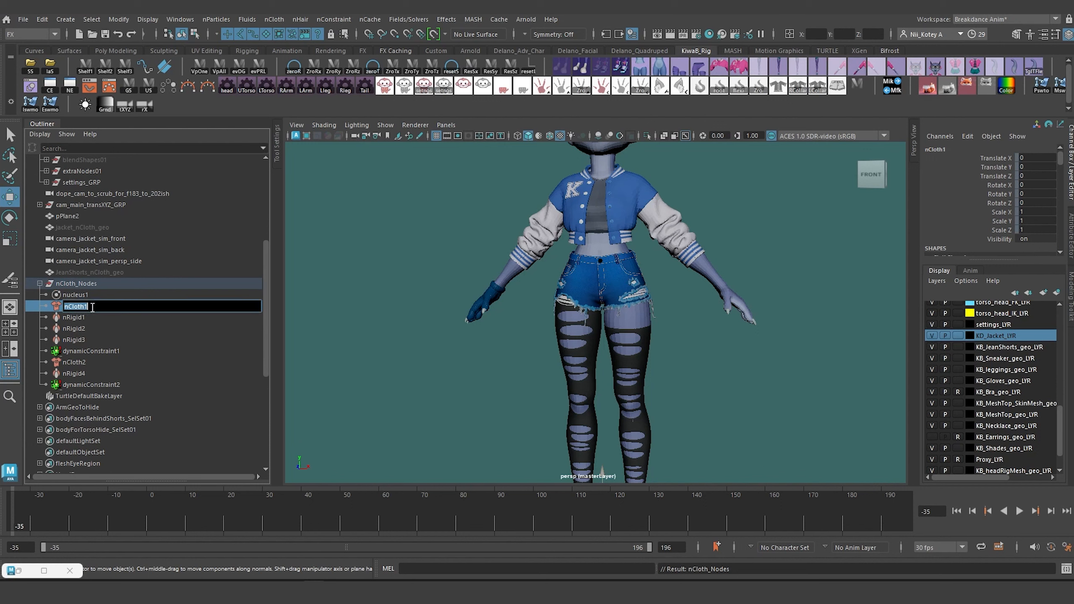
{"action": "key", "text": "BackSpace"}
{"action": "type", "text": "_jacket"}
{"action": "key", "text": "Return"}
- Rename nRigid1 inside the nCloth_Nodes group as nRigid_body
{"action": "left_click", "coordinate": [89, 317]}
{"action": "double_click", "coordinate": [89, 317]}
{"action": "key", "text": "BackSpace"}
{"action": "type", "text": "_body"}
{"action": "key", "text": "Return"}
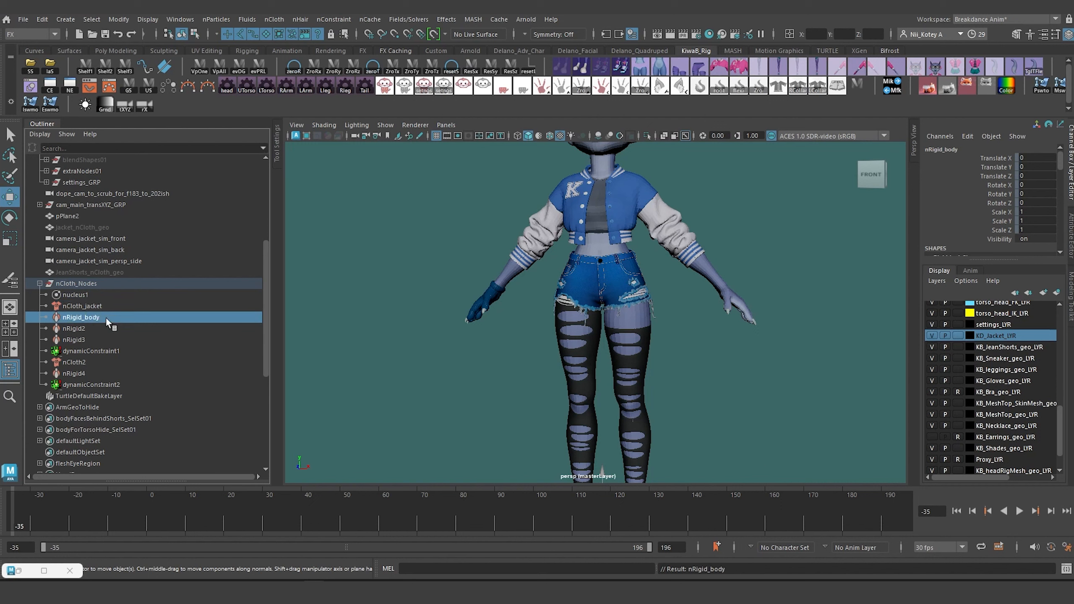
- Rename nRigid2 as nRigid_meshTop and nRigid3 as nRigid_head
{"action": "double_click", "coordinate": [92, 329]}
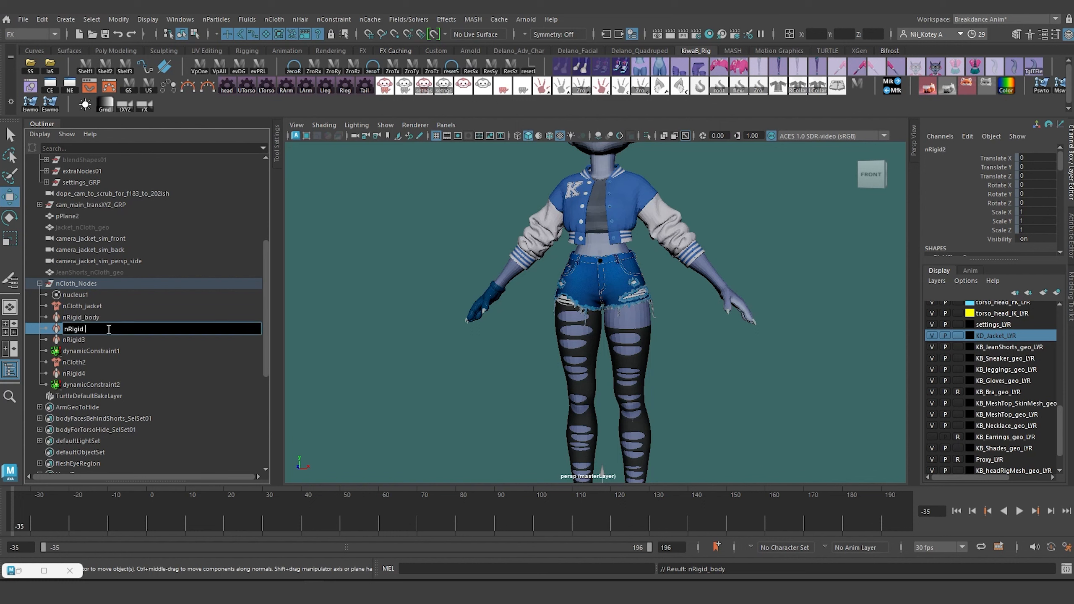
{"action": "type", "text": "_meshTop"}
{"action": "key", "text": "Return"}
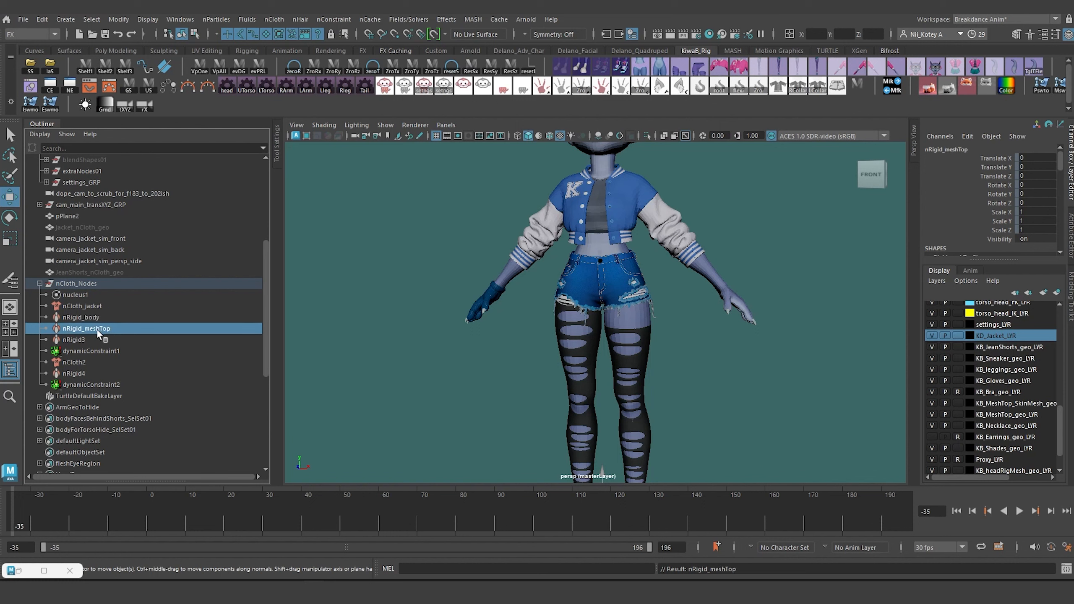
{"action": "double_click", "coordinate": [88, 339]}
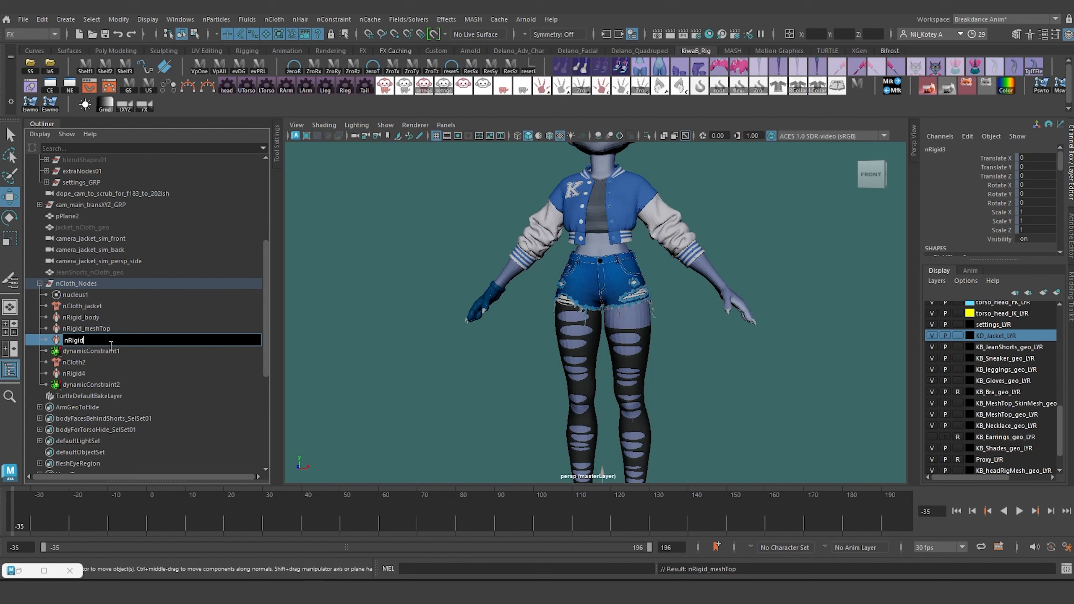
{"action": "type", "text": "_head"}
{"action": "key", "text": "Return"}
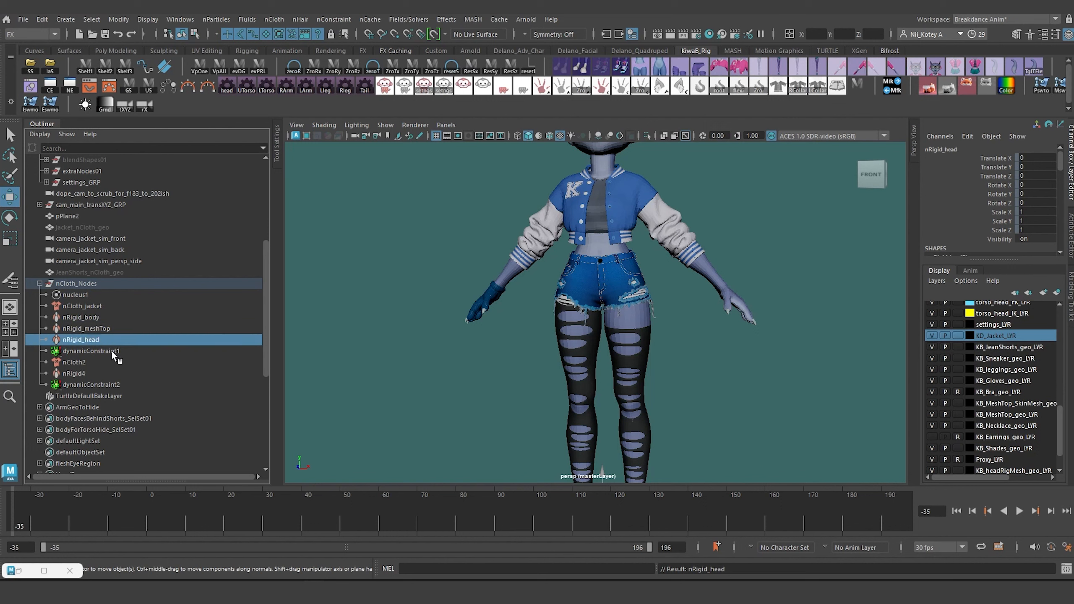
- Rename dynamicConstraint1 as dynamicConstraint_jacketSleeves and nCloth2 as nCloth_shorts
{"action": "double_click", "coordinate": [113, 351]}
{"action": "type", "text": "_"}
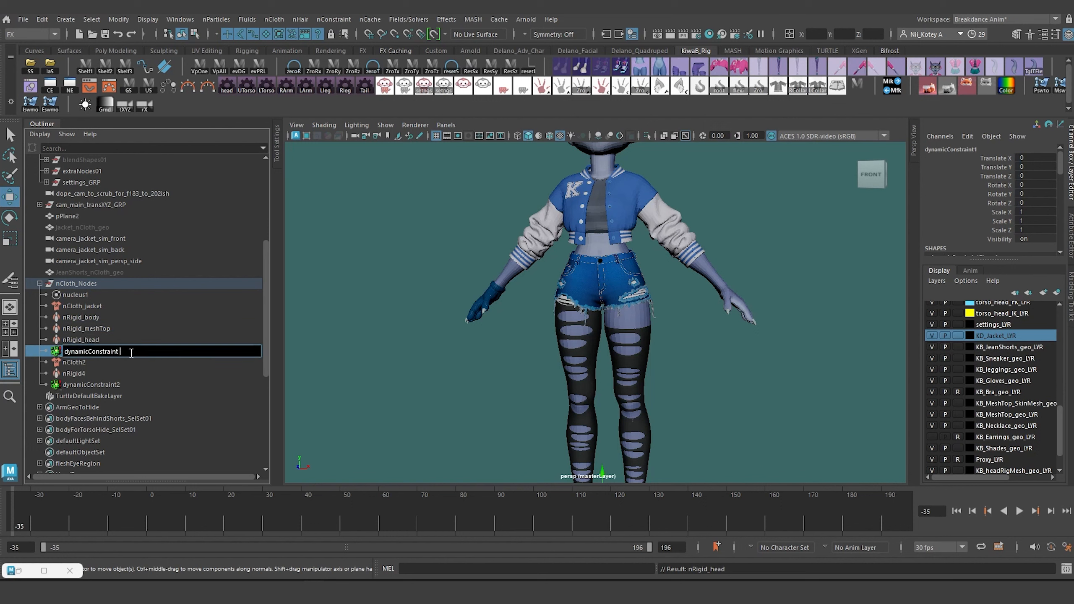
{"action": "type", "text": "jacketSleeves"}
{"action": "key", "text": "Return"}
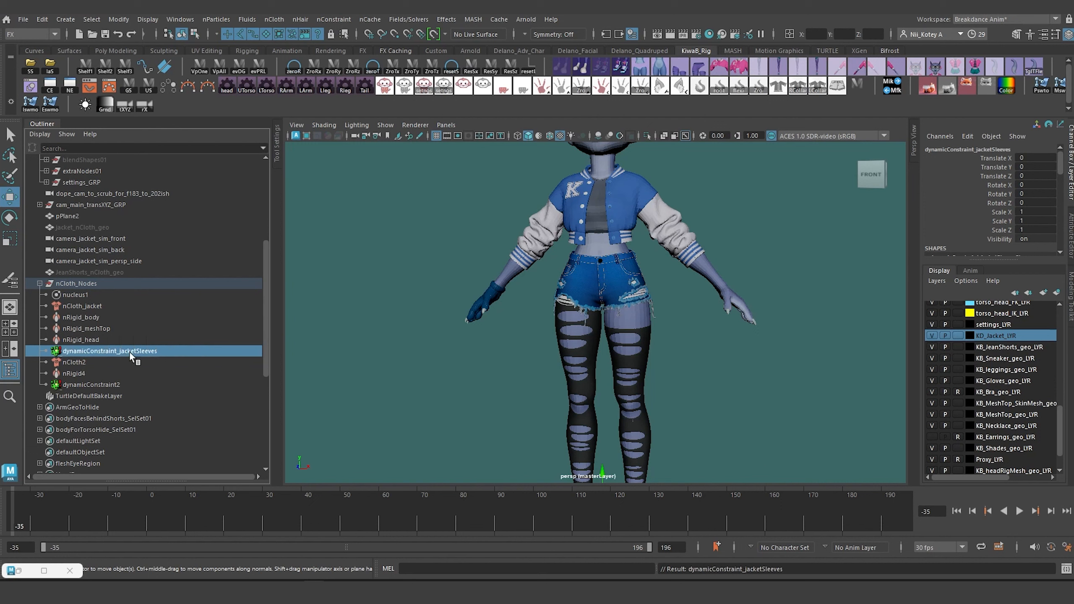
{"action": "double_click", "coordinate": [86, 362]}
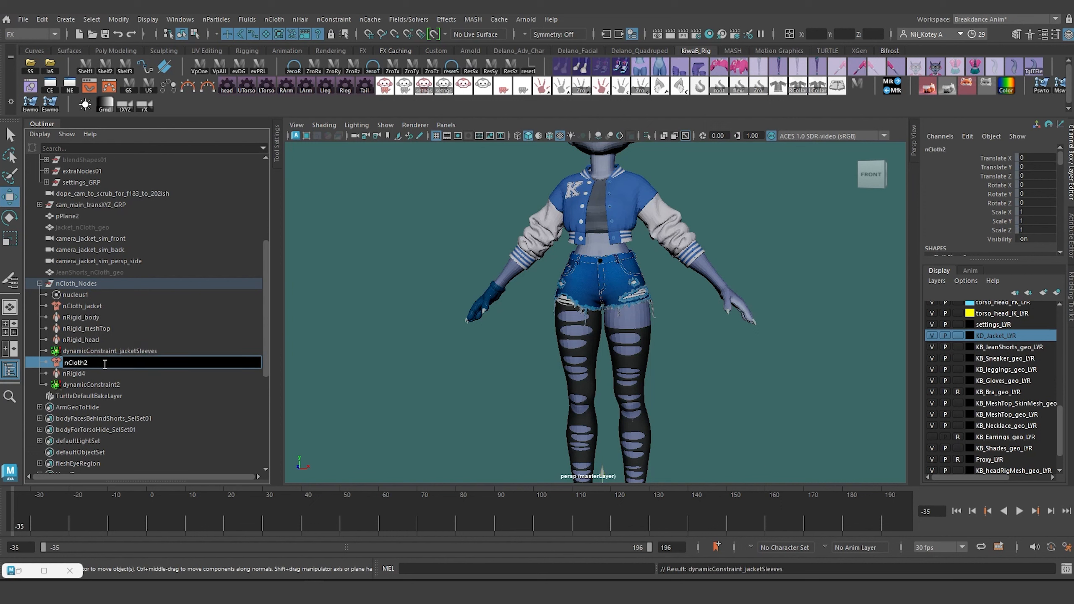
{"action": "type", "text": "shorts"}
{"action": "key", "text": "Return"}
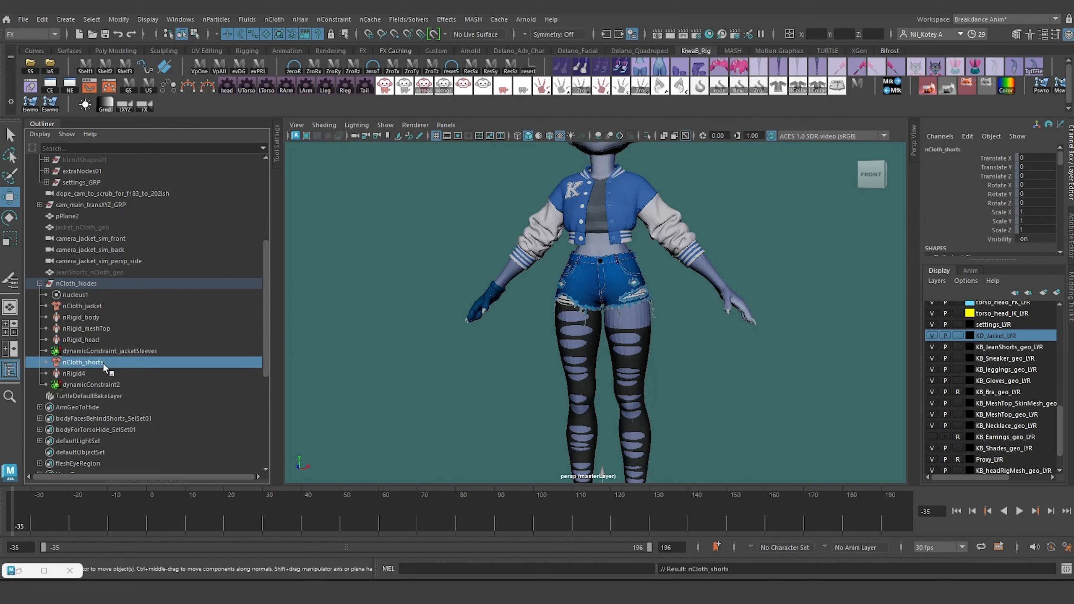
- Rename nRigid4 inside the nCloth_Nodes group as nRigid_shortsCollisionMesh
{"action": "left_click", "coordinate": [84, 373]}
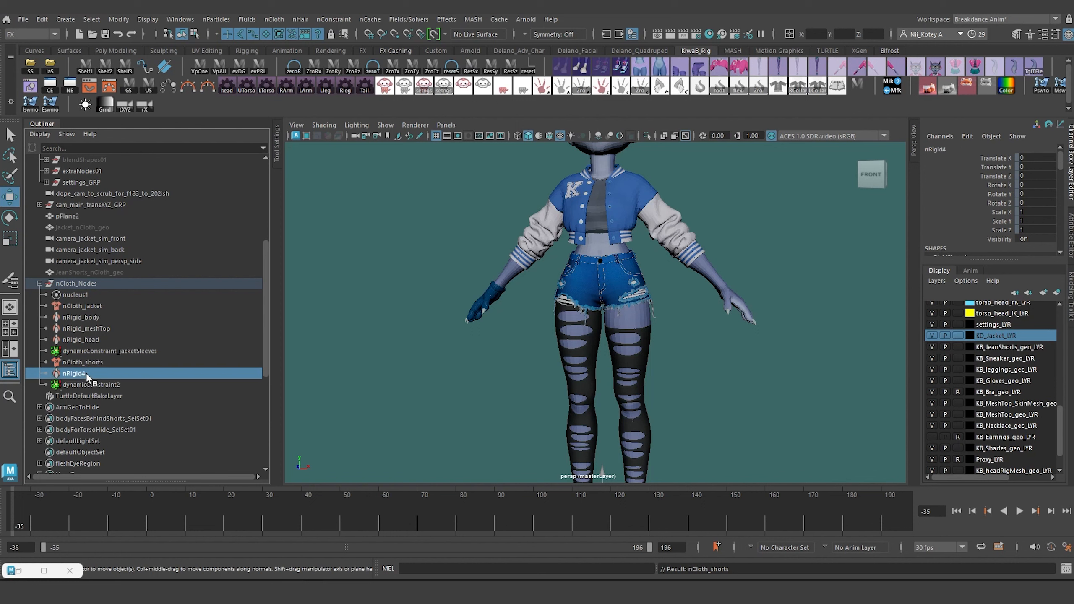
{"action": "double_click", "coordinate": [86, 372]}
{"action": "key", "text": "BackSpace"}
{"action": "type", "text": "_sh"}
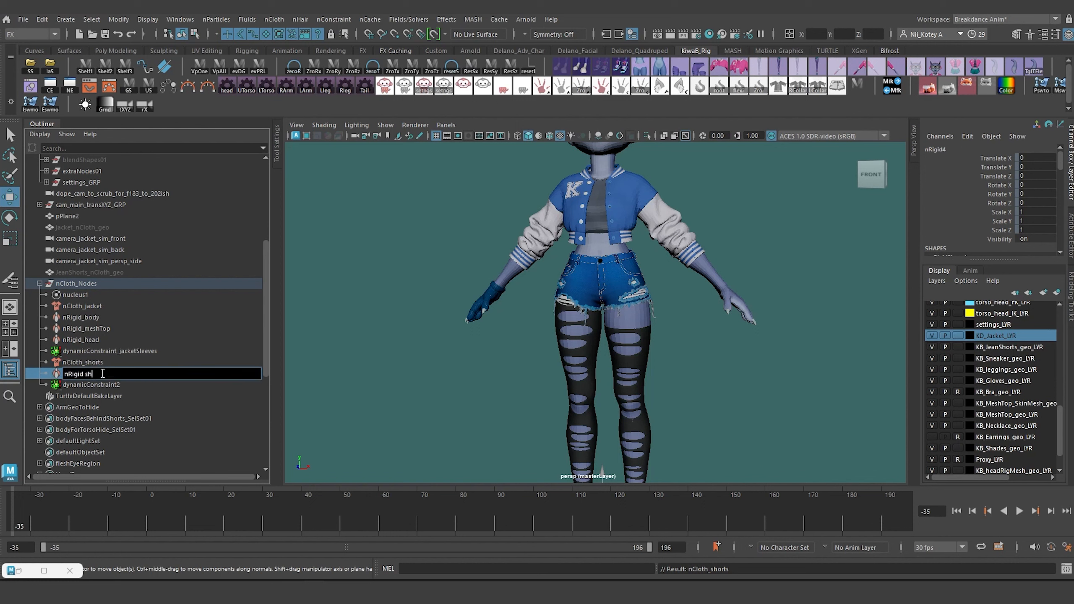
{"action": "type", "text": "orts_collision"}
{"action": "type", "text": "_M"}
{"action": "key", "text": "BackSpace"}
{"action": "key", "text": "BackSpace"}
{"action": "type", "text": "Mesh"}
{"action": "left_click", "coordinate": [102, 373]}
{"action": "key", "text": "Delete"}
{"action": "key", "text": "Delete"}
{"action": "type", "text": "C"}
{"action": "key", "text": "Return"}
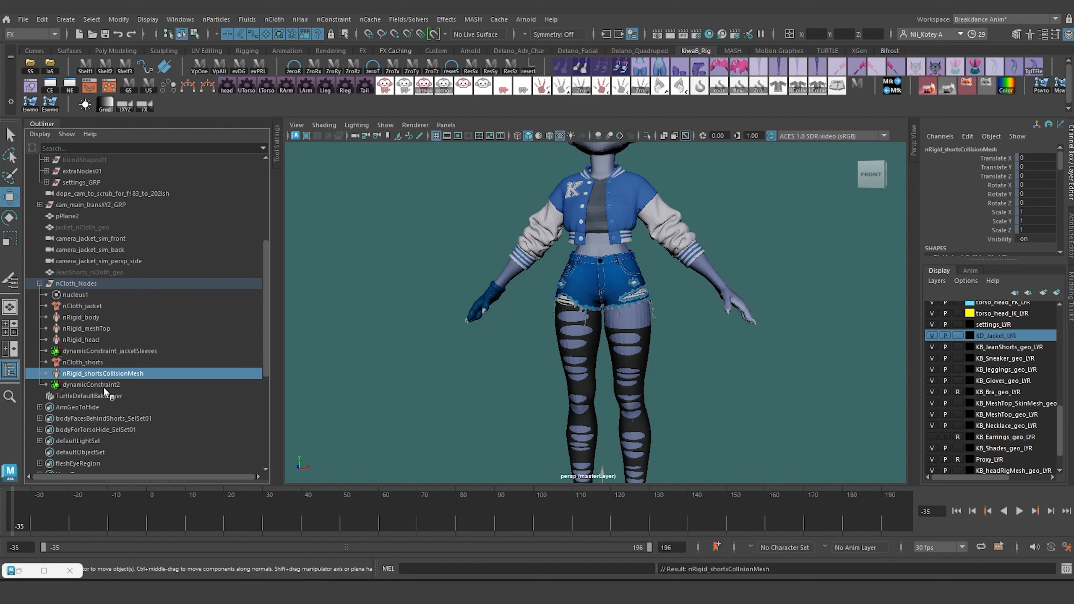
- Rename dynamicConstraint2 inside the nCloth_Nodes group as dynamicConstraint_jeanShorts
{"action": "double_click", "coordinate": [104, 385]}
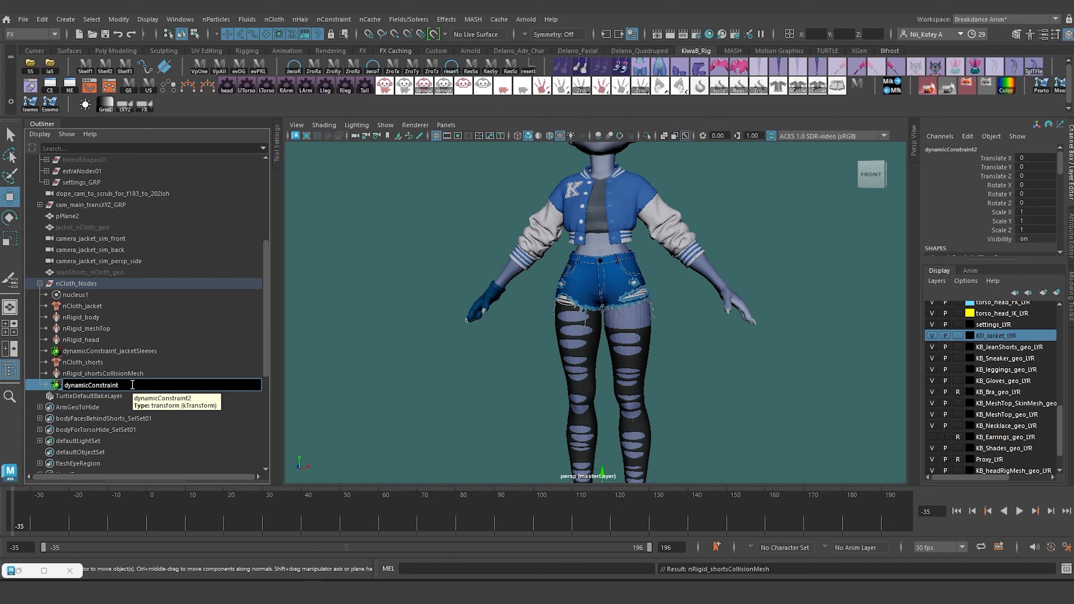
{"action": "type", "text": "jeanShorts"}
{"action": "key", "text": "Return"}
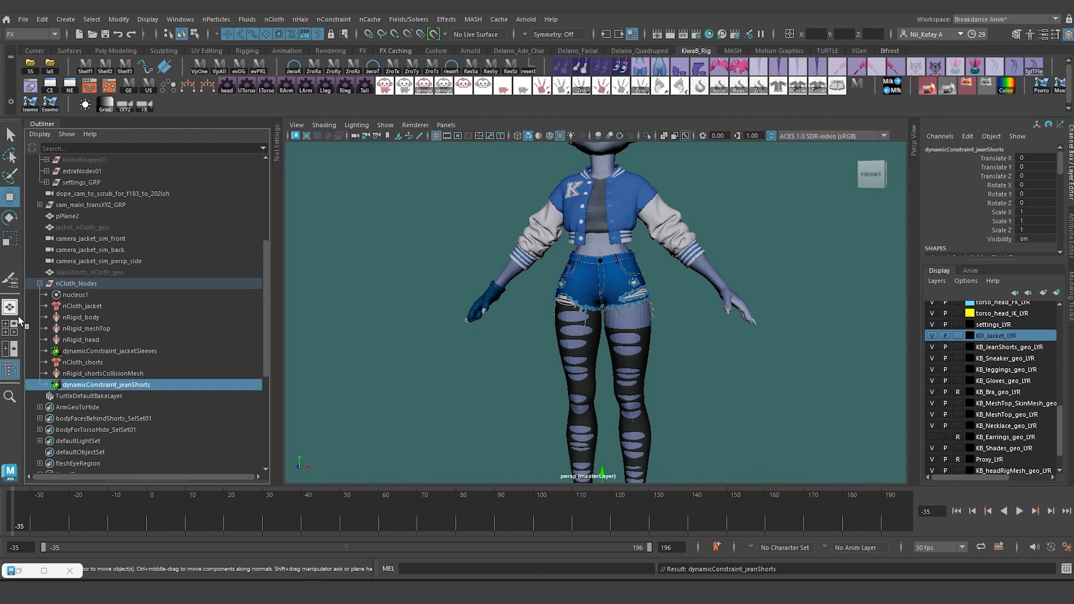
- Parent the nCloth_Nodes group under extraNodes01 inside KiwaB_node01 and expand it to list its nodes
{"action": "left_click", "coordinate": [85, 285]}
{"action": "scroll", "coordinate": [96, 317], "scroll_direction": "up", "scroll_amount": 5}
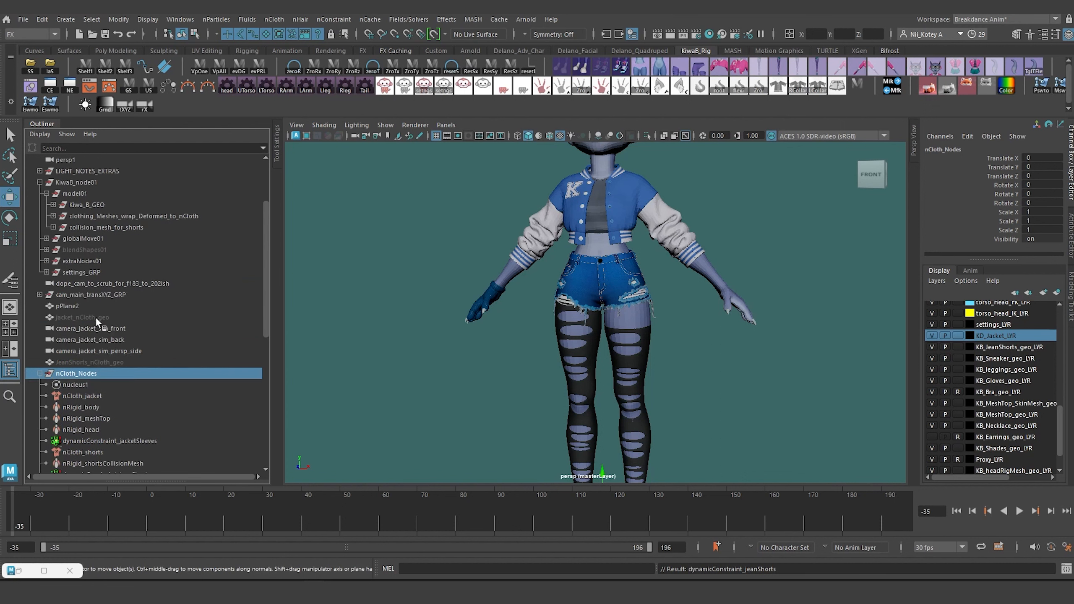
{"action": "scroll", "coordinate": [97, 348], "scroll_direction": "down", "scroll_amount": 3}
{"action": "left_click", "coordinate": [47, 261]}
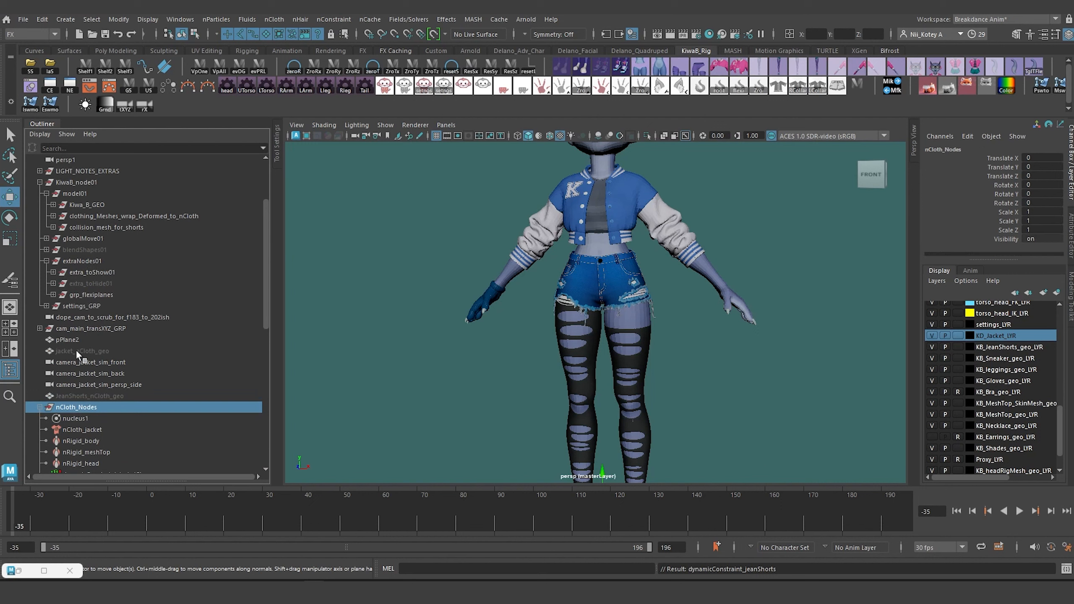
{"action": "left_click", "coordinate": [82, 261], "text": "ctrl"}
{"action": "key", "text": "p"}
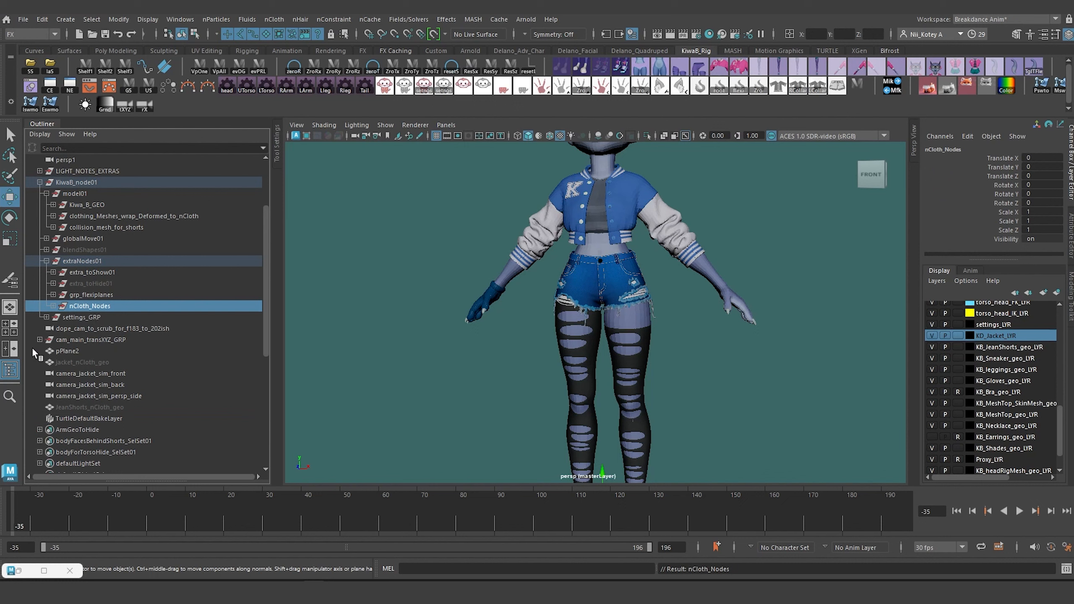
{"action": "left_click", "coordinate": [53, 306]}
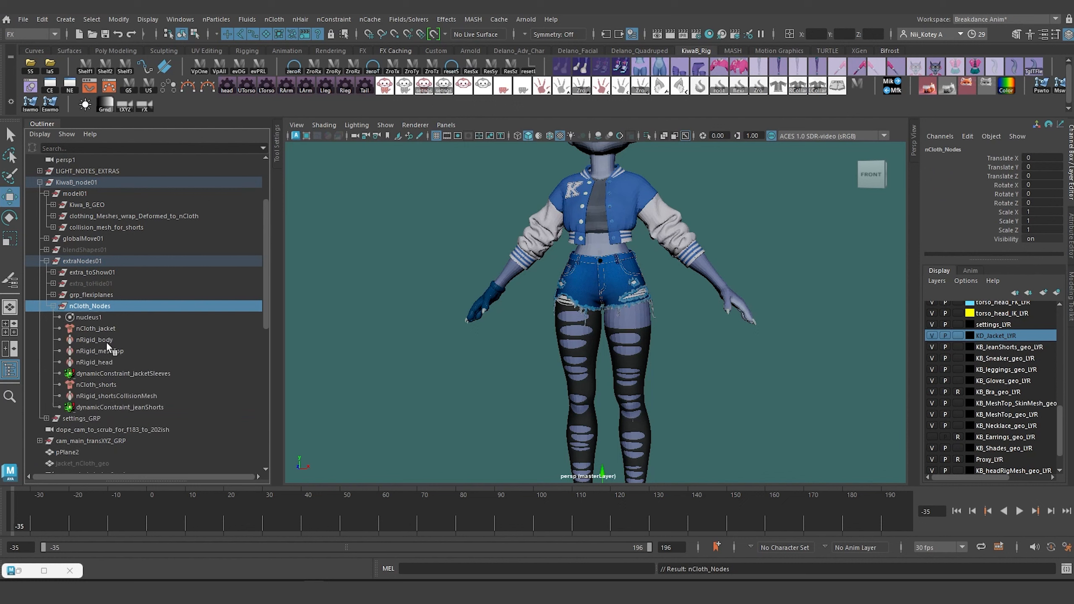
- Select nCloth_Nodes and switch the viewport to the no_joints_no_follices display preset, viewing the character from the waist down to the feet
{"action": "left_click", "coordinate": [81, 284]}
{"action": "left_click", "coordinate": [118, 307]}
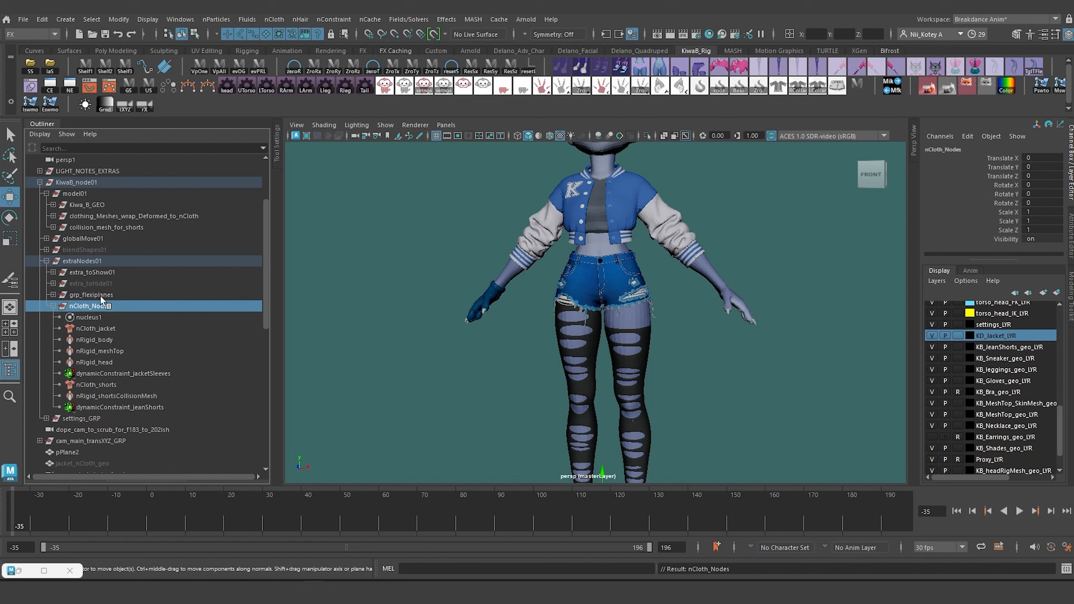
{"action": "left_click_drag", "start_coordinate": [462, 335], "coordinate": [482, 311], "text": "alt"}
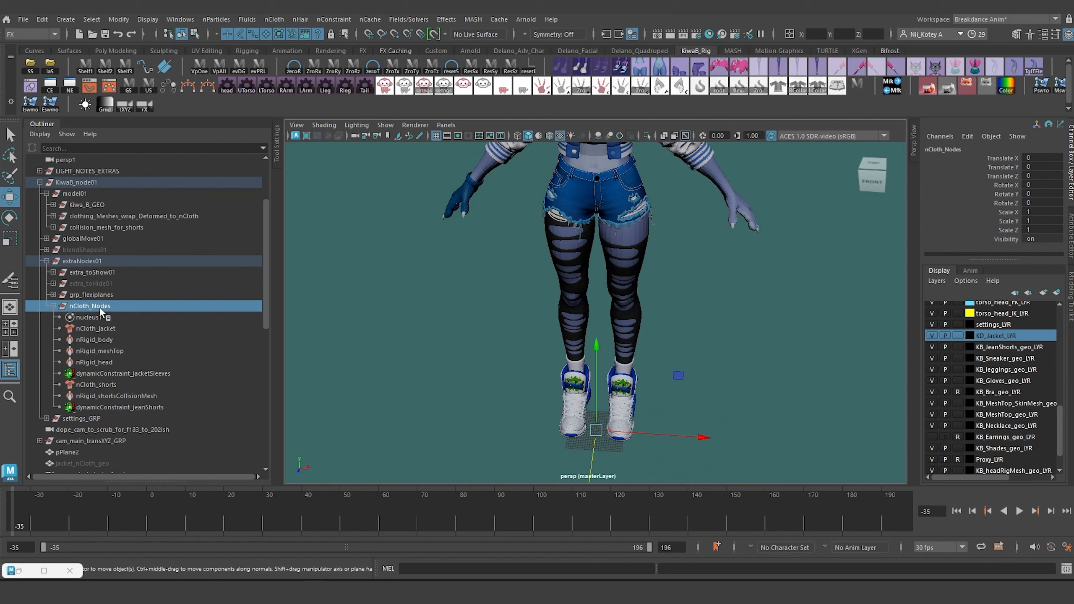
{"action": "left_click_drag", "start_coordinate": [401, 393], "coordinate": [399, 376], "text": "alt"}
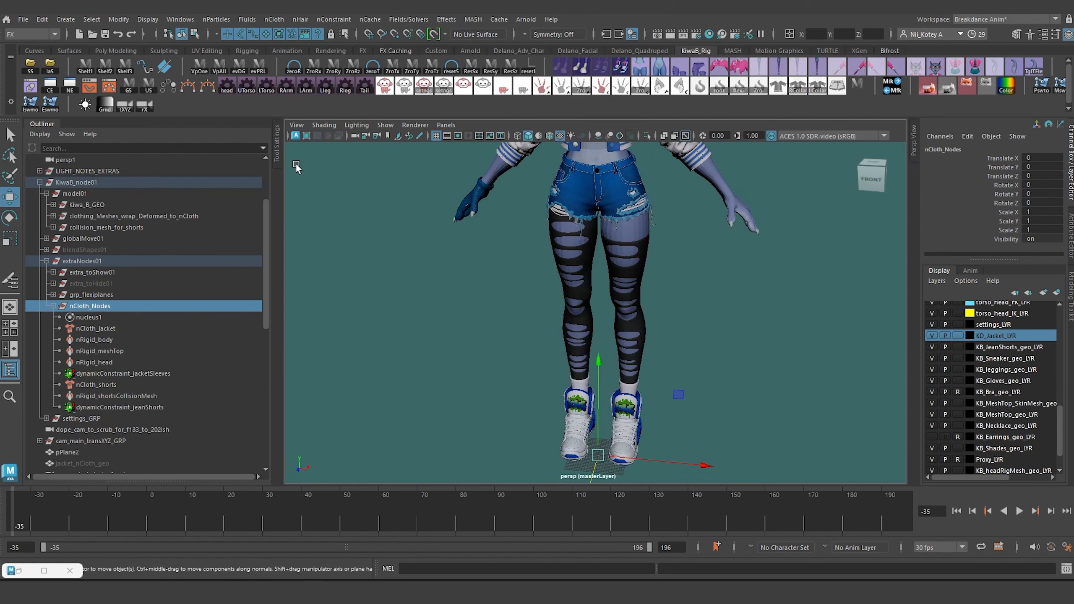
{"action": "left_click", "coordinate": [383, 125]}
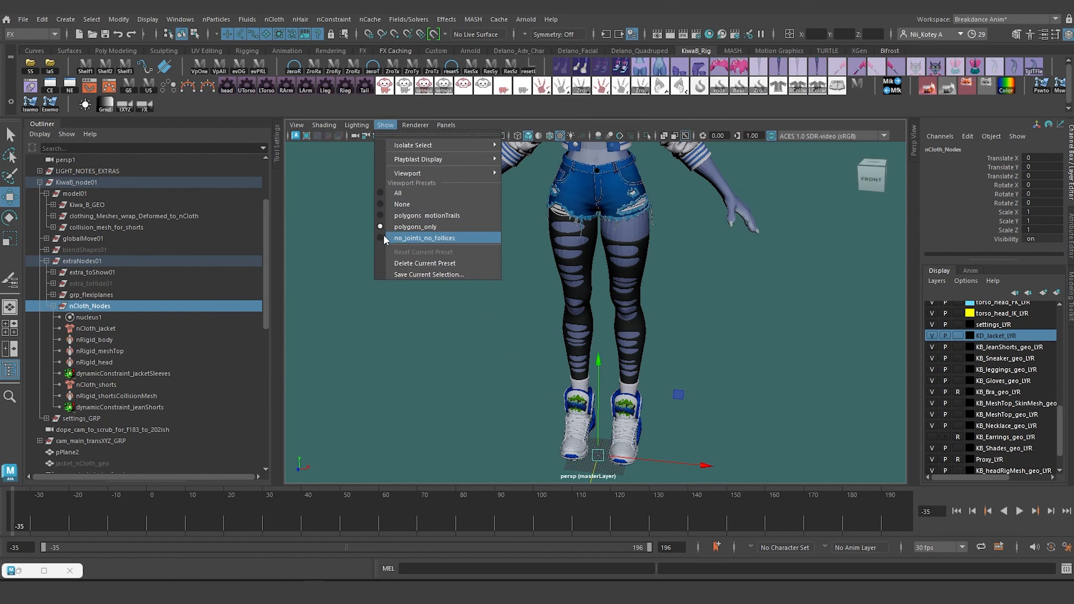
{"action": "left_click", "coordinate": [413, 238]}
{"action": "left_click_drag", "start_coordinate": [588, 413], "coordinate": [569, 410], "text": "alt"}
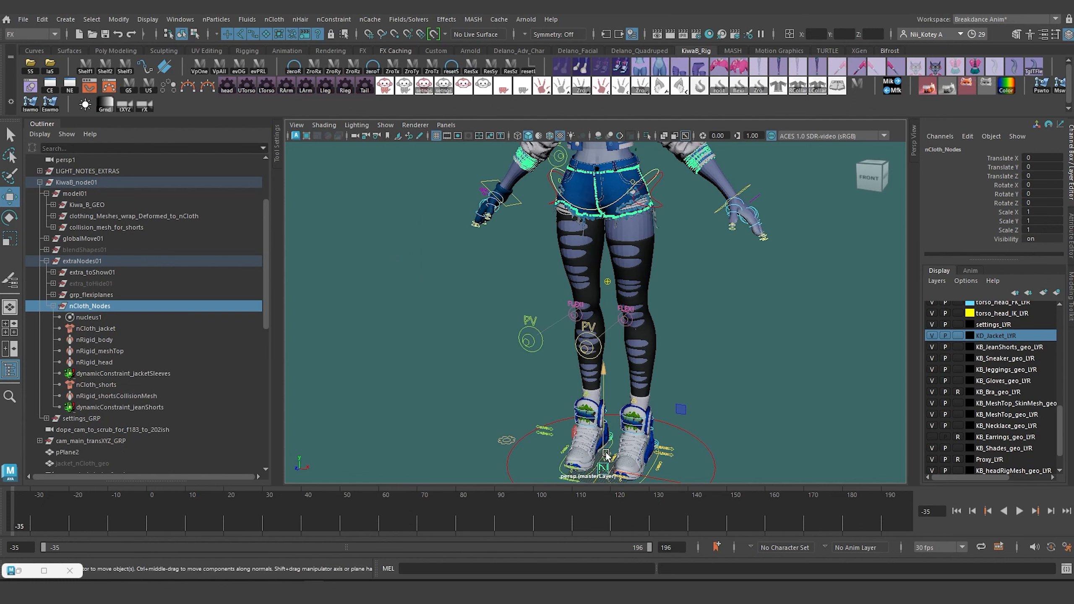
{"action": "left_click_drag", "start_coordinate": [605, 456], "coordinate": [600, 477], "text": "alt"}
- Clear the selection and reselect nCloth_Nodes to examine which simulation elements it highlights on the character
{"action": "left_click", "coordinate": [470, 444]}
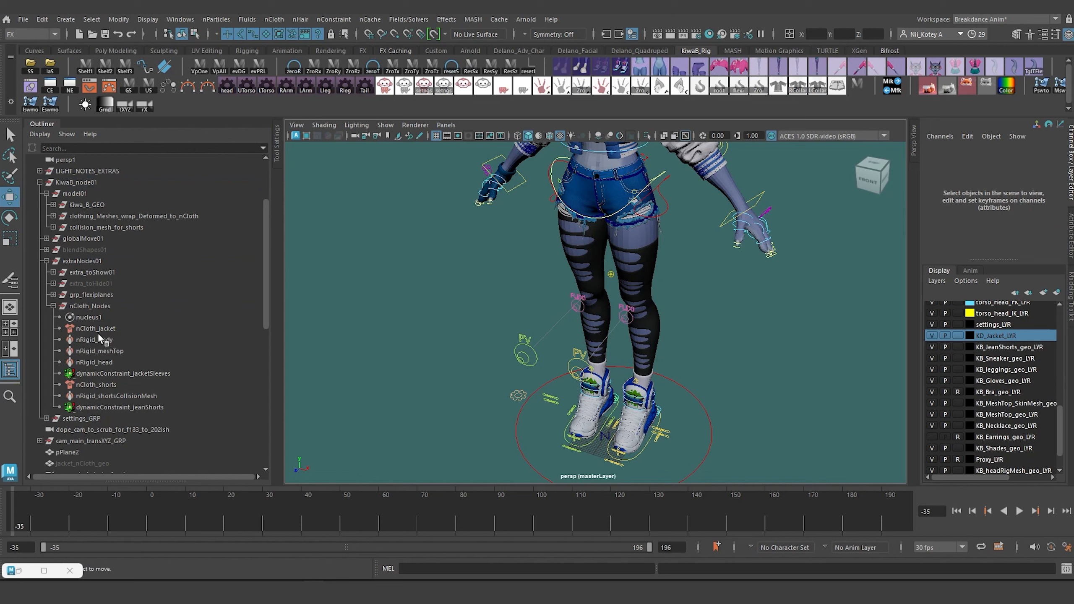
{"action": "left_click", "coordinate": [89, 307]}
{"action": "left_click_drag", "start_coordinate": [426, 371], "coordinate": [472, 360], "text": "alt"}
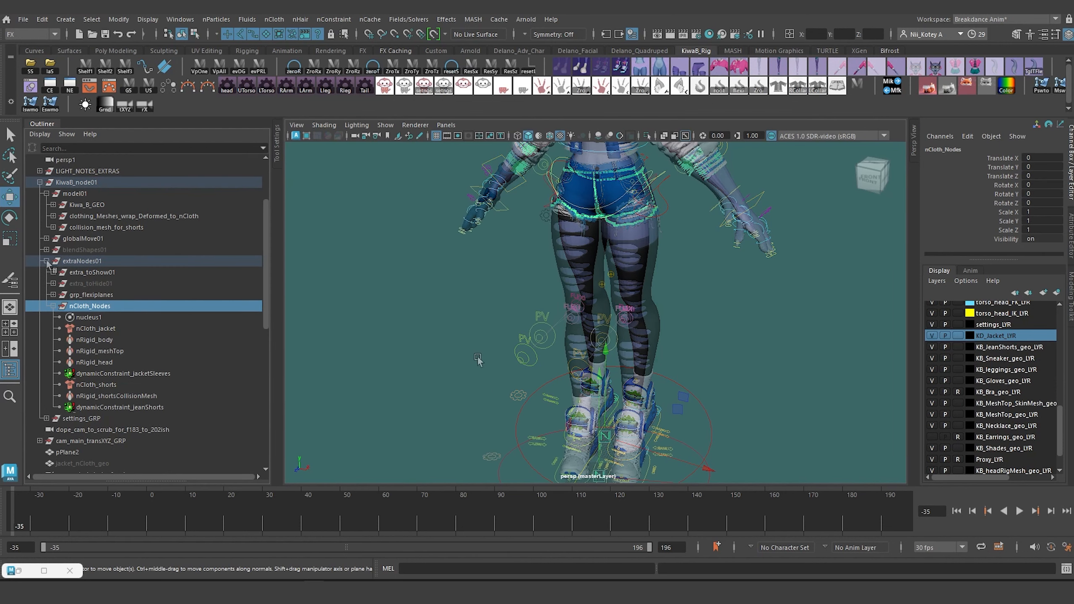
- Group jacket_nCloth_geo and JeanShorts_nCloth_geo together and name the group nCloth_Simulation_Meshes
{"action": "left_click", "coordinate": [46, 261]}
{"action": "left_click", "coordinate": [83, 317]}
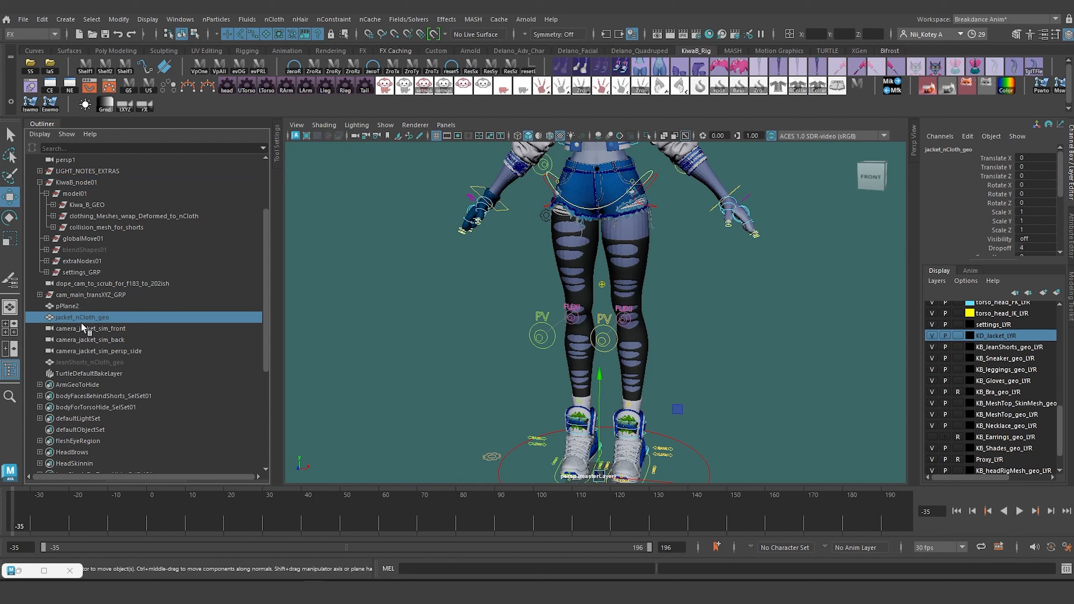
{"action": "left_click", "coordinate": [103, 366], "text": "ctrl"}
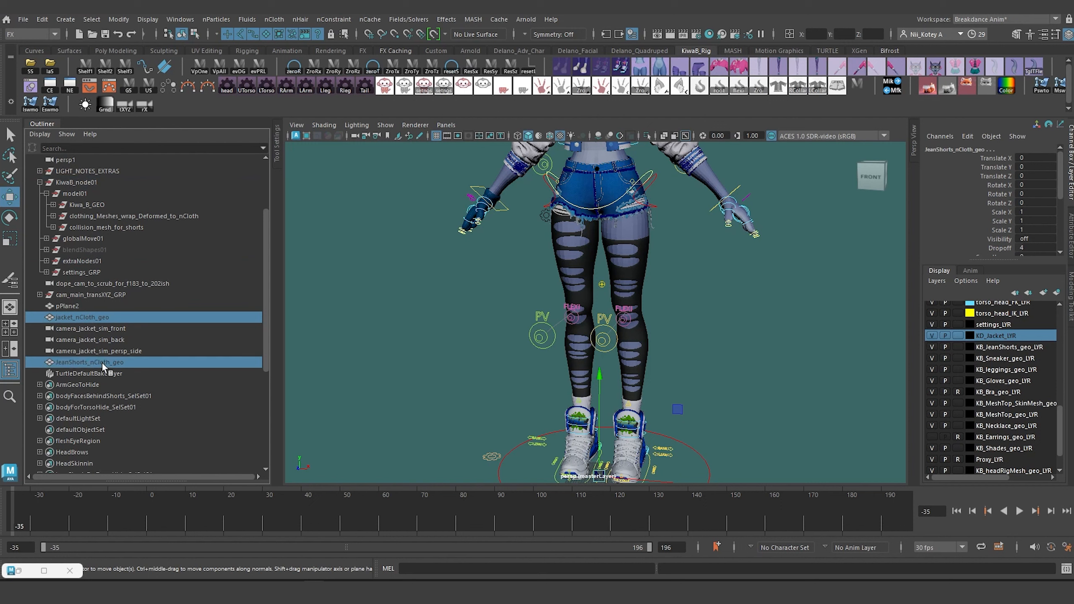
{"action": "key", "text": "ctrl+g"}
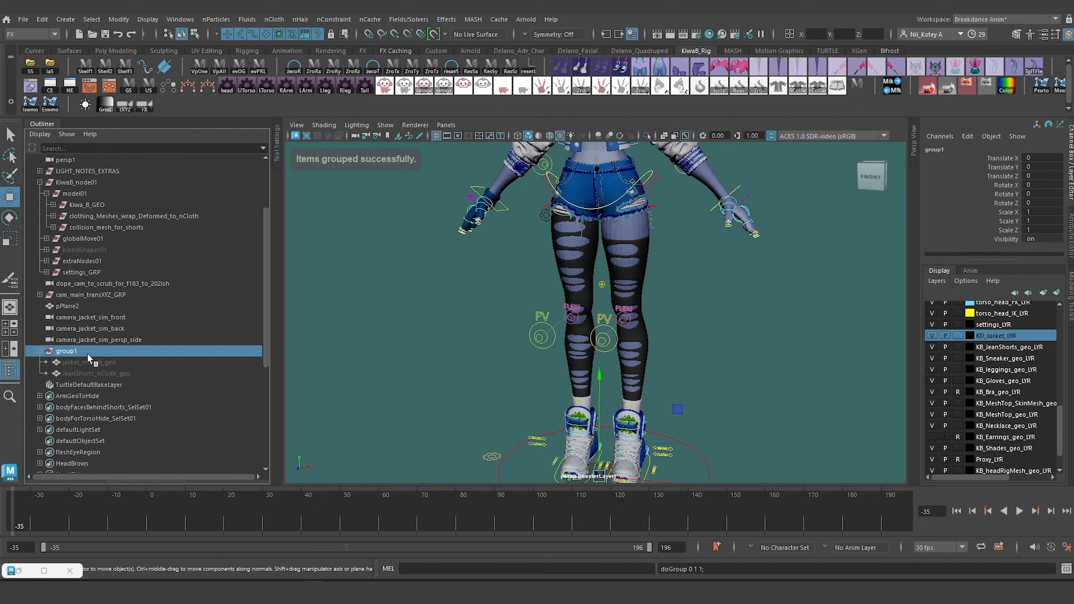
{"action": "double_click", "coordinate": [76, 351]}
{"action": "type", "text": "nC"}
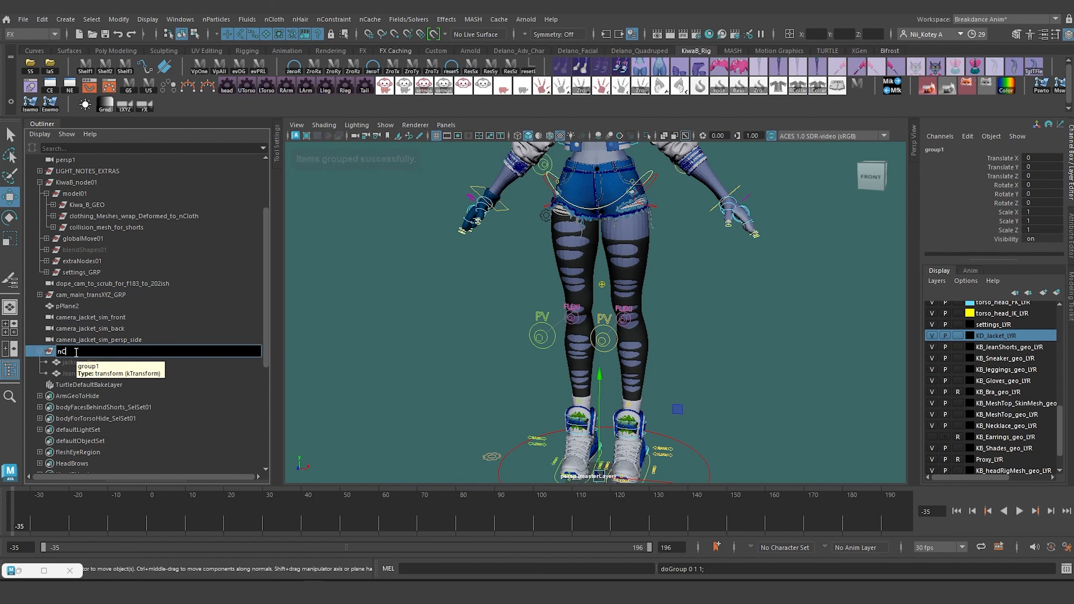
{"action": "type", "text": "loth_Simulation_Meshes"}
{"action": "key", "text": "Return"}
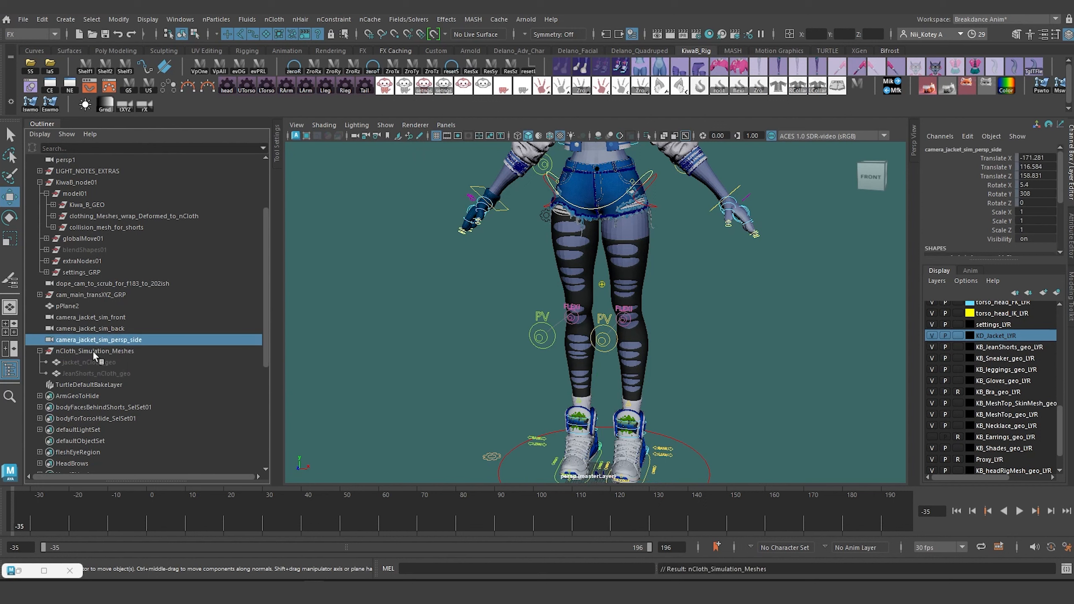
- Collapse model01, expand globalMove01 down to the contents of Kiwa_root_transform_CTRL, and frame that control in the viewport
{"action": "scroll", "coordinate": [102, 315], "scroll_direction": "up", "scroll_amount": 3}
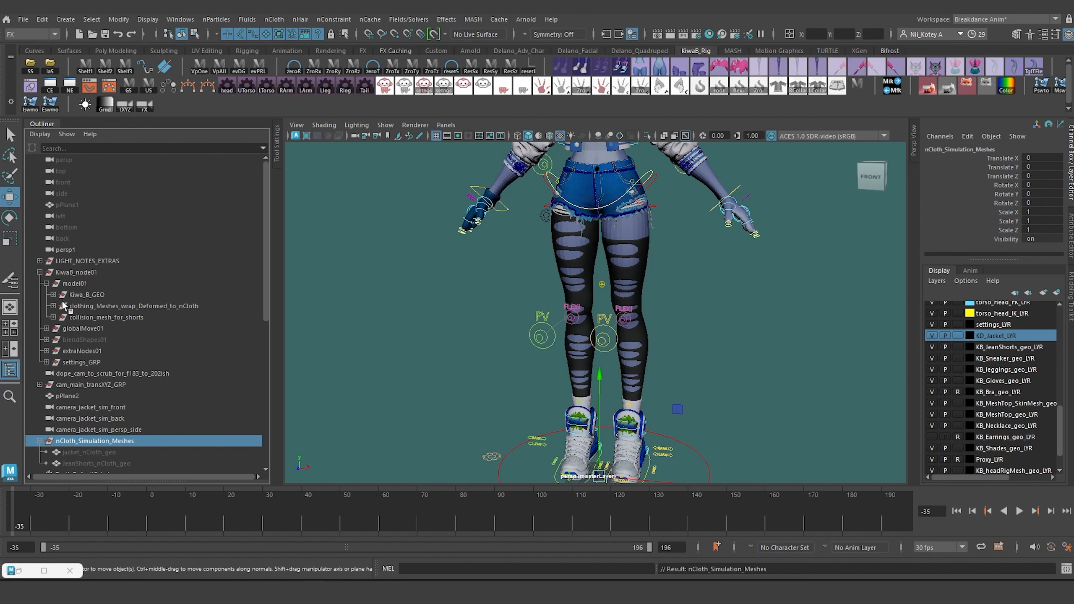
{"action": "left_click", "coordinate": [53, 295]}
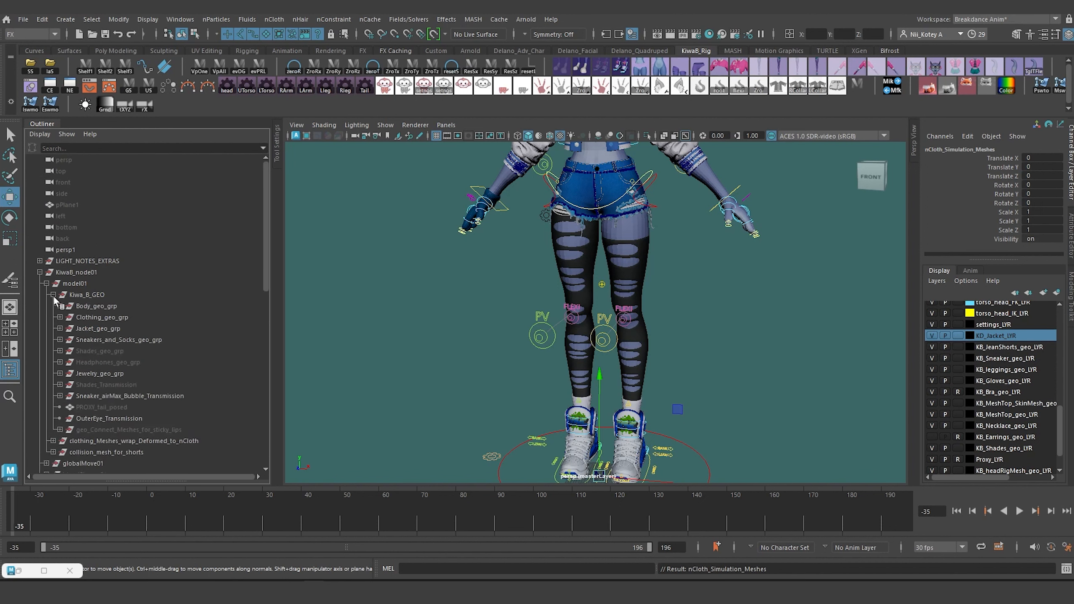
{"action": "left_click", "coordinate": [53, 294]}
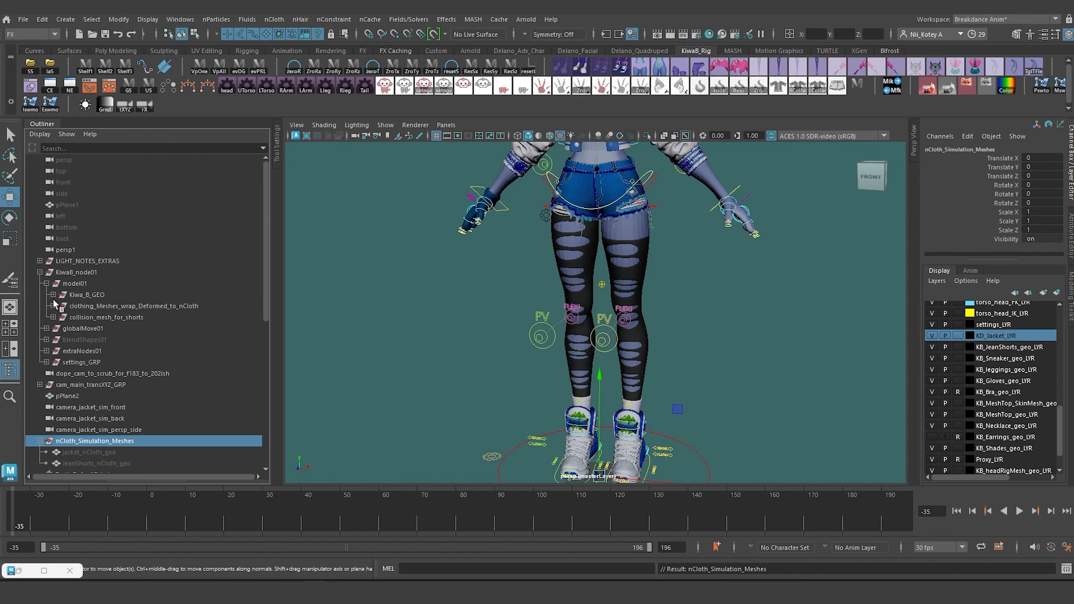
{"action": "left_click", "coordinate": [46, 283]}
{"action": "left_click", "coordinate": [46, 295]}
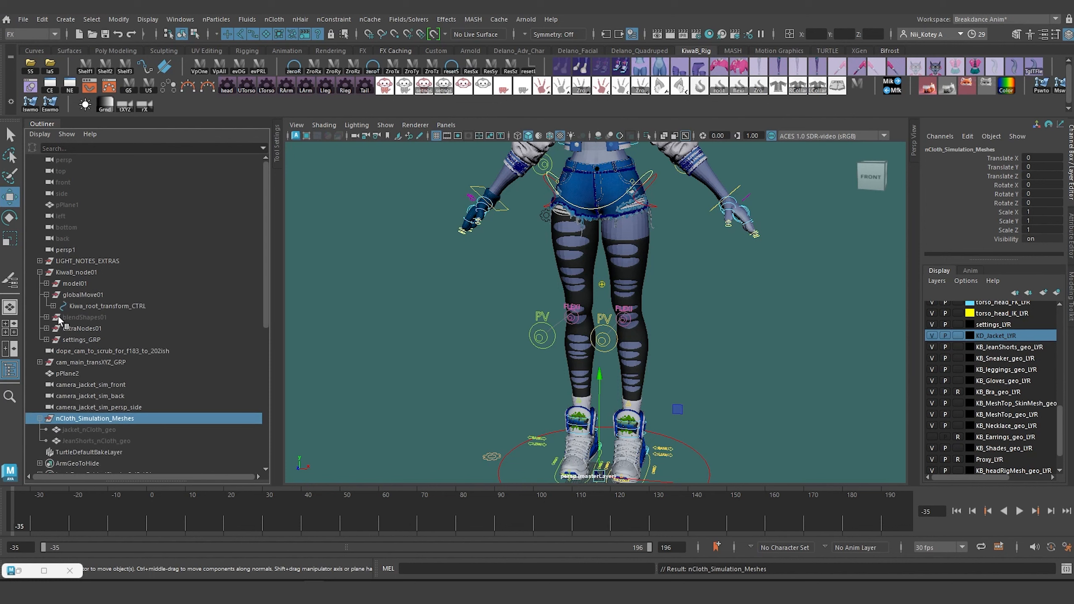
{"action": "left_click", "coordinate": [53, 305]}
{"action": "left_click", "coordinate": [124, 307]}
{"action": "key", "text": "f"}
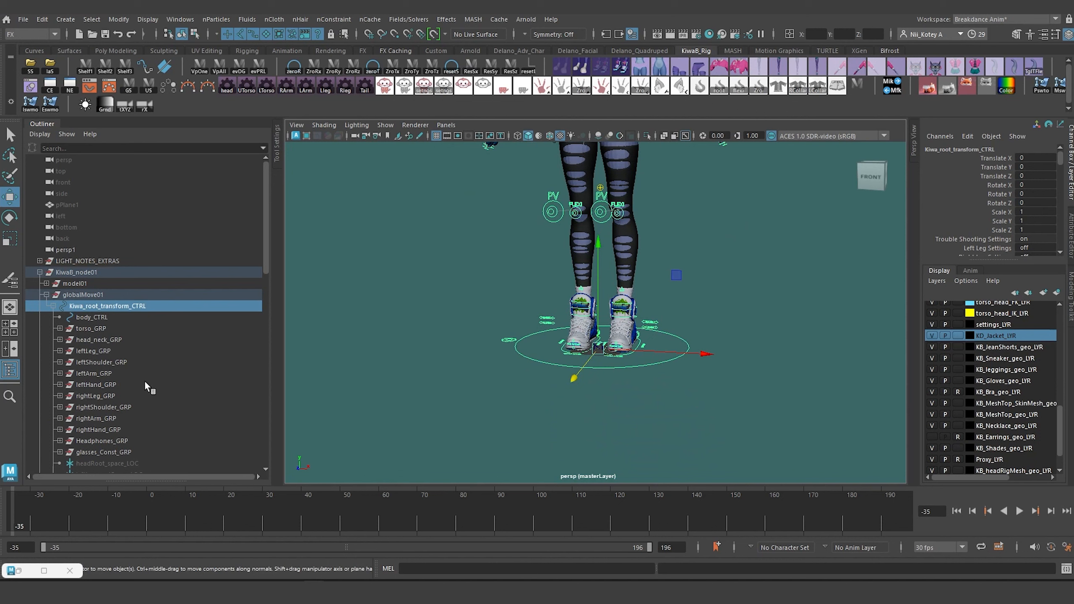
- Parent the nCloth_Simulation_Meshes group under Kiwa_root_transform_CTRL inside globalMove01
{"action": "scroll", "coordinate": [109, 400], "scroll_direction": "down", "scroll_amount": 8}
{"action": "scroll", "coordinate": [103, 403], "scroll_direction": "down", "scroll_amount": 3}
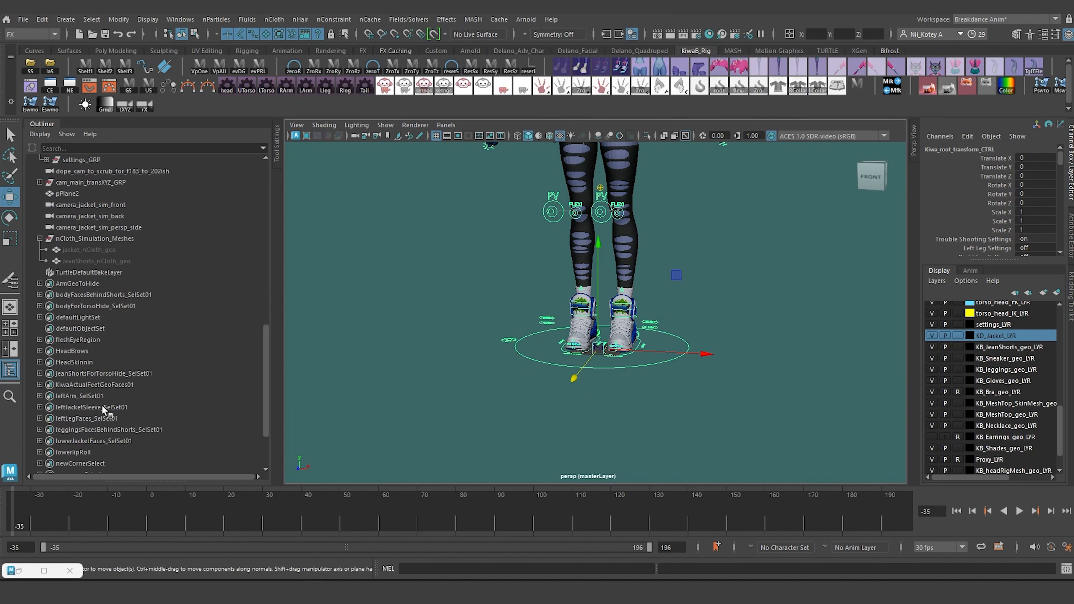
{"action": "left_click", "coordinate": [87, 329]}
{"action": "scroll", "coordinate": [94, 344], "scroll_direction": "up", "scroll_amount": 8}
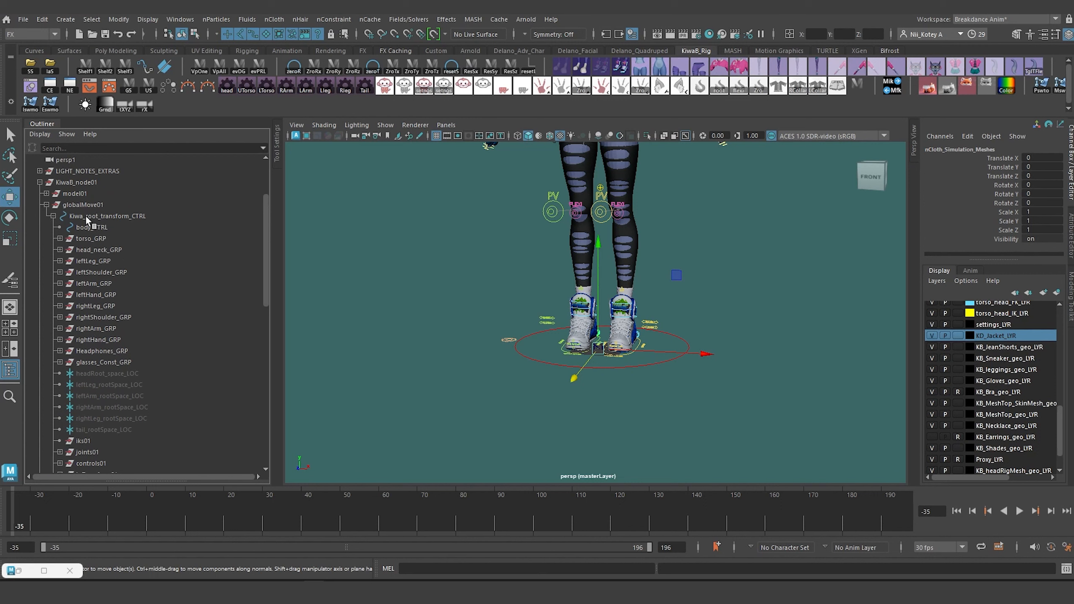
{"action": "left_click", "coordinate": [86, 216]}
{"action": "key", "text": "Down"}
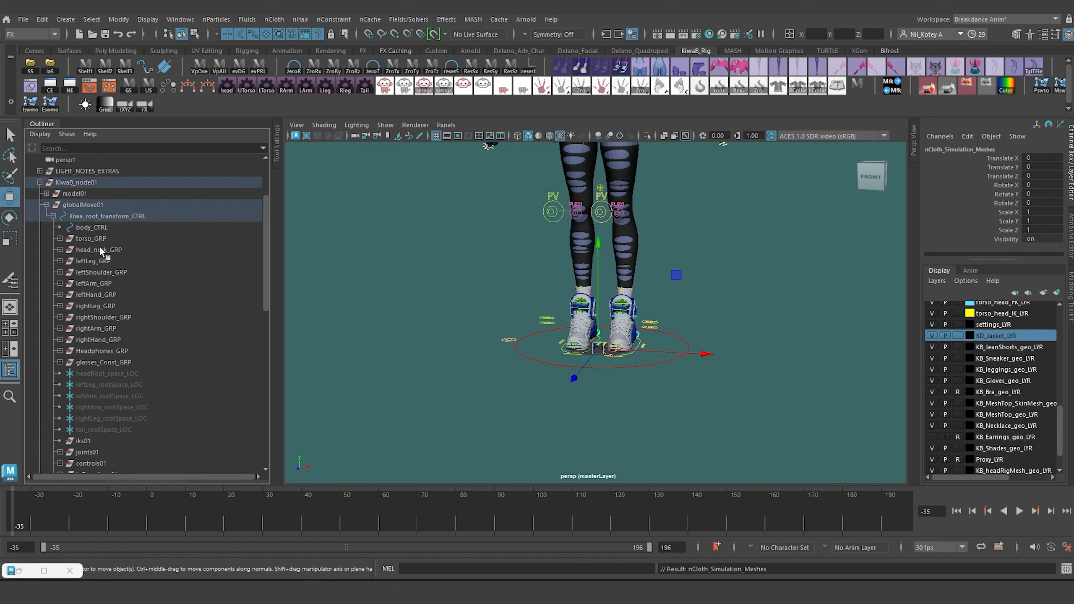
{"action": "scroll", "coordinate": [67, 280], "scroll_direction": "down", "scroll_amount": 5}
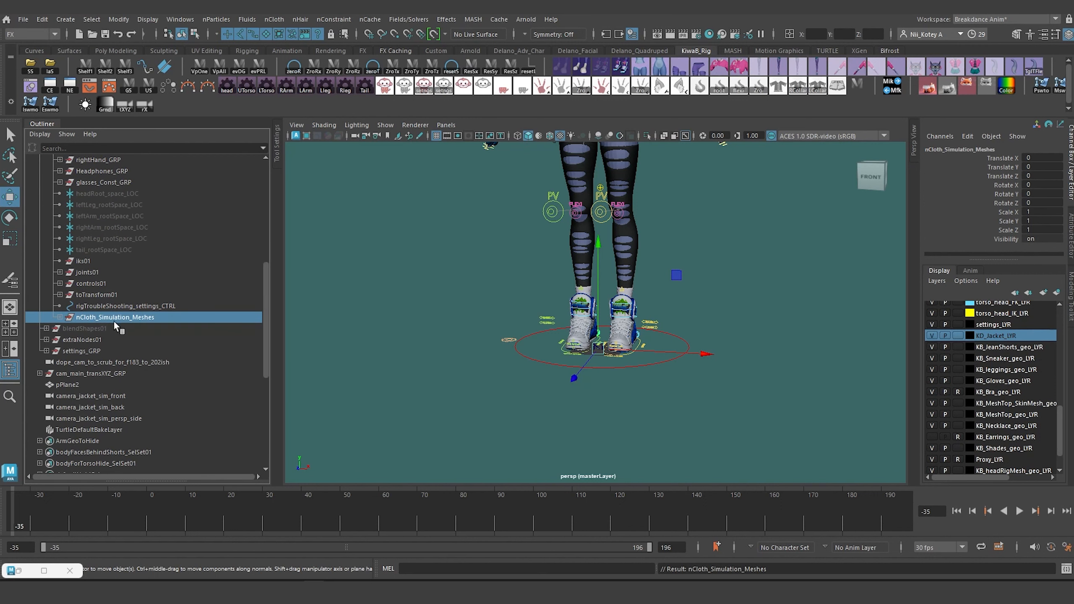
- Frame nCloth_Simulation_Meshes and examine the character's jacket, shorts and legs in the viewport
{"action": "key", "text": "f"}
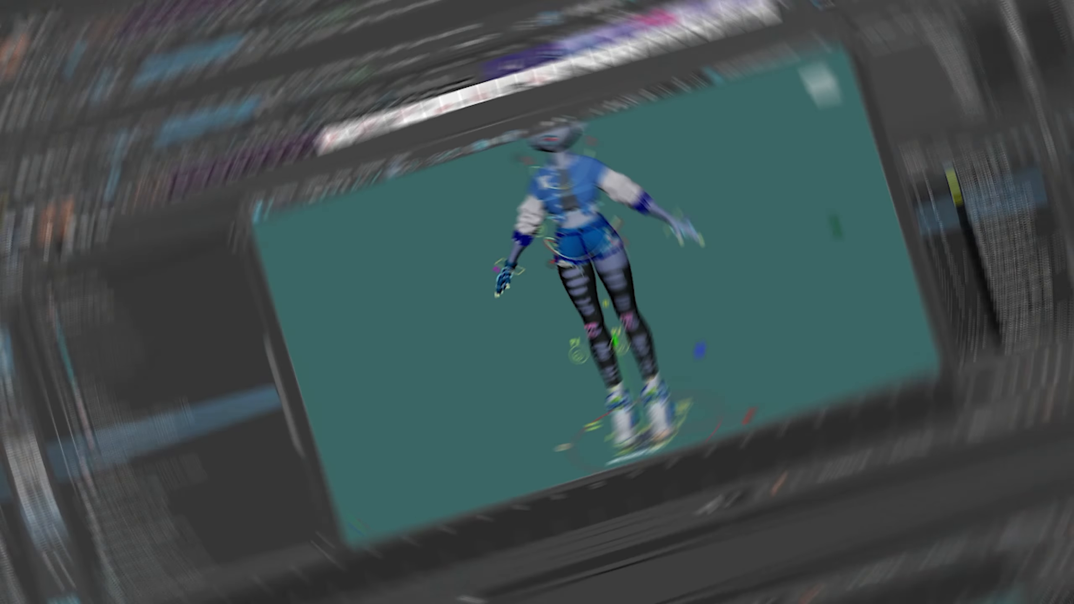
{"action": "scroll", "coordinate": [589, 326], "scroll_direction": "up", "scroll_amount": 3}
{"action": "scroll", "coordinate": [589, 327], "scroll_direction": "up", "scroll_amount": 3}
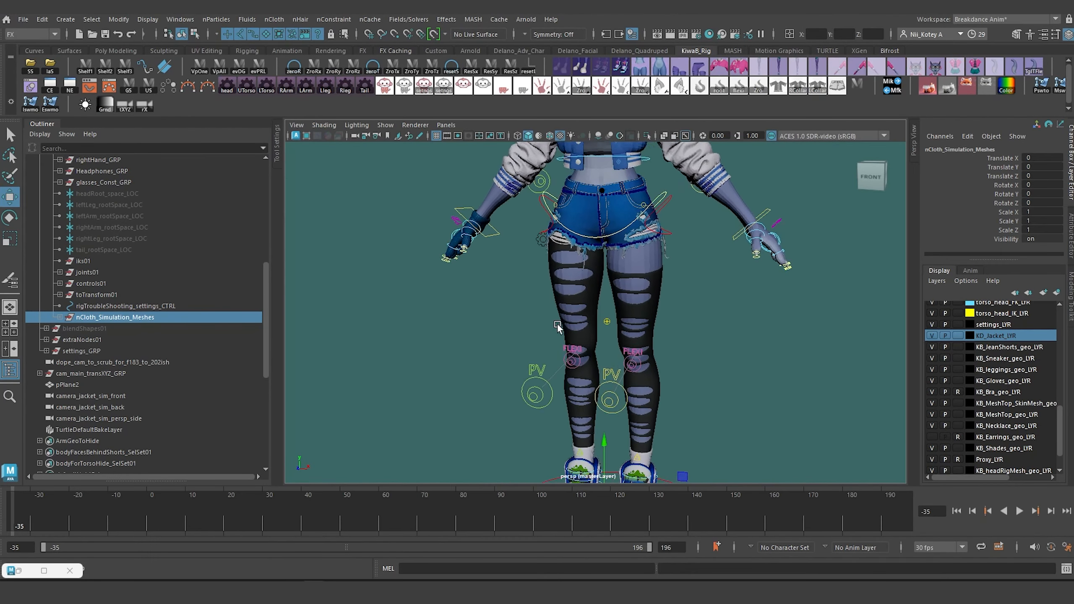
{"action": "middle_click_drag", "start_coordinate": [558, 328], "coordinate": [556, 283], "text": "alt"}
{"action": "left_click_drag", "start_coordinate": [556, 284], "coordinate": [559, 327], "text": "alt"}
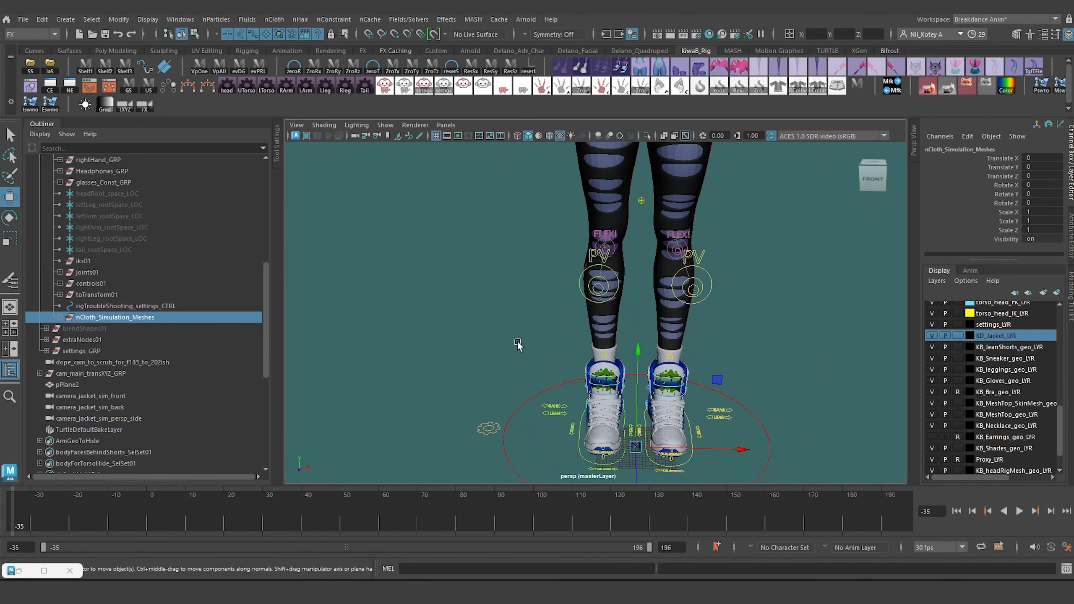
{"action": "middle_click_drag", "start_coordinate": [516, 291], "coordinate": [508, 354], "text": "alt"}
{"action": "right_click_drag", "start_coordinate": [508, 354], "coordinate": [472, 271], "text": "alt"}
{"action": "middle_click_drag", "start_coordinate": [473, 271], "coordinate": [474, 333], "text": "alt"}
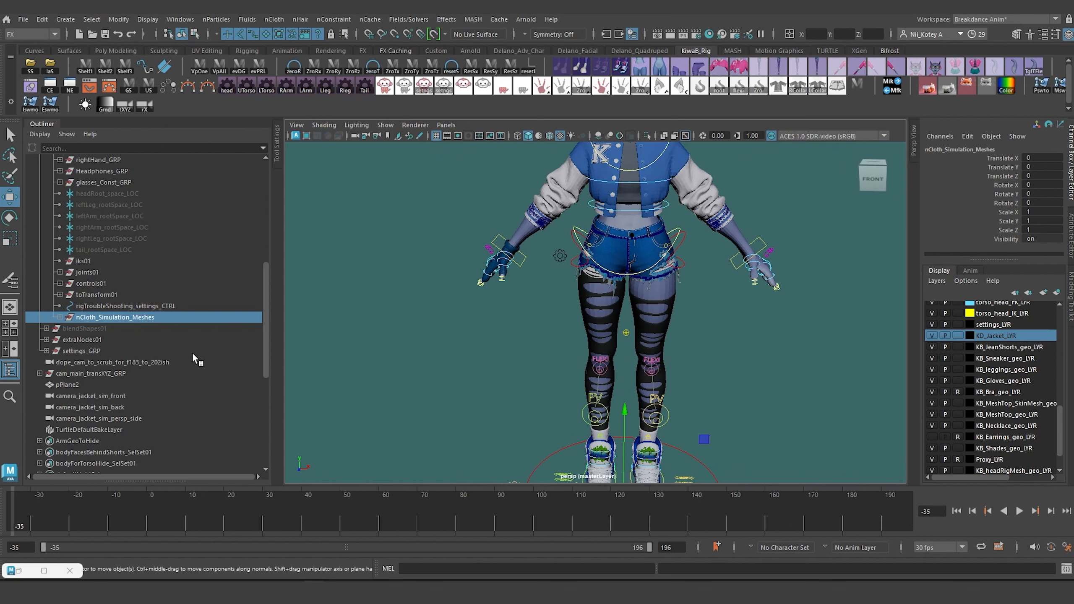
- Expand extraNodes01, and select rigTroubleShooting_settings_CTRL beside the character's feet to review its existing wrap attributes
{"action": "middle_click_drag", "start_coordinate": [102, 318], "coordinate": [47, 344]}
{"action": "left_click", "coordinate": [47, 340]}
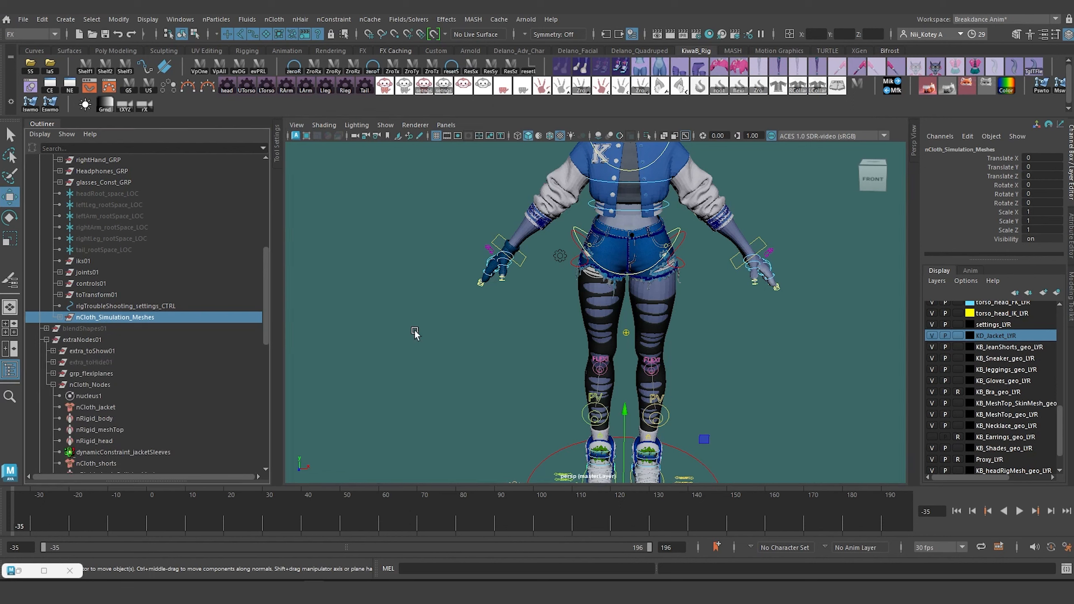
{"action": "middle_click_drag", "start_coordinate": [513, 309], "coordinate": [518, 216], "text": "alt"}
{"action": "scroll", "coordinate": [513, 293], "scroll_direction": "up", "scroll_amount": 2}
{"action": "left_click", "coordinate": [500, 420]}
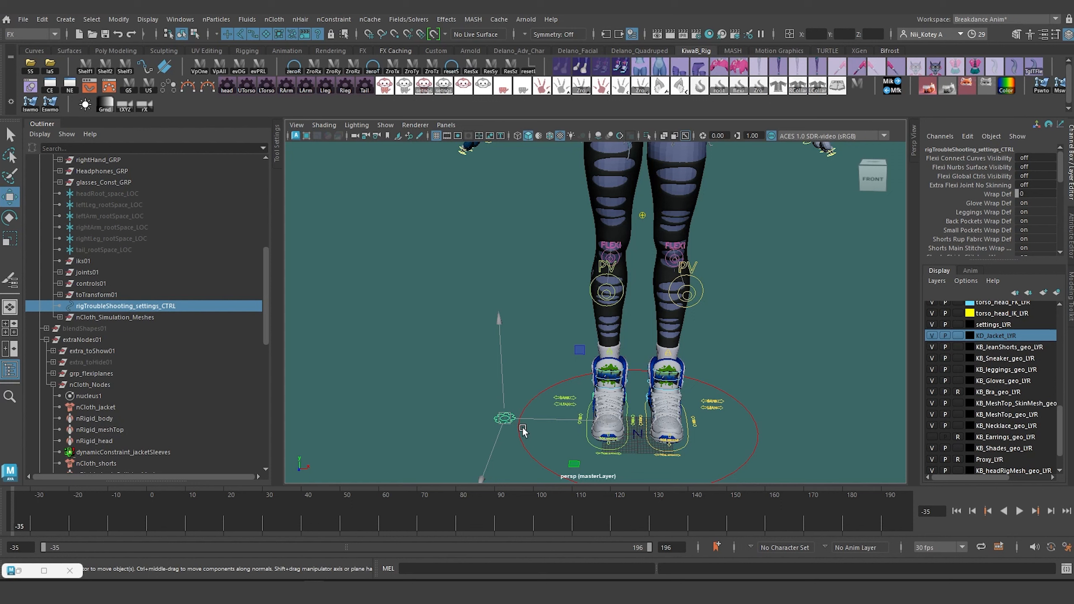
{"action": "scroll", "coordinate": [994, 215], "scroll_direction": "down", "scroll_amount": 1}
{"action": "scroll", "coordinate": [994, 214], "scroll_direction": "down", "scroll_amount": 2}
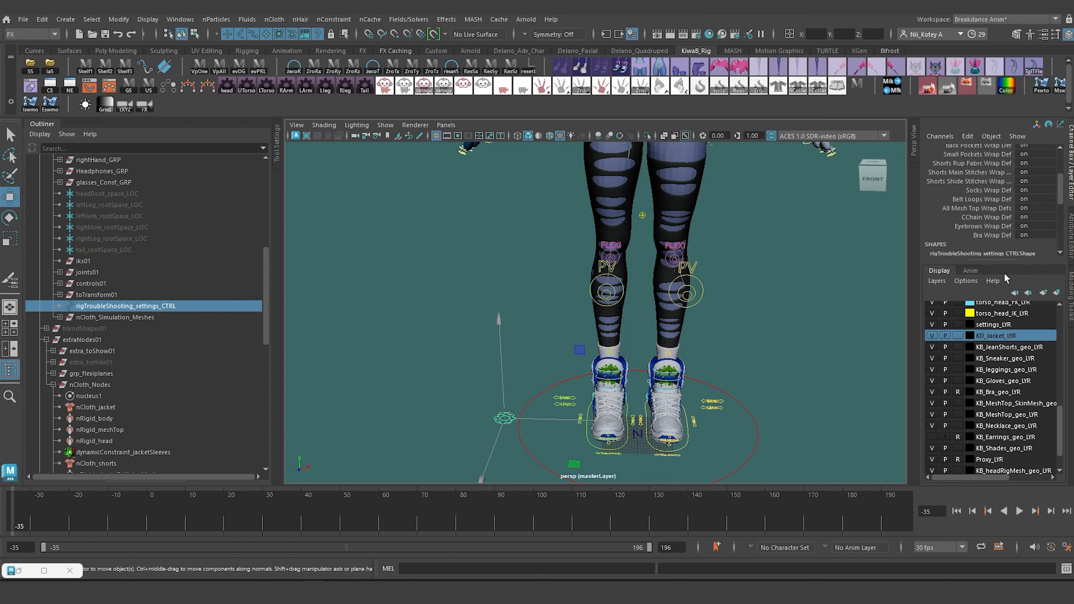
{"action": "scroll", "coordinate": [991, 195], "scroll_direction": "down", "scroll_amount": 1}
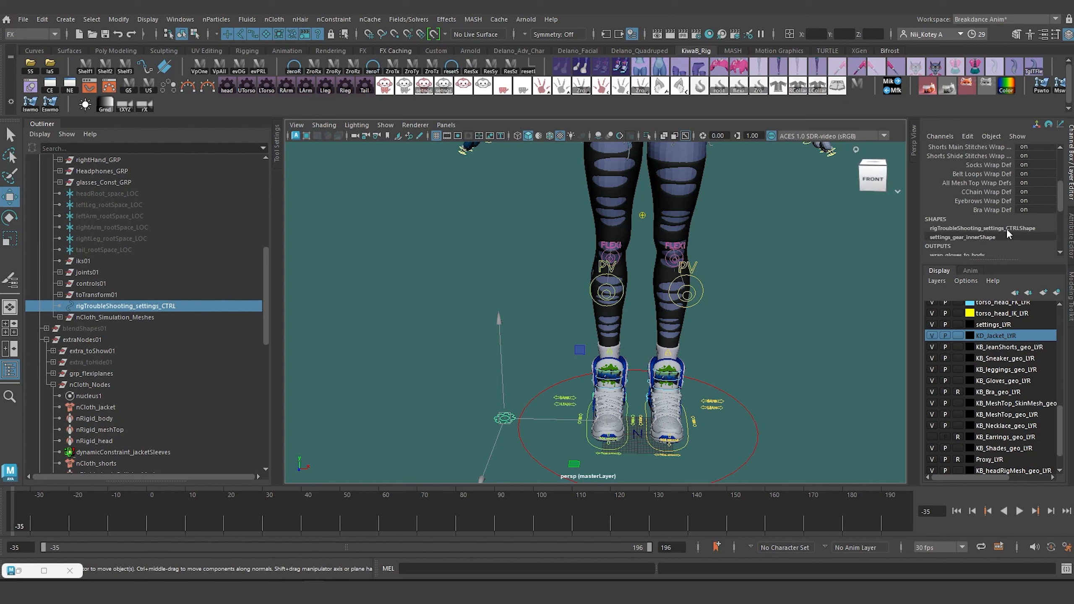
{"action": "scroll", "coordinate": [998, 199], "scroll_direction": "down", "scroll_amount": 1}
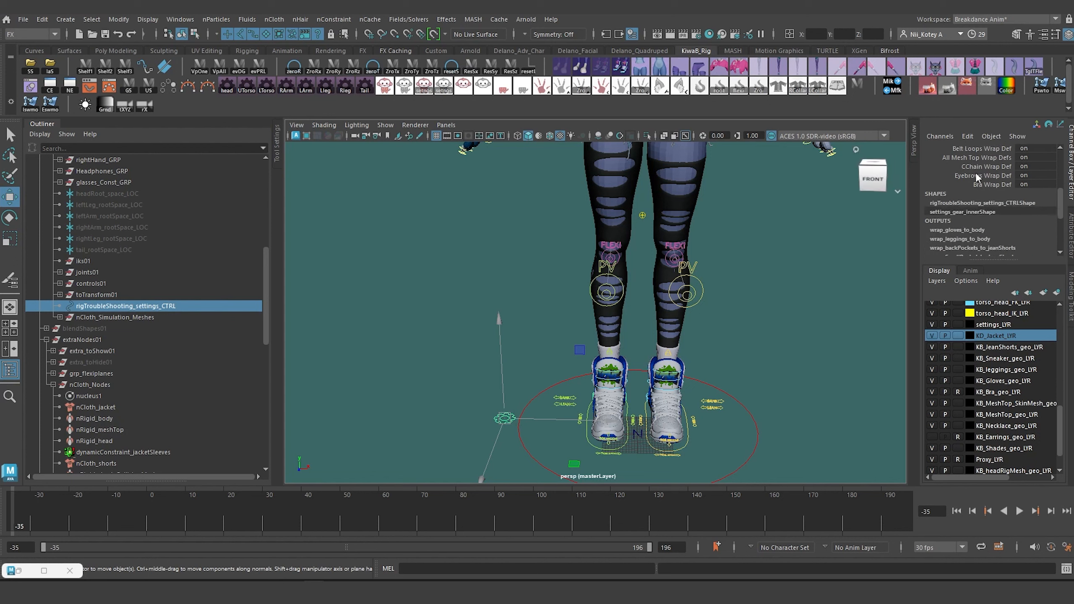
- Add a displayable float attribute with the long name nCloth to rigTroubleShooting_settings_CTRL
{"action": "left_click", "coordinate": [970, 137]}
{"action": "left_click", "coordinate": [995, 229]}
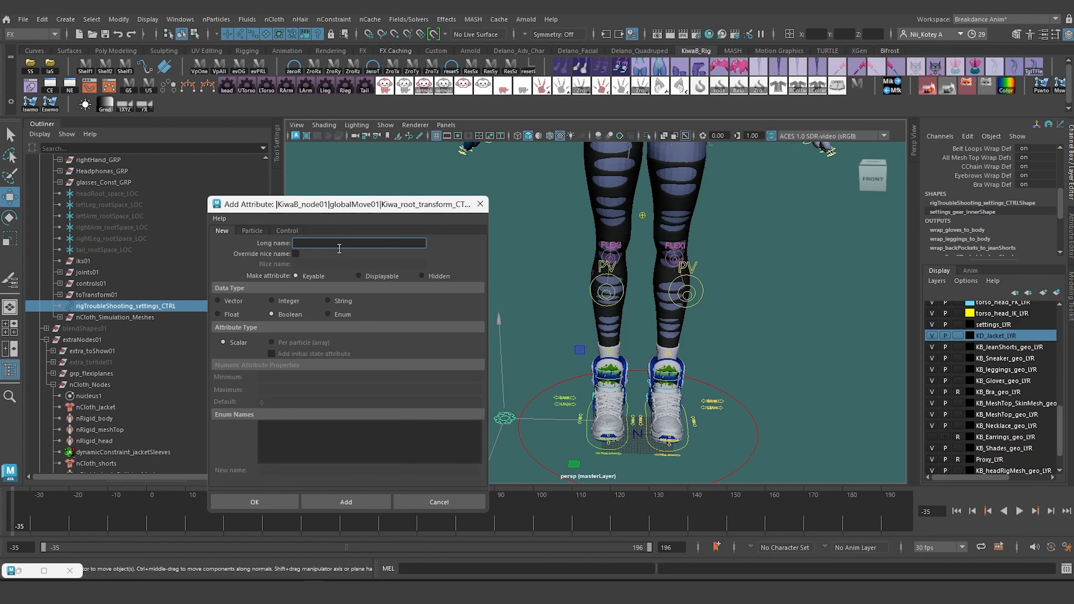
{"action": "type", "text": "nCloth"}
{"action": "left_click", "coordinate": [386, 278]}
{"action": "left_click", "coordinate": [224, 313]}
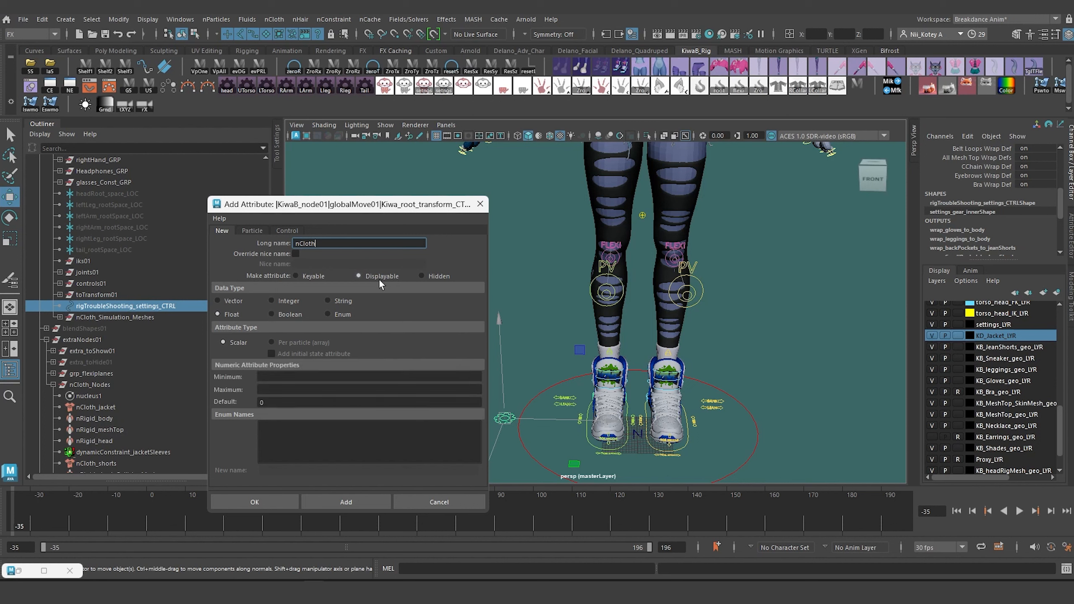
{"action": "left_click", "coordinate": [358, 500]}
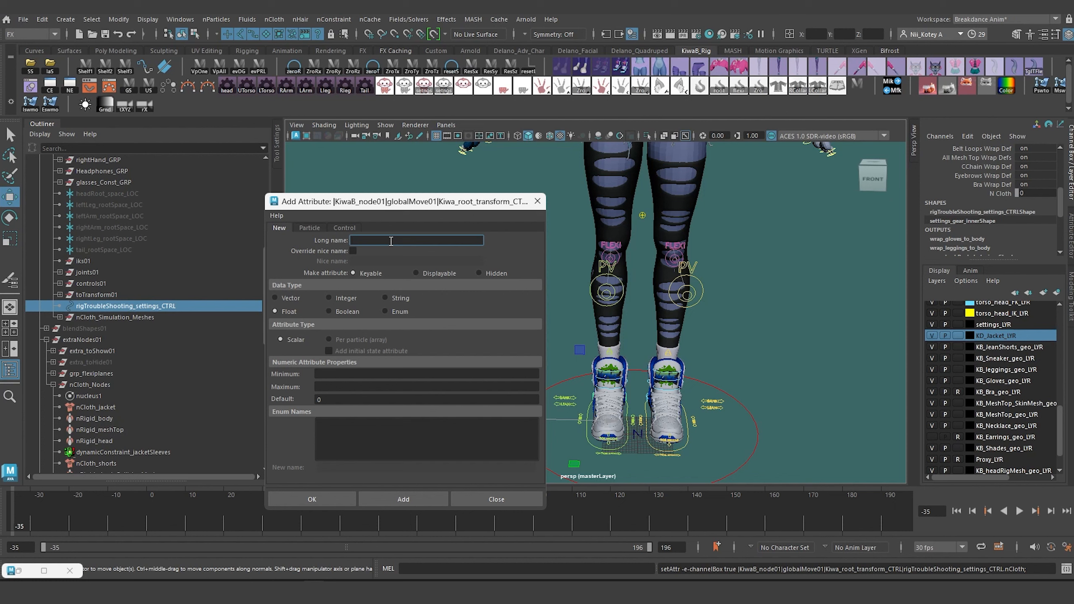
- Add a keyable Boolean attribute nClothSystems to the settings control, with its nice name overridden as nCloth Systems
{"action": "type", "text": "nClothSystems"}
{"action": "left_click", "coordinate": [353, 251]}
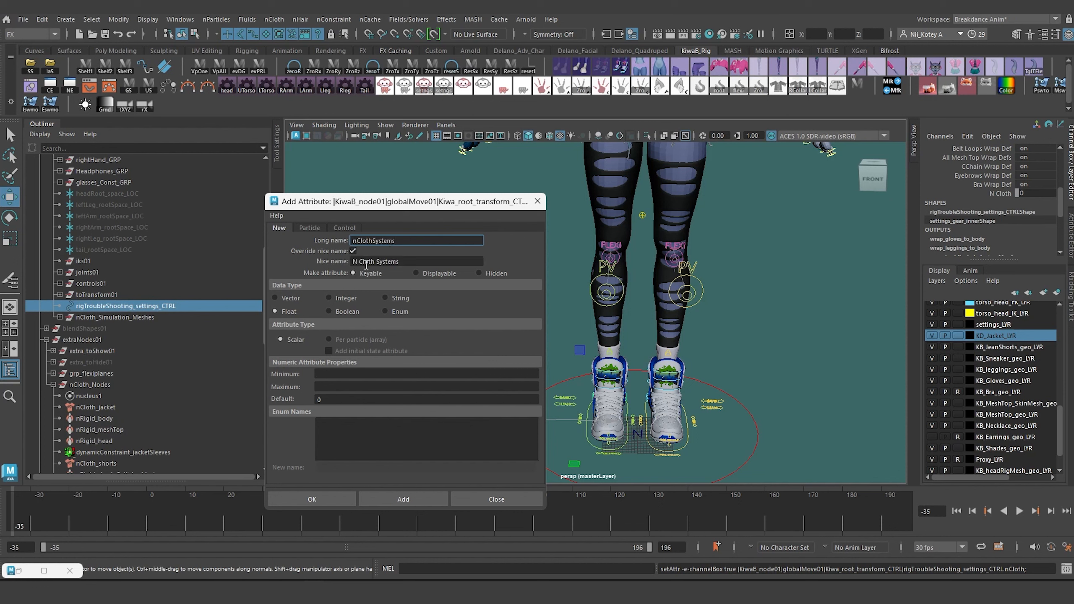
{"action": "left_click", "coordinate": [359, 261]}
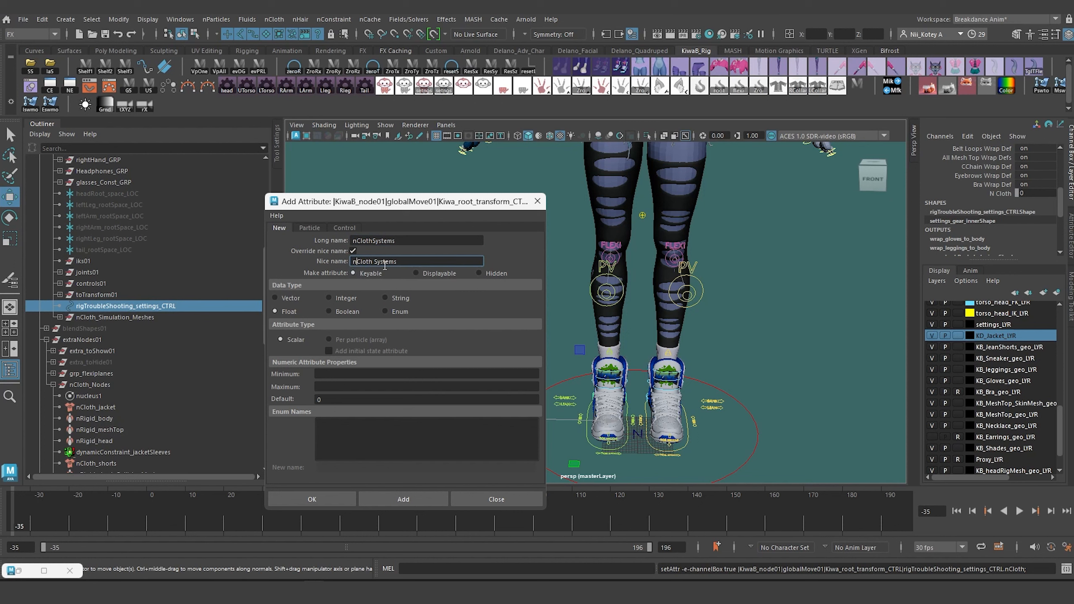
{"action": "left_click", "coordinate": [345, 312]}
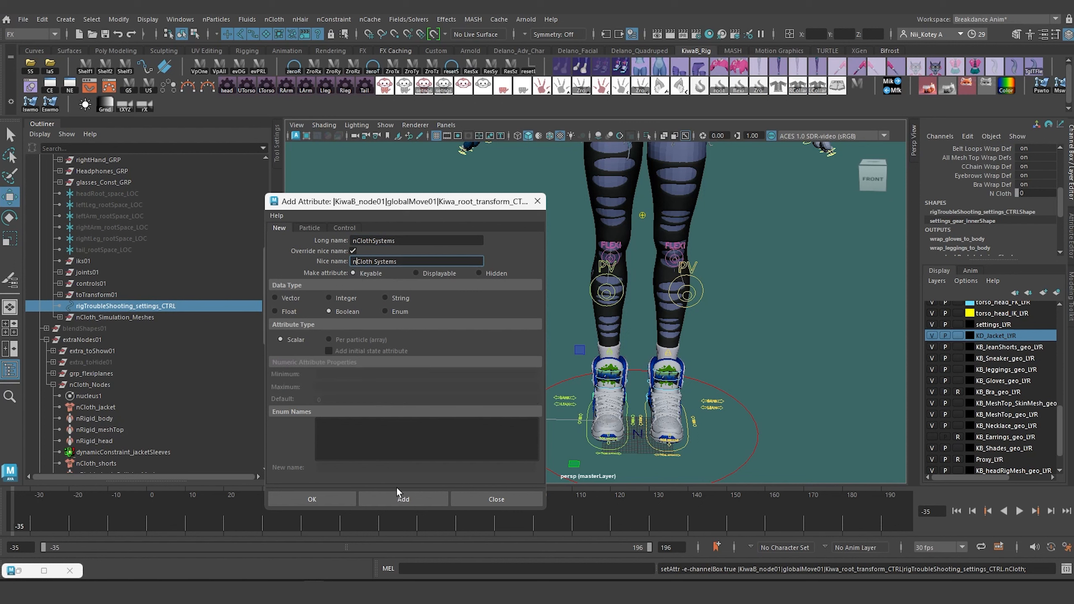
{"action": "left_click", "coordinate": [402, 500]}
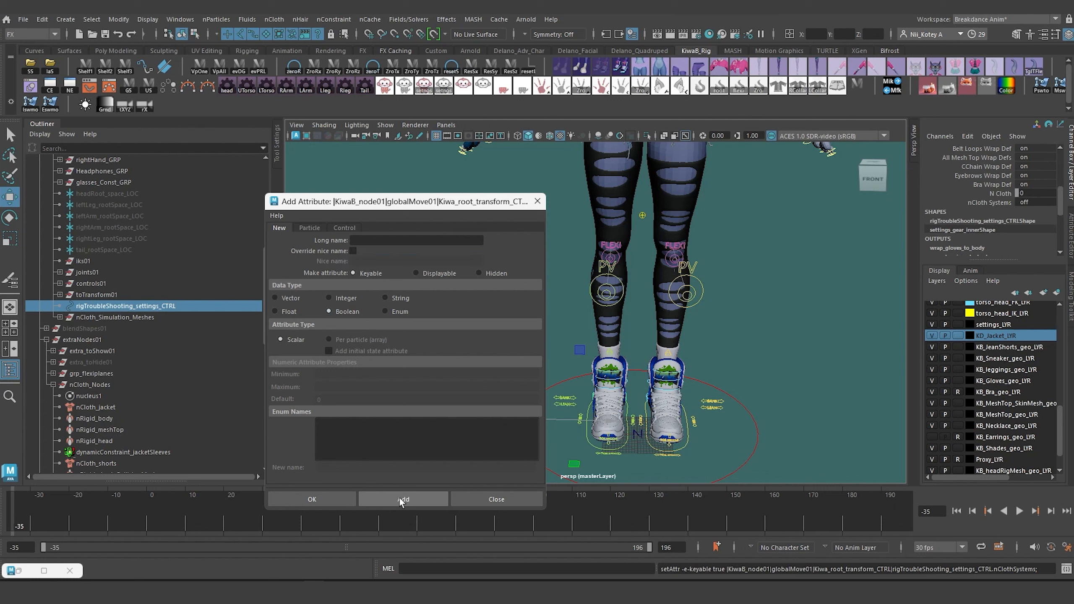
- Enter jacketnClothToggle as the next attribute's long name and override its nice name as Jacket nCloth Toggle
{"action": "left_click", "coordinate": [365, 240]}
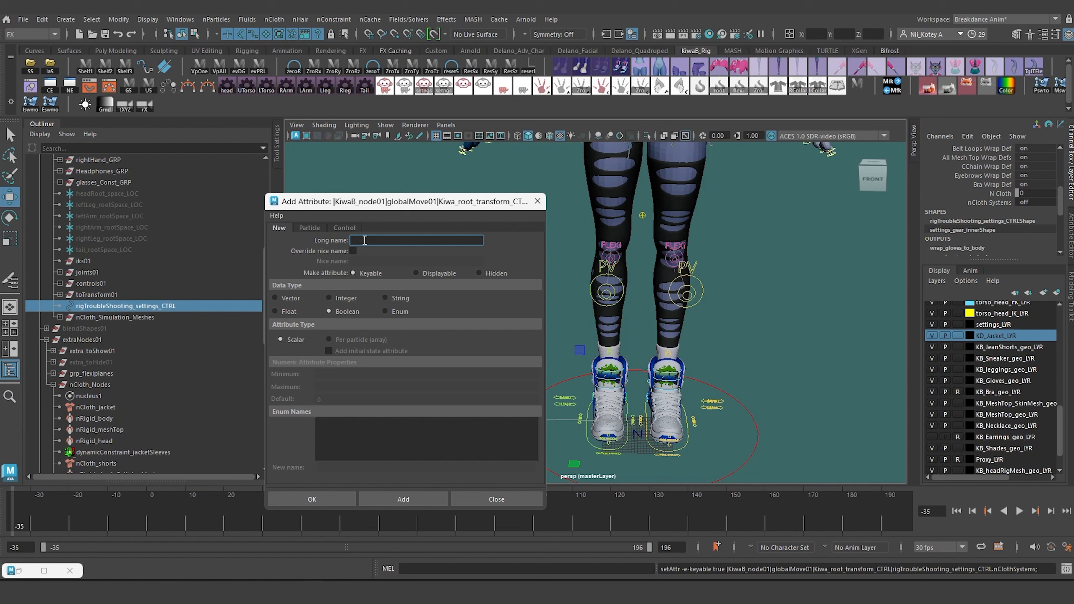
{"action": "type", "text": "jacketnClothToggle"}
{"action": "left_click", "coordinate": [353, 251]}
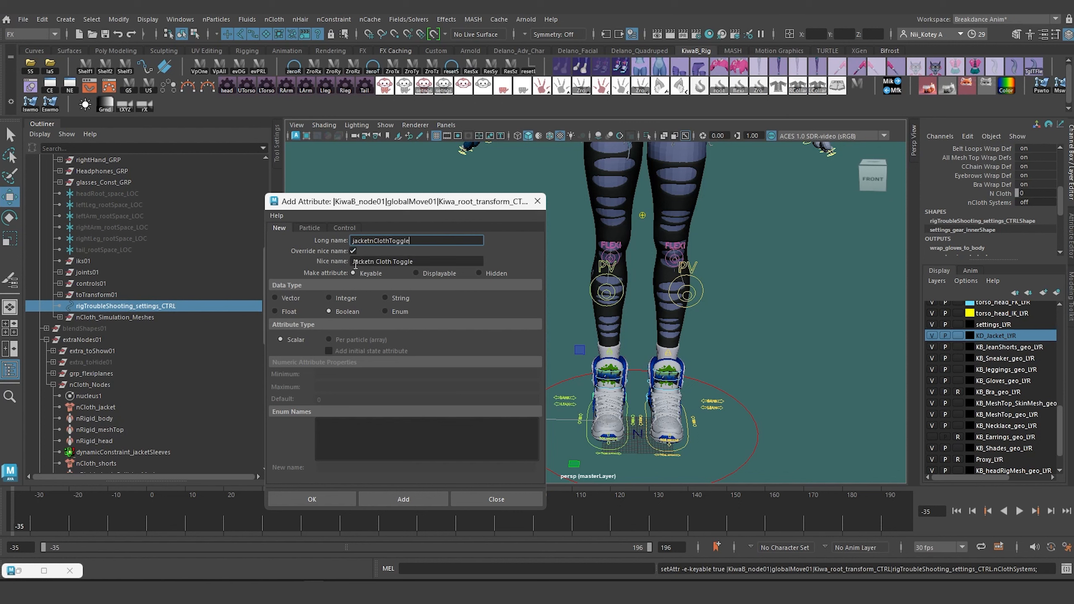
{"action": "left_click", "coordinate": [375, 261]}
{"action": "key", "text": "BackSpace"}
{"action": "key", "text": "BackSpace"}
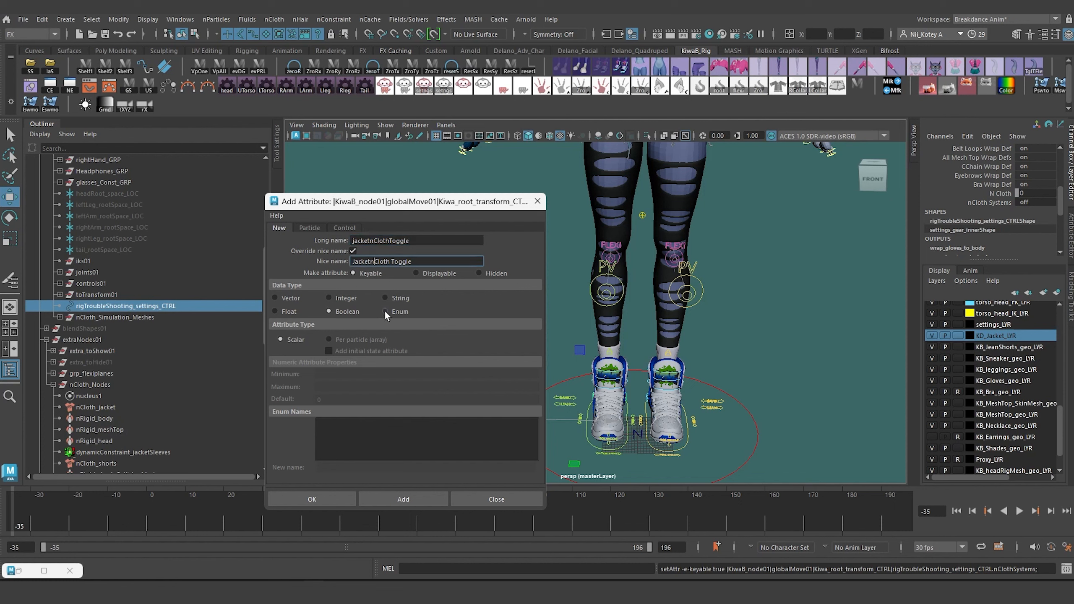
{"action": "type", "text": "n"}
- Make the jacket toggle an Enum attribute with the enum names off and on, and add it to the settings control
{"action": "left_click", "coordinate": [386, 311]}
{"action": "left_click", "coordinate": [333, 423]}
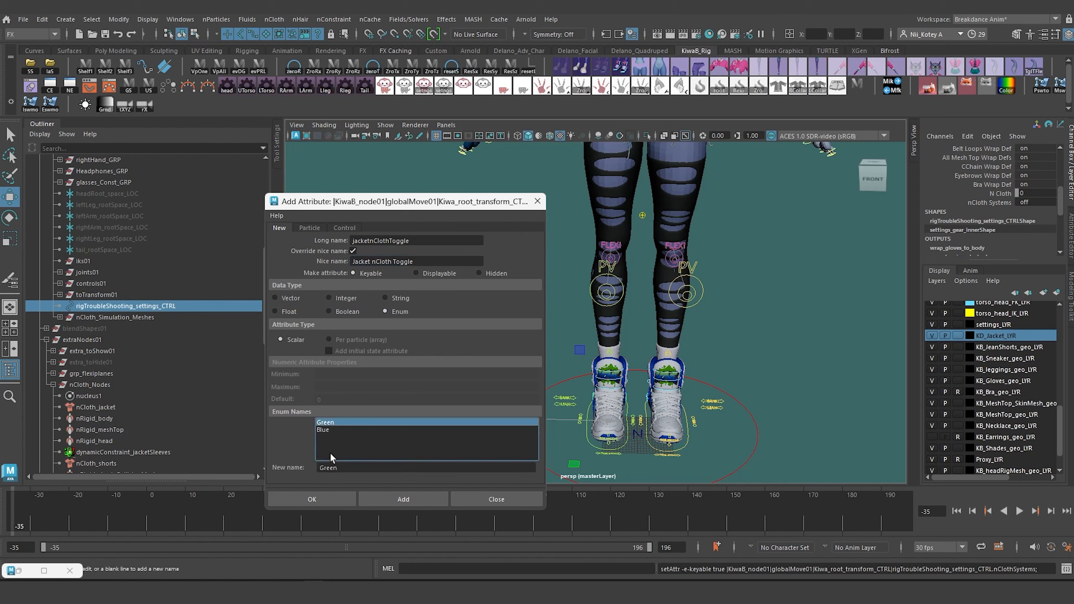
{"action": "type", "text": "off"}
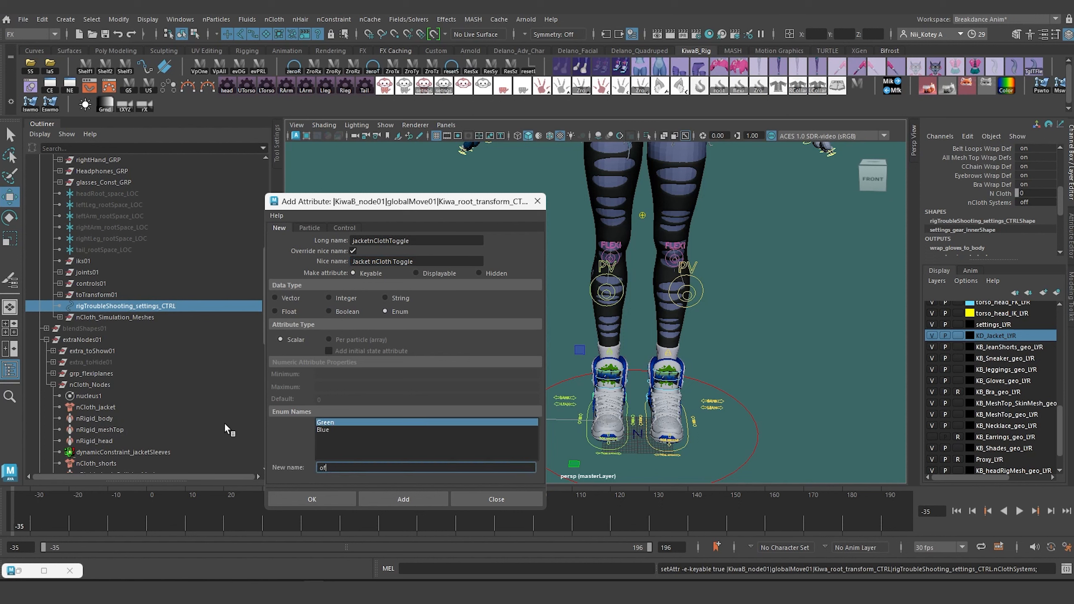
{"action": "left_click", "coordinate": [328, 428]}
{"action": "left_click_drag", "start_coordinate": [339, 468], "coordinate": [293, 454]}
{"action": "type", "text": "on"}
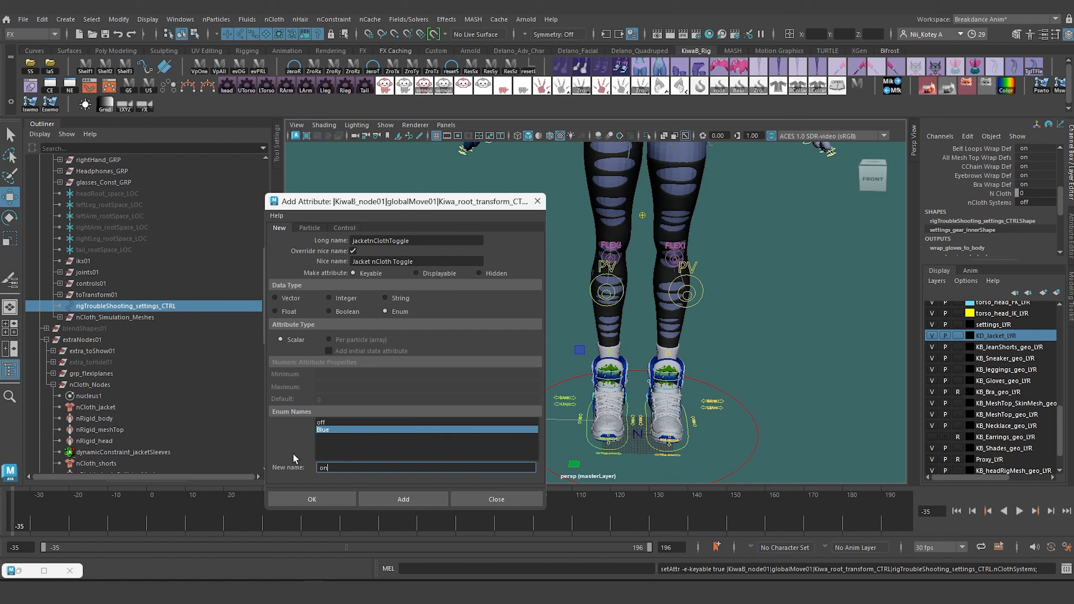
{"action": "key", "text": "Return"}
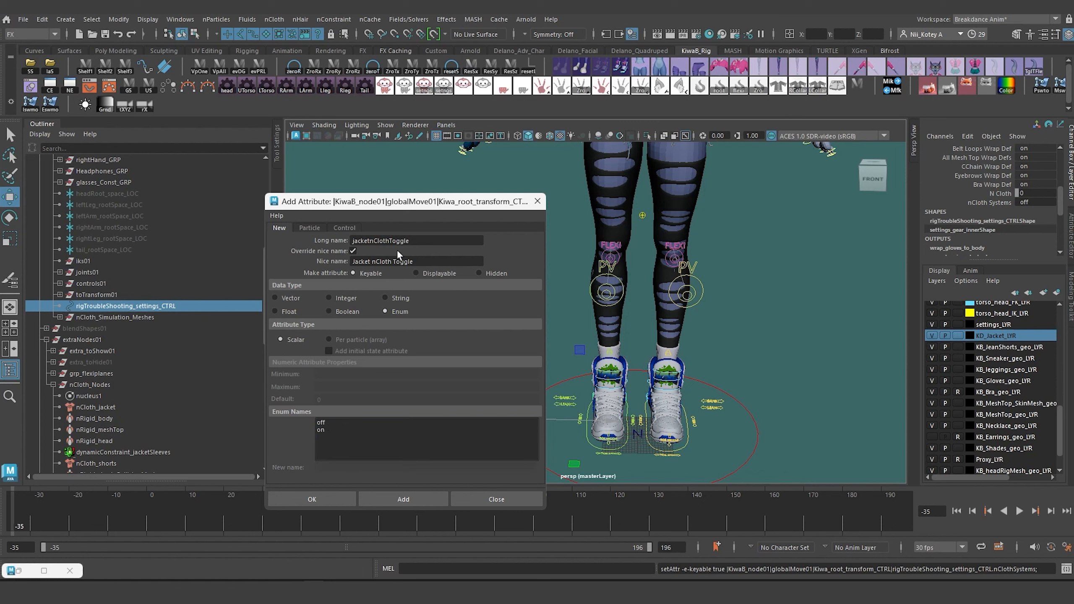
{"action": "left_click", "coordinate": [413, 502]}
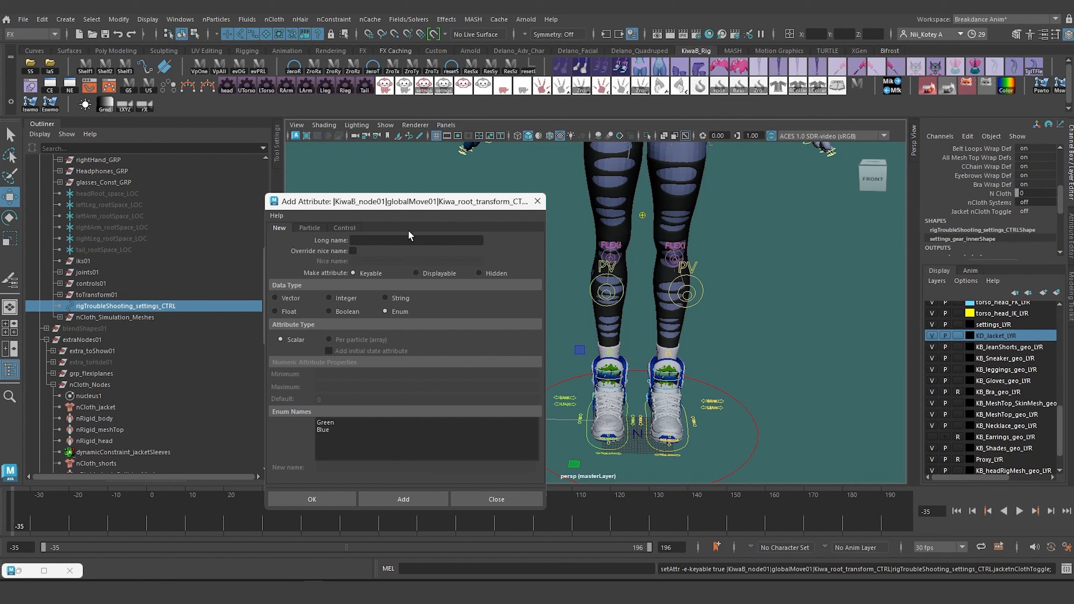
- Enter shortsnClothToggle as the next attribute's long name and override its nice name as Shorts nCloth Toggle
{"action": "left_click", "coordinate": [367, 240]}
{"action": "type", "text": "shortsnClothToggle"}
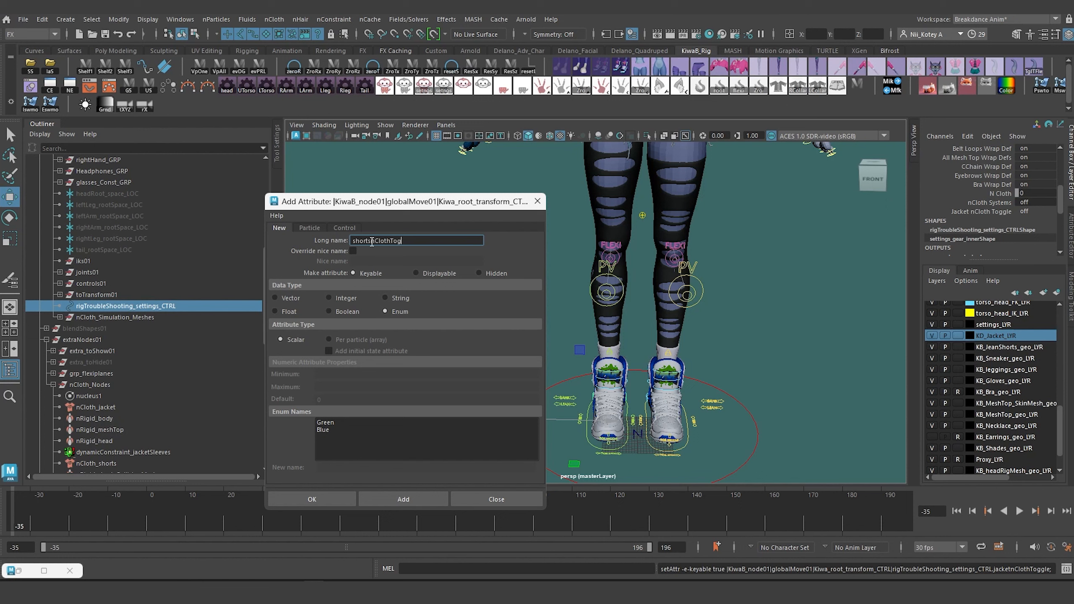
{"action": "left_click", "coordinate": [352, 251]}
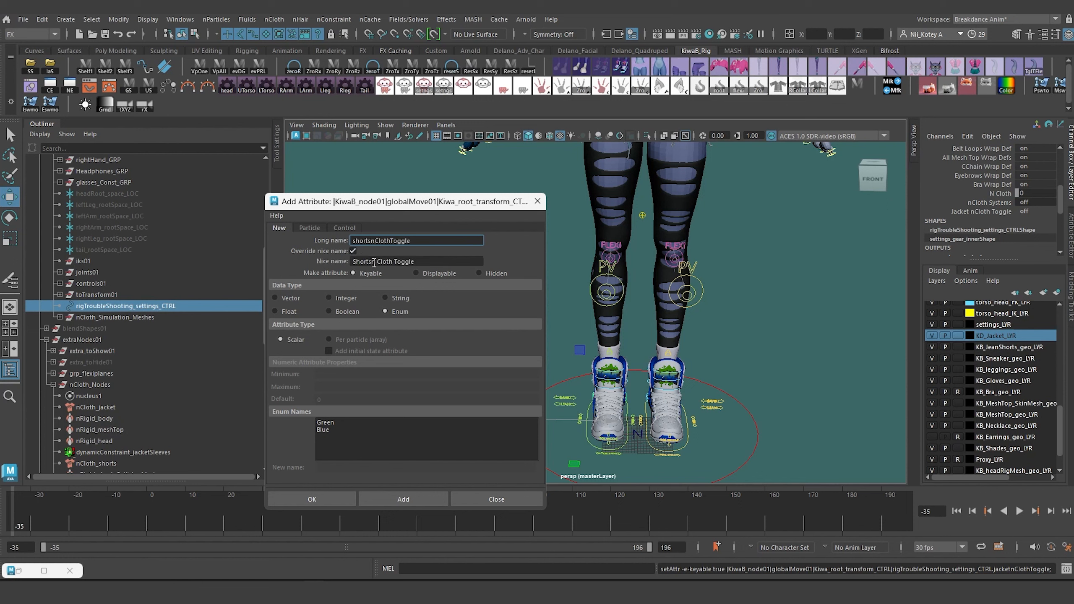
{"action": "left_click", "coordinate": [376, 262]}
{"action": "key", "text": "BackSpace"}
{"action": "key", "text": "BackSpace"}
{"action": "type", "text": "n"}
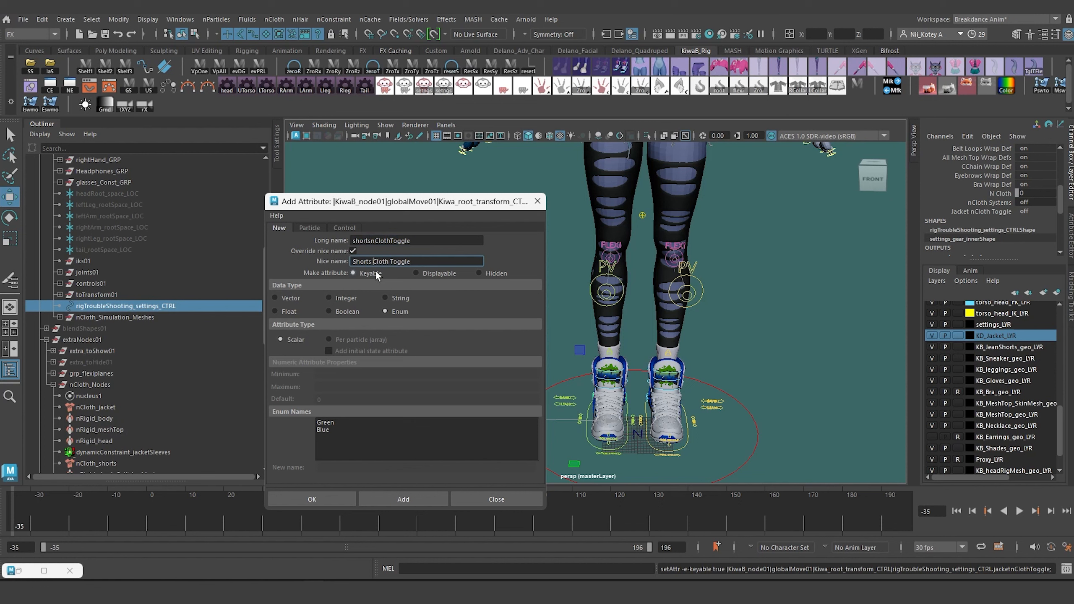
- Name the shorts toggle's enum options off and on, and add the attribute to the settings control
{"action": "left_click", "coordinate": [325, 423]}
{"action": "type", "text": "off"}
{"action": "left_click", "coordinate": [326, 430]}
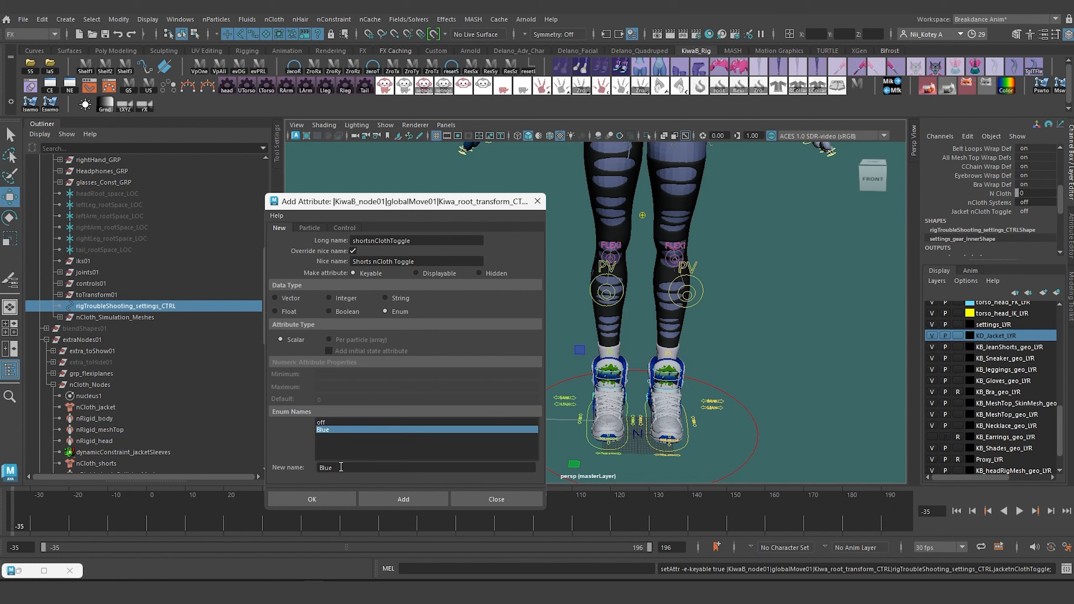
{"action": "type", "text": "on"}
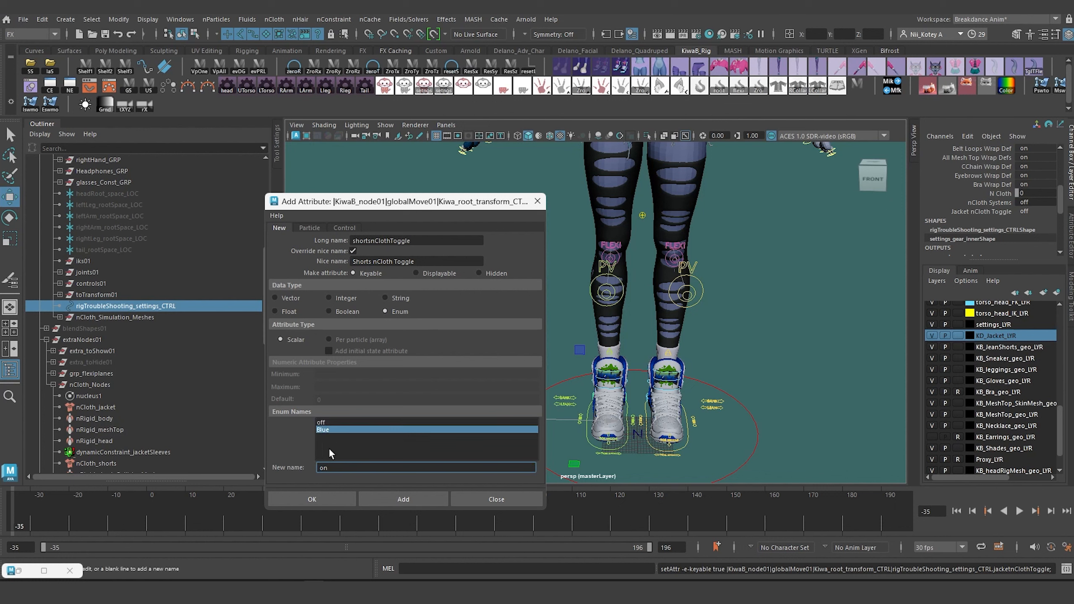
{"action": "key", "text": "Return"}
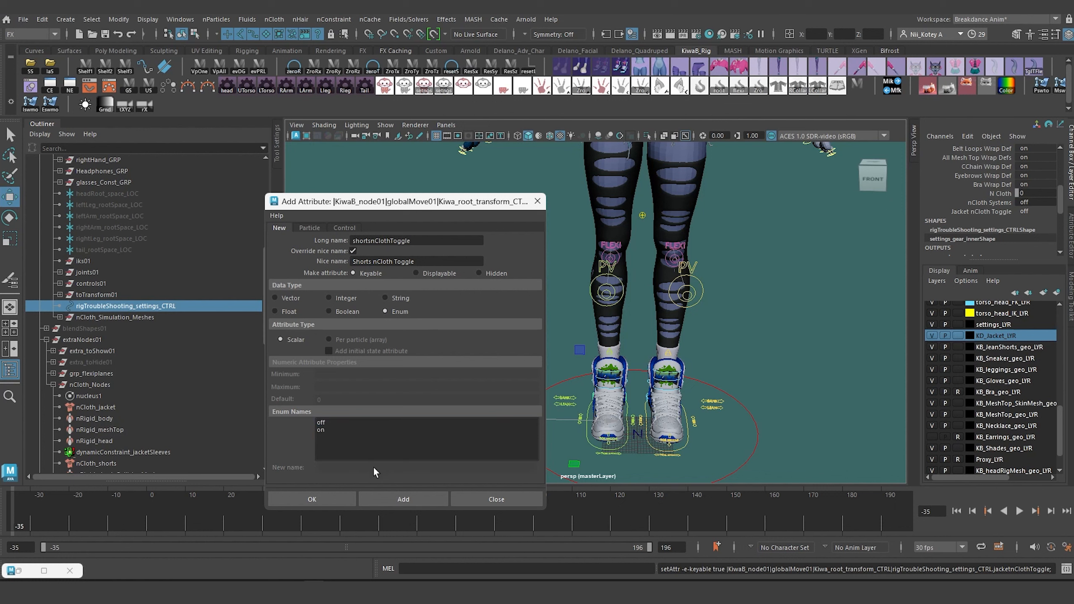
{"action": "left_click", "coordinate": [404, 499]}
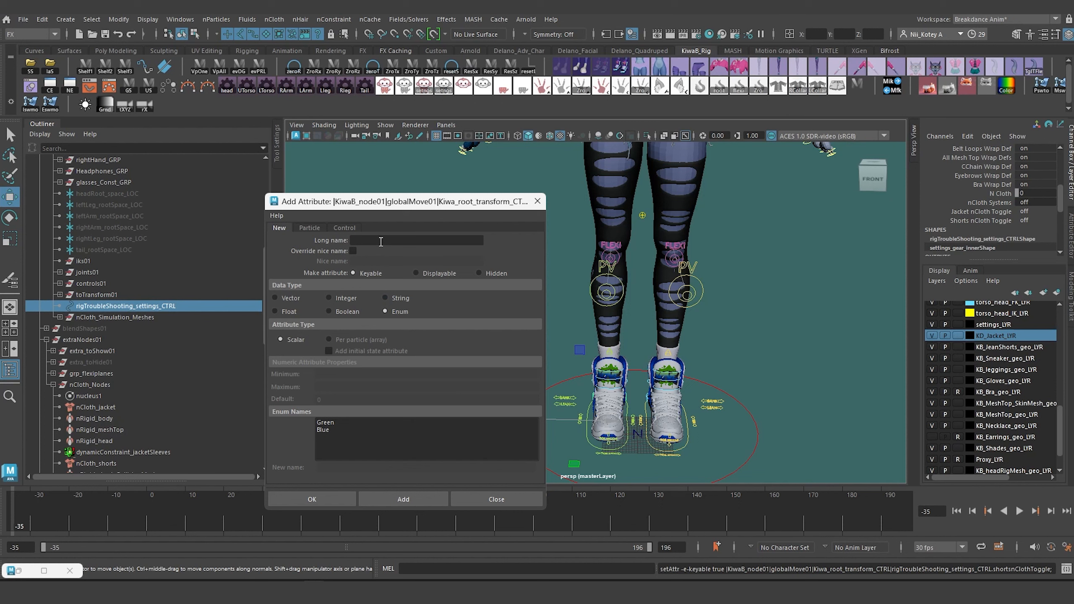
- Add an Enum attribute PassiveCollidersToggle with options off and on to the settings control, and close the Add Attribute dialog
{"action": "left_click", "coordinate": [397, 240]}
{"action": "type", "text": "PassiveCollidersToggle"}
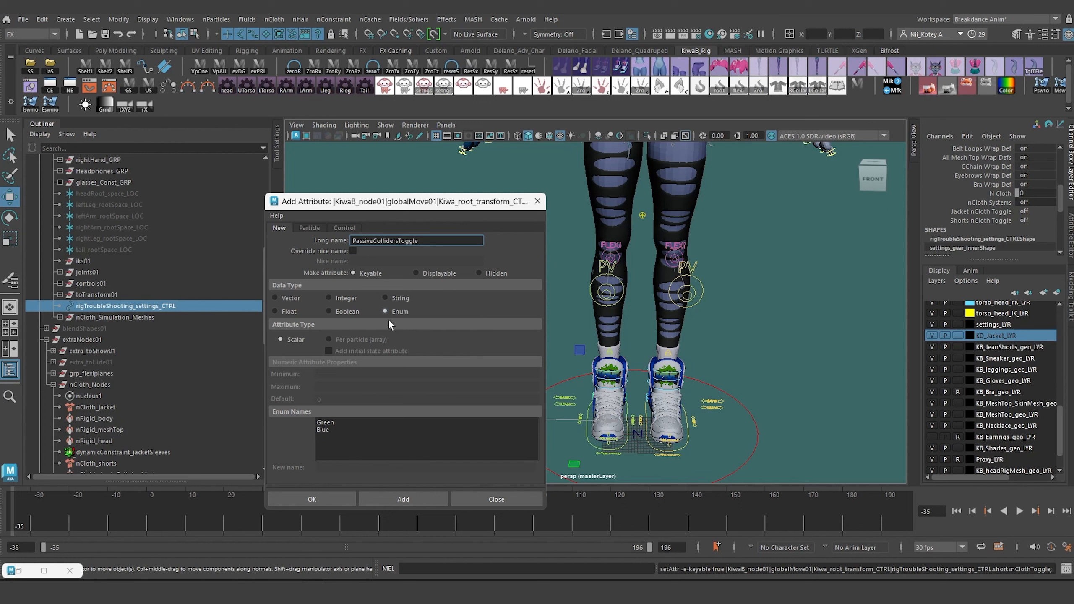
{"action": "left_click", "coordinate": [338, 422]}
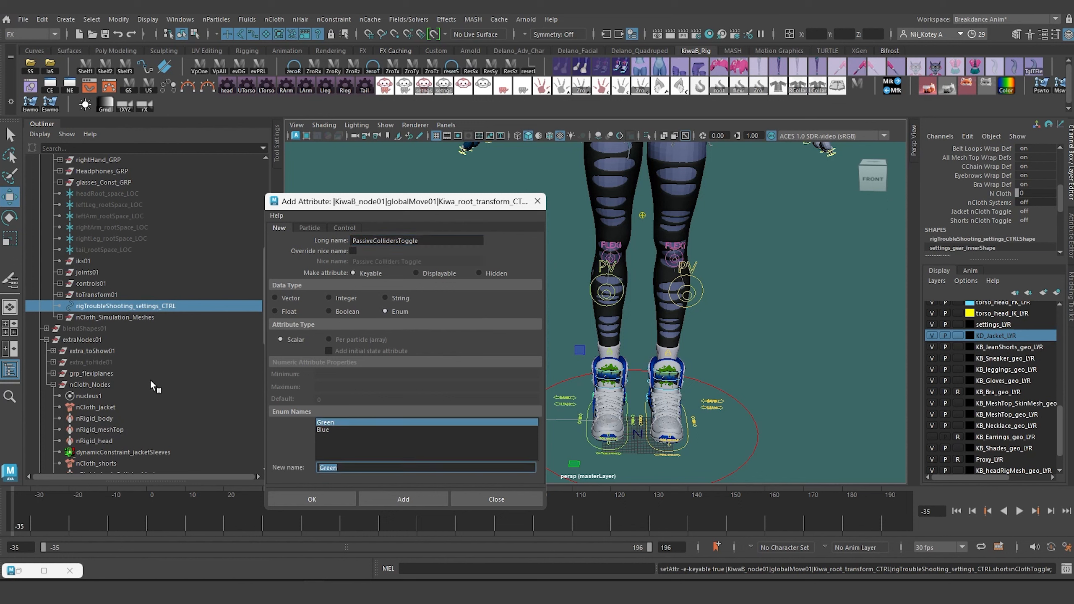
{"action": "type", "text": "off"}
{"action": "key", "text": "Return"}
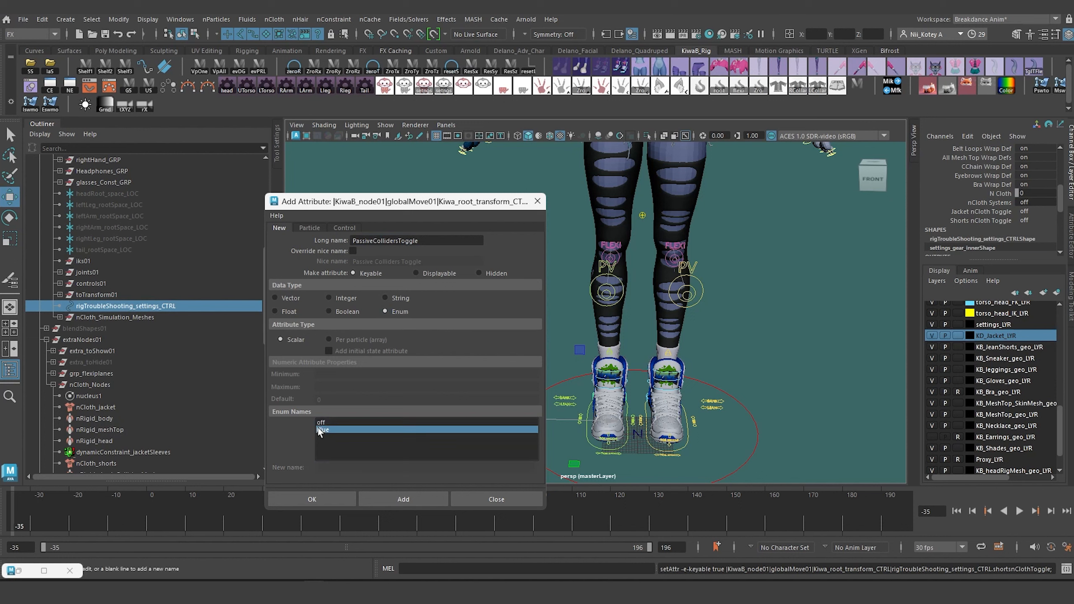
{"action": "type", "text": "on"}
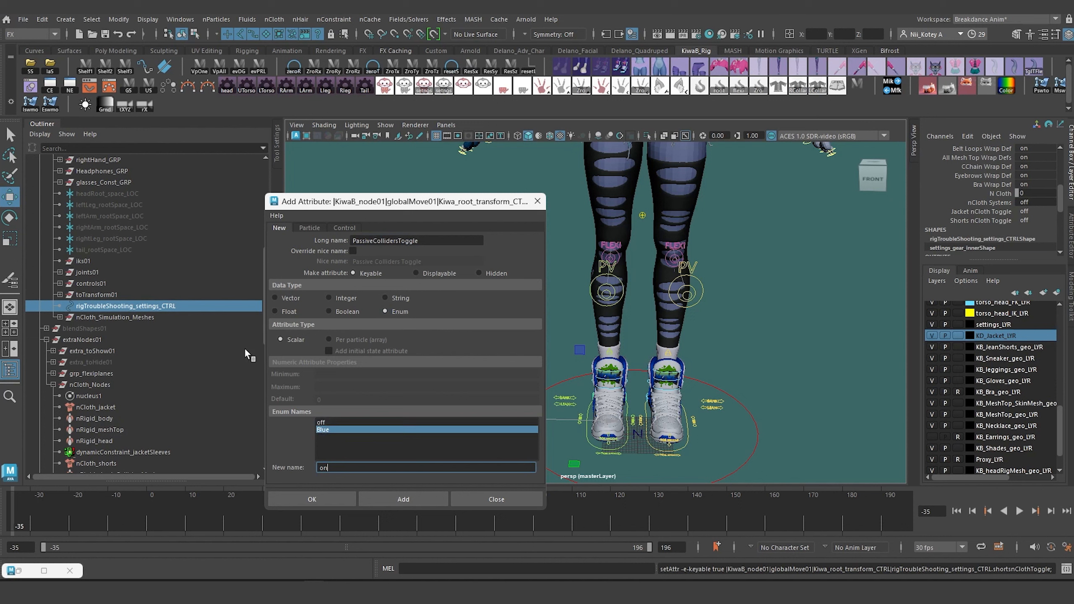
{"action": "key", "text": "Return"}
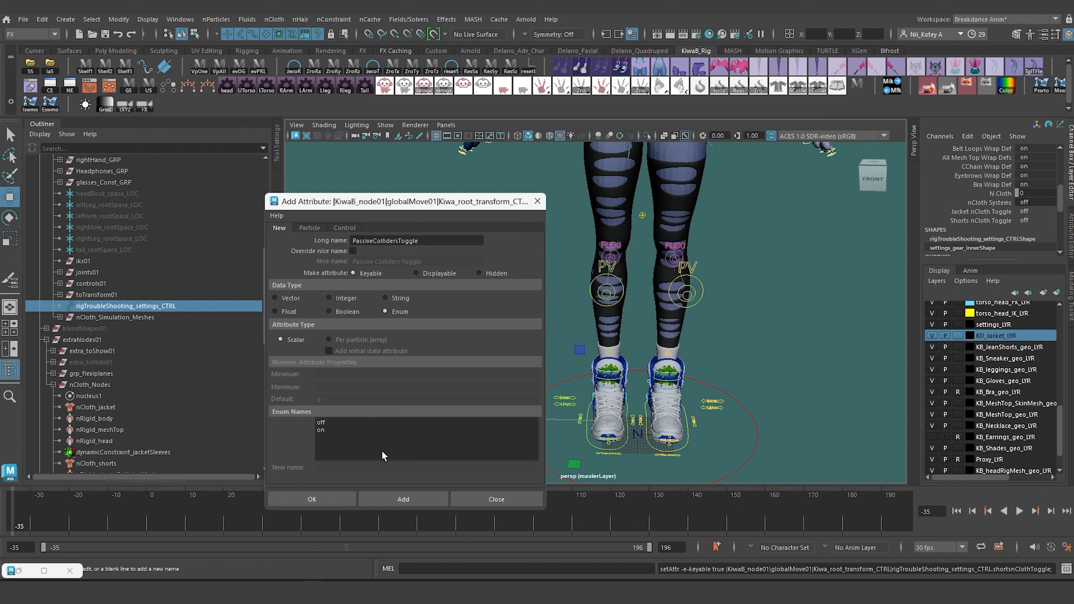
{"action": "left_click", "coordinate": [401, 499]}
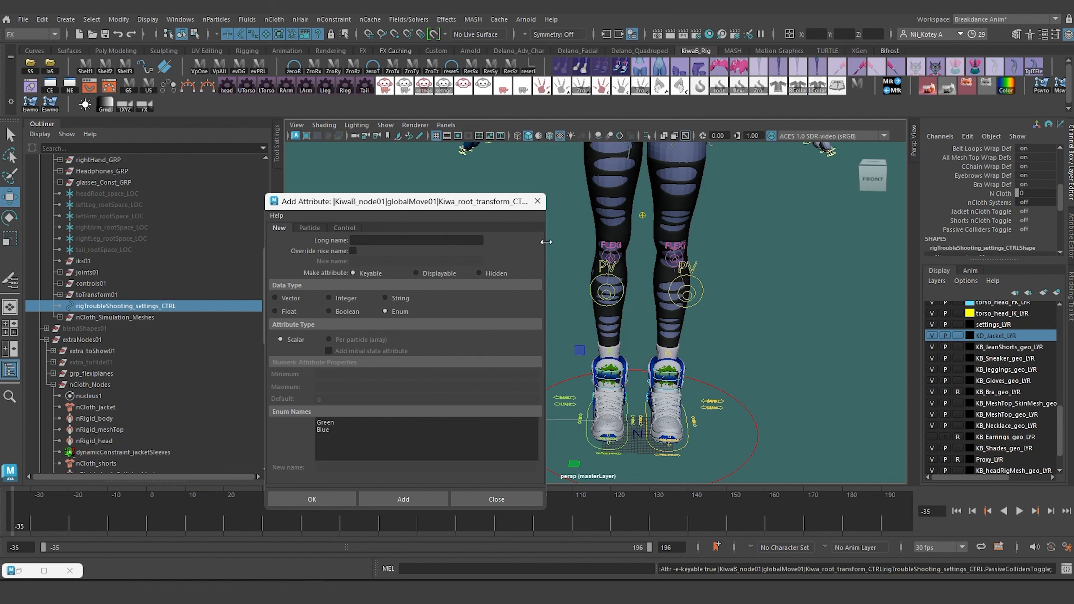
{"action": "left_click", "coordinate": [541, 206]}
- Load the nCloth_Nodes group into the Connection Editor and filter its input attributes by vis
{"action": "left_click_drag", "start_coordinate": [576, 337], "coordinate": [511, 329], "text": "alt"}
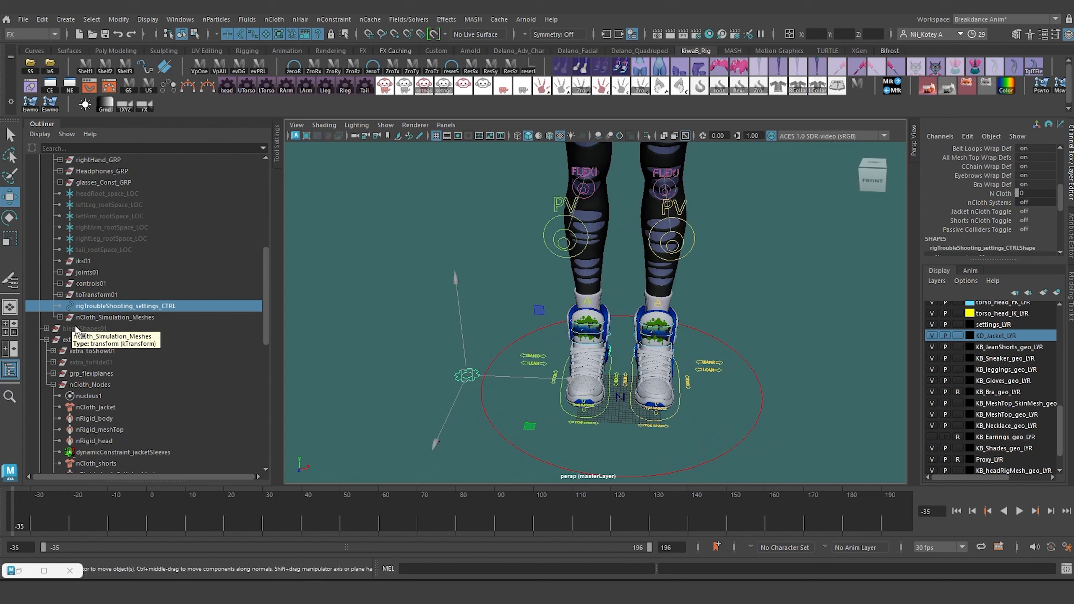
{"action": "left_click", "coordinate": [76, 385]}
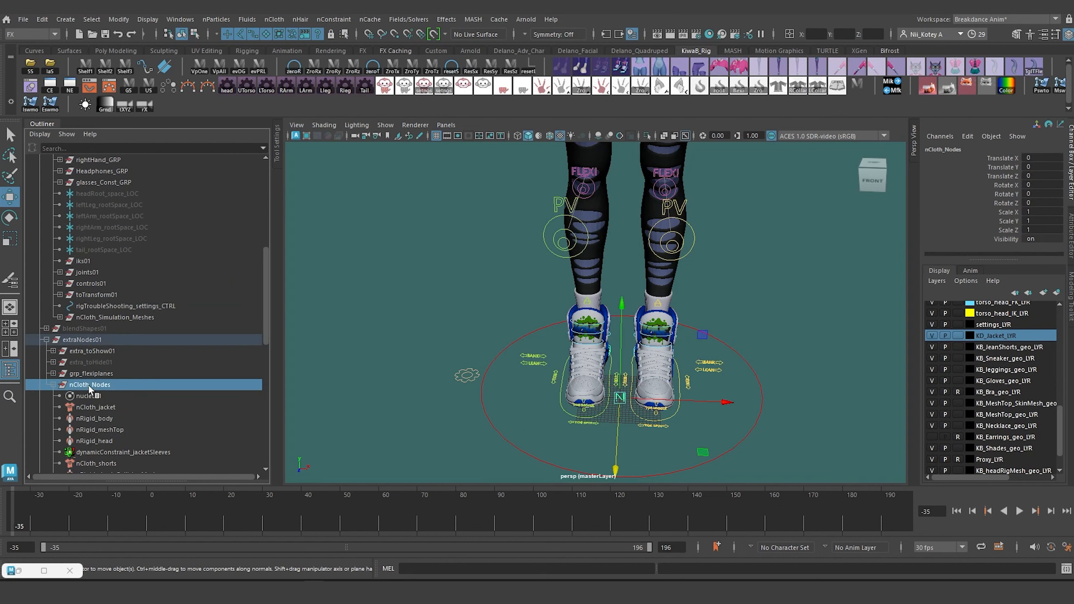
{"action": "left_click", "coordinate": [49, 86]}
{"action": "left_click", "coordinate": [416, 233]}
{"action": "left_click", "coordinate": [379, 250]}
{"action": "type", "text": "vis"}
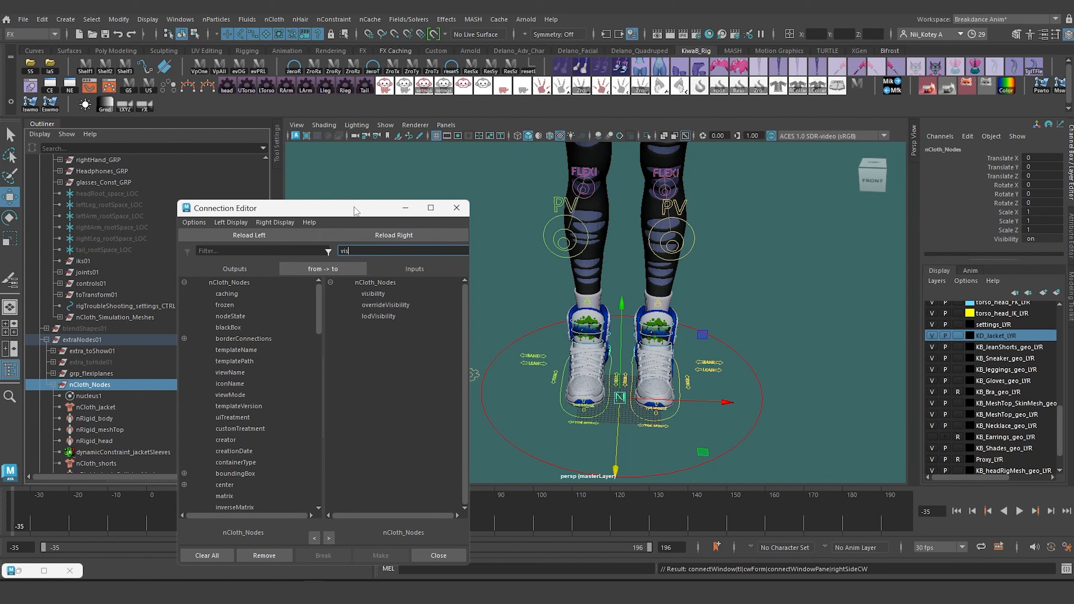
- Load rigTroubleShooting_settings_CTRL as the source and connect its nClothSystems attribute to the visibility of nCloth_Nodes
{"action": "left_click_drag", "start_coordinate": [355, 210], "coordinate": [796, 247]}
{"action": "left_click", "coordinate": [466, 374]}
{"action": "left_click", "coordinate": [712, 272]}
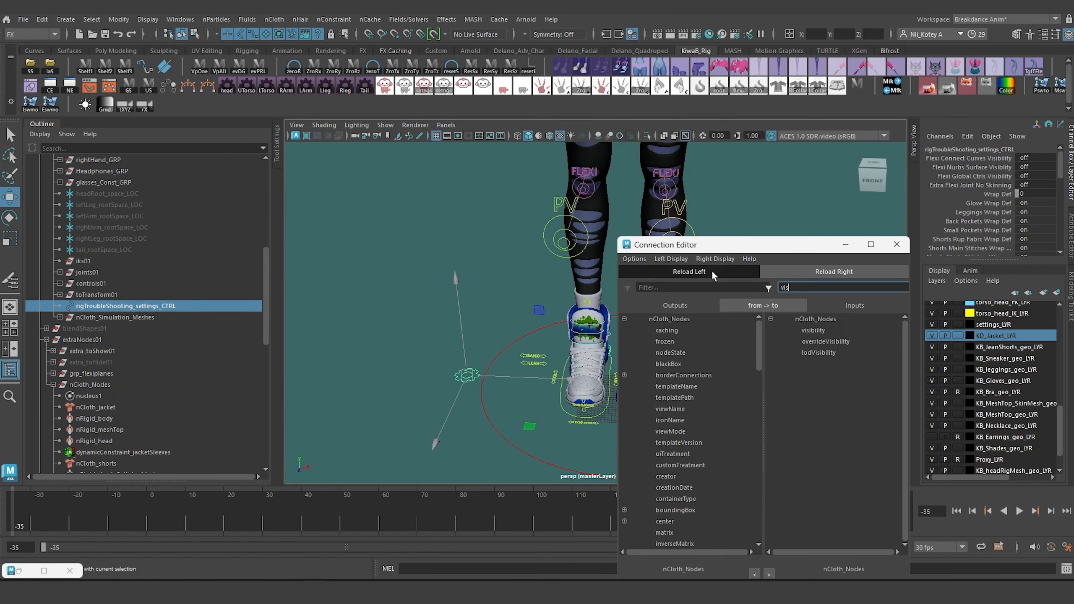
{"action": "left_click_drag", "start_coordinate": [701, 245], "coordinate": [641, 199]}
{"action": "scroll", "coordinate": [597, 408], "scroll_direction": "down", "scroll_amount": 15}
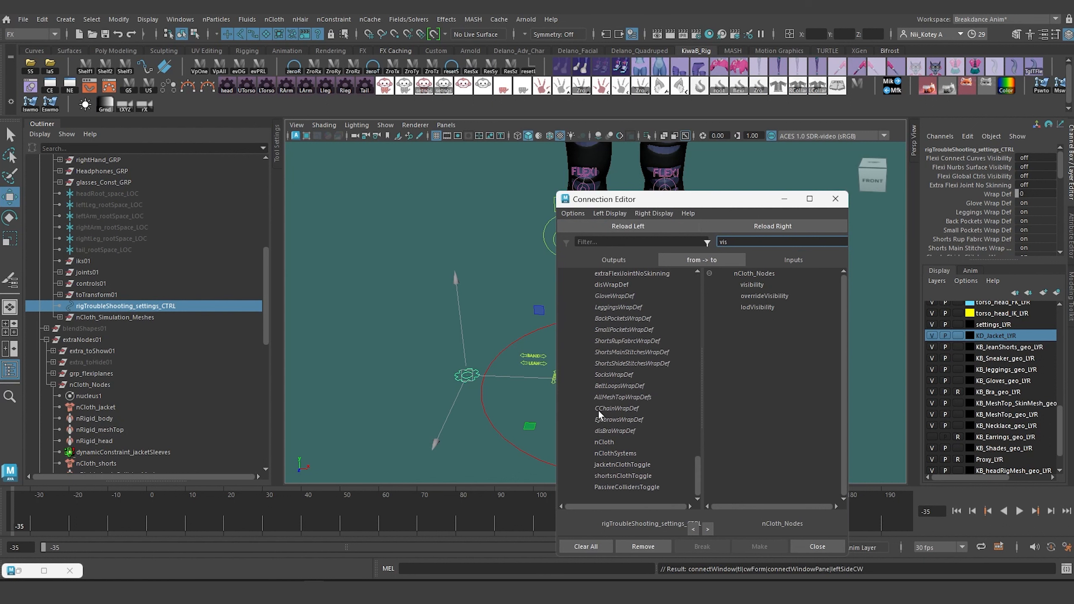
{"action": "left_click", "coordinate": [617, 456]}
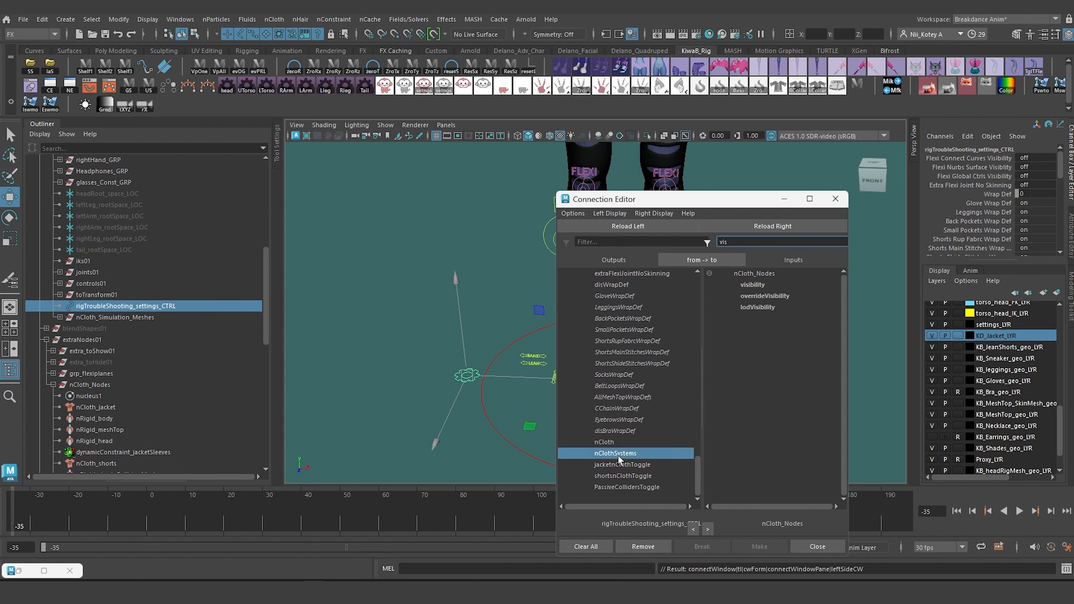
{"action": "left_click", "coordinate": [756, 284]}
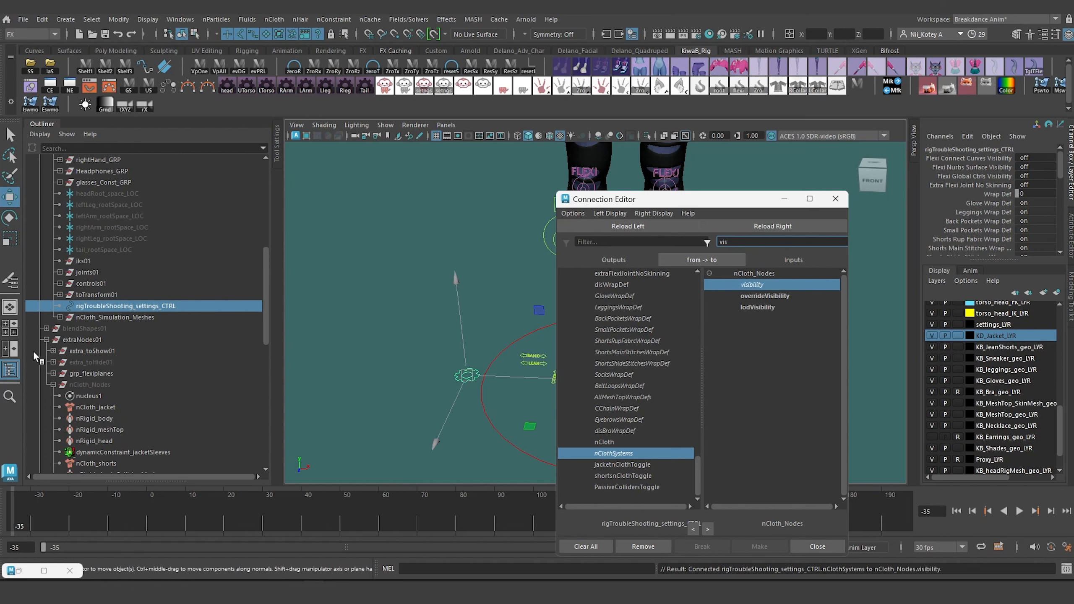
- Switch the nCloth Systems attribute of rigTroubleShooting_settings_CTRL to on
{"action": "left_click_drag", "start_coordinate": [659, 199], "coordinate": [784, 280]}
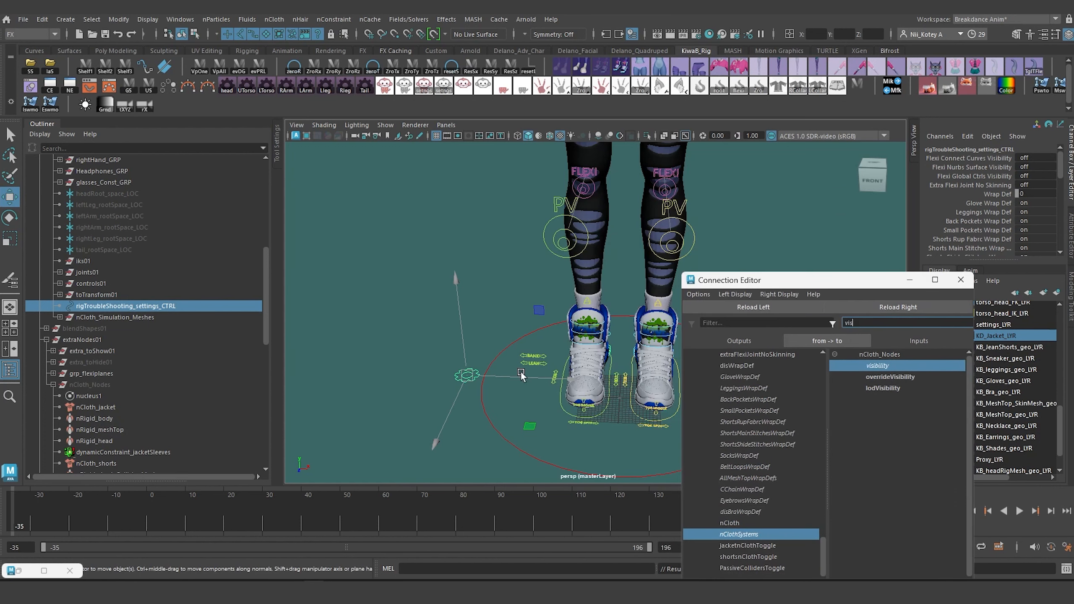
{"action": "left_click", "coordinate": [419, 371]}
{"action": "left_click_drag", "start_coordinate": [444, 358], "coordinate": [468, 386]}
{"action": "scroll", "coordinate": [987, 221], "scroll_direction": "down", "scroll_amount": 5}
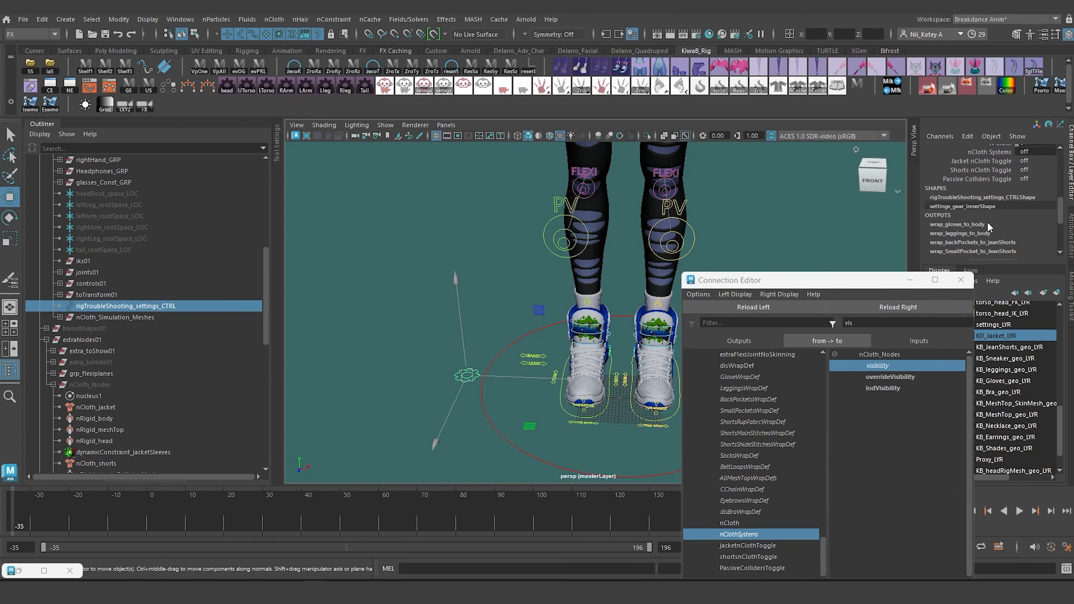
{"action": "left_click", "coordinate": [990, 151]}
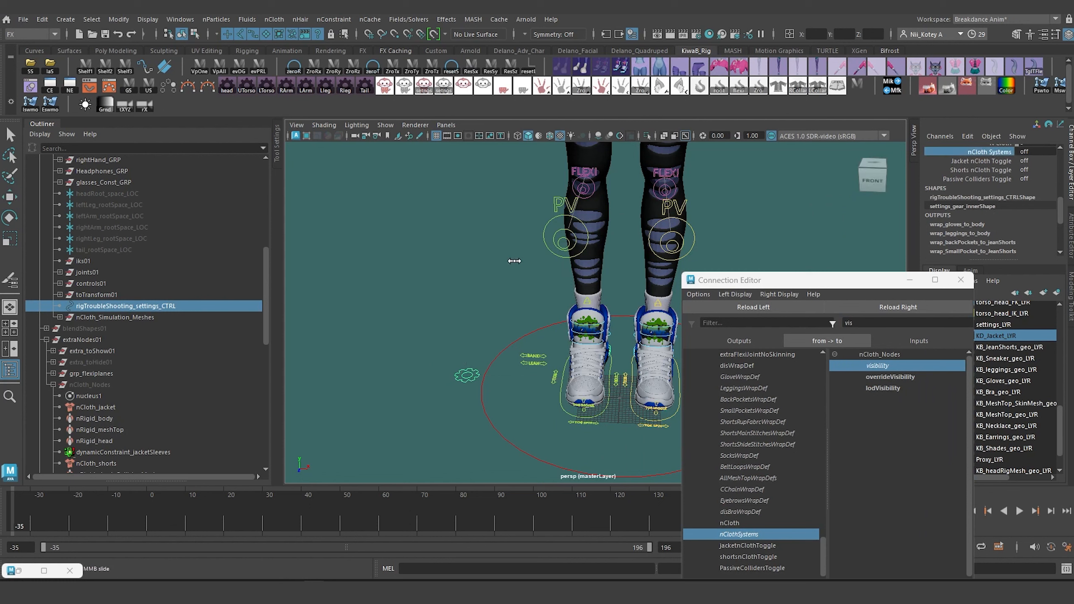
{"action": "middle_click_drag", "start_coordinate": [426, 265], "coordinate": [594, 273]}
- Expand nCloth_Simulation_Meshes and unhide jacket_nCloth_geo and JeanShorts_nCloth_geo
{"action": "left_click_drag", "start_coordinate": [788, 281], "coordinate": [502, 232]}
{"action": "left_click_drag", "start_coordinate": [572, 232], "coordinate": [589, 287]}
{"action": "right_click_drag", "start_coordinate": [785, 305], "coordinate": [779, 271], "text": "alt"}
{"action": "middle_click_drag", "start_coordinate": [752, 244], "coordinate": [741, 371], "text": "alt"}
{"action": "left_click_drag", "start_coordinate": [729, 358], "coordinate": [666, 257], "text": "alt"}
{"action": "middle_click_drag", "start_coordinate": [639, 217], "coordinate": [644, 239], "text": "alt"}
{"action": "scroll", "coordinate": [643, 239], "scroll_direction": "up", "scroll_amount": 4}
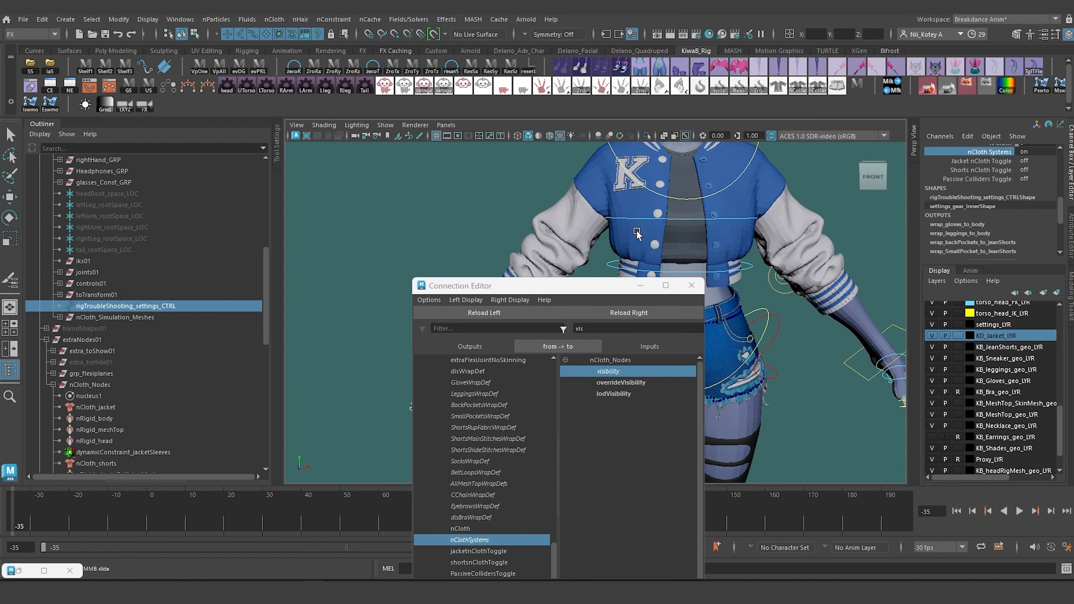
{"action": "scroll", "coordinate": [164, 284], "scroll_direction": "up", "scroll_amount": 8}
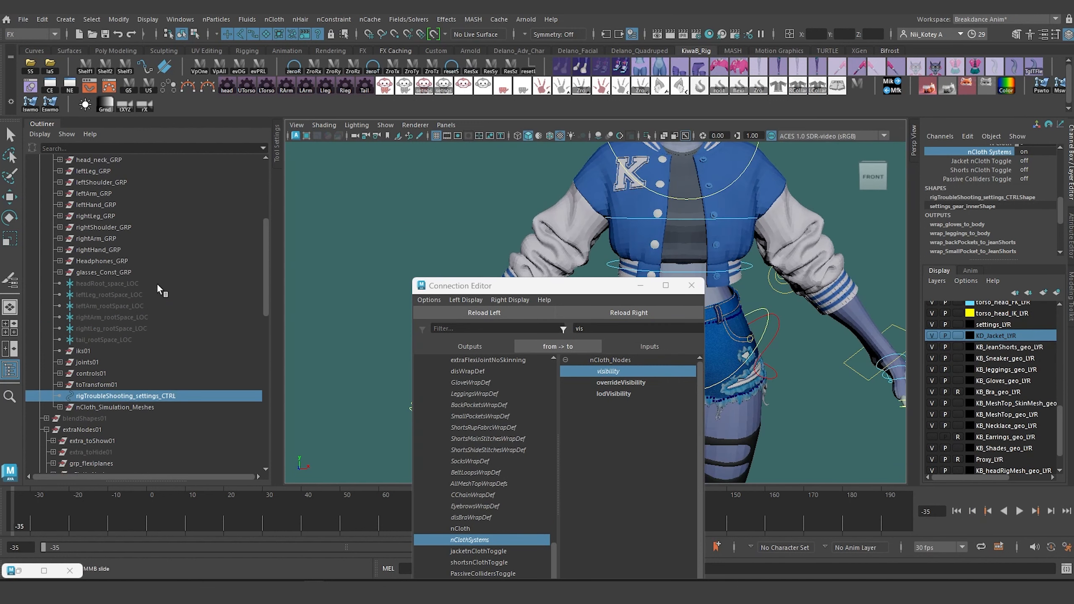
{"action": "scroll", "coordinate": [77, 254], "scroll_direction": "down", "scroll_amount": 5}
{"action": "left_click", "coordinate": [59, 407]}
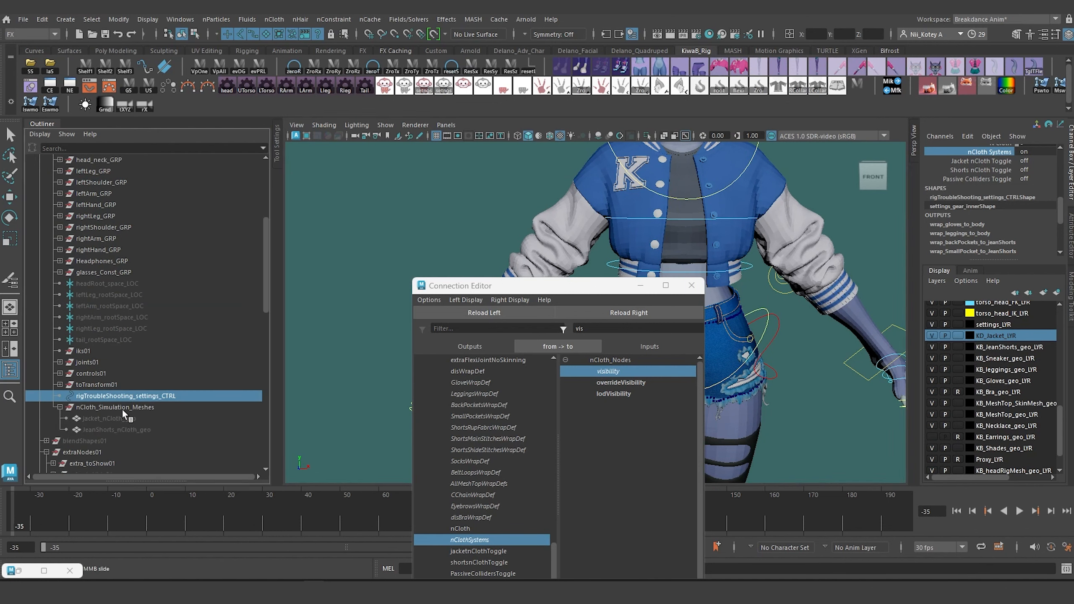
{"action": "left_click", "coordinate": [124, 417]}
{"action": "left_click", "coordinate": [127, 428], "text": "shift"}
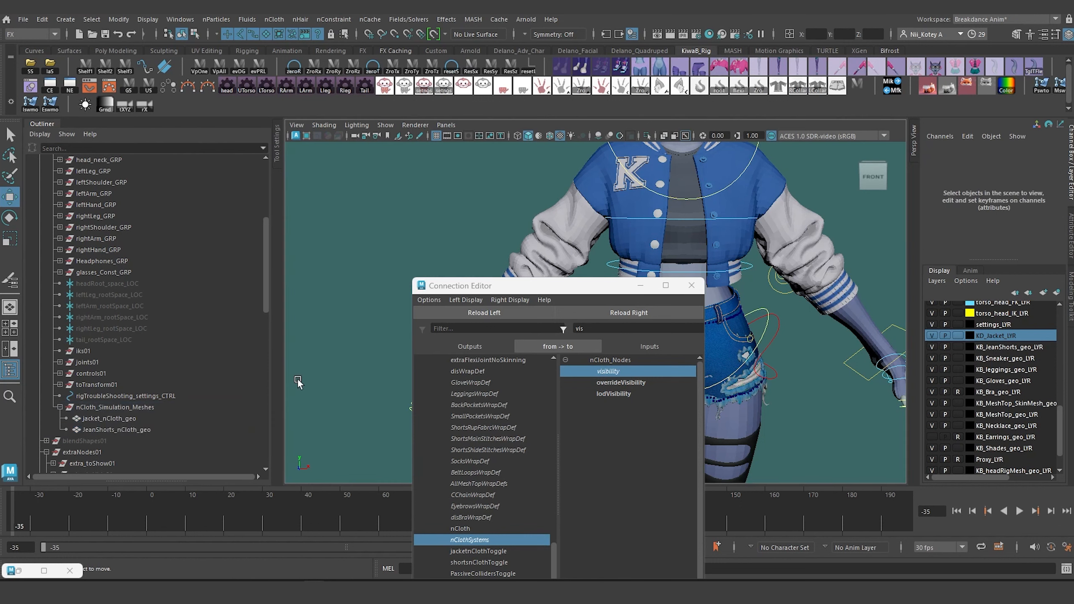
- Select the nCloth_jacket node inside the nCloth_Nodes group and show its nCloth_jacketShape attributes
{"action": "left_click", "coordinate": [135, 419]}
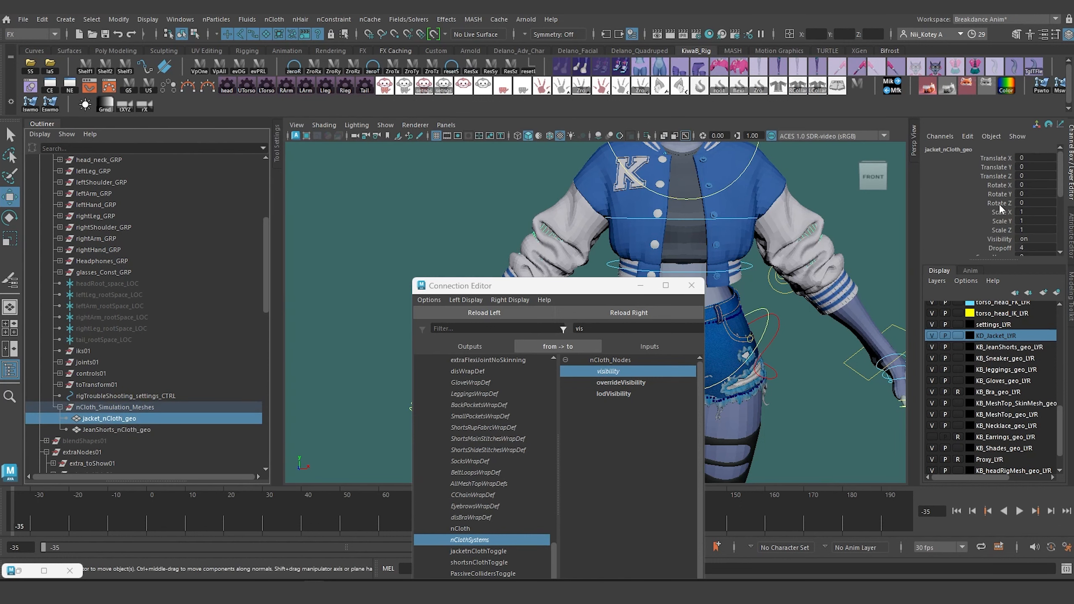
{"action": "left_click_drag", "start_coordinate": [602, 292], "coordinate": [532, 295]}
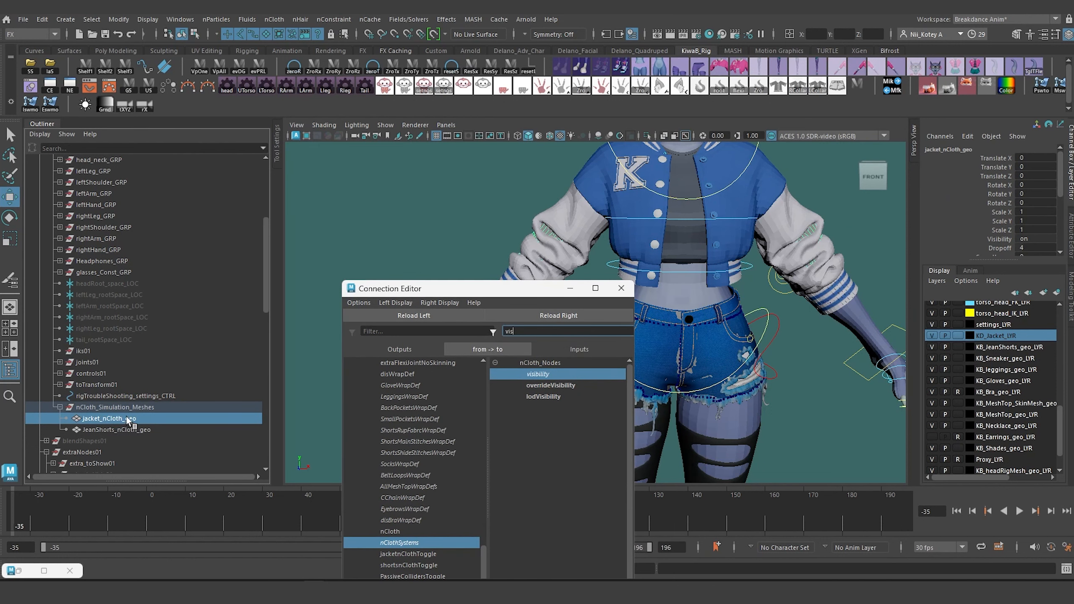
{"action": "scroll", "coordinate": [106, 358], "scroll_direction": "down", "scroll_amount": 8}
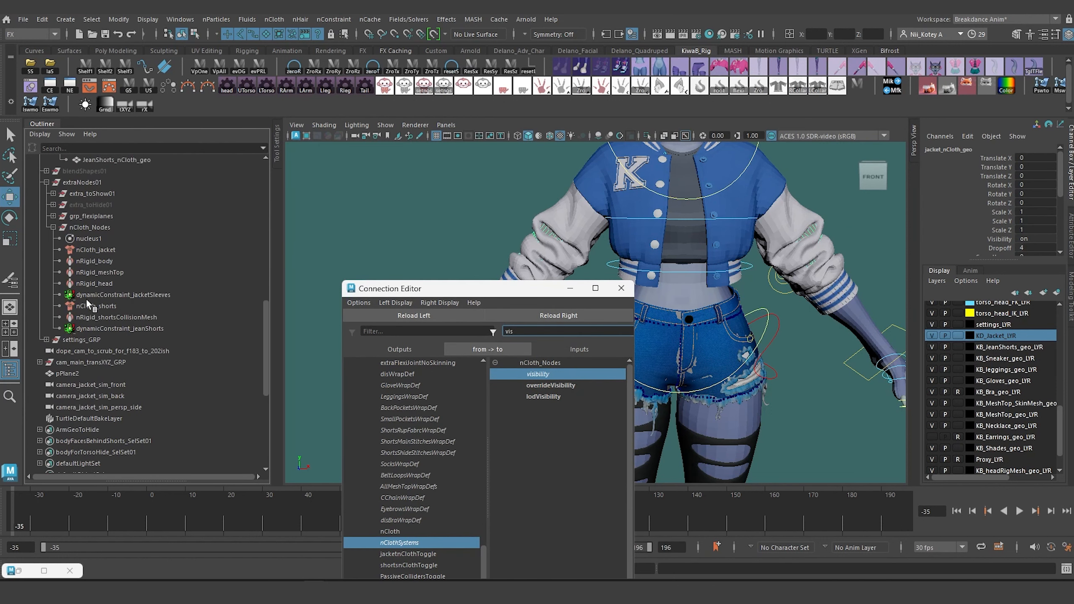
{"action": "left_click", "coordinate": [94, 250]}
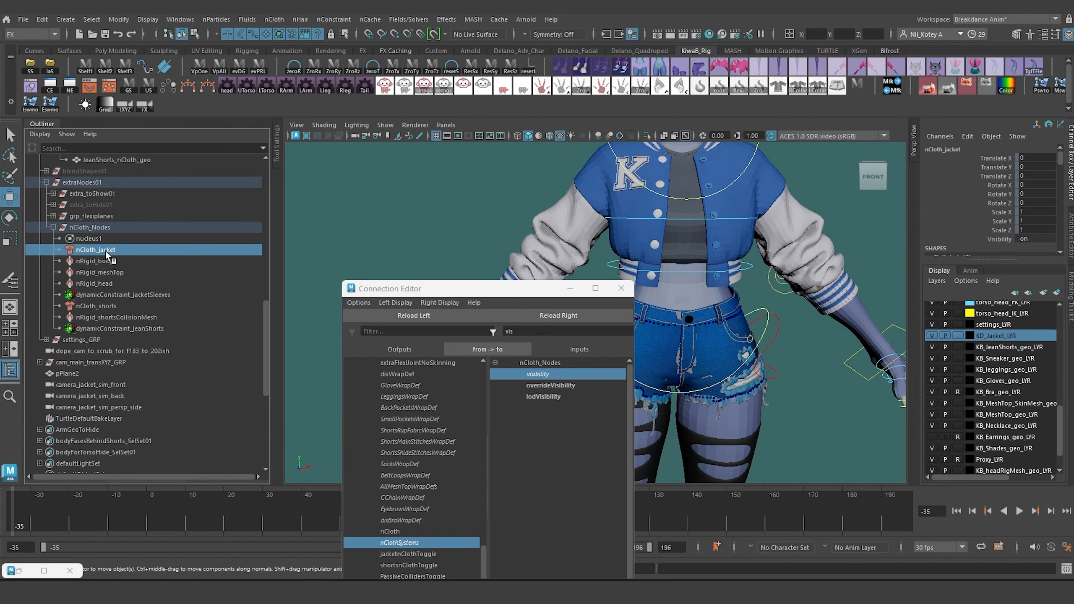
{"action": "left_click_drag", "start_coordinate": [530, 296], "coordinate": [537, 222]}
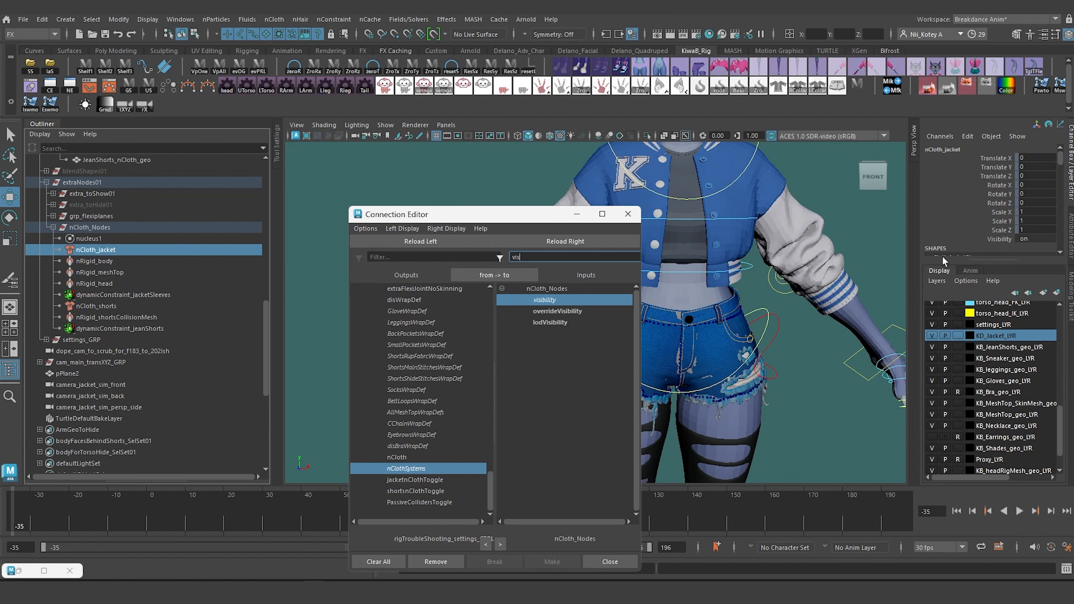
{"action": "left_click", "coordinate": [1070, 232]}
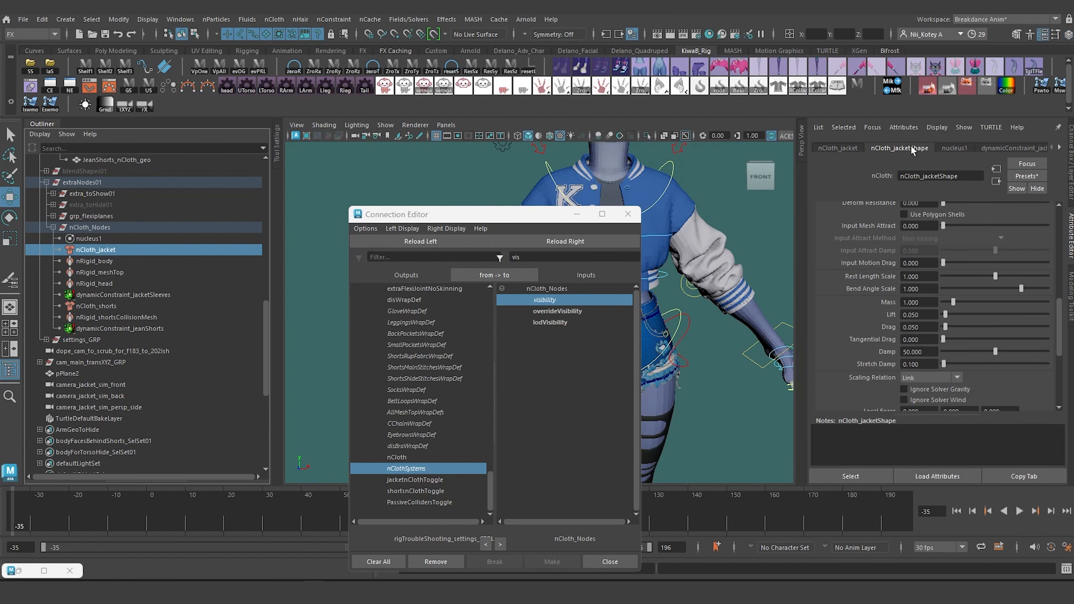
- Load nCloth_jacketShape as the connection target, filter its inputs by isdy, and connect jacketnClothToggle to its isDynamic attribute
{"action": "left_click", "coordinate": [577, 243]}
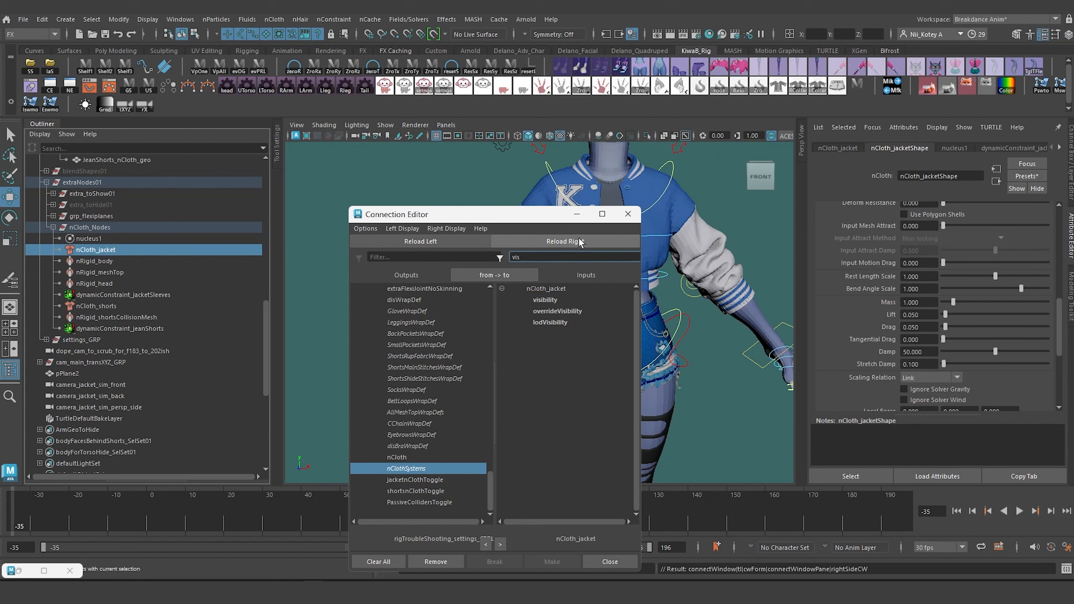
{"action": "double_click", "coordinate": [511, 255]}
{"action": "type", "text": "isdy"}
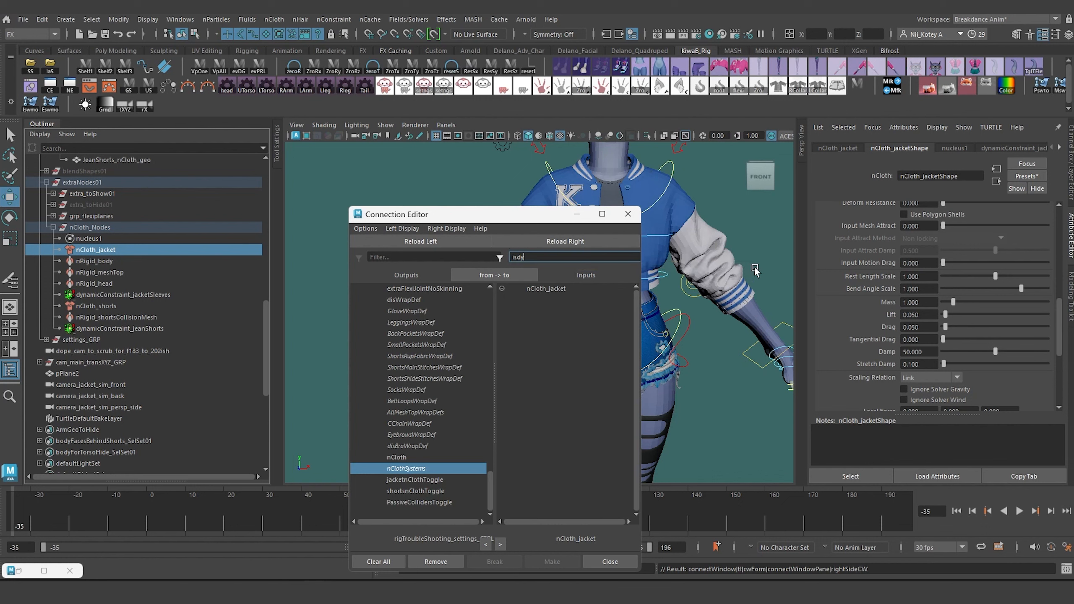
{"action": "left_click", "coordinate": [879, 475]}
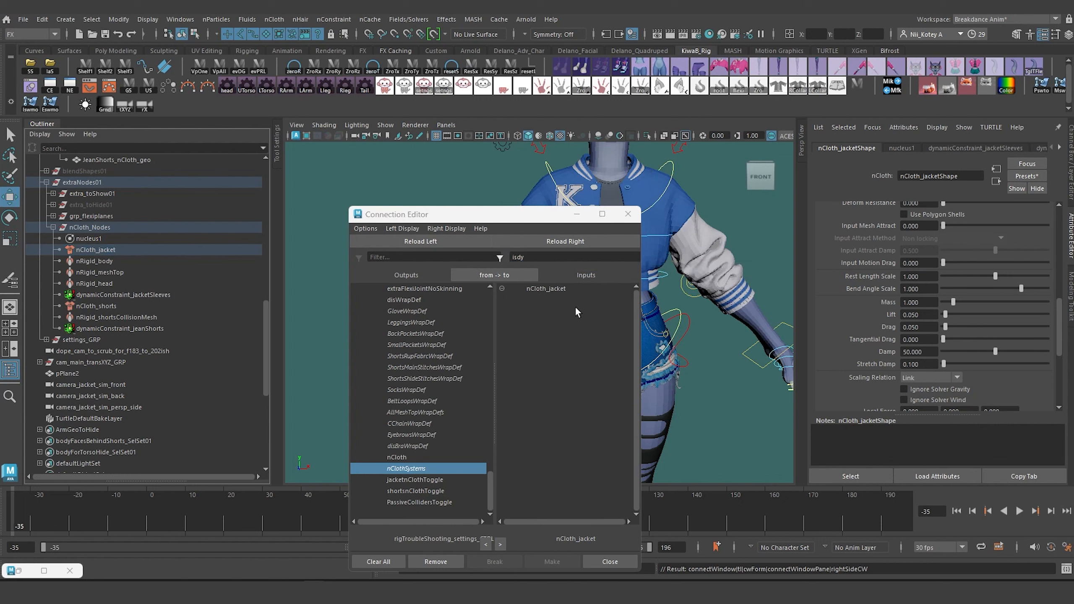
{"action": "left_click", "coordinate": [565, 241]}
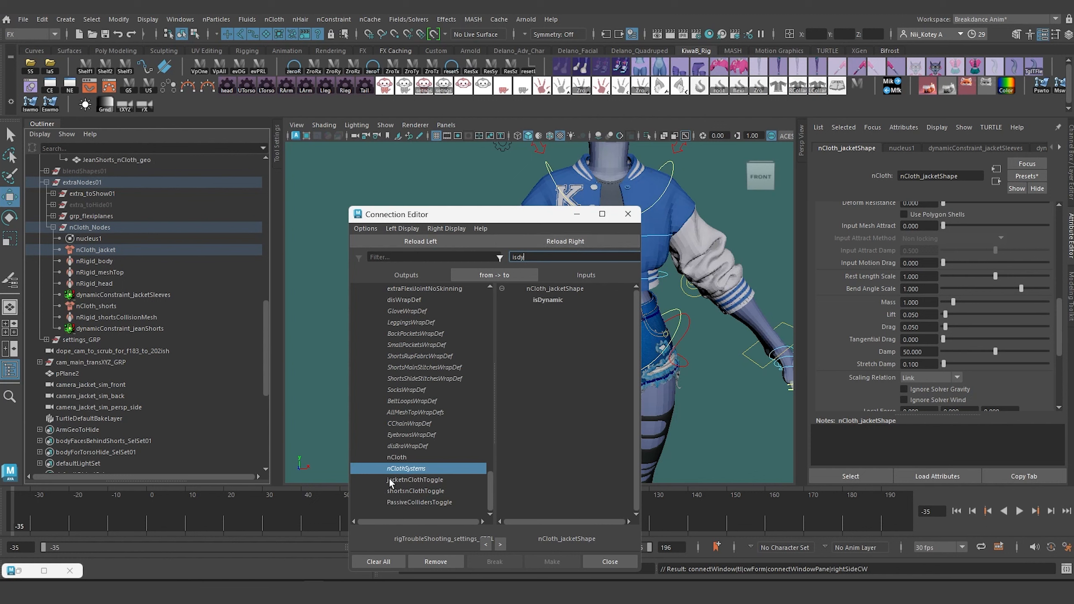
{"action": "left_click", "coordinate": [409, 480]}
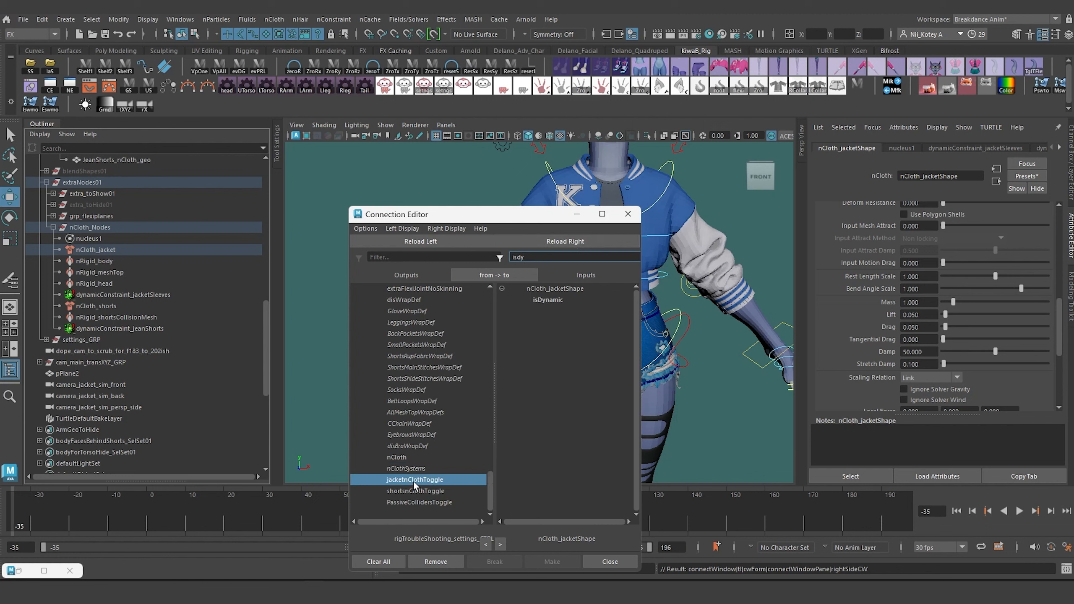
{"action": "left_click", "coordinate": [545, 300]}
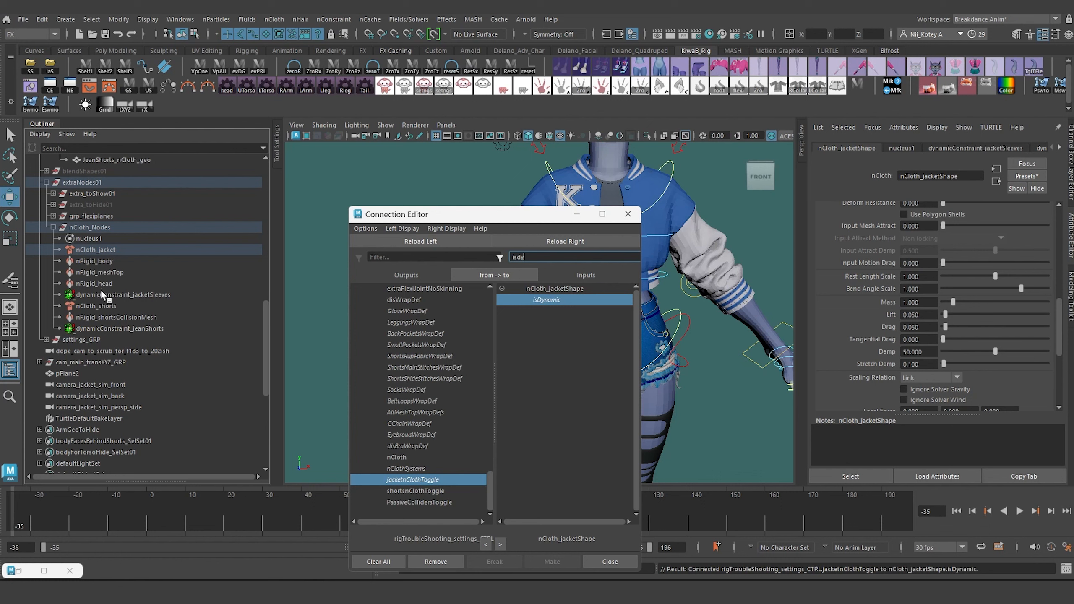
- Load nCloth_shortsShape as the connection target and connect shortsnClothToggle to its isDynamic attribute
{"action": "left_click", "coordinate": [97, 306]}
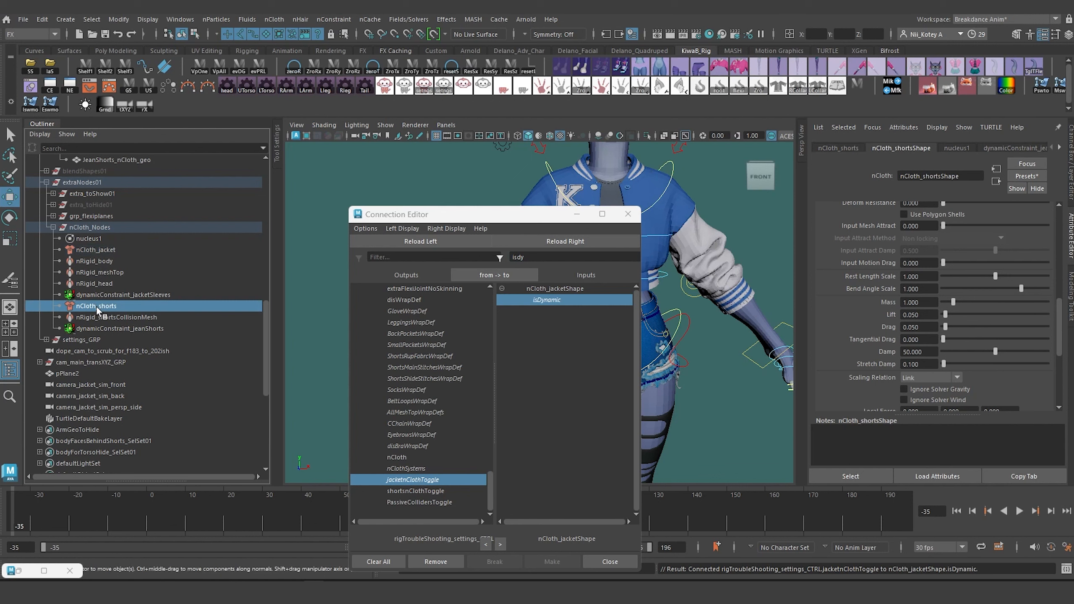
{"action": "key", "text": "Down"}
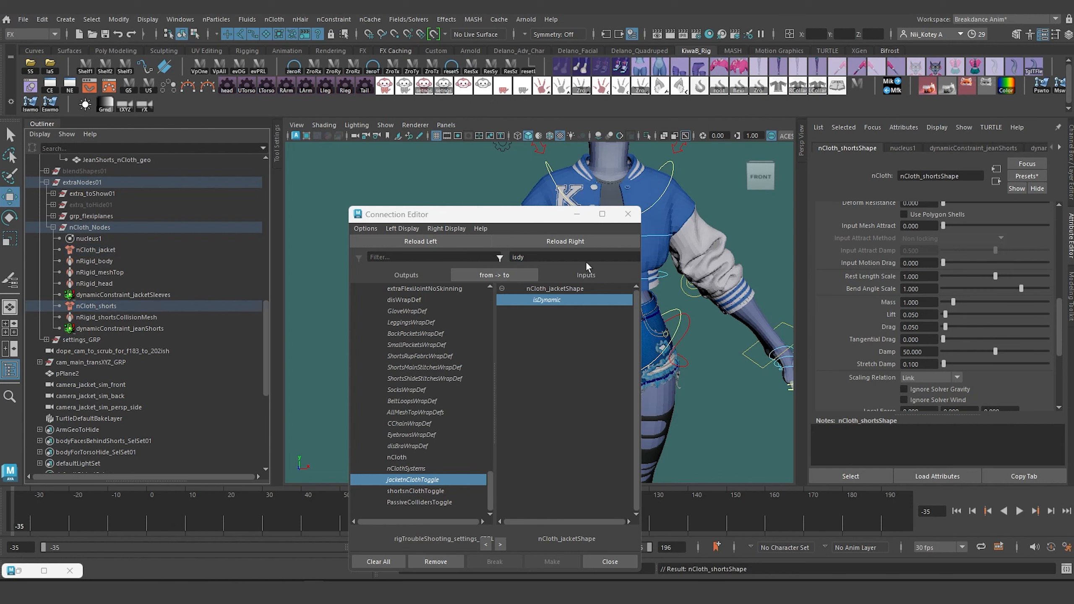
{"action": "left_click", "coordinate": [582, 241]}
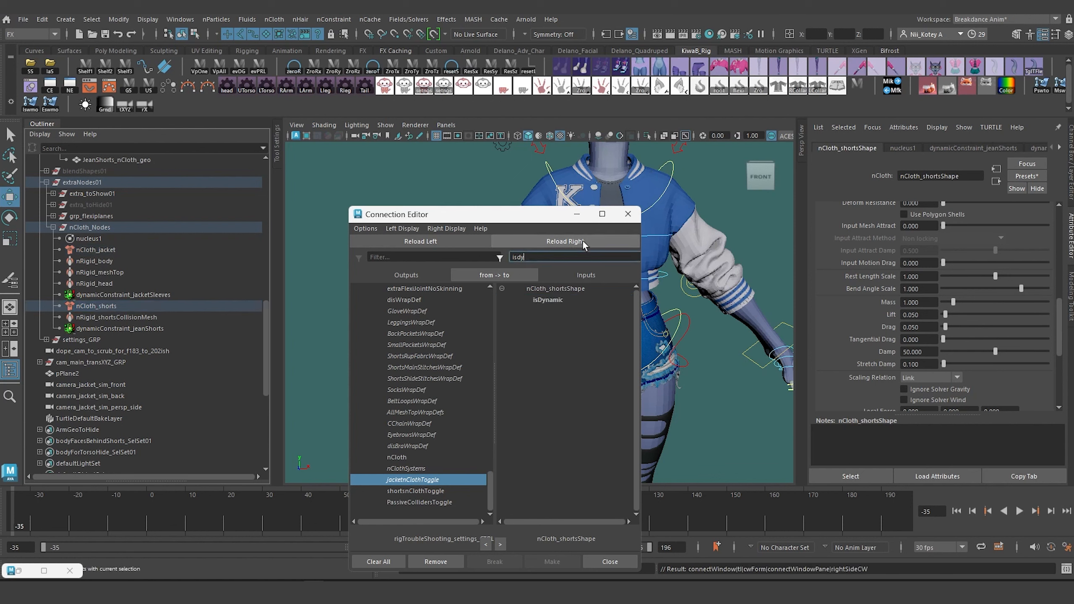
{"action": "left_click", "coordinate": [414, 491]}
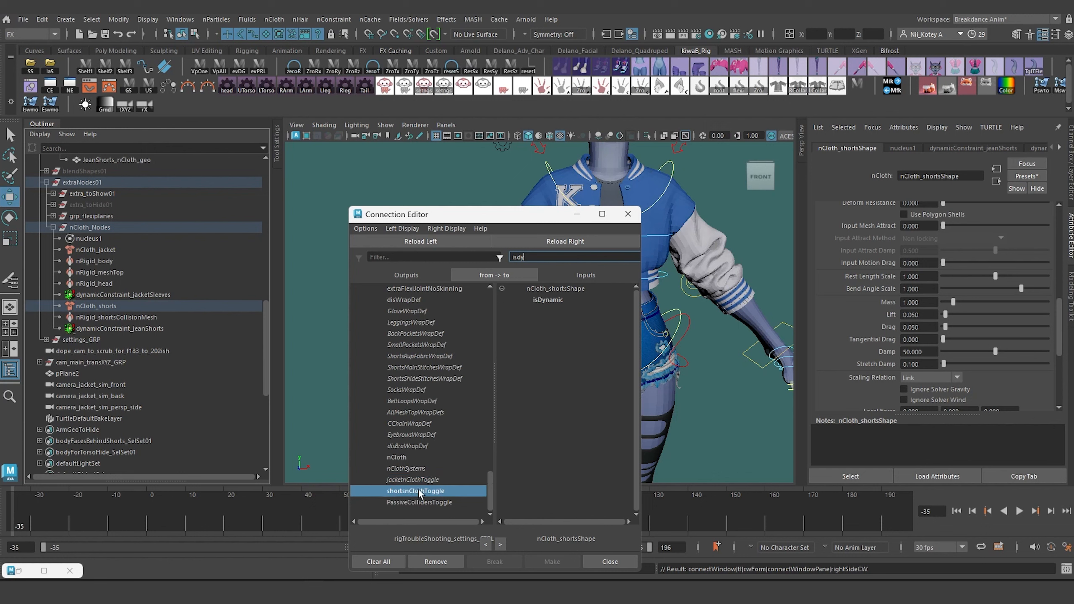
{"action": "left_click", "coordinate": [551, 298]}
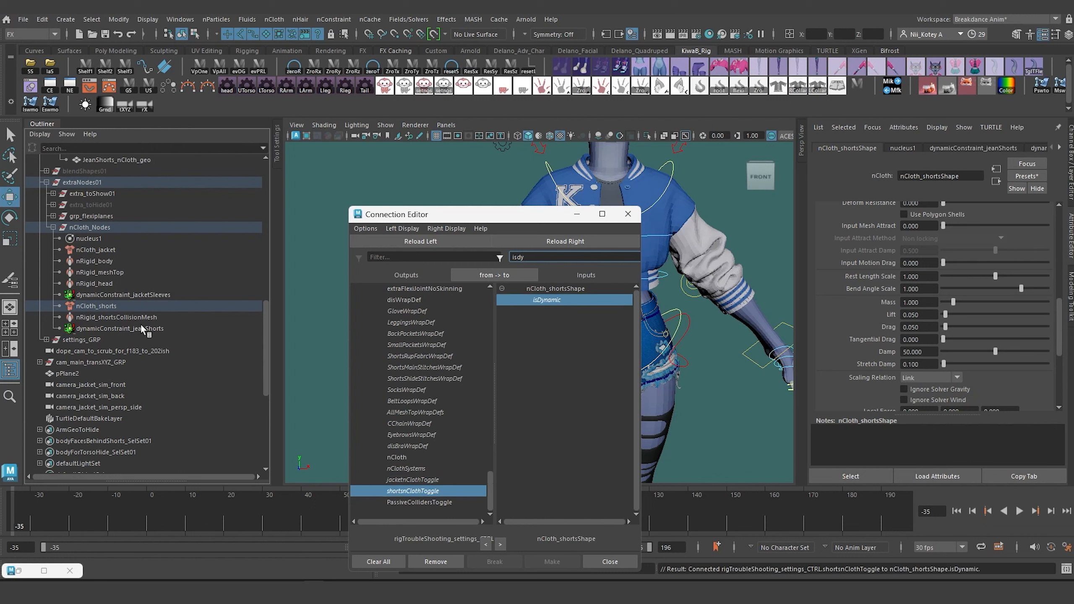
- Load the shape nodes of nRigid_body, nRigid_meshTop, nRigid_head and nRigid_shortsCollisionMesh together as the connection targets
{"action": "left_click", "coordinate": [90, 260]}
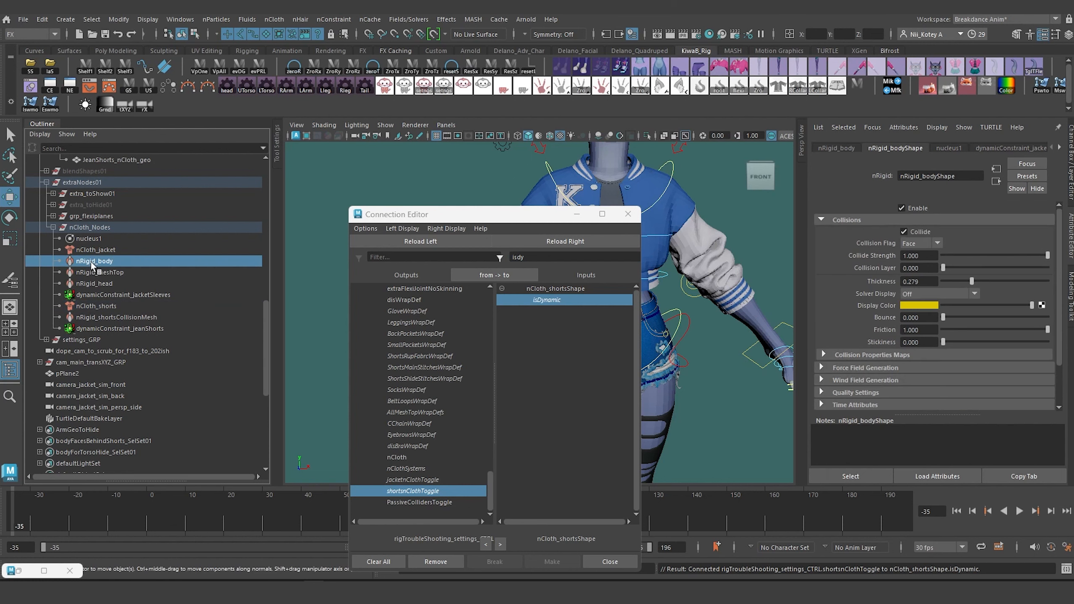
{"action": "left_click", "coordinate": [98, 272], "text": "shift"}
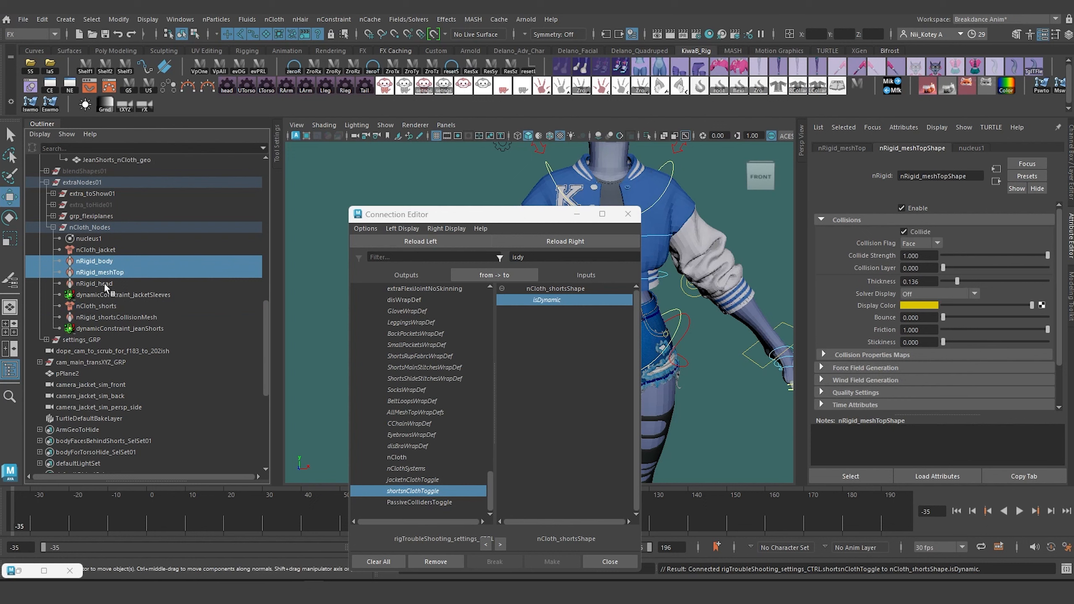
{"action": "left_click", "coordinate": [104, 282], "text": "shift"}
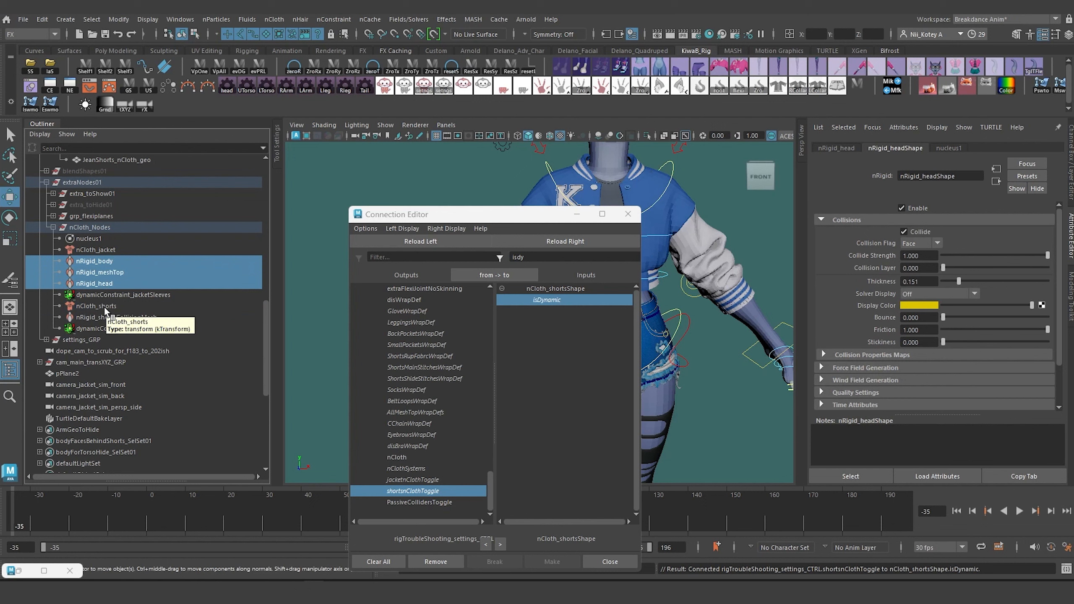
{"action": "left_click", "coordinate": [105, 318], "text": "ctrl"}
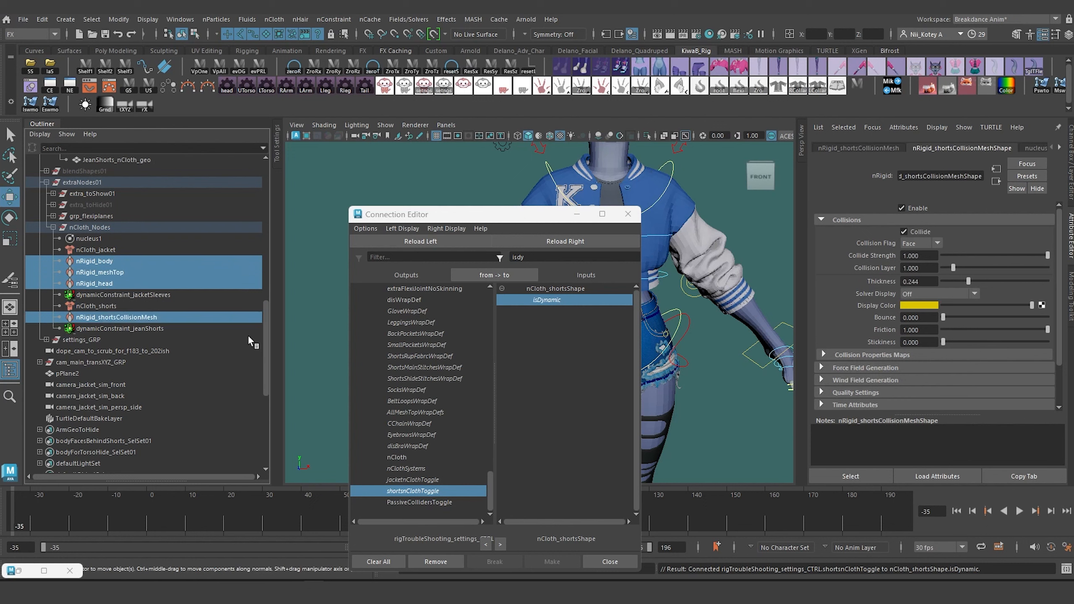
{"action": "key", "text": "Down"}
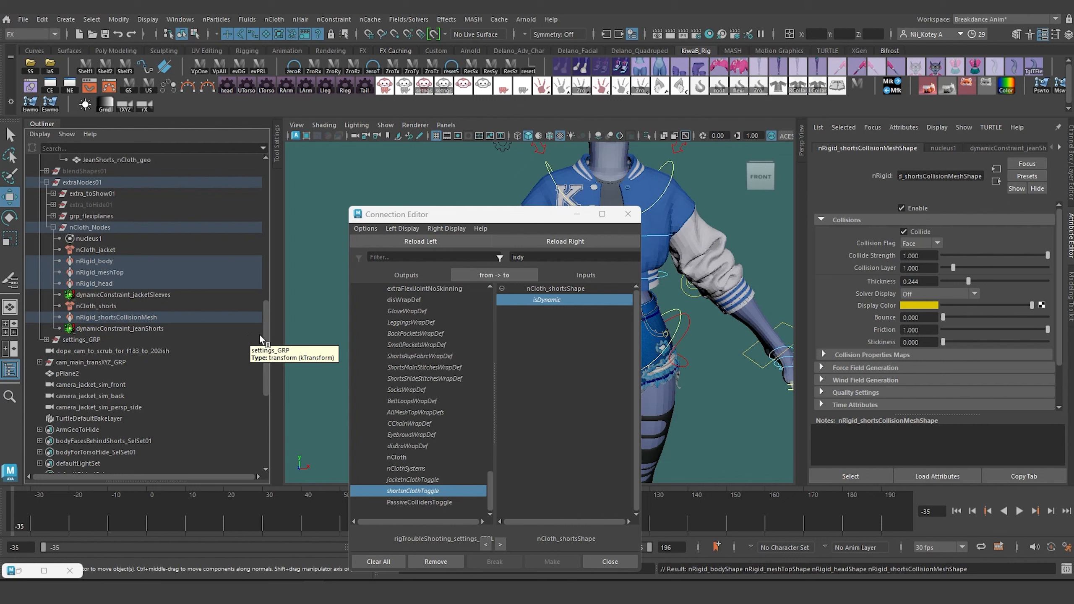
{"action": "left_click", "coordinate": [588, 240]}
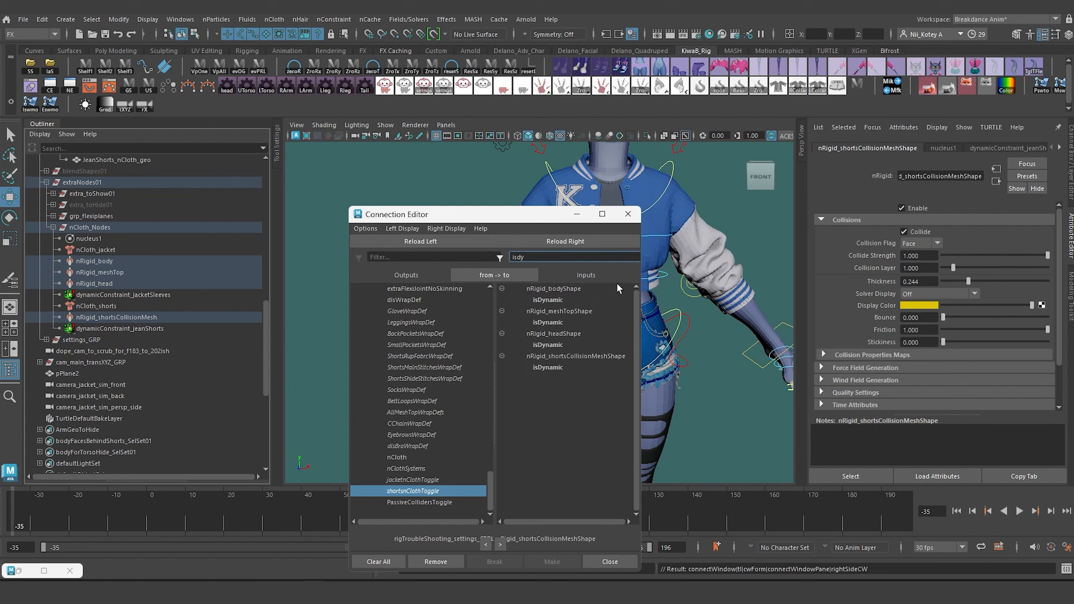
- Connect shortsnClothToggle to isDynamic on all four loaded nRigid shapes and minimize the Connection Editor
{"action": "left_click", "coordinate": [554, 299]}
{"action": "left_click", "coordinate": [556, 321]}
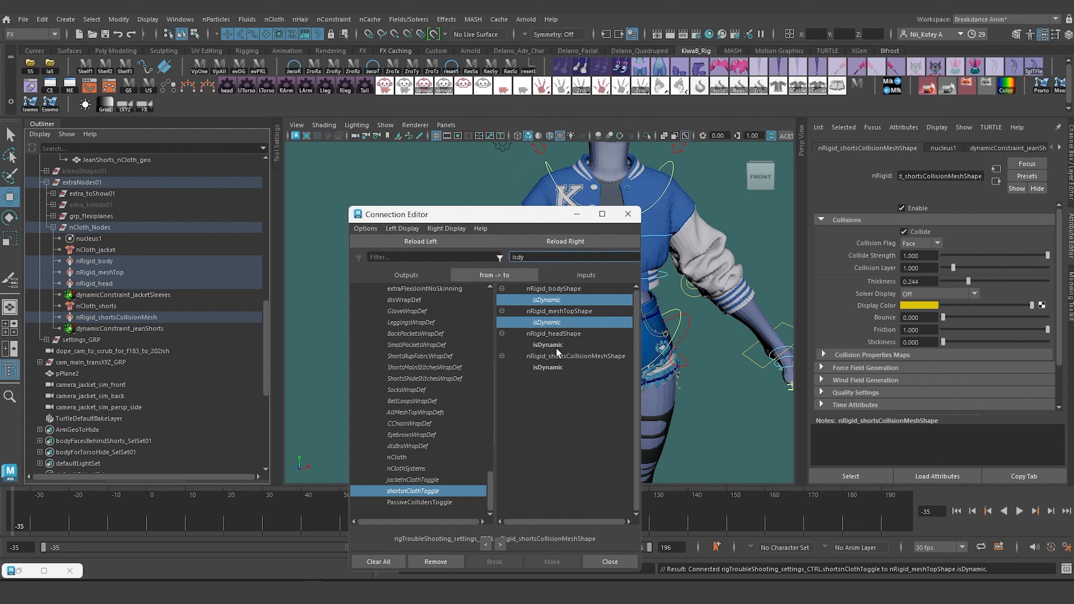
{"action": "left_click", "coordinate": [557, 345]}
{"action": "left_click", "coordinate": [552, 368]}
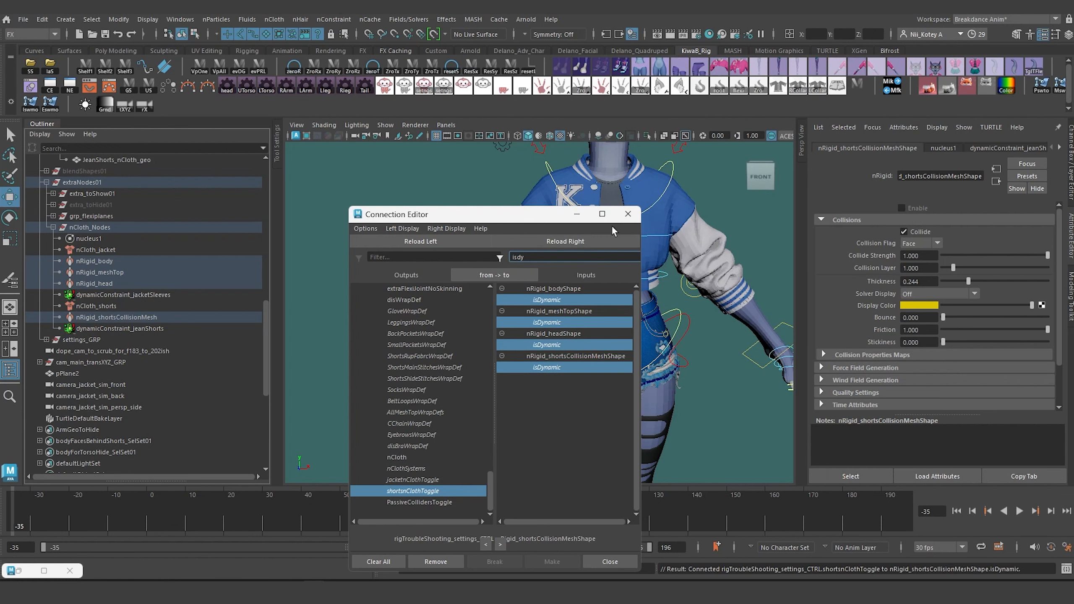
{"action": "left_click", "coordinate": [577, 216]}
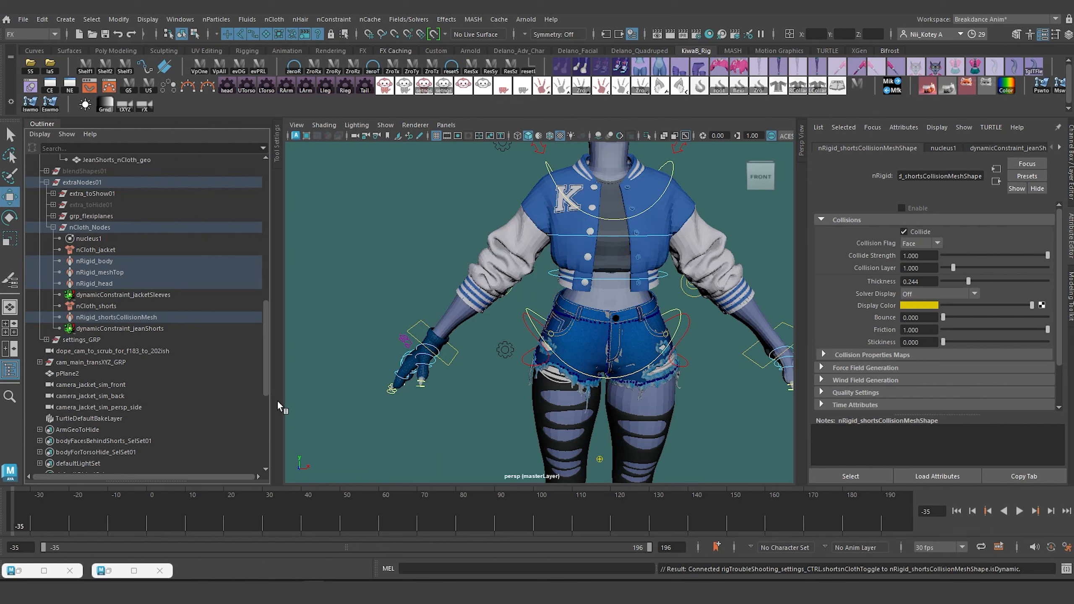
- Select the rigTroubleShooting_settings_CTRL gear beside the feet and display its channel attributes
{"action": "left_click", "coordinate": [466, 415]}
{"action": "middle_click_drag", "start_coordinate": [485, 390], "coordinate": [474, 333], "text": "alt"}
{"action": "scroll", "coordinate": [474, 334], "scroll_direction": "down", "scroll_amount": 3}
{"action": "left_click_drag", "start_coordinate": [475, 338], "coordinate": [470, 371], "text": "alt"}
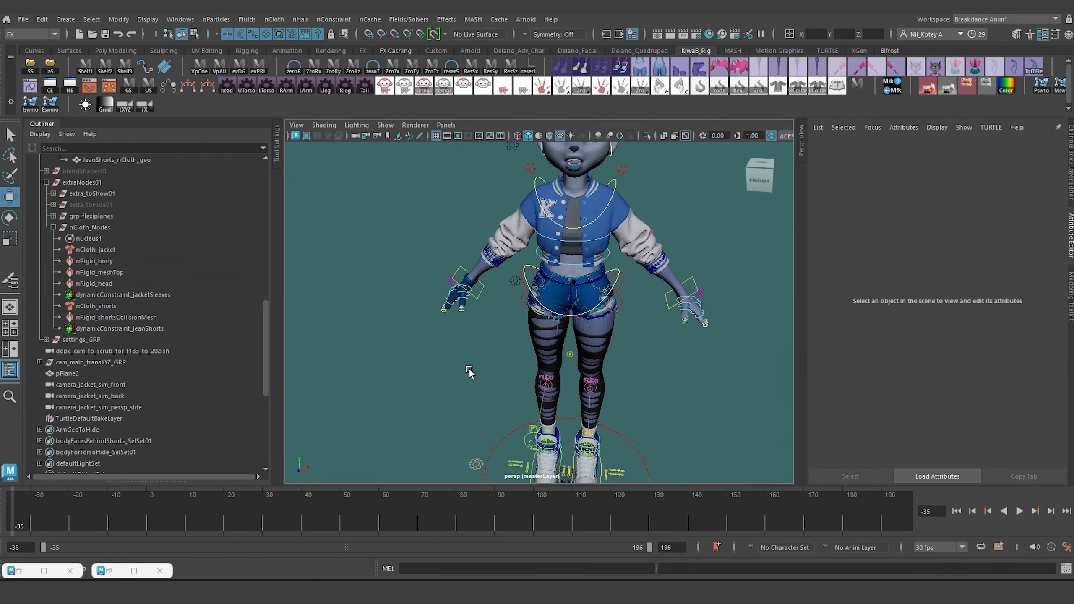
{"action": "left_click_drag", "start_coordinate": [463, 435], "coordinate": [481, 454]}
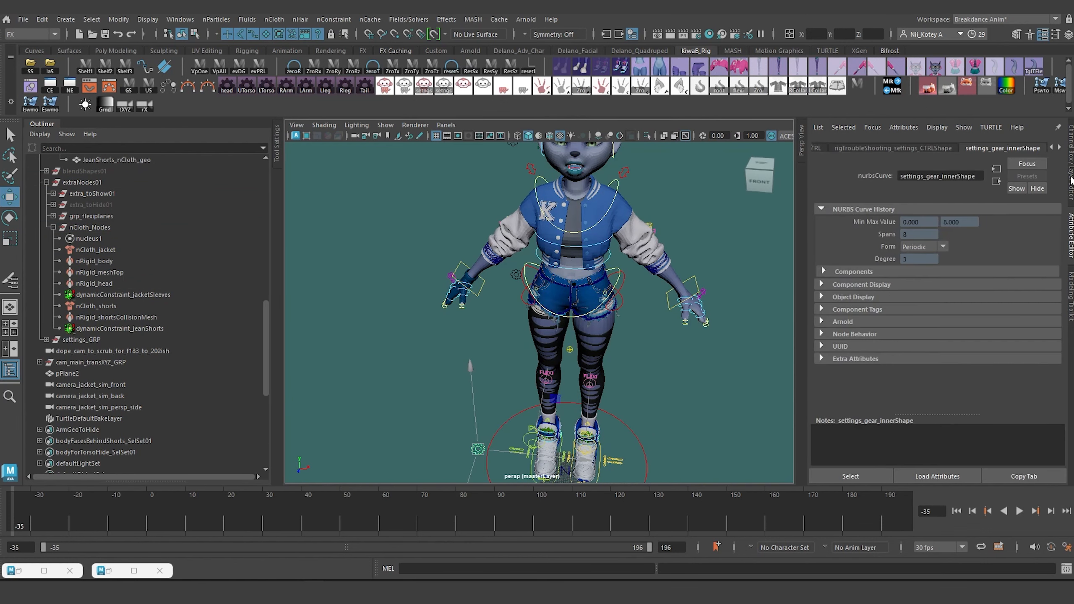
{"action": "key", "text": "ctrl+a"}
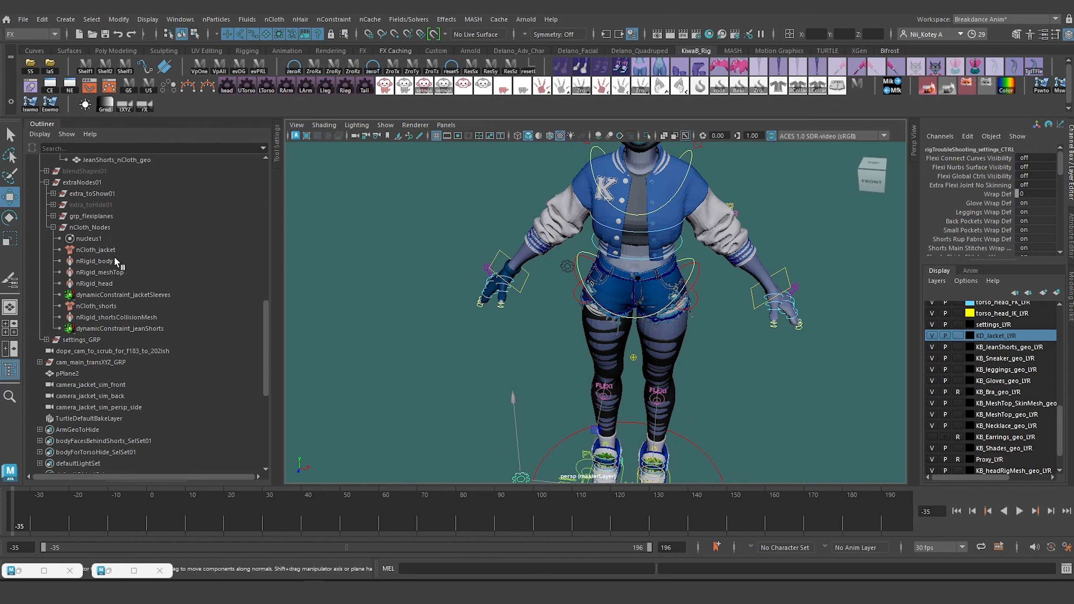
- Open a floating copy of the nCloth_jacketShape attributes and place it beside the character
{"action": "left_click", "coordinate": [97, 250]}
{"action": "key", "text": "ctrl+a"}
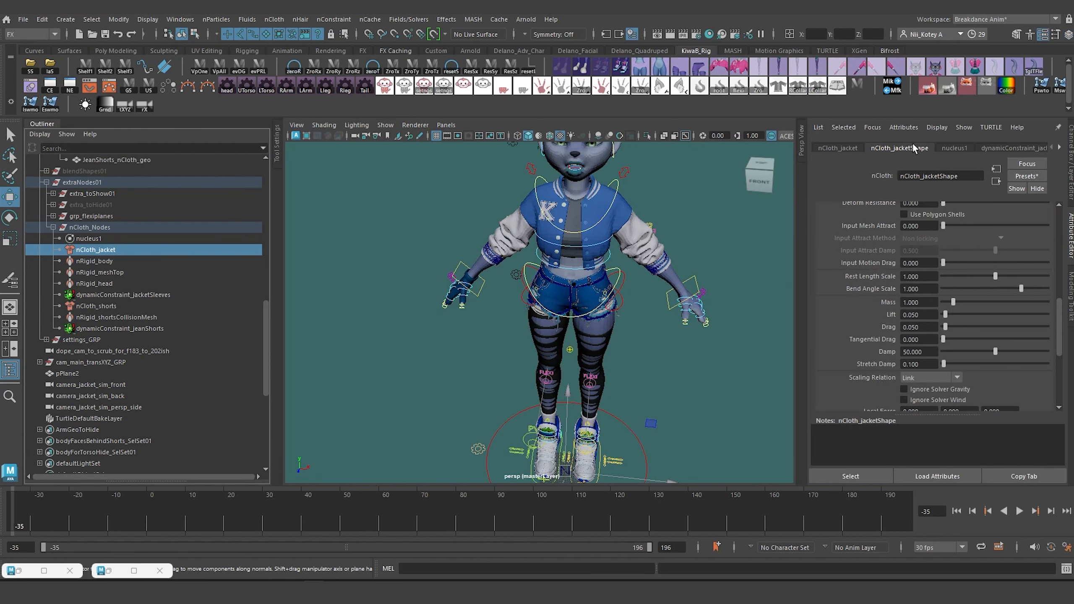
{"action": "scroll", "coordinate": [928, 249], "scroll_direction": "up", "scroll_amount": 5}
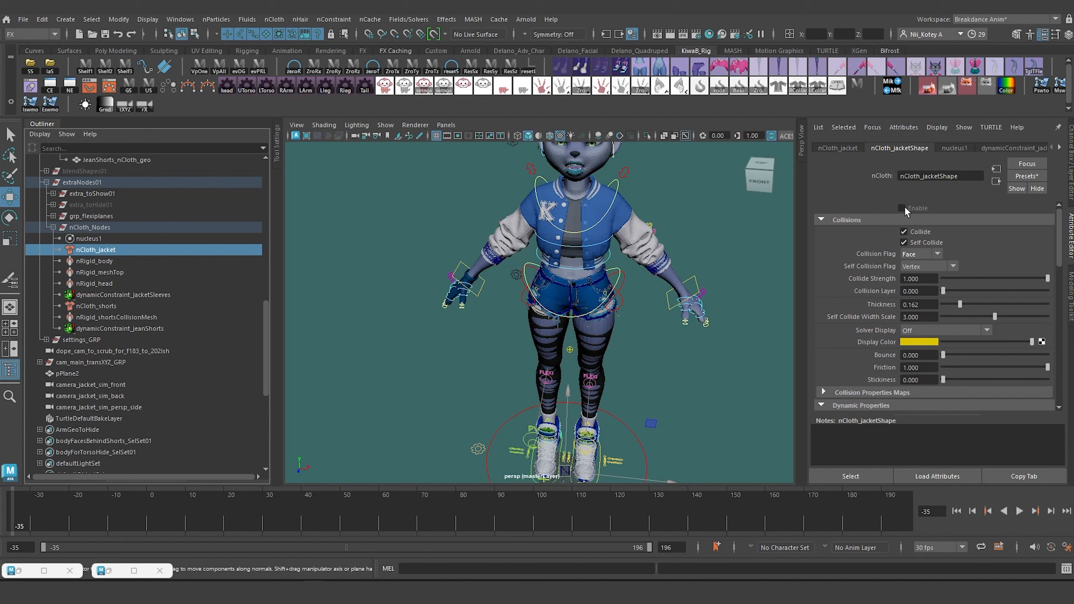
{"action": "left_click", "coordinate": [1023, 475]}
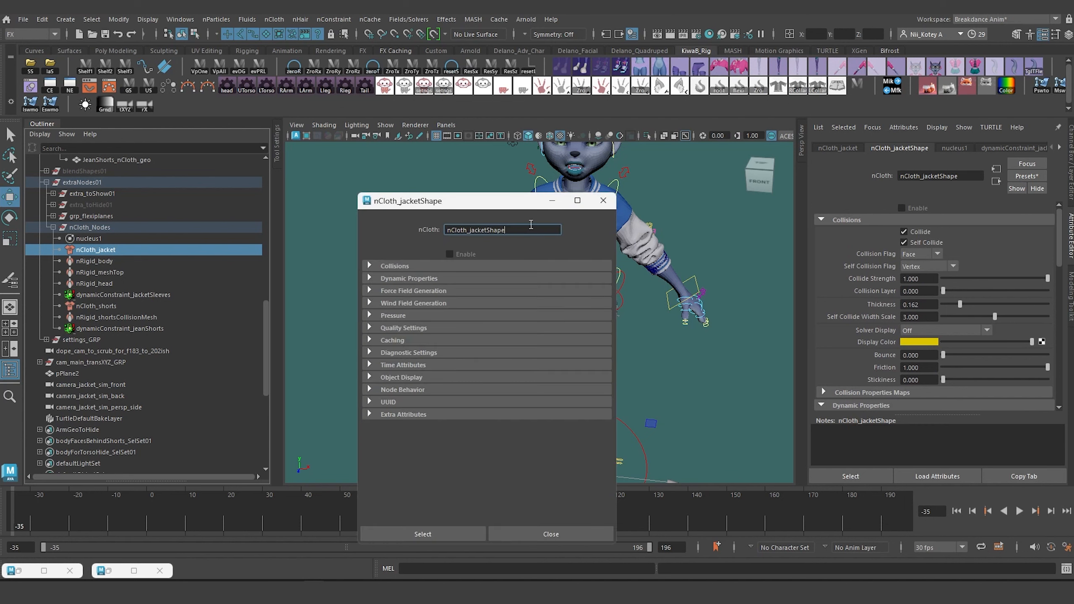
{"action": "left_click_drag", "start_coordinate": [500, 207], "coordinate": [343, 317]}
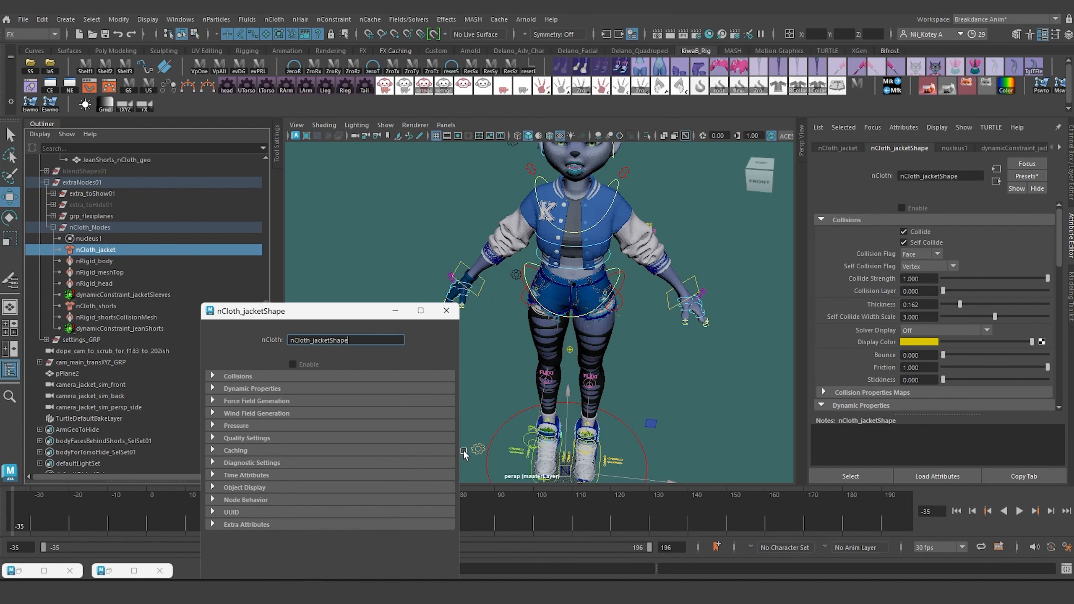
- Test Jacket nCloth Toggle on the settings gear by switching it on and back off, and close the floating nCloth_jacketShape attributes
{"action": "left_click", "coordinate": [478, 450]}
{"action": "left_click", "coordinate": [1070, 169]}
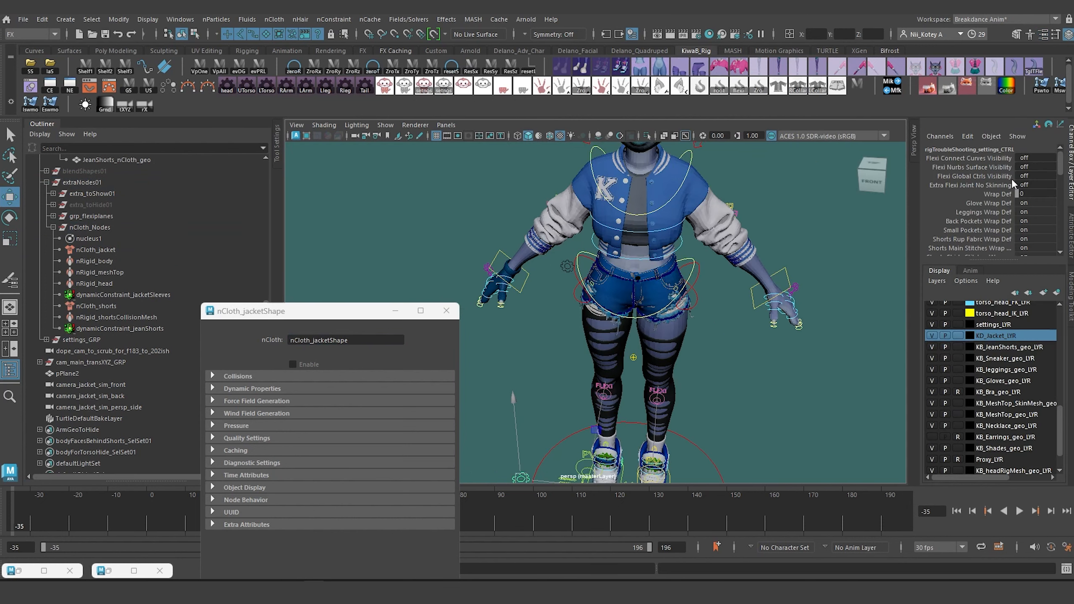
{"action": "scroll", "coordinate": [1013, 225], "scroll_direction": "down", "scroll_amount": 3}
{"action": "scroll", "coordinate": [1011, 216], "scroll_direction": "down", "scroll_amount": 3}
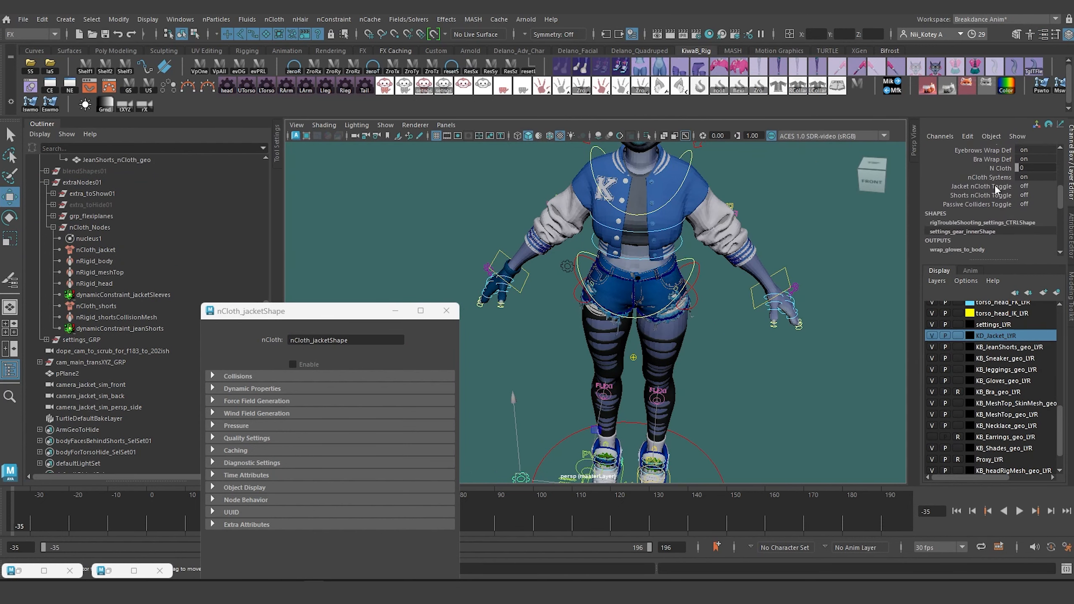
{"action": "left_click", "coordinate": [976, 187]}
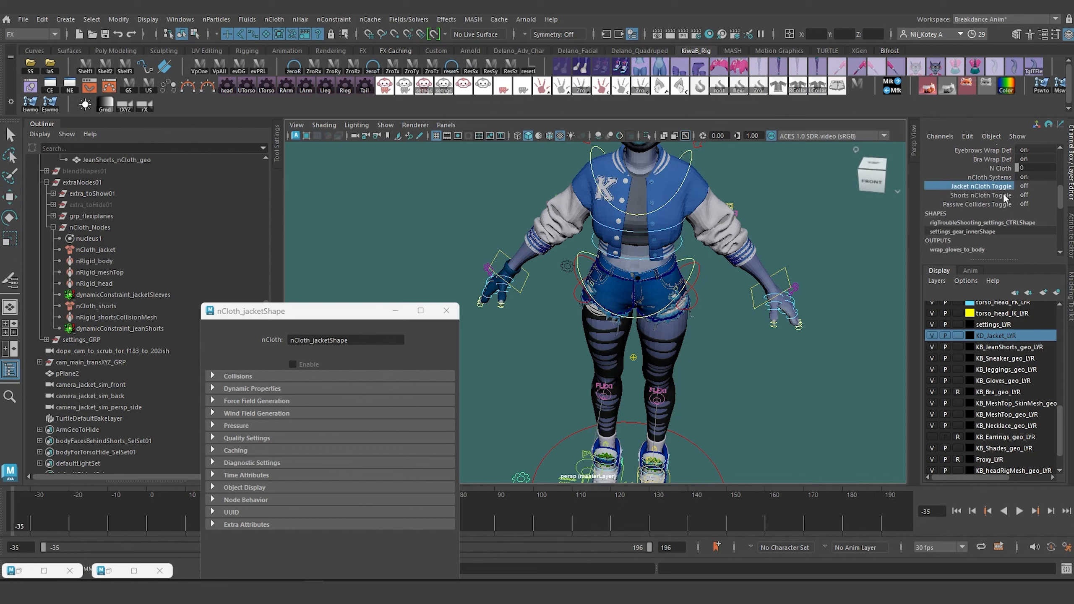
{"action": "left_click", "coordinate": [1023, 186]}
{"action": "left_click", "coordinate": [1036, 209]}
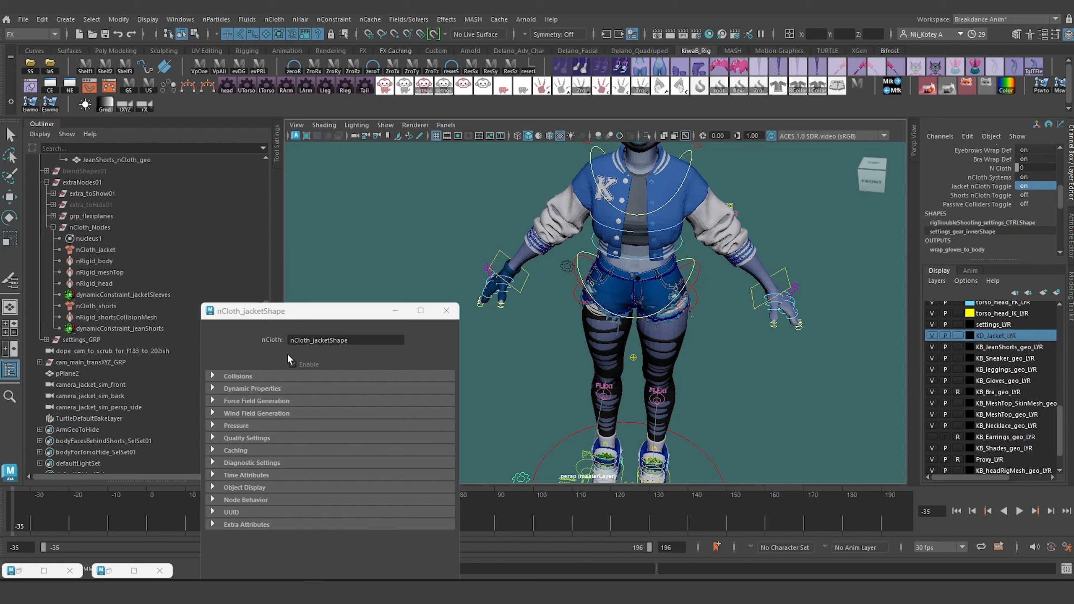
{"action": "left_click", "coordinate": [1032, 187]}
{"action": "left_click", "coordinate": [1036, 197]}
{"action": "left_click", "coordinate": [445, 311]}
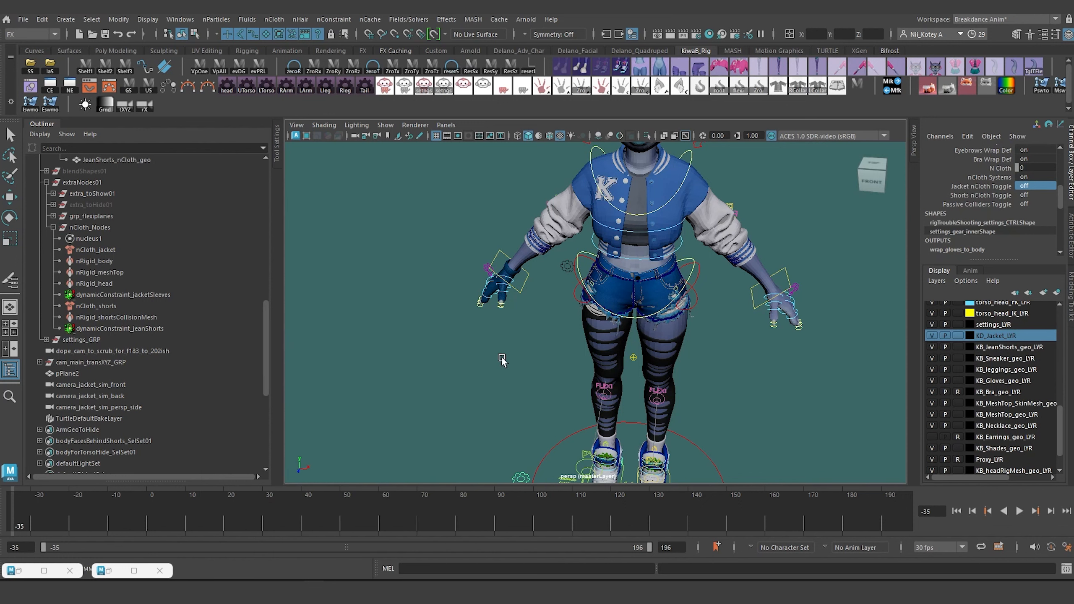
- Select nCloth_shorts and open a floating copy of its nCloth_shortsShape attributes
{"action": "left_click", "coordinate": [101, 306]}
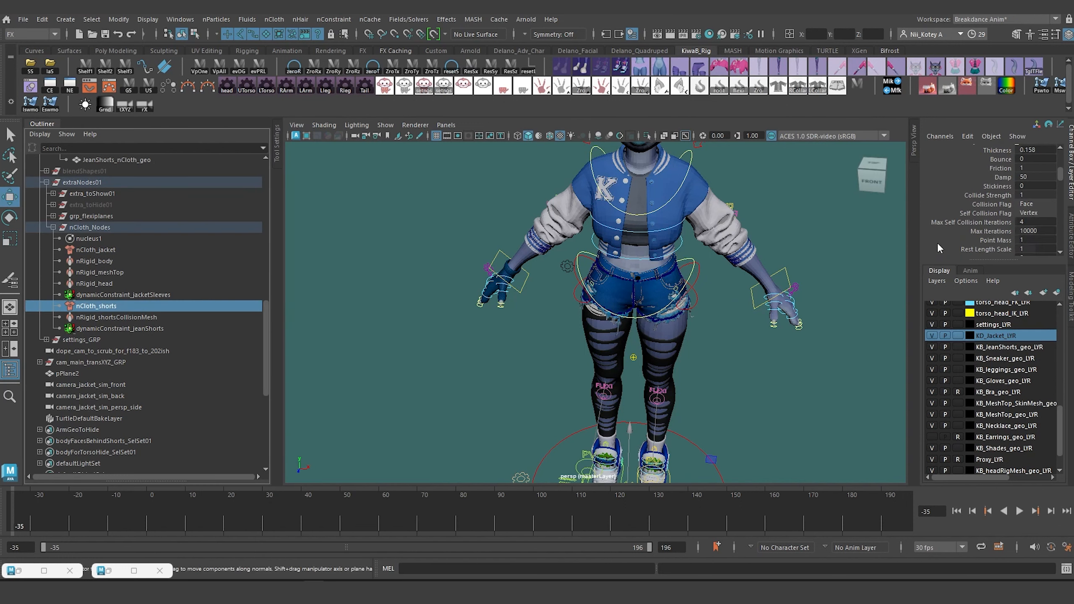
{"action": "left_click", "coordinate": [1070, 235]}
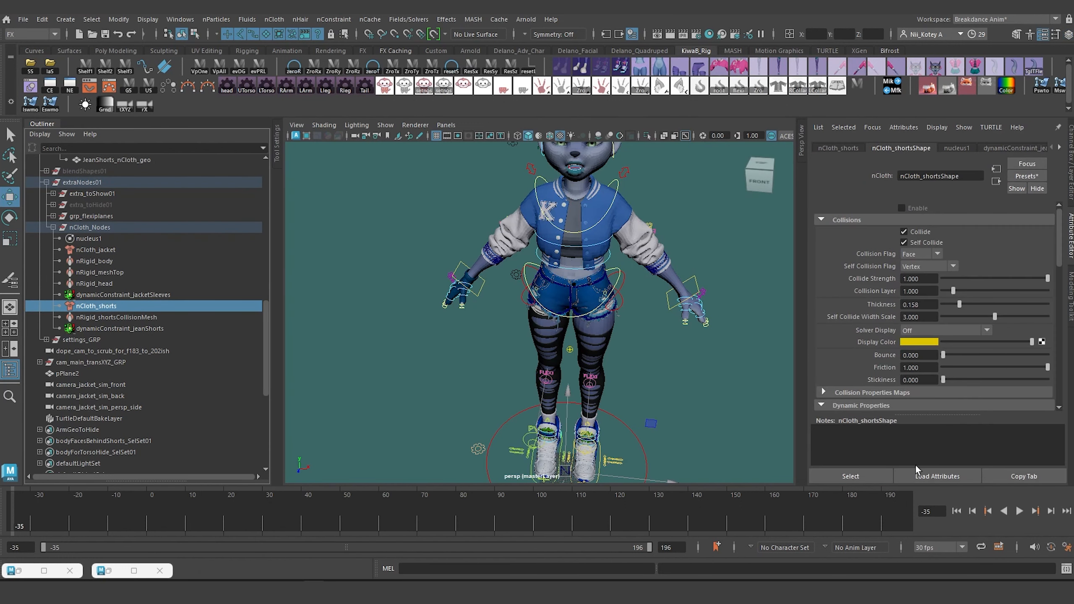
{"action": "left_click", "coordinate": [1023, 476]}
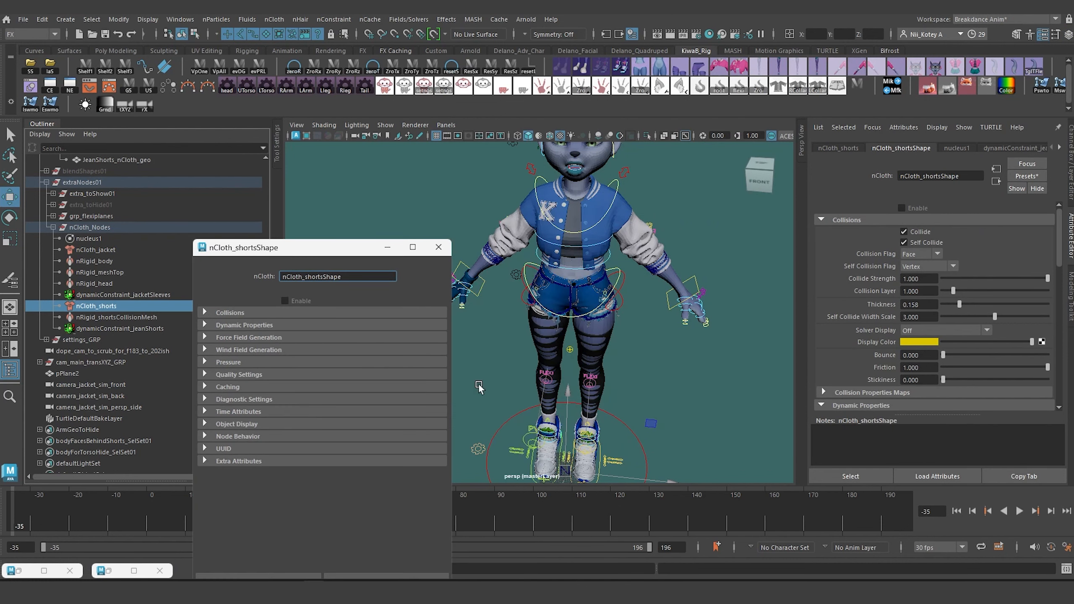
- Test Shorts nCloth Toggle on the settings gear by switching it on and back off, and close the floating nCloth_shortsShape attributes
{"action": "left_click", "coordinate": [478, 448]}
{"action": "left_click", "coordinate": [1068, 169]}
{"action": "scroll", "coordinate": [1043, 228], "scroll_direction": "down", "scroll_amount": 10}
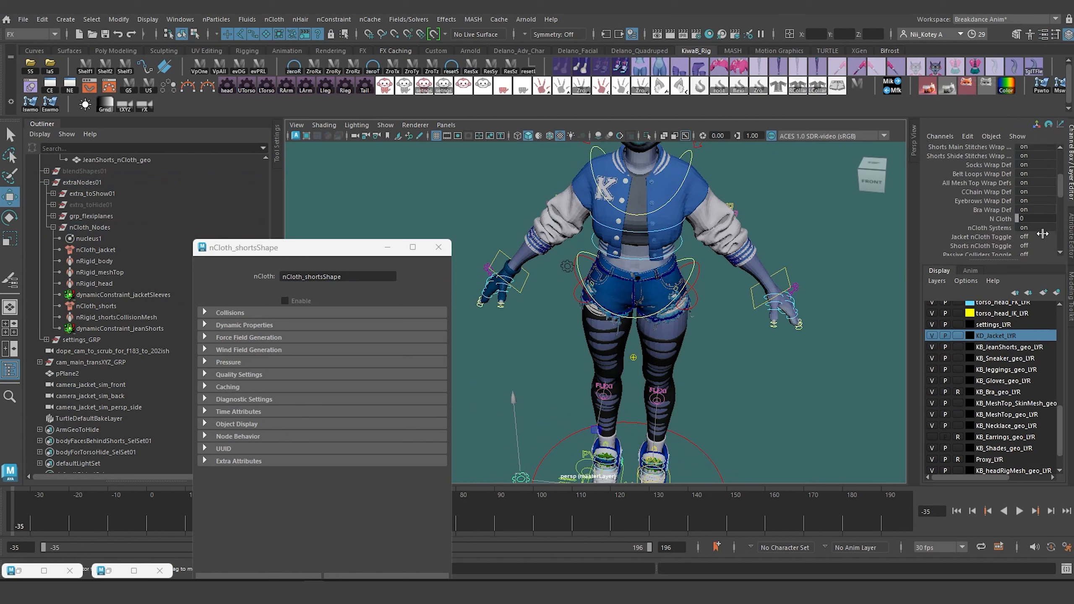
{"action": "left_click", "coordinate": [1032, 171]}
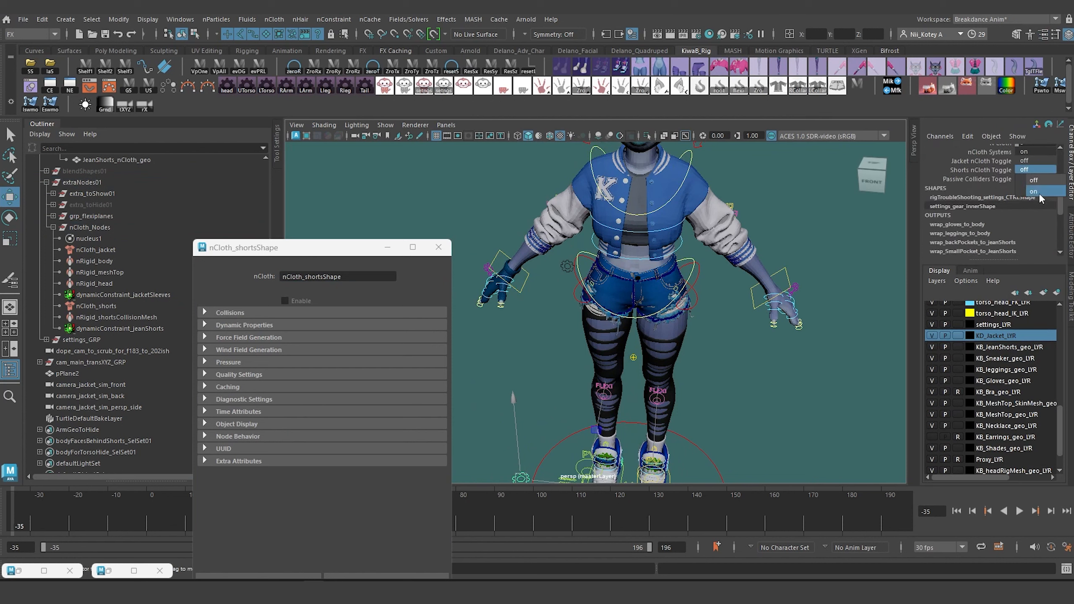
{"action": "left_click", "coordinate": [1040, 192]}
{"action": "left_click", "coordinate": [1036, 167]}
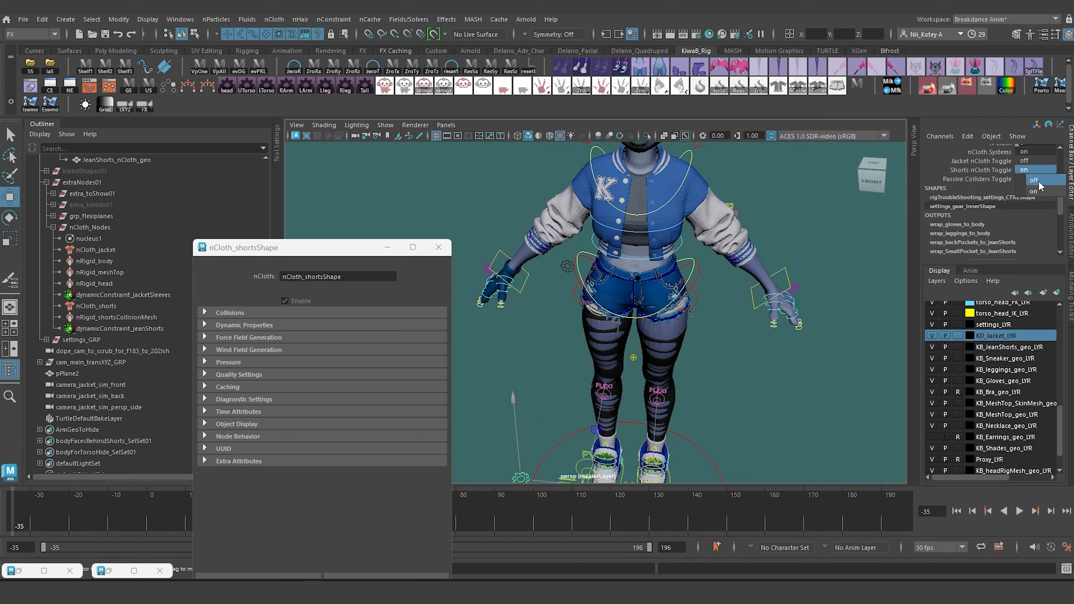
{"action": "left_click", "coordinate": [1038, 181]}
{"action": "left_click", "coordinate": [435, 247]}
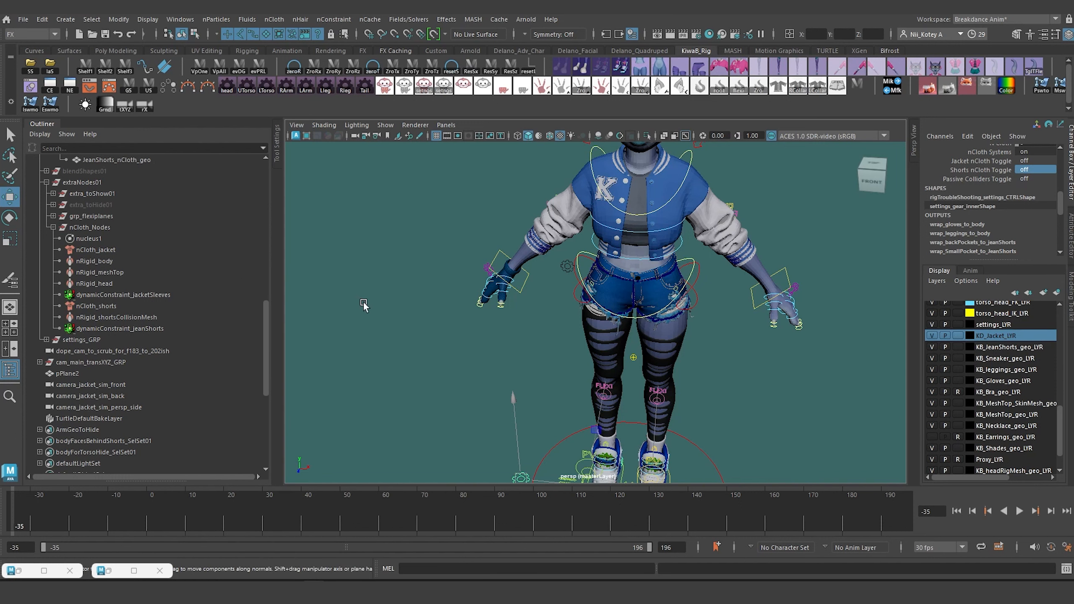
- Review Passive Colliders Toggle on the settings gear and the nRigid shape attributes of the body and head meshes
{"action": "left_click", "coordinate": [95, 261]}
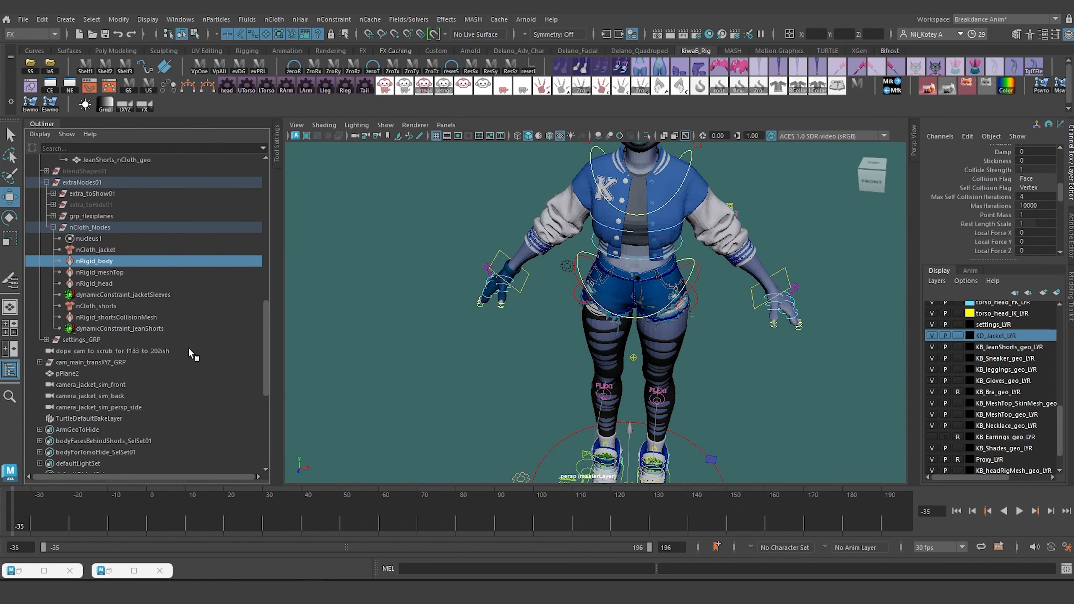
{"action": "left_click", "coordinate": [520, 473]}
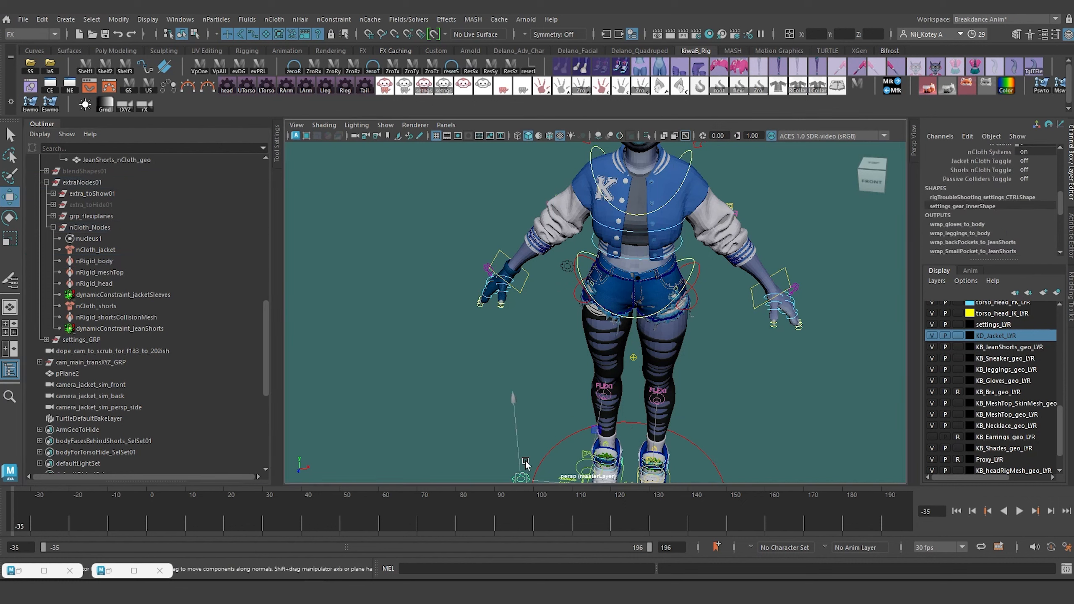
{"action": "left_click", "coordinate": [985, 179]}
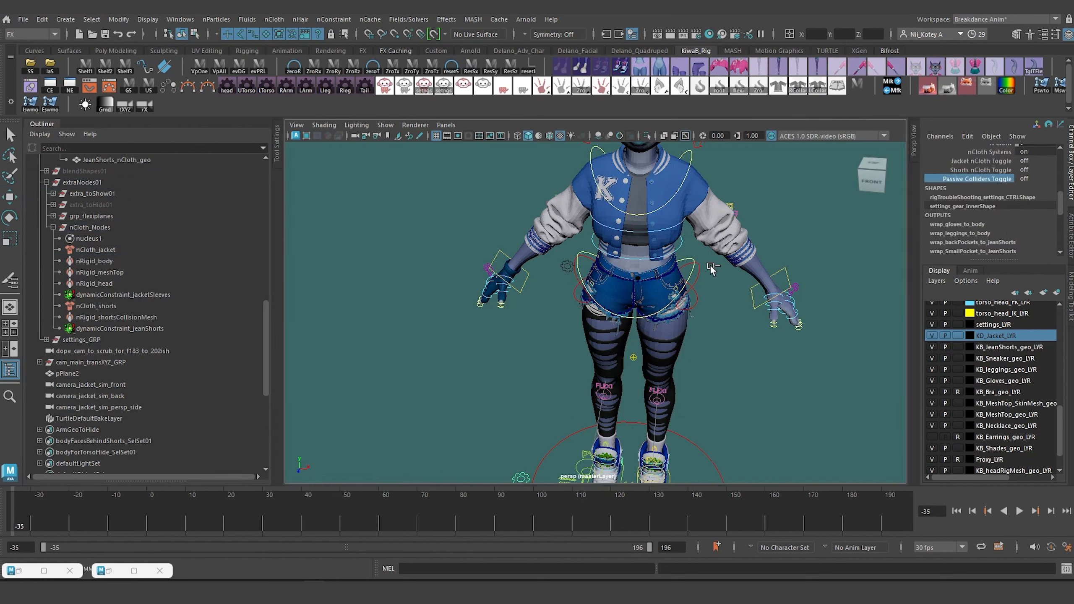
{"action": "left_click", "coordinate": [635, 267]}
{"action": "key", "text": "w"}
{"action": "key", "text": "ctrl+a"}
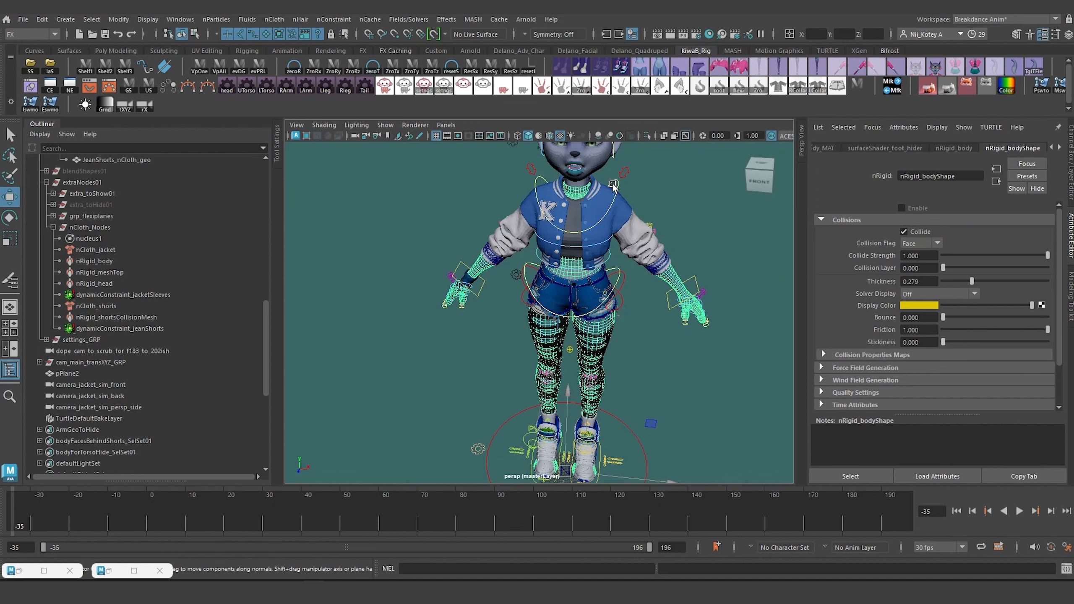
{"action": "left_click", "coordinate": [580, 188]}
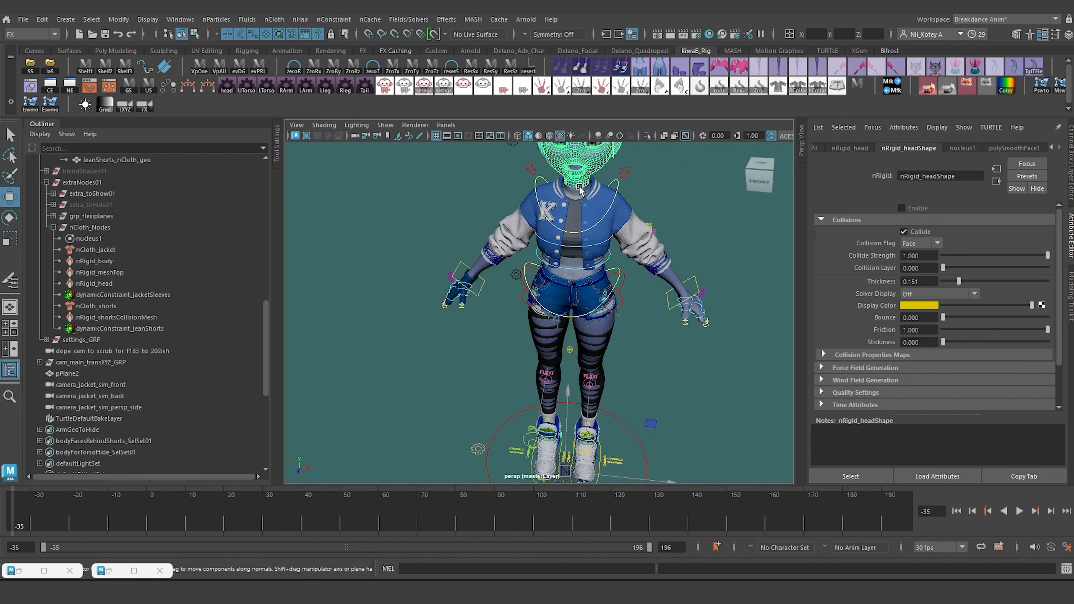
- Set Passive Colliders Toggle to on for the settings gear beside the feet
{"action": "left_click", "coordinate": [478, 449]}
{"action": "key", "text": "ctrl+a"}
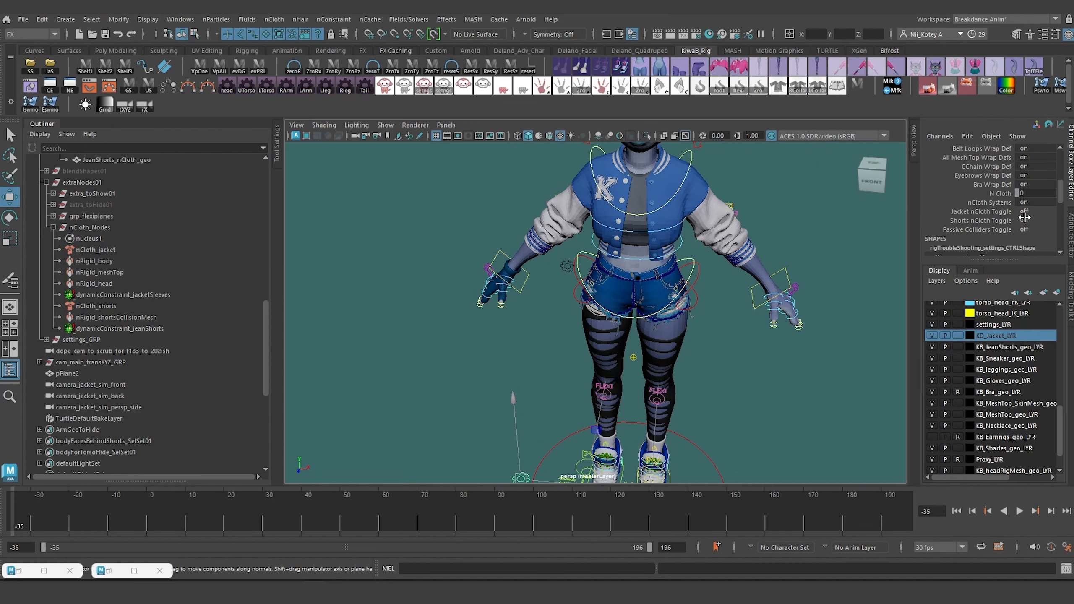
{"action": "left_click", "coordinate": [1025, 230]}
{"action": "left_click", "coordinate": [1031, 252]}
- Check the gear's Passive Colliders Toggle against the Enable state of the body, mesh top and head nRigid shapes
{"action": "left_click", "coordinate": [673, 333]}
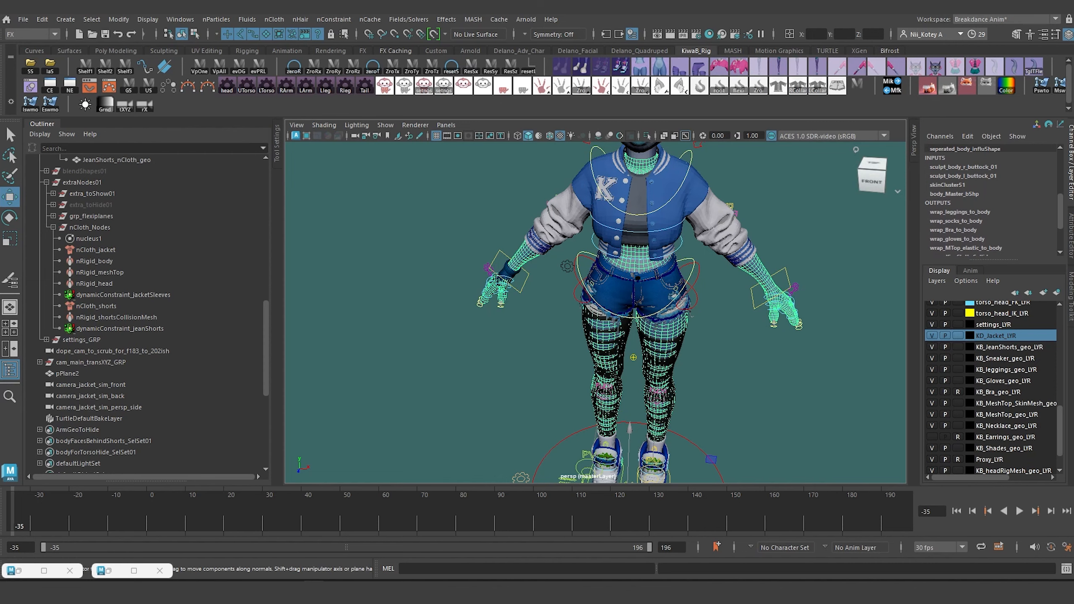
{"action": "key", "text": "ctrl+a"}
{"action": "left_click", "coordinate": [477, 449]}
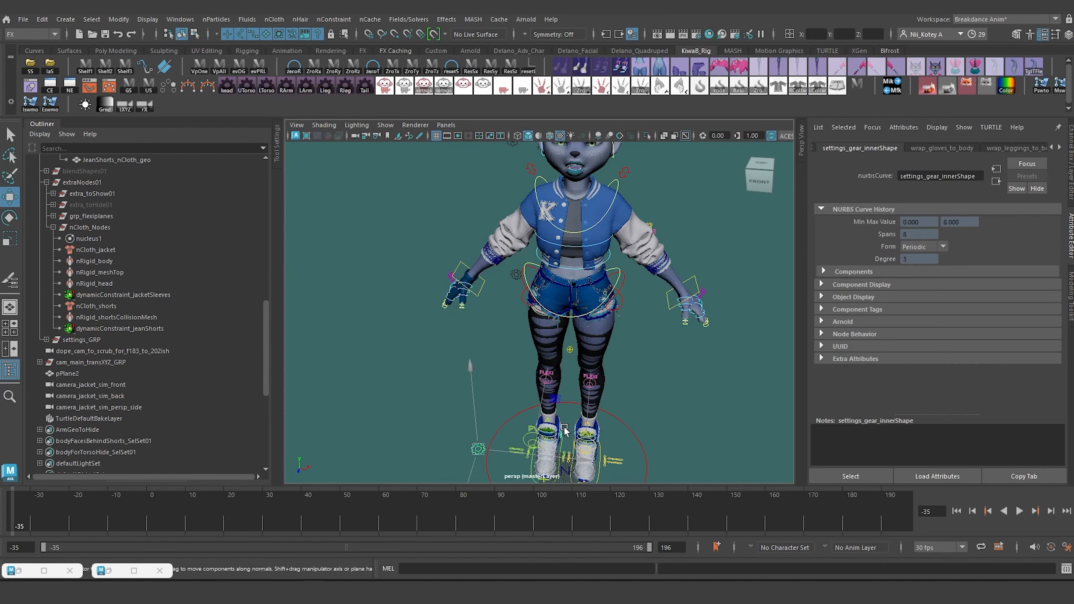
{"action": "key", "text": "ctrl+a"}
{"action": "scroll", "coordinate": [1020, 241], "scroll_direction": "down", "scroll_amount": 6}
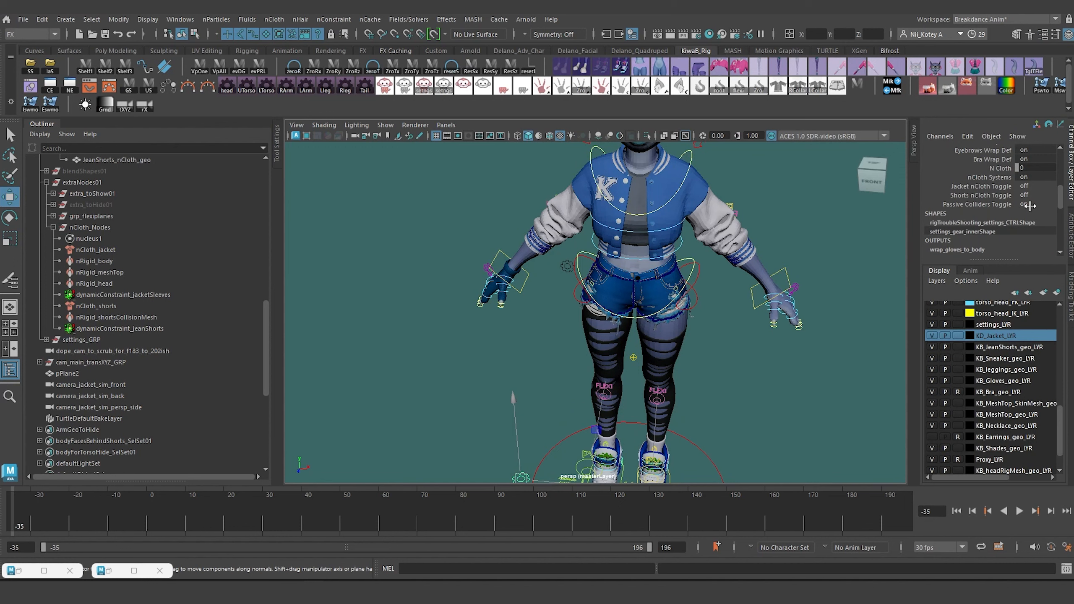
{"action": "left_click", "coordinate": [674, 332]}
{"action": "left_click", "coordinate": [1070, 232]}
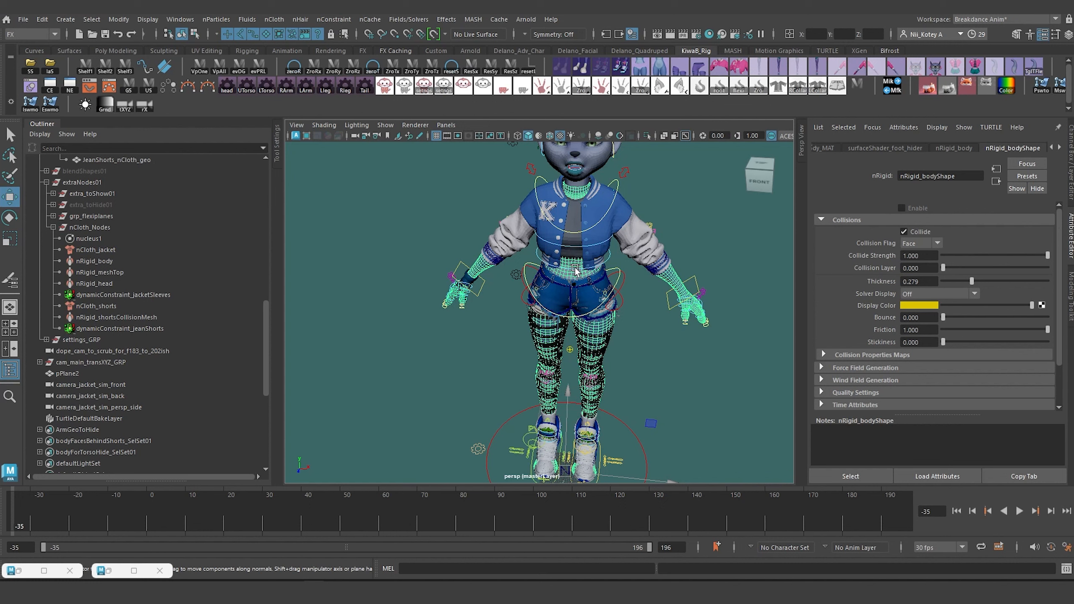
{"action": "left_click", "coordinate": [577, 229]}
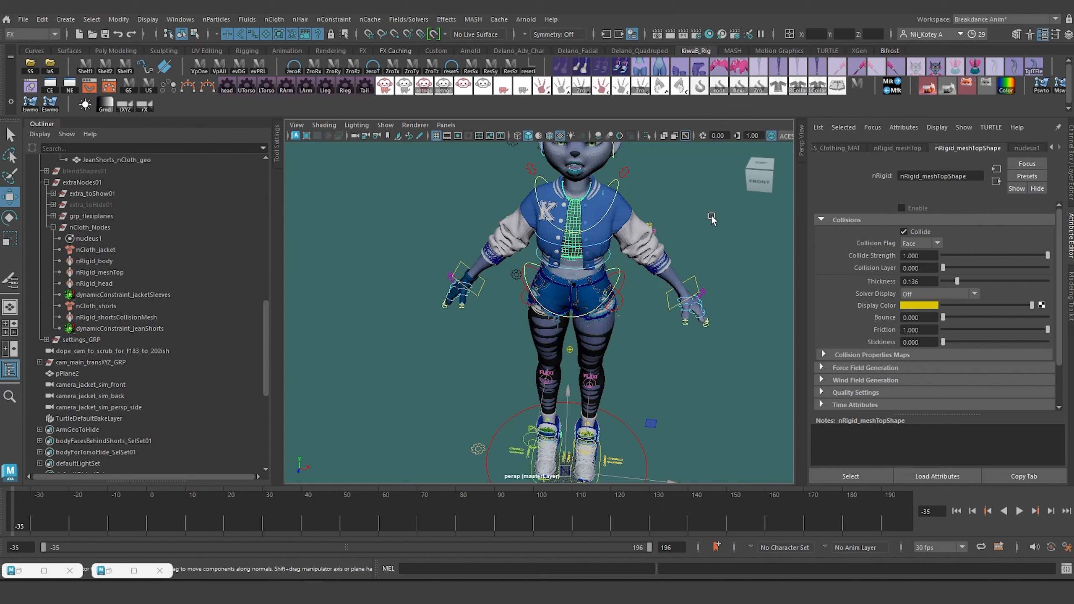
{"action": "left_click", "coordinate": [582, 193]}
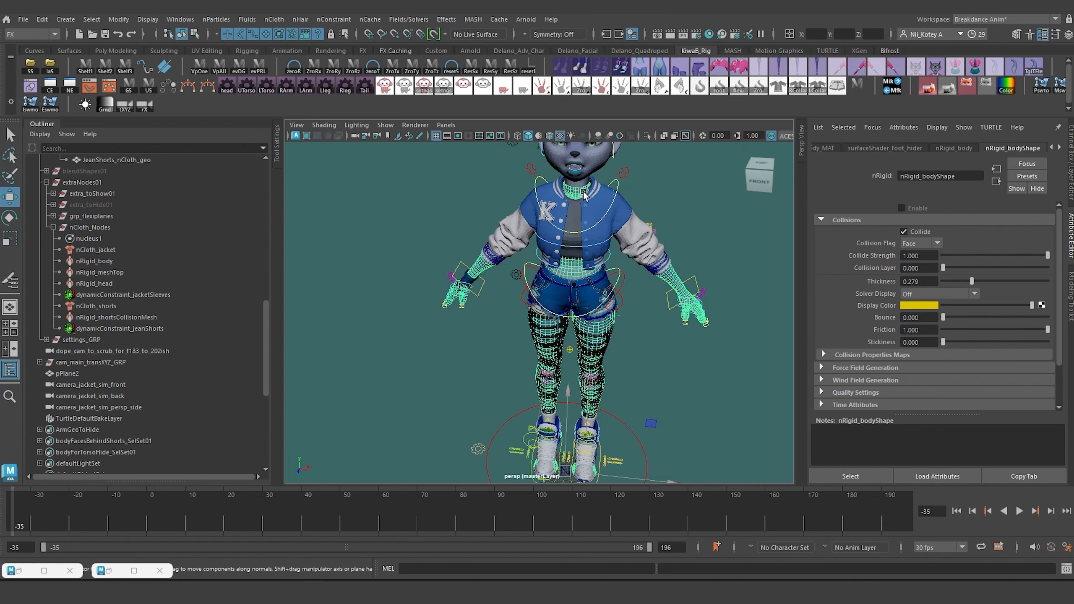
{"action": "left_click", "coordinate": [582, 186]}
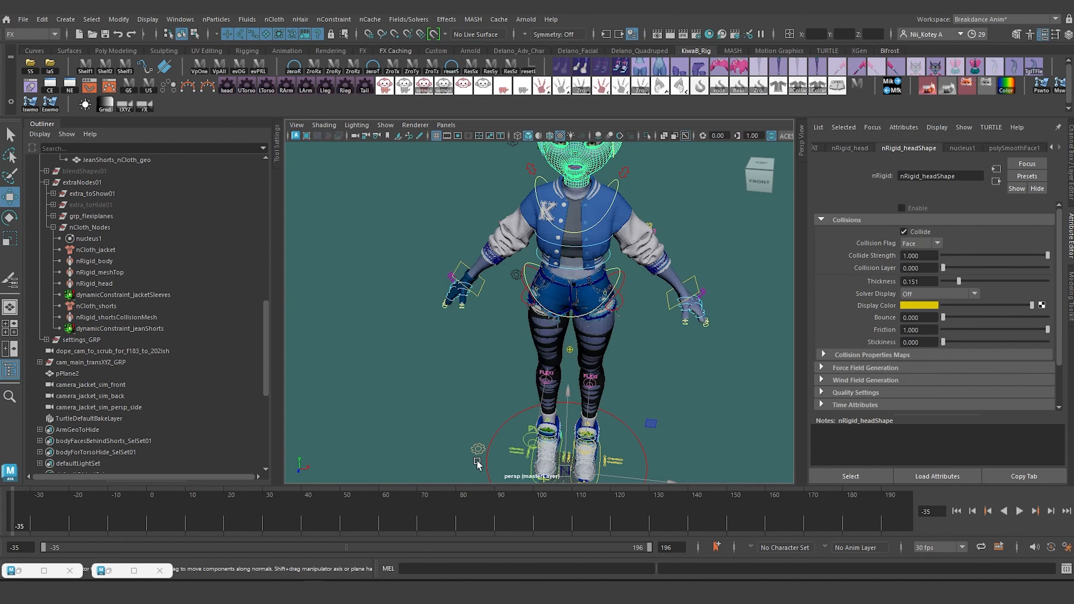
- Load rigTroubleShooting_settings_CTRL into the Connection Editor as the source and choose its PassiveCollidersToggle attribute
{"action": "left_click", "coordinate": [478, 447]}
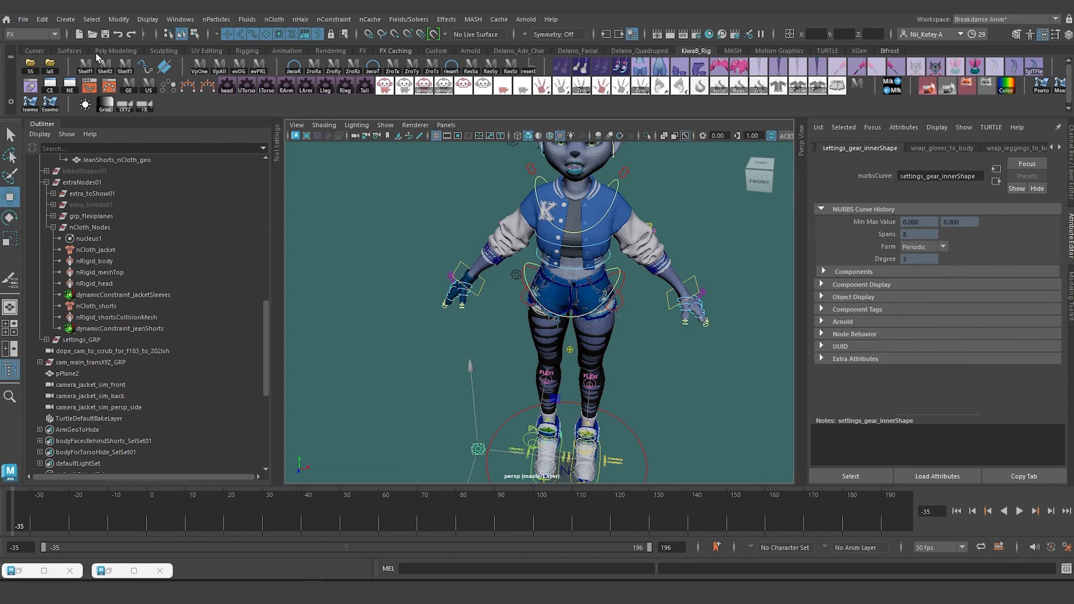
{"action": "left_click", "coordinate": [50, 86]}
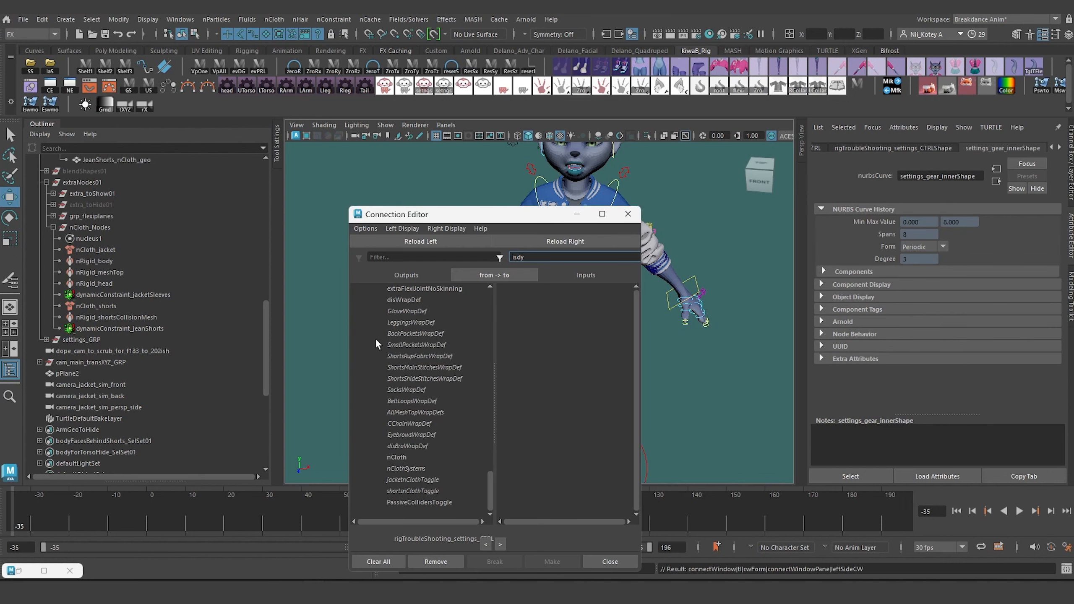
{"action": "left_click", "coordinate": [410, 502]}
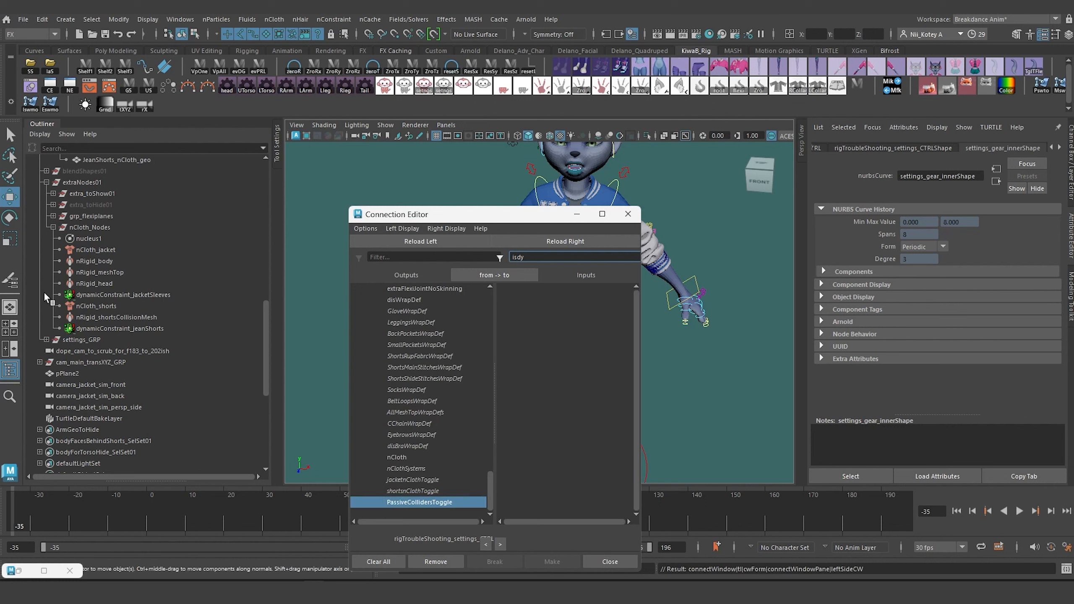
- Load the shapes of nRigid_body, nRigid_meshTop, nRigid_head and nRigid_shortsCollisionMesh as connection targets
{"action": "left_click", "coordinate": [88, 260]}
{"action": "left_click", "coordinate": [97, 272], "text": "shift"}
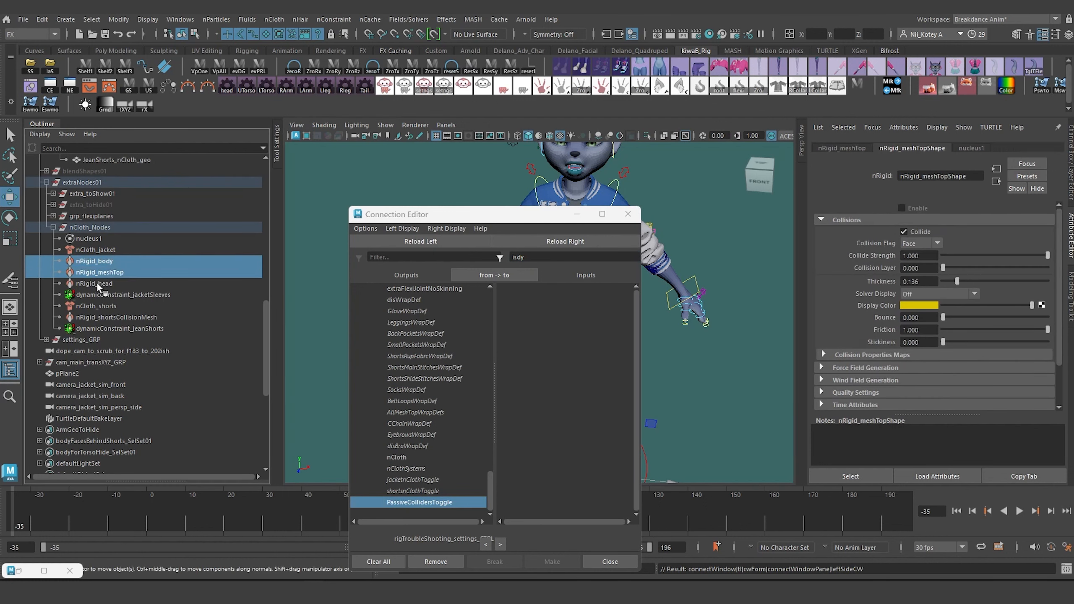
{"action": "left_click", "coordinate": [96, 284], "text": "shift"}
{"action": "left_click", "coordinate": [96, 316], "text": "shift"}
{"action": "key", "text": "Down"}
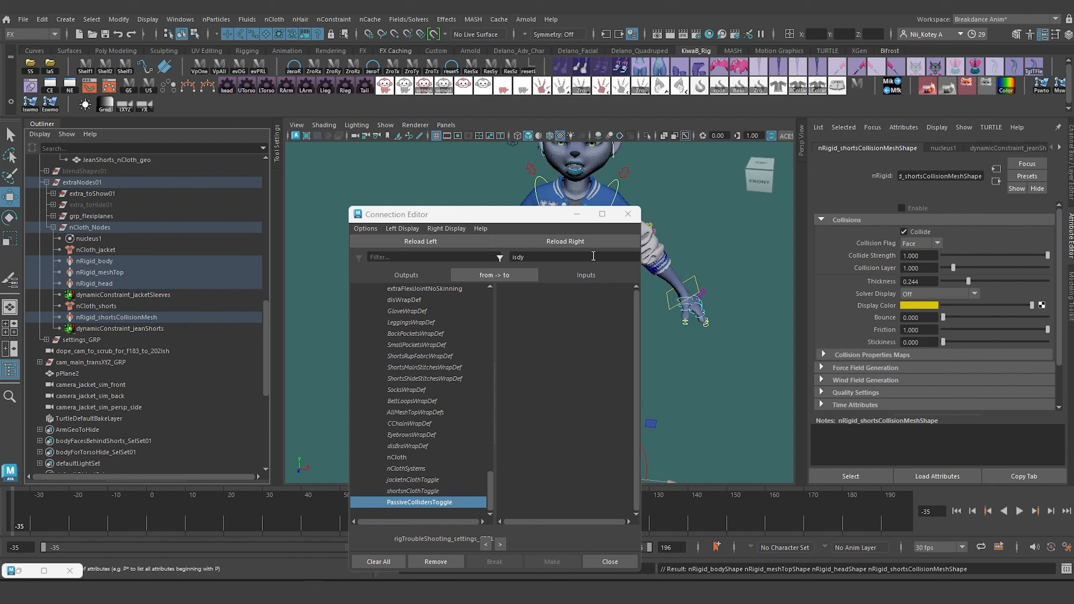
{"action": "left_click", "coordinate": [583, 244]}
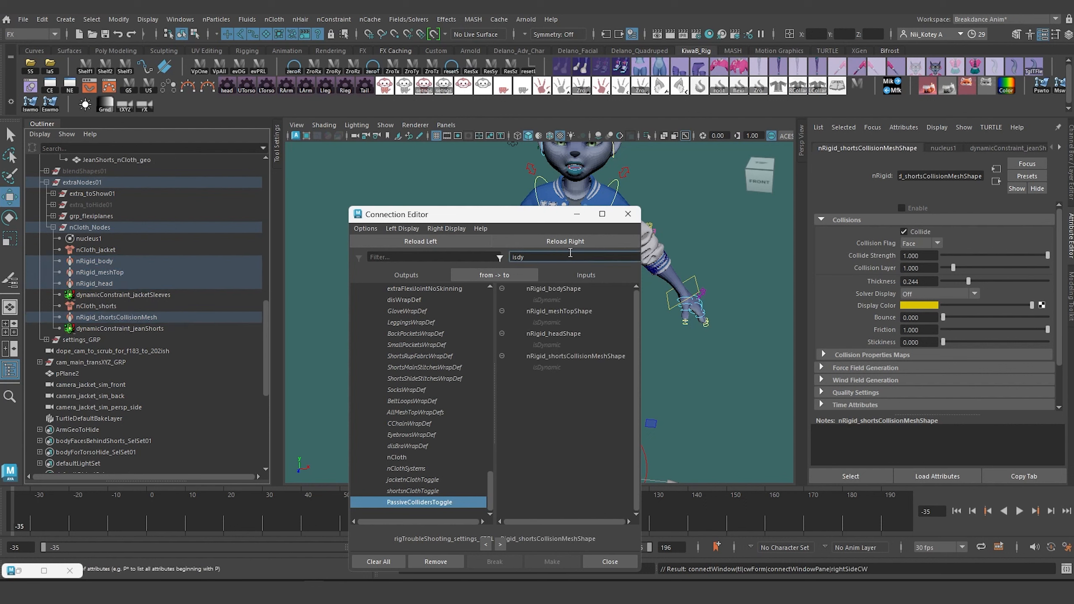
- Connect PassiveCollidersToggle to isDynamic on nRigid_bodyShape and nRigid_meshTopShape
{"action": "left_click", "coordinate": [545, 299]}
{"action": "left_click", "coordinate": [548, 323]}
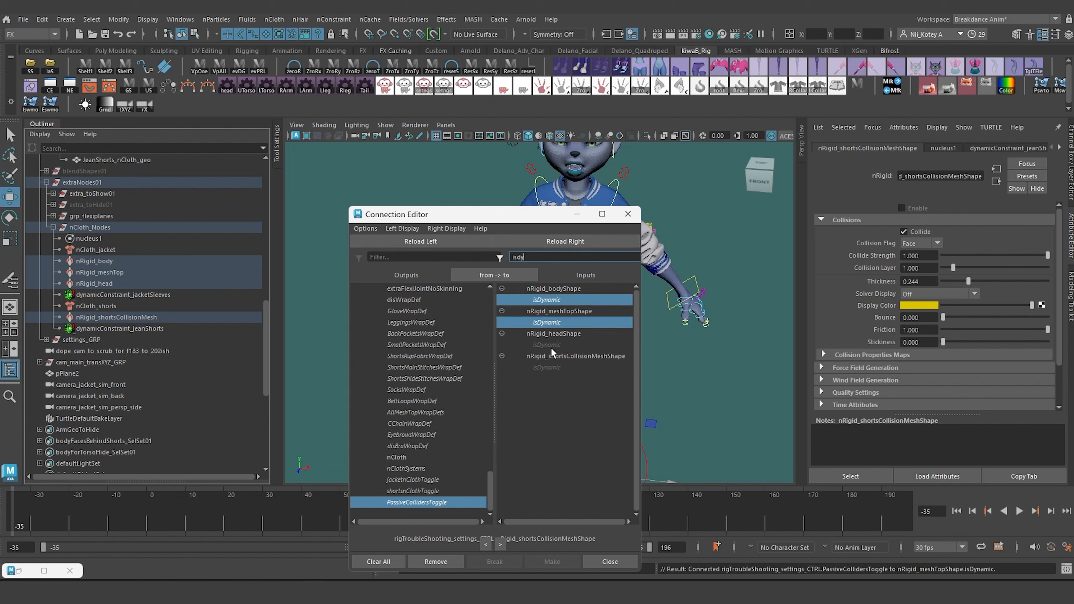
- Connect PassiveCollidersToggle to the isDynamic inputs of nRigid_headShape and nRigid_shortsCollisionMeshShape
{"action": "left_click", "coordinate": [550, 345]}
{"action": "left_click", "coordinate": [553, 366]}
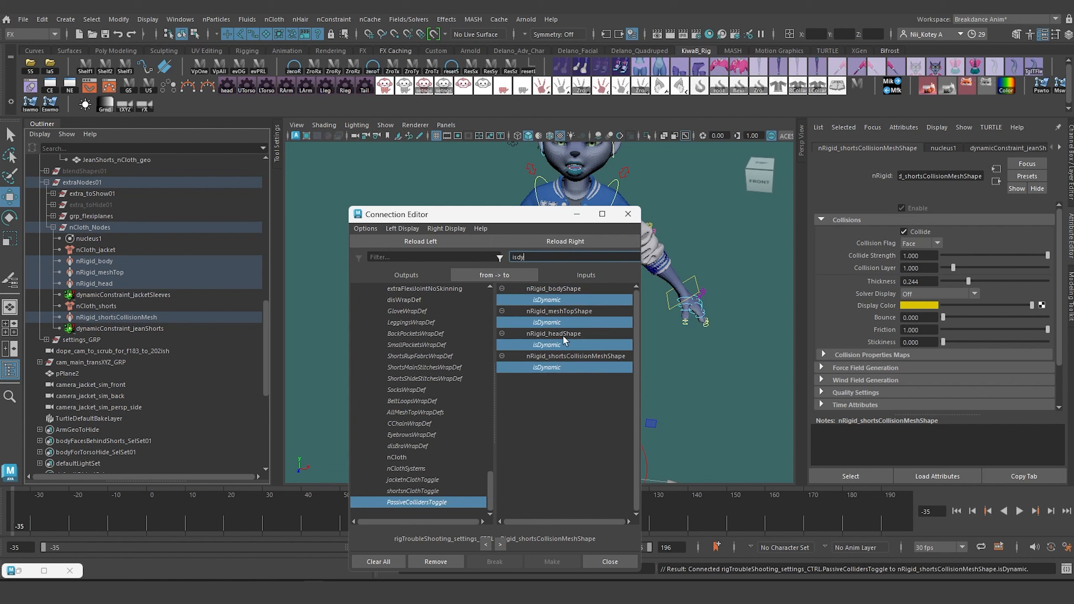
- Load nCloth_shortsShape as the connection target and check the link from shortsnClothToggle to its isDynamic attribute
{"action": "left_click", "coordinate": [407, 490]}
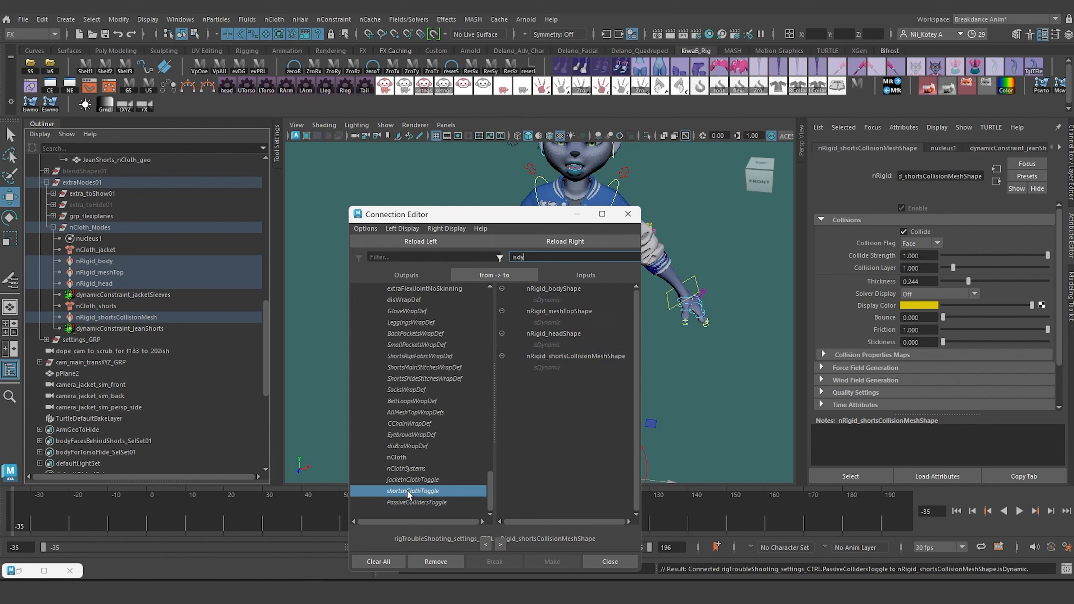
{"action": "left_click", "coordinate": [99, 306]}
{"action": "key", "text": "Down"}
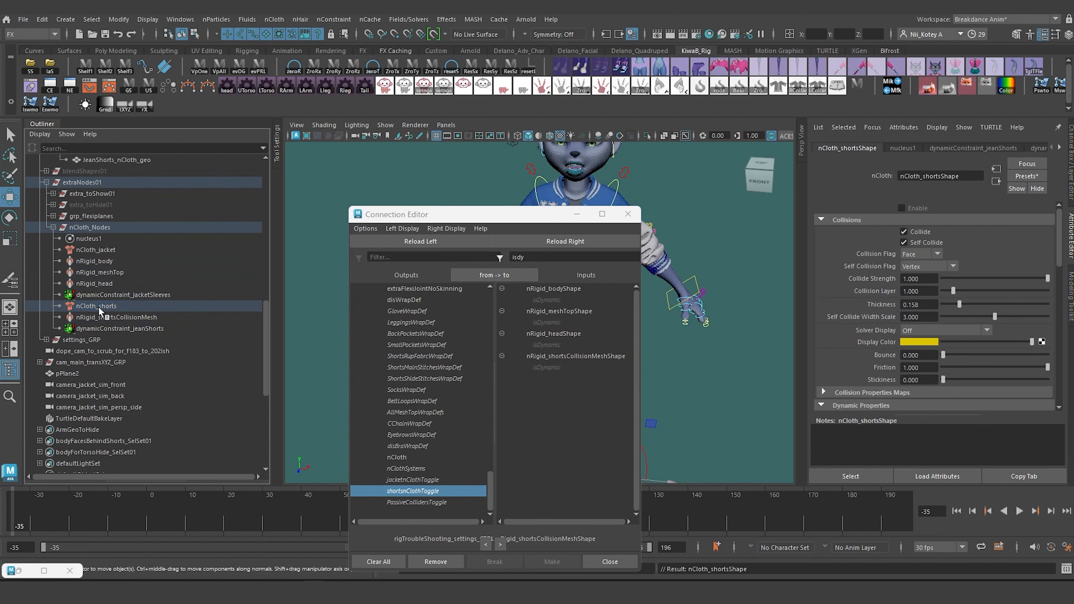
{"action": "left_click", "coordinate": [556, 241]}
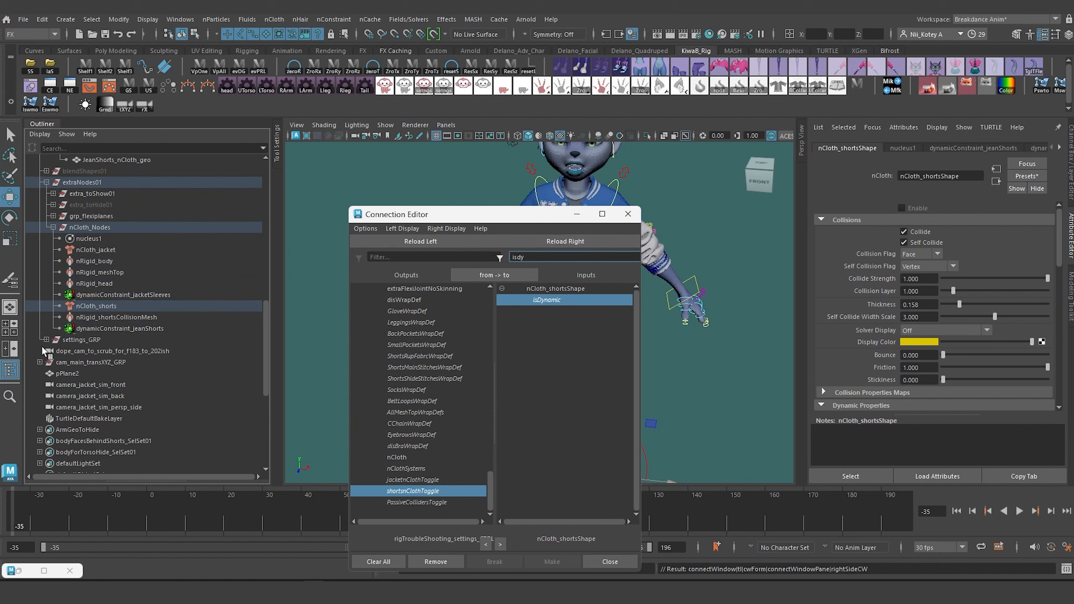
- Load nCloth_jacketShape as the target, check the link from jacketnClothToggle to its isDynamic attribute, and close the Connection Editor
{"action": "left_click", "coordinate": [400, 483]}
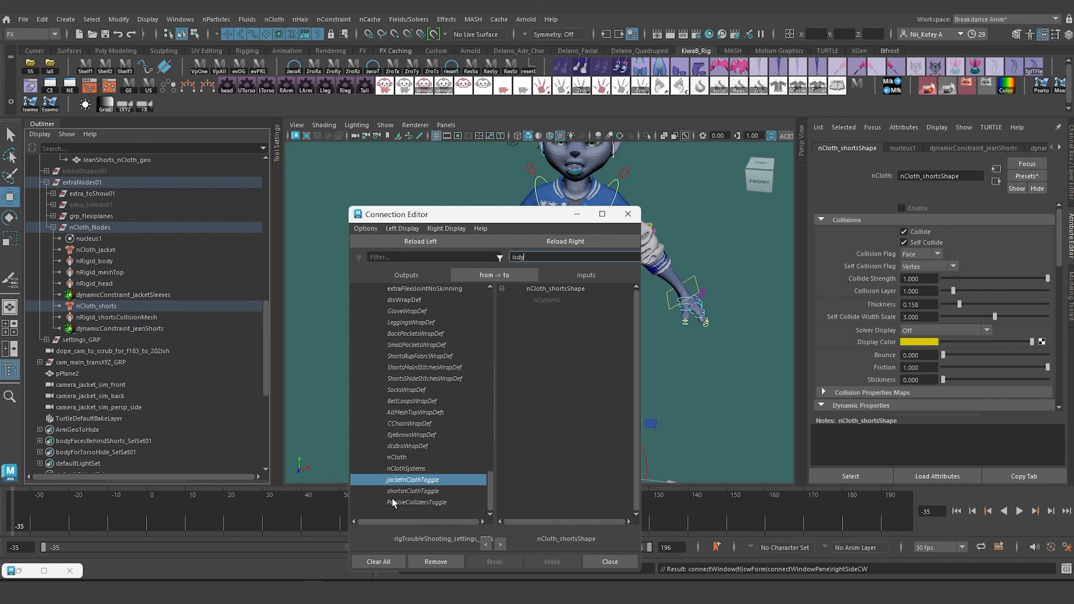
{"action": "left_click", "coordinate": [93, 251]}
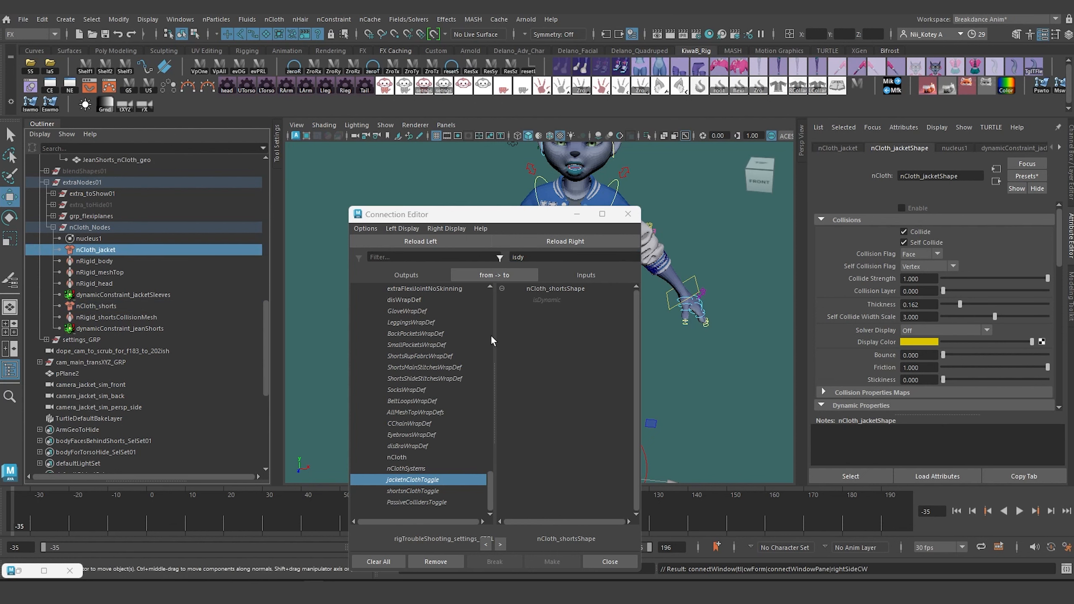
{"action": "key", "text": "Down"}
{"action": "left_click", "coordinate": [602, 241]}
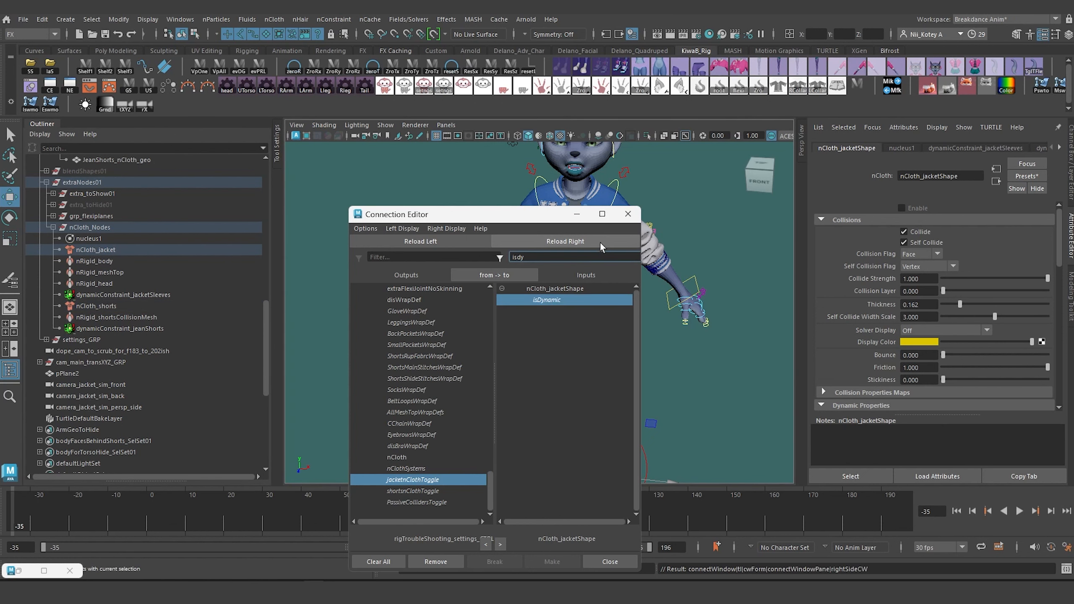
{"action": "left_click", "coordinate": [418, 501]}
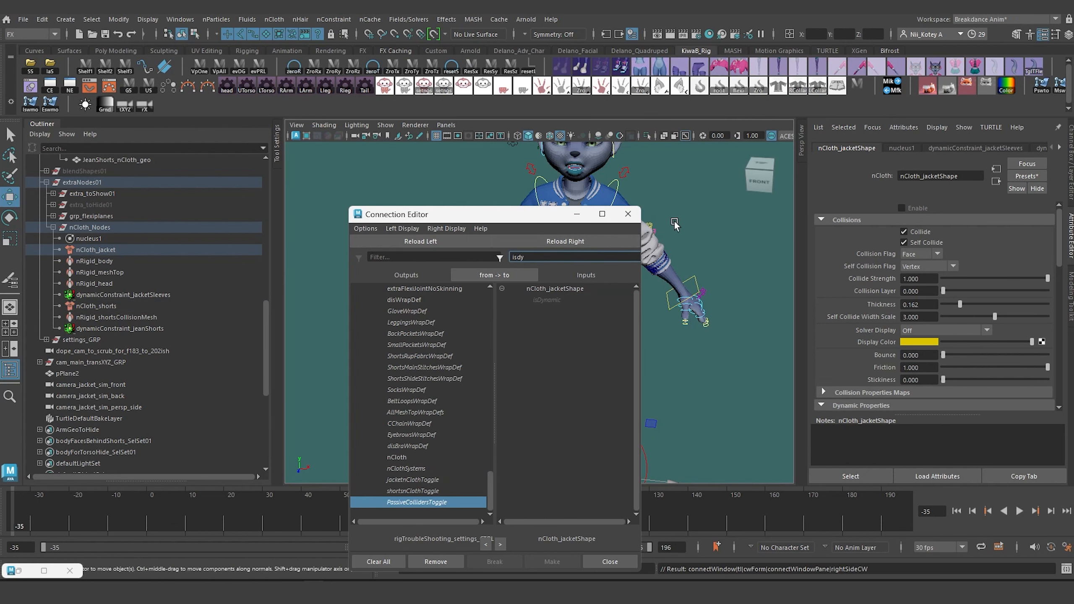
{"action": "left_click", "coordinate": [628, 214]}
- Select the rig troubleshooting settings control and show its nCloth and passive collider toggle channels
{"action": "left_click", "coordinate": [475, 451]}
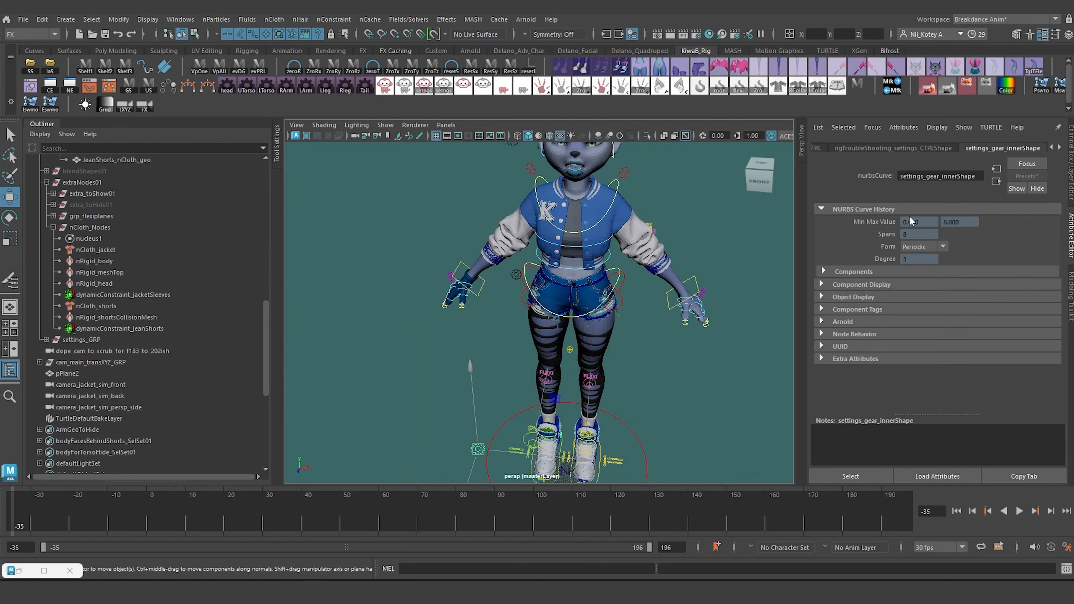
{"action": "key", "text": "ctrl+a"}
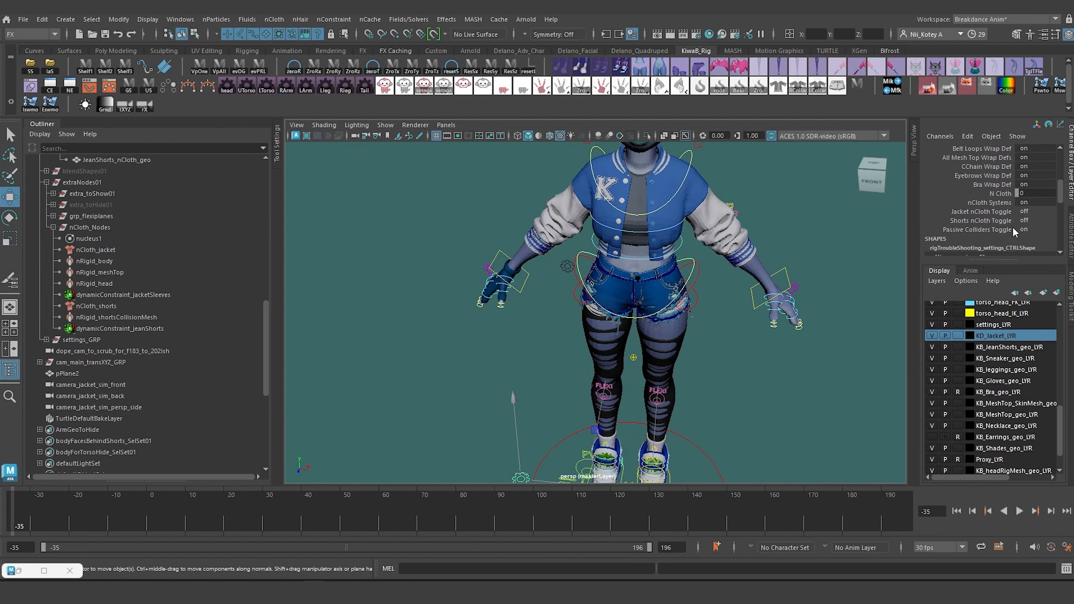
- Examine the nRigid collision attributes of the character's body and mesh top, and clear the selection
{"action": "left_click", "coordinate": [637, 273]}
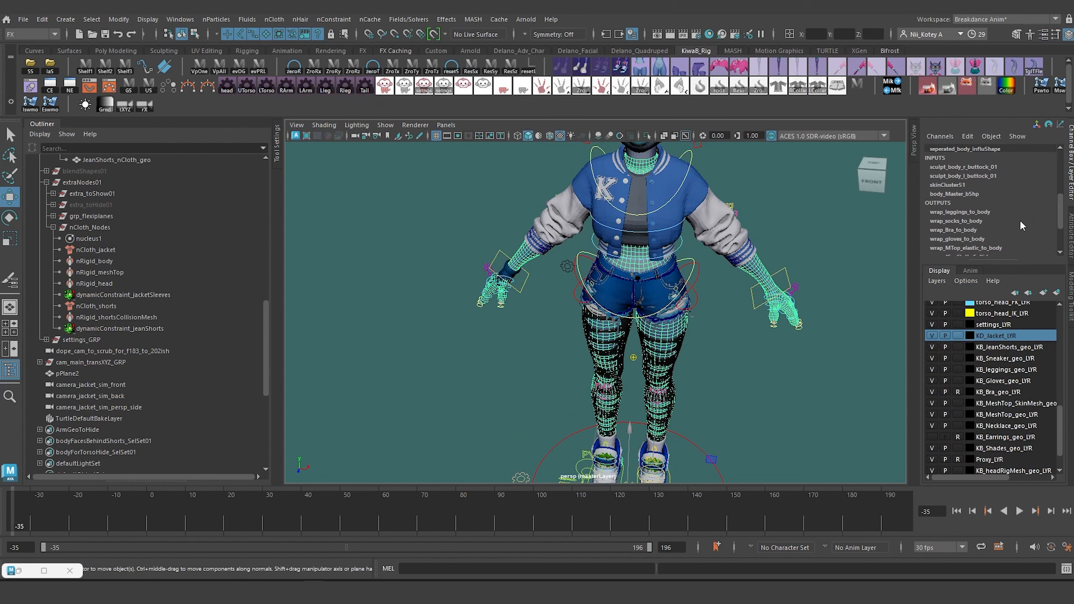
{"action": "scroll", "coordinate": [1020, 204], "scroll_direction": "up", "scroll_amount": 3}
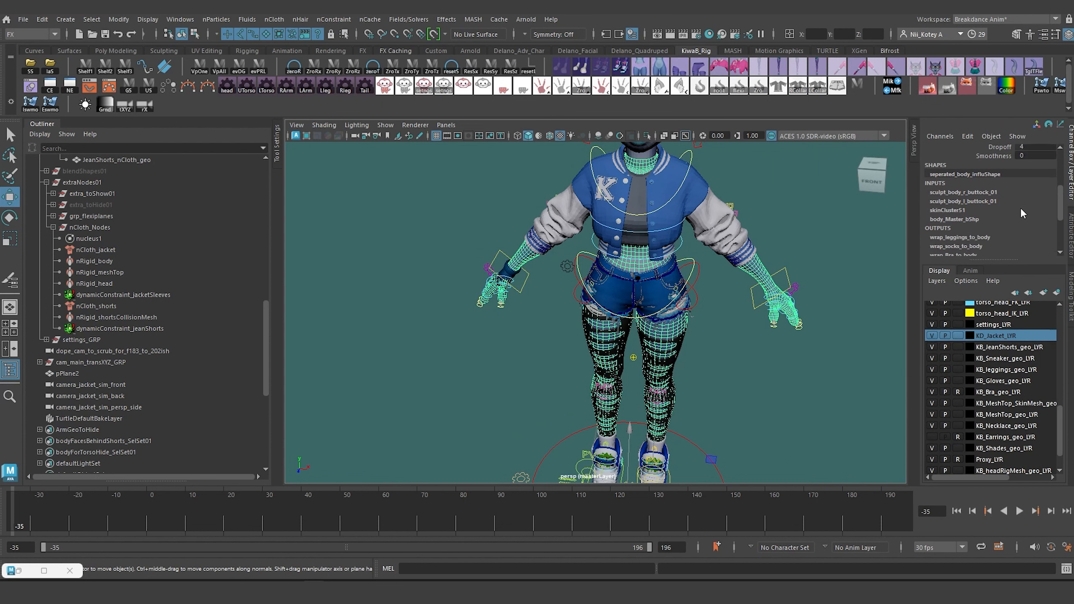
{"action": "left_click", "coordinate": [1070, 239]}
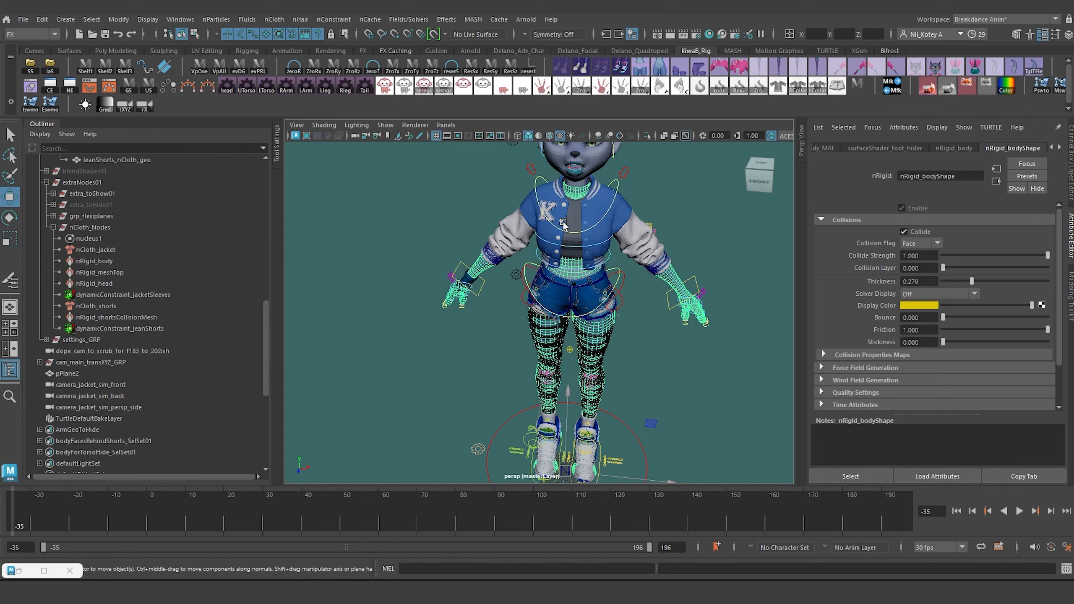
{"action": "left_click", "coordinate": [679, 224]}
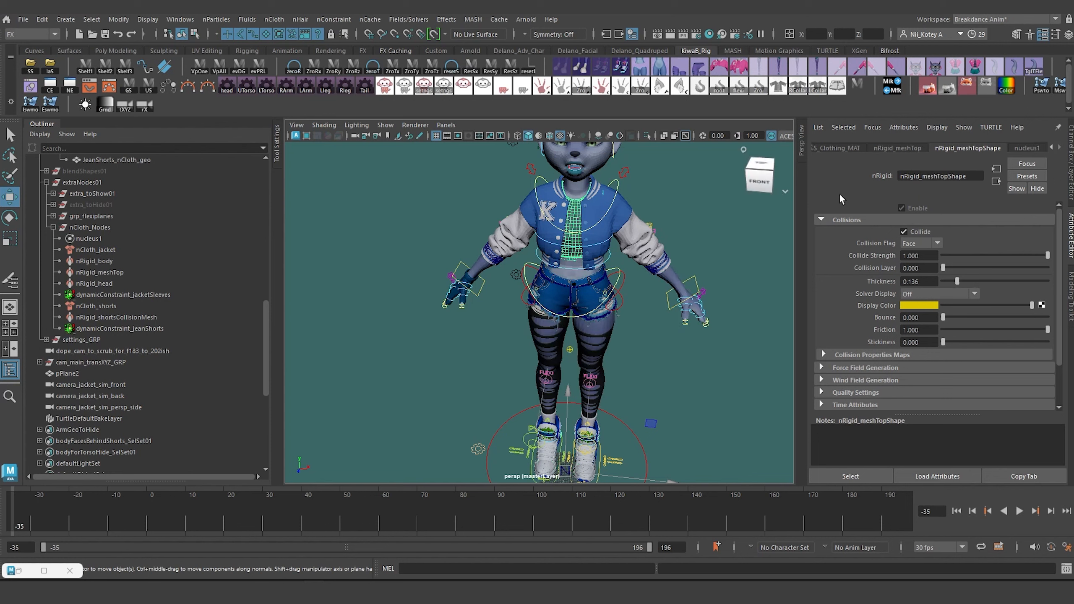
{"action": "left_click", "coordinate": [599, 162]}
{"action": "left_click", "coordinate": [601, 324]}
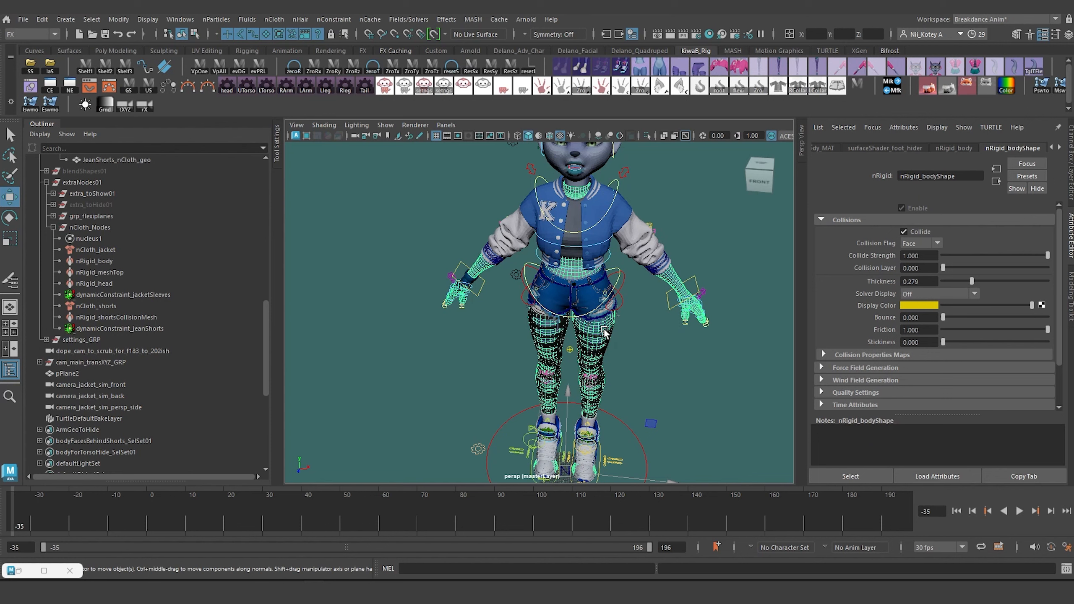
{"action": "right_click_drag", "start_coordinate": [571, 355], "coordinate": [631, 395], "text": "alt"}
{"action": "left_click", "coordinate": [654, 348]}
{"action": "left_click", "coordinate": [643, 326]}
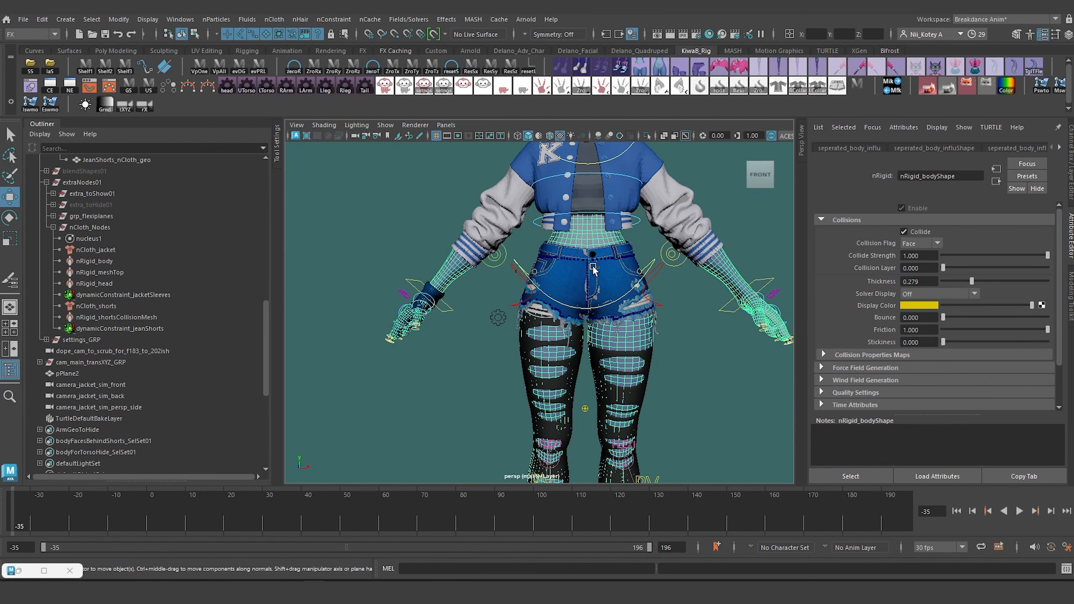
{"action": "left_click", "coordinate": [433, 392]}
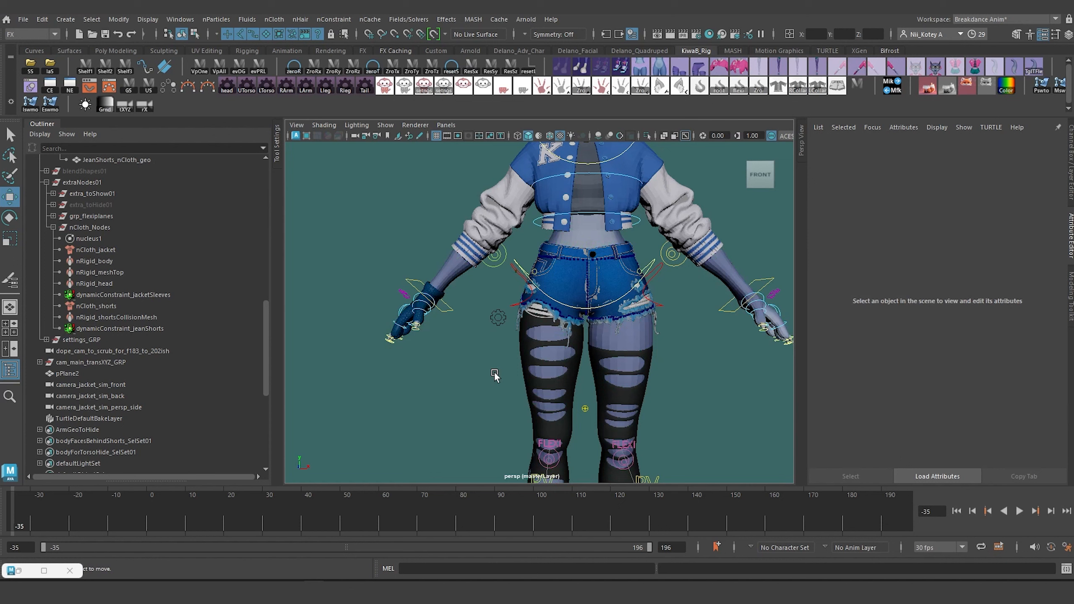
- Find JeanShorts_collision_geo inside the collision_mesh_for_shorts group under model01 and select it to inspect its nRigid attributes
{"action": "left_click", "coordinate": [551, 334]}
{"action": "scroll", "coordinate": [167, 334], "scroll_direction": "up", "scroll_amount": 5}
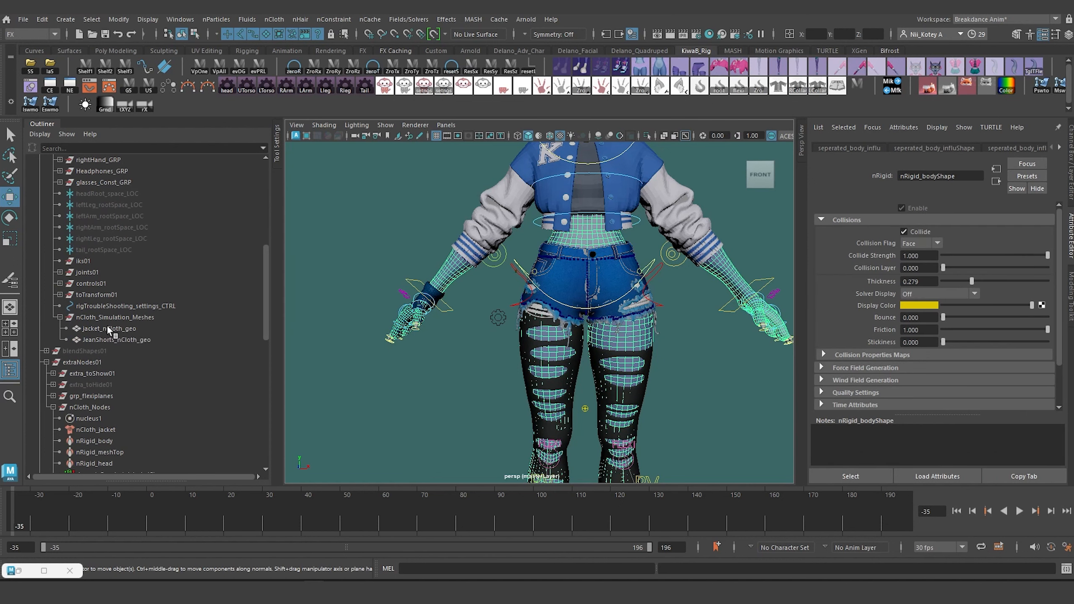
{"action": "scroll", "coordinate": [102, 322], "scroll_direction": "up", "scroll_amount": 5}
{"action": "left_click", "coordinate": [47, 194]}
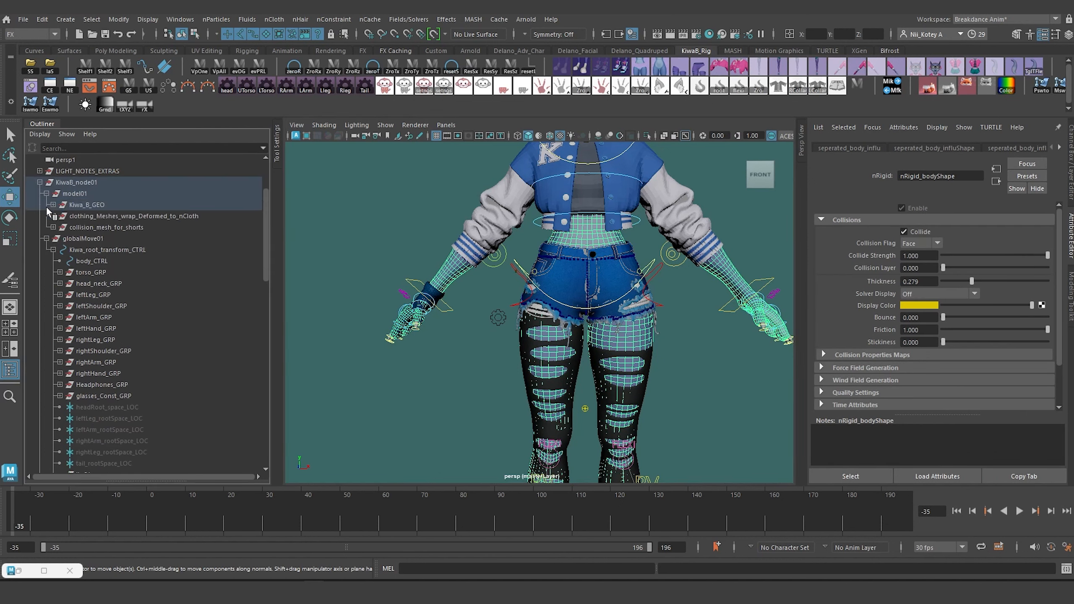
{"action": "left_click", "coordinate": [53, 227]}
{"action": "left_click", "coordinate": [113, 239]}
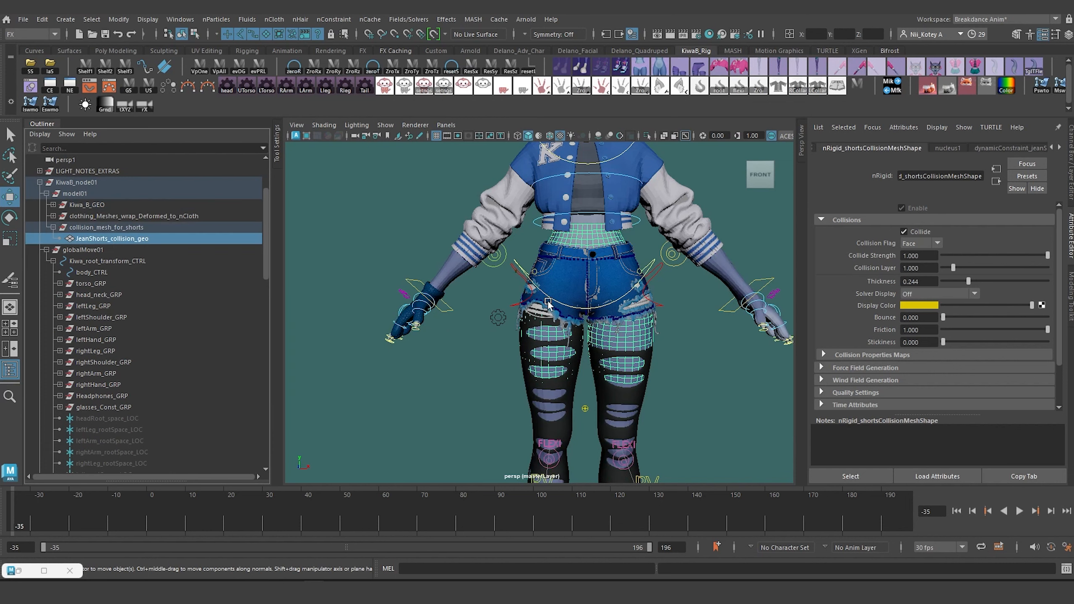
- Set the Passive Colliders Toggle on the rig troubleshooting settings control to off
{"action": "left_click_drag", "start_coordinate": [694, 357], "coordinate": [740, 275], "text": "alt"}
{"action": "left_click_drag", "start_coordinate": [459, 320], "coordinate": [494, 340], "text": "alt"}
{"action": "left_click_drag", "start_coordinate": [465, 381], "coordinate": [477, 402]}
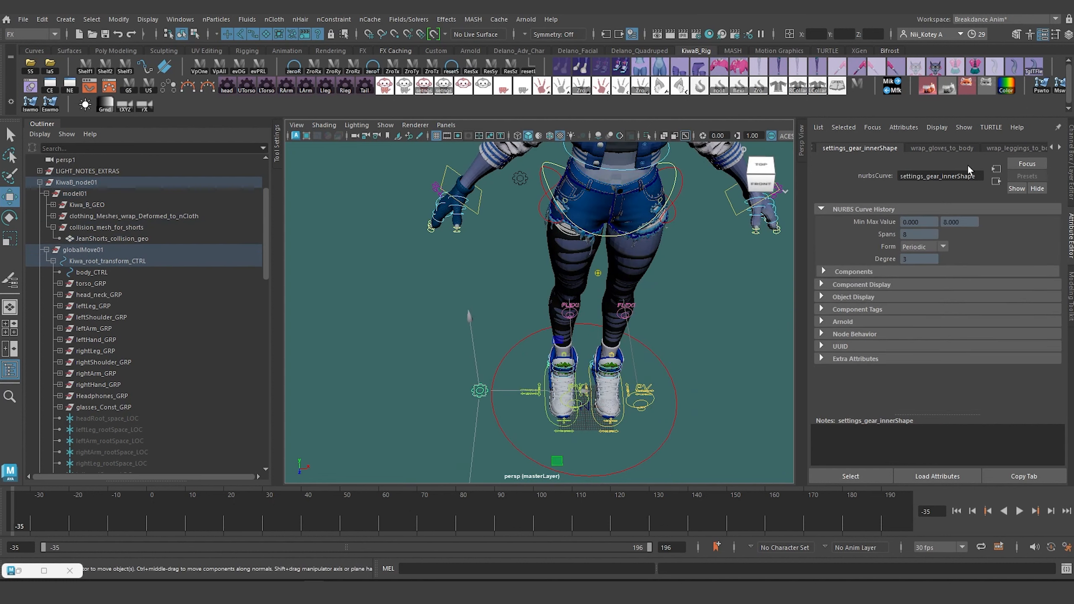
{"action": "key", "text": "ctrl+a"}
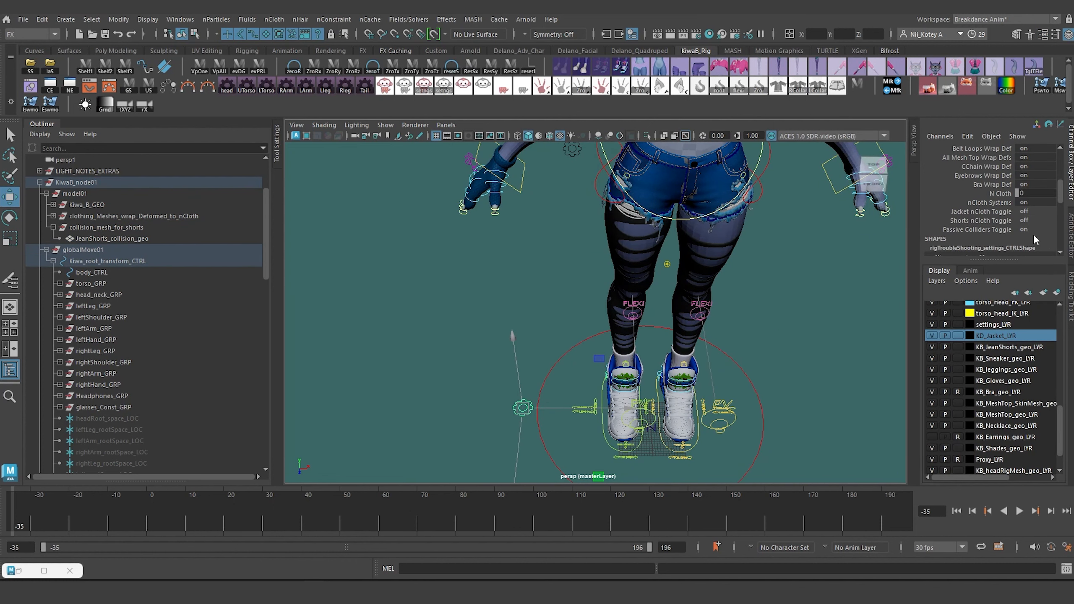
{"action": "left_click", "coordinate": [1029, 230]}
{"action": "left_click", "coordinate": [1038, 241]}
{"action": "left_click_drag", "start_coordinate": [608, 291], "coordinate": [564, 174], "text": "alt"}
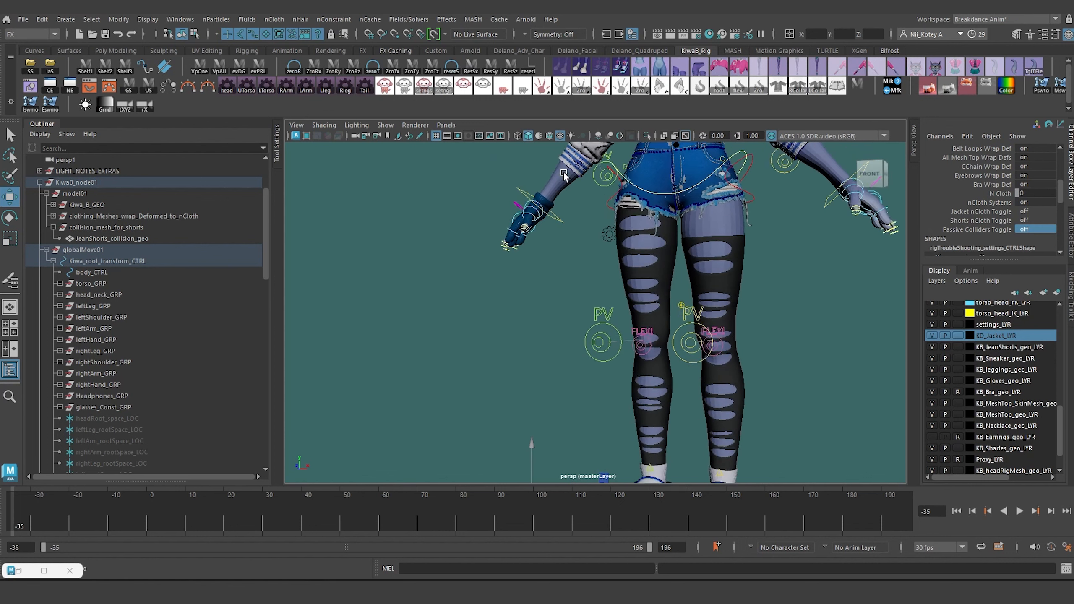
{"action": "scroll", "coordinate": [564, 174], "scroll_direction": "down", "scroll_amount": 4}
{"action": "left_click", "coordinate": [1031, 240]}
{"action": "scroll", "coordinate": [456, 275], "scroll_direction": "up", "scroll_amount": 4}
{"action": "left_click_drag", "start_coordinate": [455, 275], "coordinate": [449, 278], "text": "alt"}
- Select the shorts collision mesh at the character's waist and check its nRigid attributes
{"action": "left_click", "coordinate": [441, 330]}
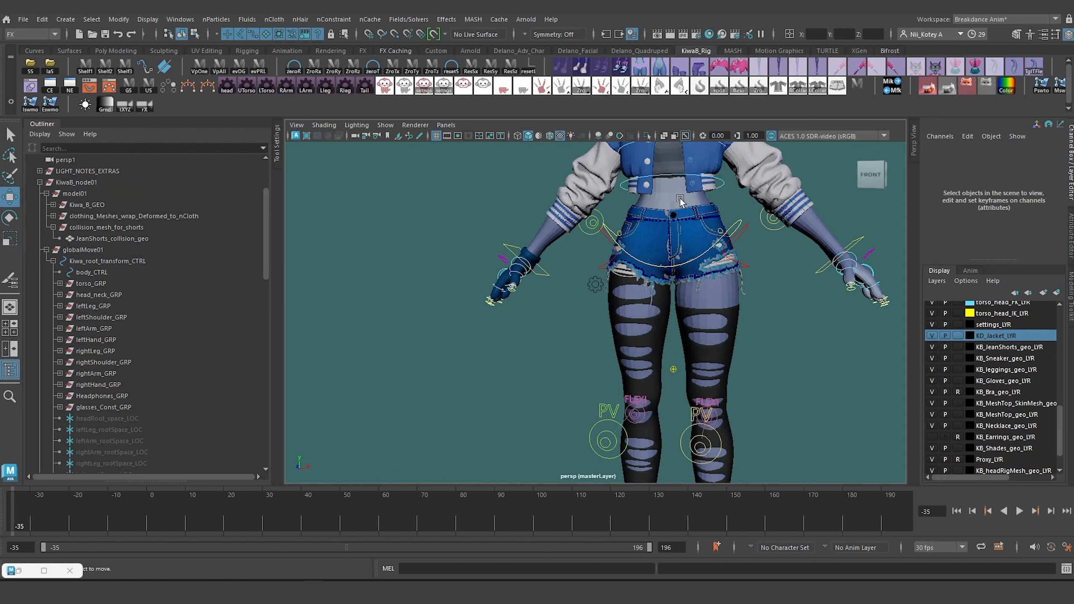
{"action": "left_click", "coordinate": [680, 200]}
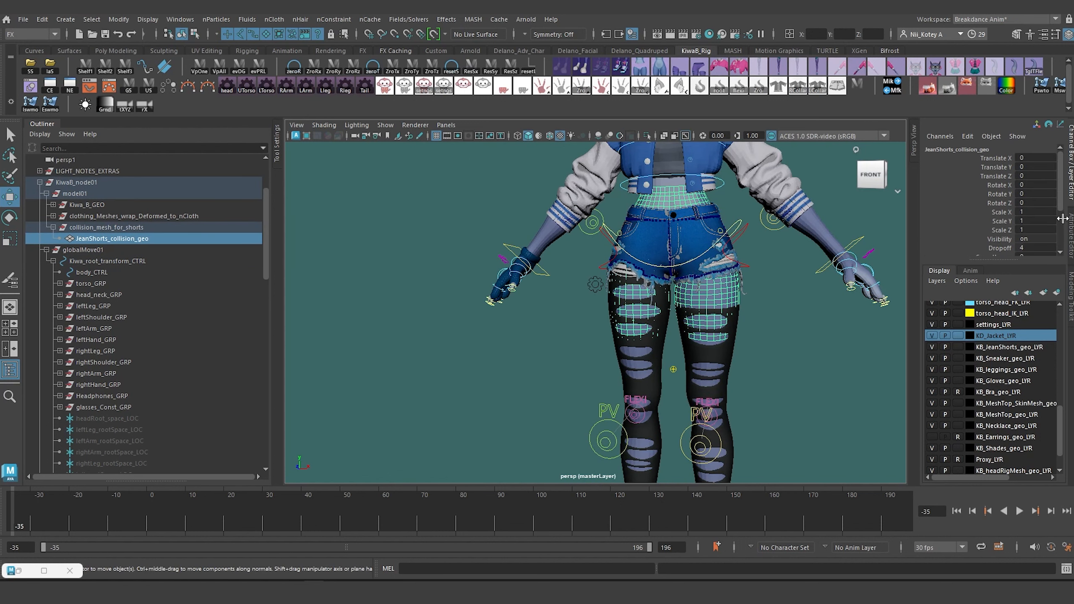
{"action": "left_click", "coordinate": [1070, 230]}
{"action": "middle_click_drag", "start_coordinate": [598, 157], "coordinate": [644, 195], "text": "alt"}
{"action": "left_click", "coordinate": [583, 264]}
{"action": "left_click", "coordinate": [609, 270]}
- Select the Jacket nCloth, Shorts nCloth and Passive Colliders toggle channels on the rig troubleshooting settings control
{"action": "left_click_drag", "start_coordinate": [644, 195], "coordinate": [503, 361], "text": "alt"}
{"action": "left_click", "coordinate": [516, 435]}
{"action": "key", "text": "ctrl+a"}
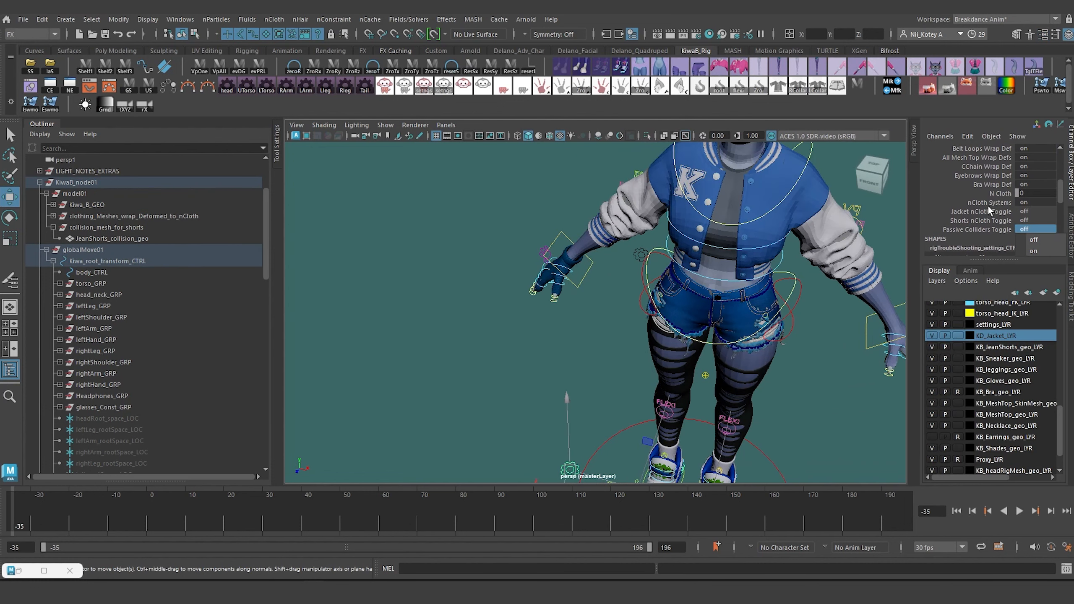
{"action": "left_click", "coordinate": [988, 203]}
{"action": "left_click_drag", "start_coordinate": [980, 211], "coordinate": [981, 229]}
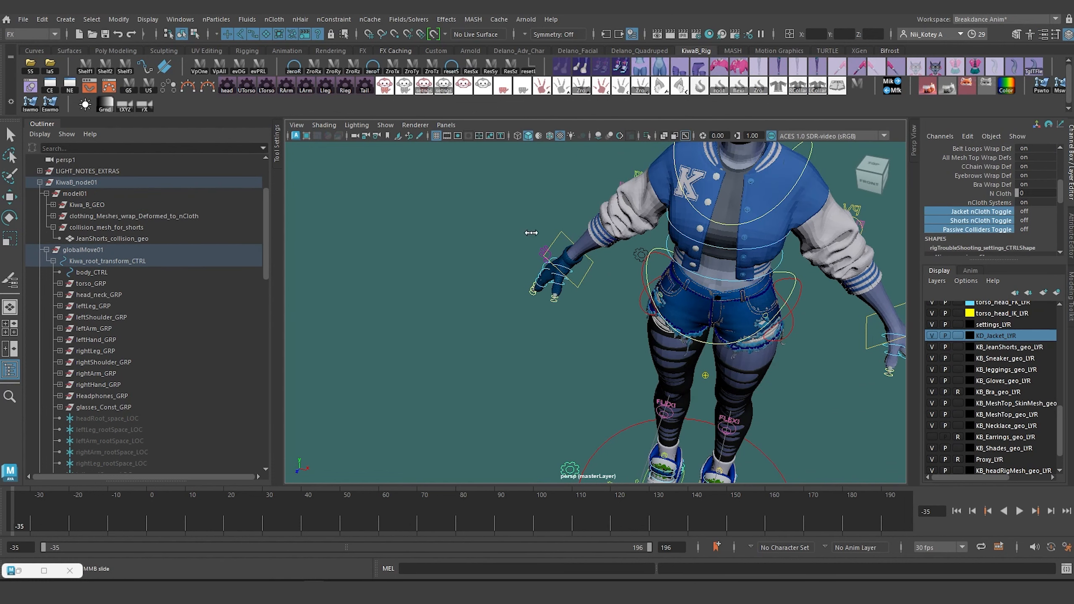
{"action": "left_click_drag", "start_coordinate": [528, 271], "coordinate": [528, 233], "text": "alt"}
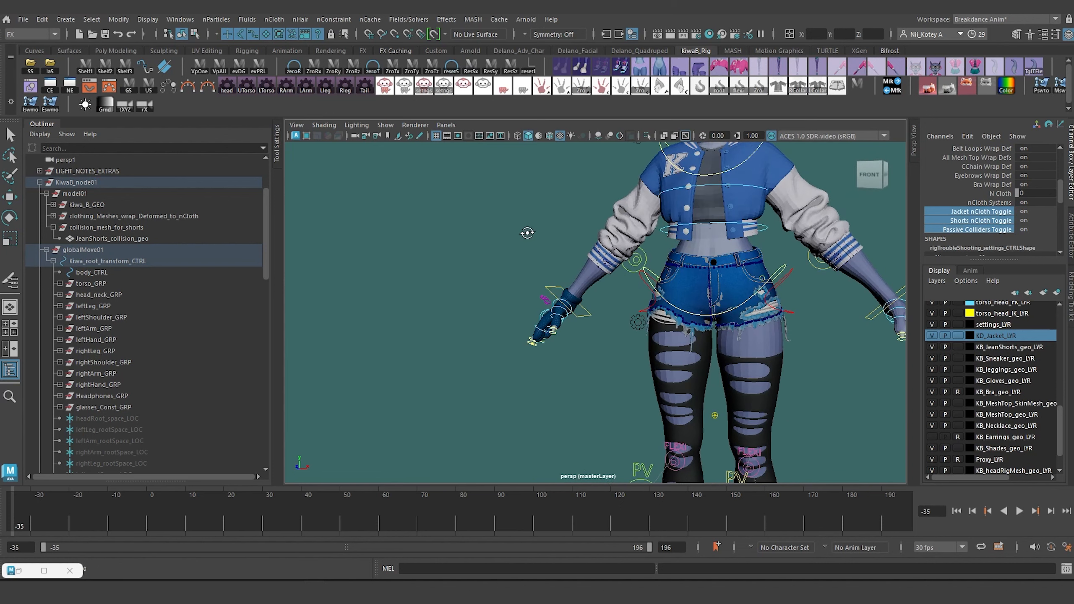
{"action": "middle_click_drag", "start_coordinate": [528, 232], "coordinate": [456, 282], "text": "alt"}
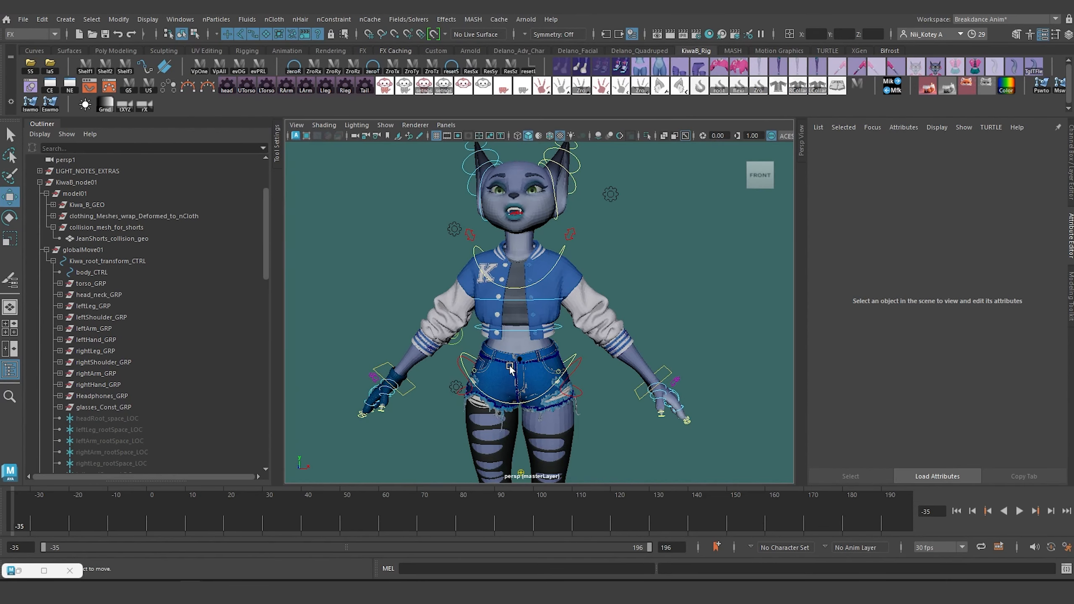
- Select JeanShorts_collision_geo and examine its coverage around the waist and upper thighs beneath the shorts
{"action": "scroll", "coordinate": [509, 368], "scroll_direction": "up", "scroll_amount": 10}
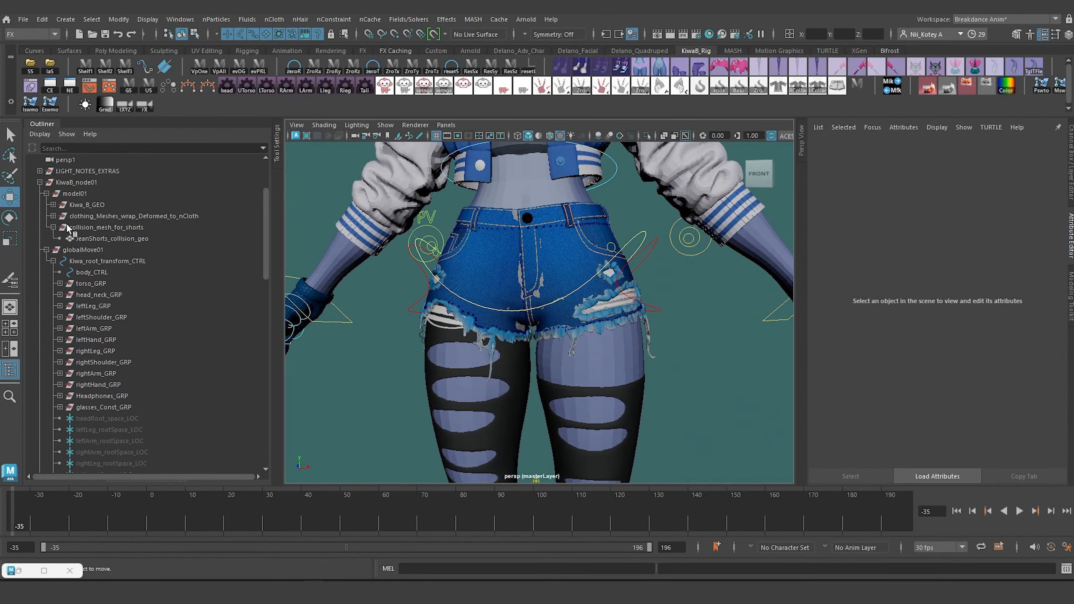
{"action": "left_click", "coordinate": [96, 238]}
{"action": "key", "text": "f"}
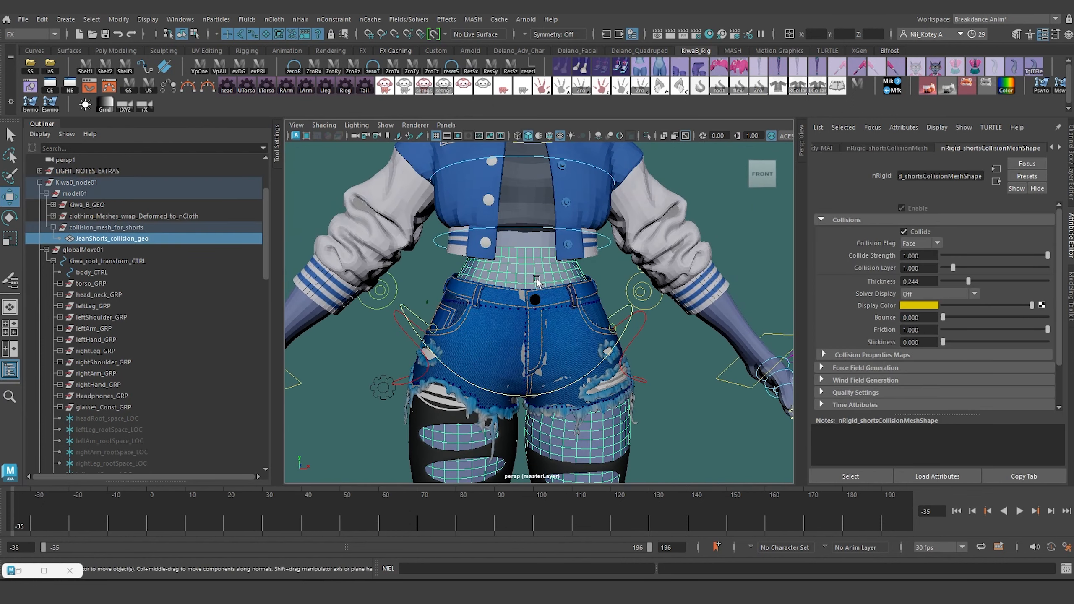
{"action": "left_click_drag", "start_coordinate": [536, 291], "coordinate": [520, 297], "text": "alt"}
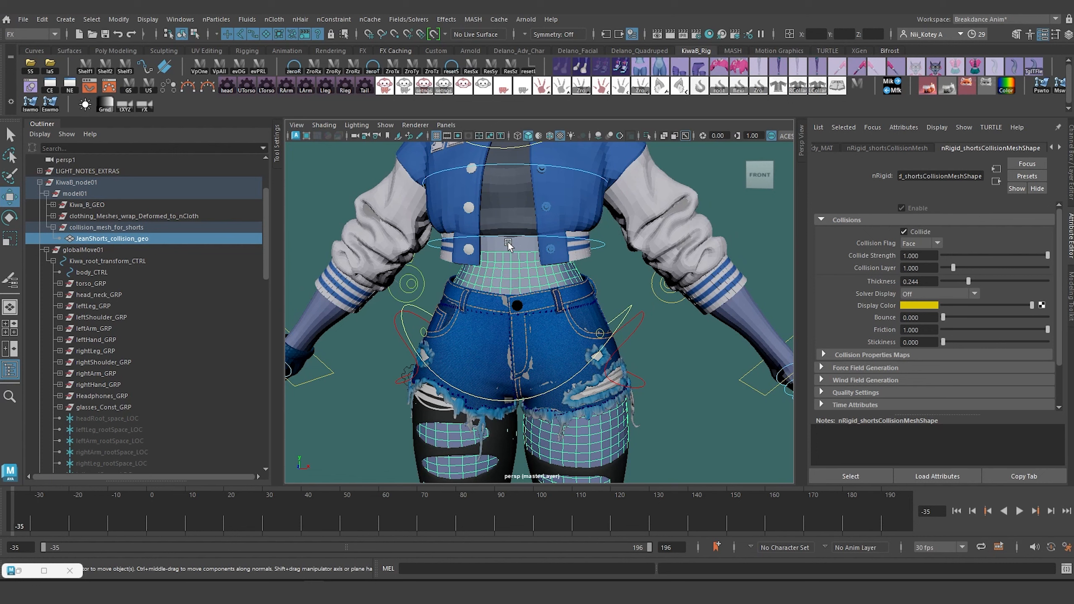
{"action": "left_click_drag", "start_coordinate": [567, 298], "coordinate": [537, 312], "text": "alt"}
{"action": "middle_click_drag", "start_coordinate": [520, 332], "coordinate": [534, 278], "text": "alt"}
{"action": "left_click_drag", "start_coordinate": [535, 293], "coordinate": [544, 298], "text": "alt"}
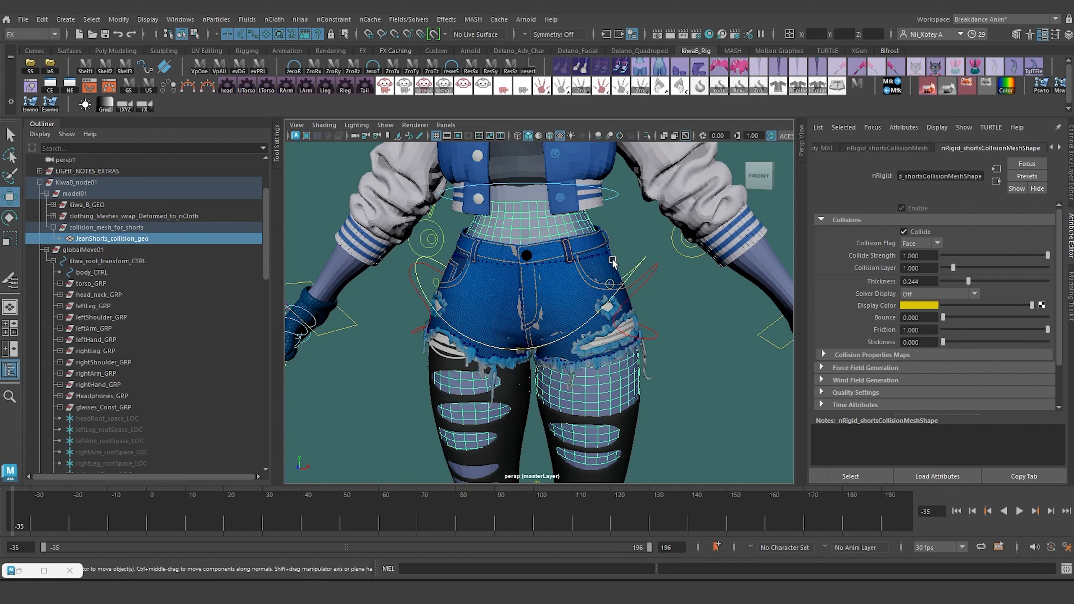
{"action": "scroll", "coordinate": [597, 313], "scroll_direction": "down", "scroll_amount": 8}
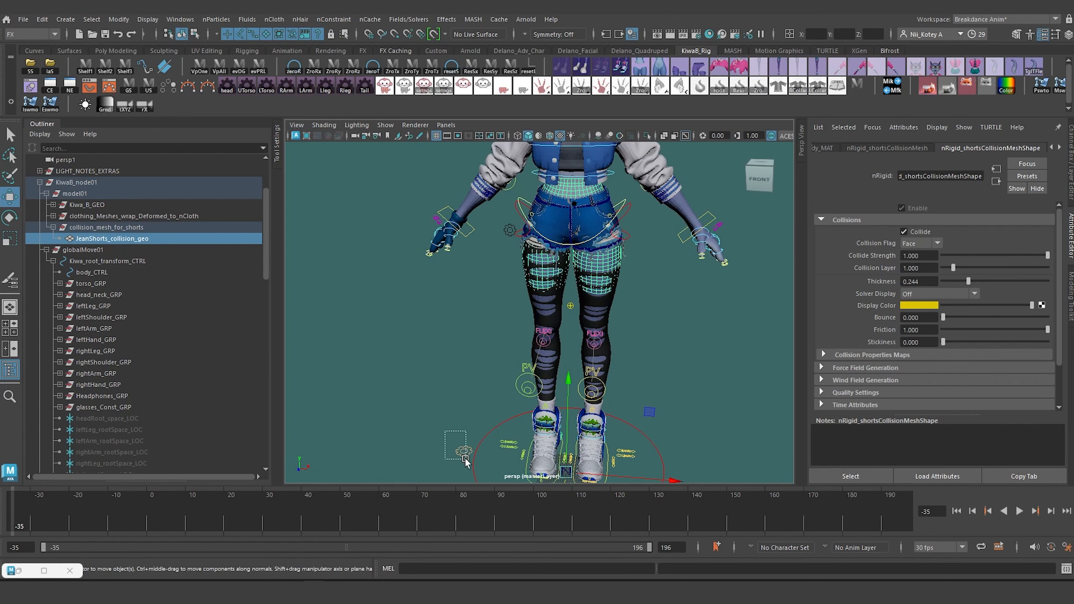
- Reselect the rig troubleshooting settings control and bring up its nCloth system toggle channels
{"action": "left_click", "coordinate": [464, 451]}
{"action": "left_click", "coordinate": [1064, 169]}
{"action": "scroll", "coordinate": [1013, 216], "scroll_direction": "down", "scroll_amount": 3}
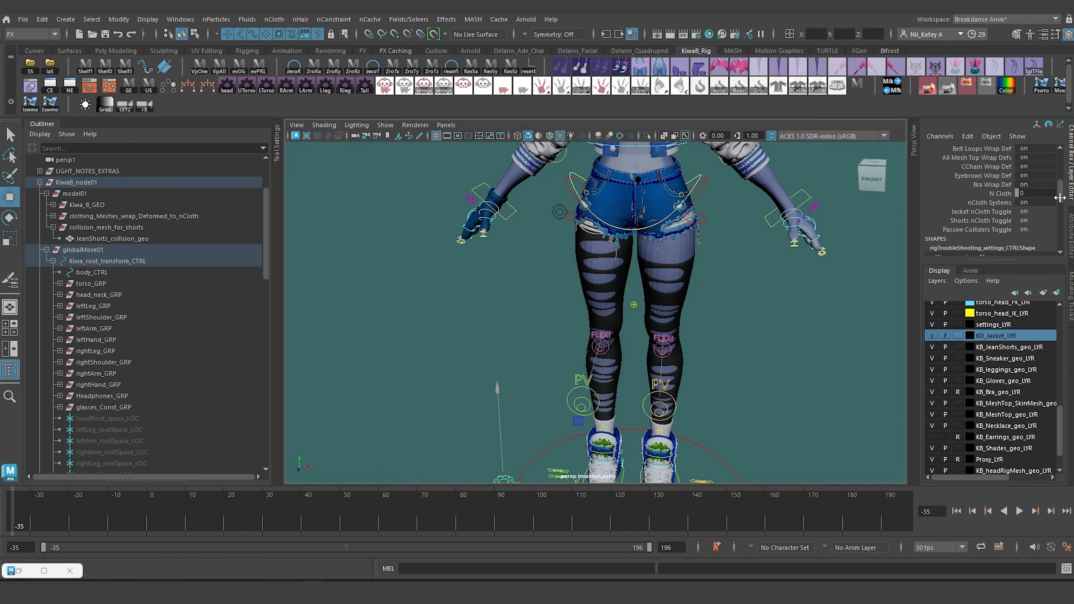
- Add a keyable Boolean attribute shortsCollisionWrapDef, with the nice name Shorts Collision Wrap Def, to the rig troubleshooting settings control
{"action": "left_click", "coordinate": [967, 137]}
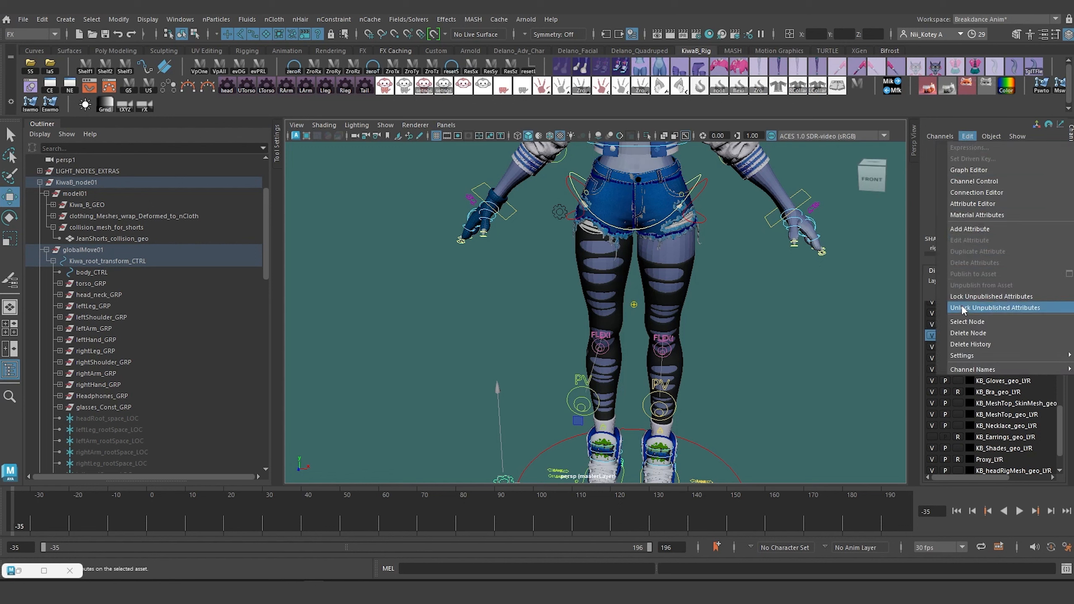
{"action": "left_click", "coordinate": [972, 229]}
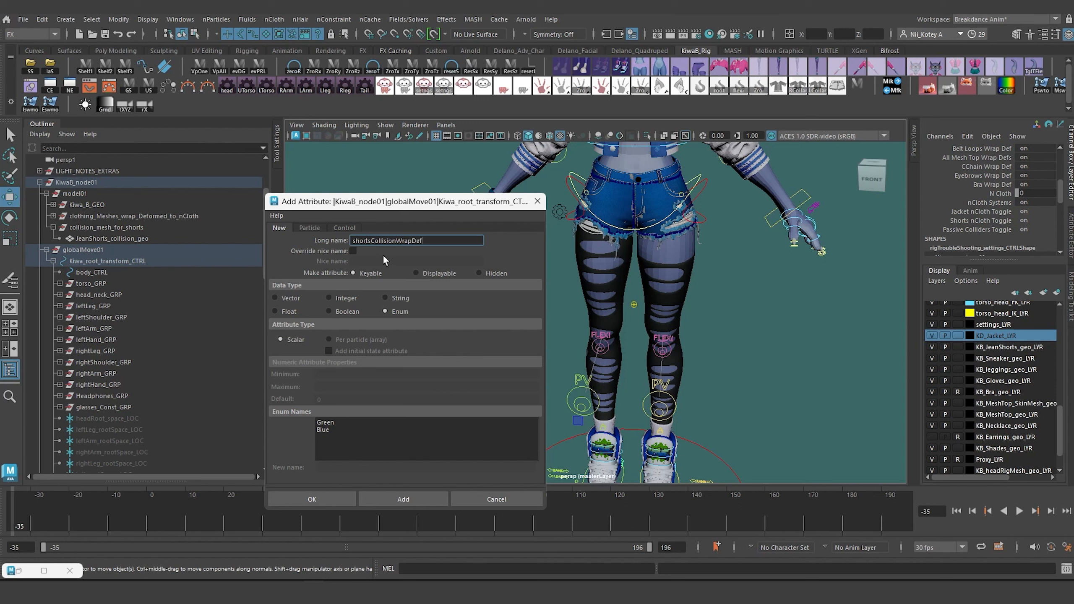
{"action": "left_click", "coordinate": [353, 251]}
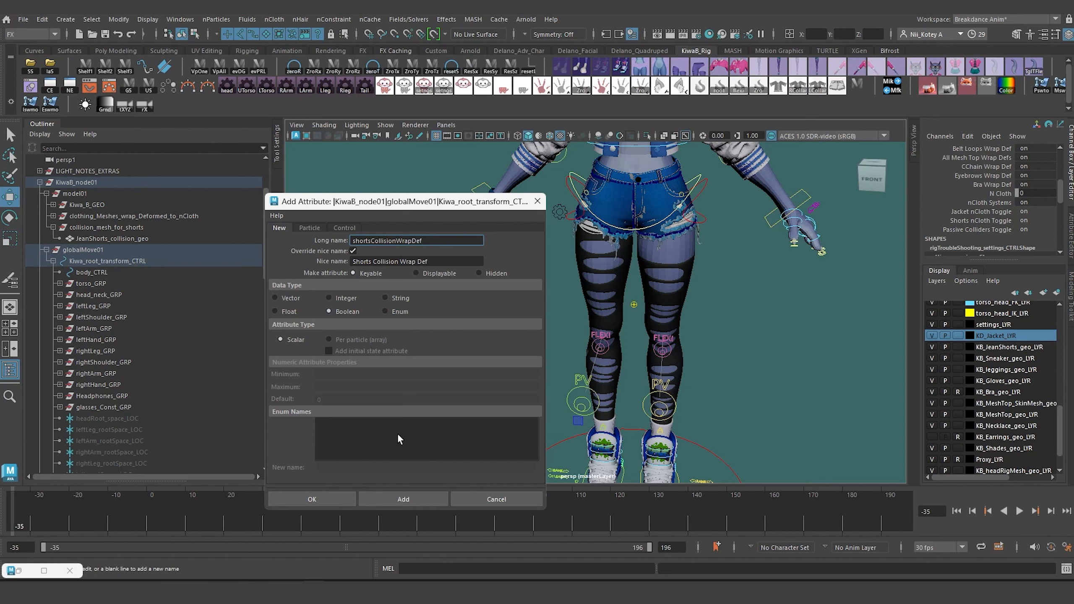
{"action": "left_click", "coordinate": [404, 499]}
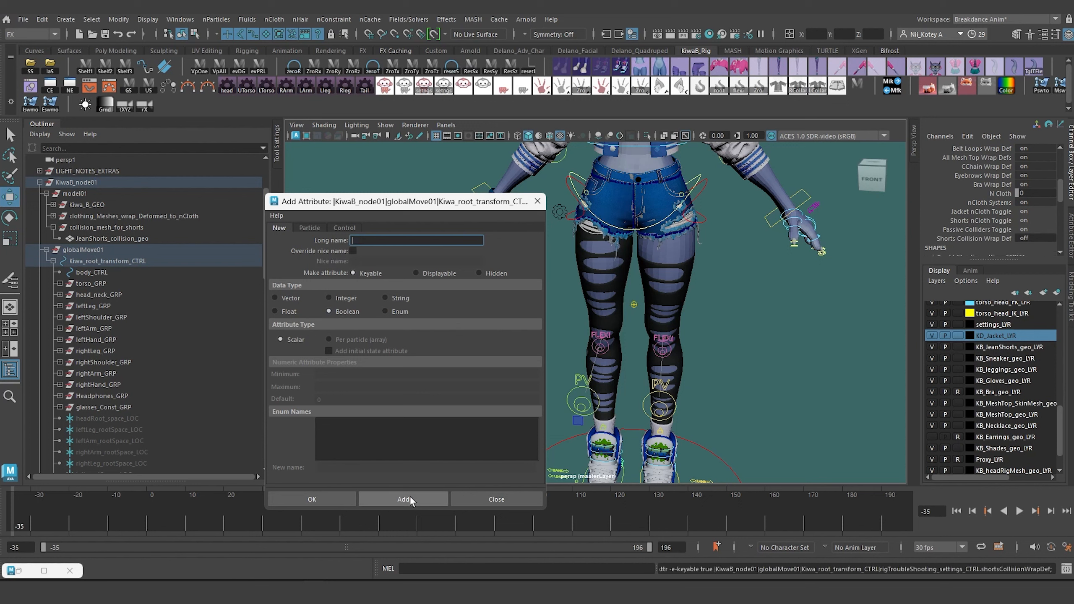
{"action": "left_click", "coordinate": [537, 202]}
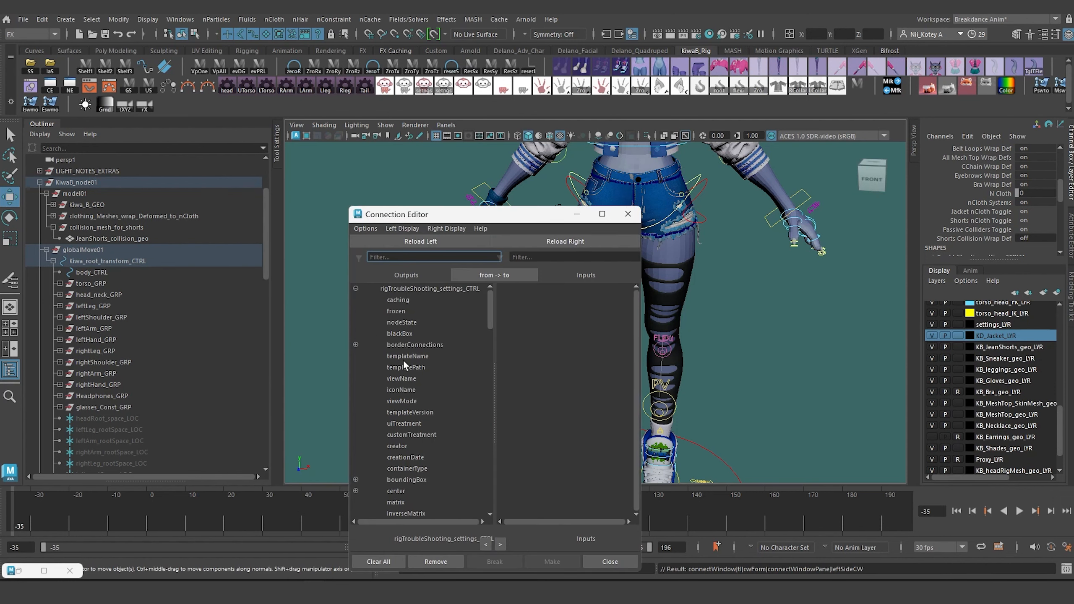
- Load the wrap_JS_nCloth_Collider deformer of JeanShorts_collision_geo as the input side of the Connection Editor, opposite the rig troubleshooting settings control
{"action": "left_click_drag", "start_coordinate": [475, 216], "coordinate": [301, 238]}
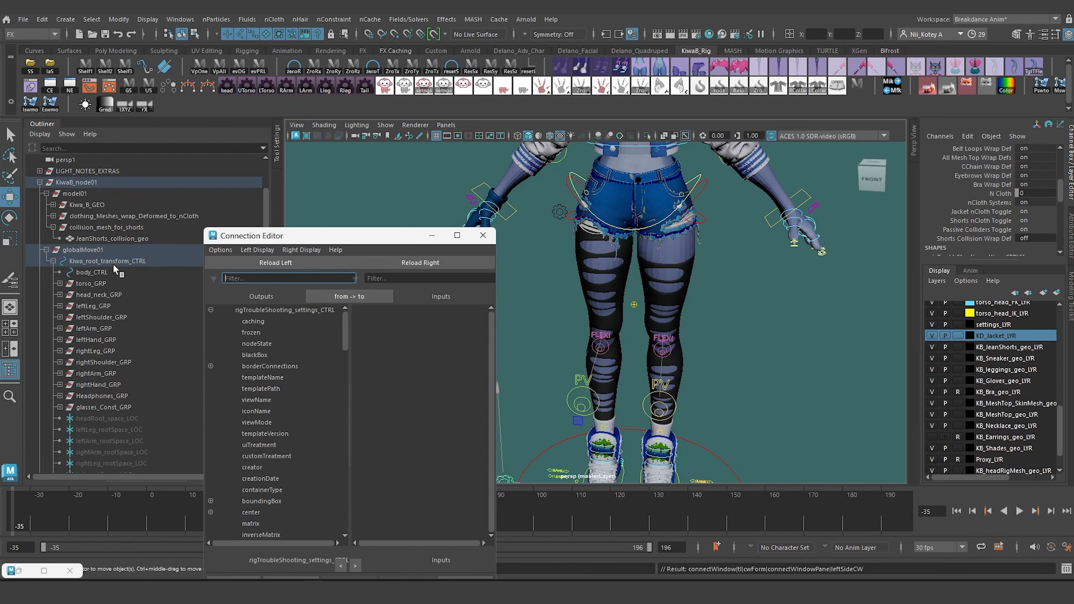
{"action": "left_click", "coordinate": [103, 239]}
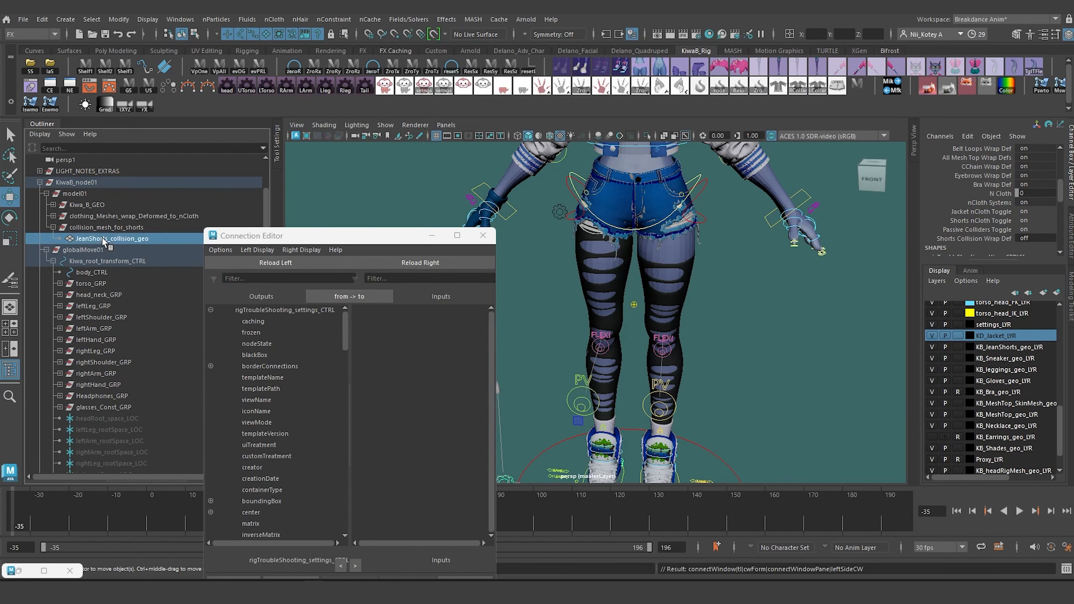
{"action": "left_click", "coordinate": [1070, 238]}
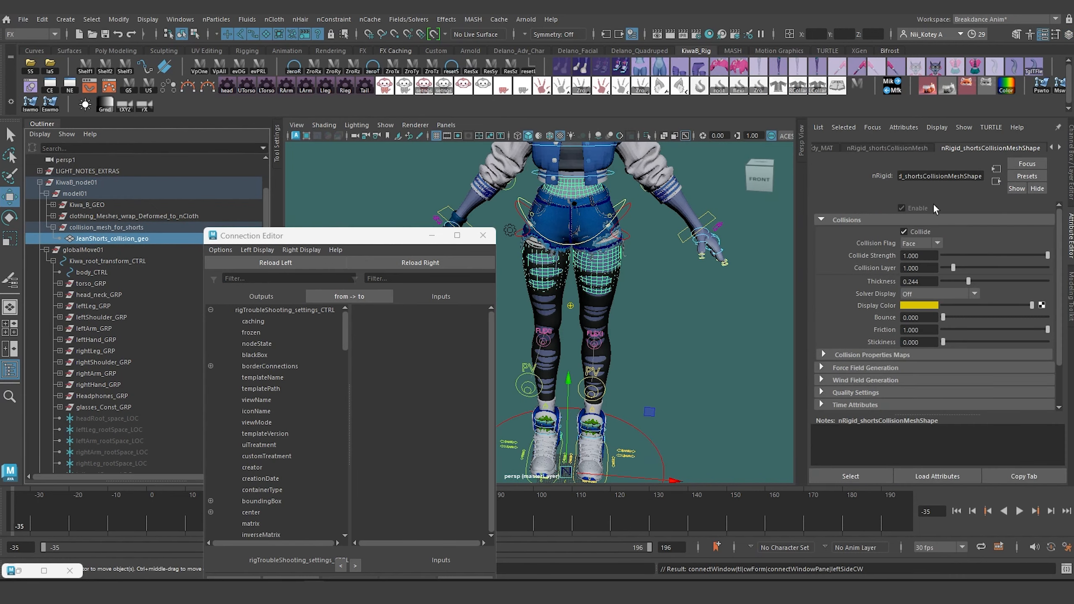
{"action": "left_click", "coordinate": [1055, 148]}
{"action": "left_click", "coordinate": [1055, 148]}
{"action": "left_click", "coordinate": [1055, 147]}
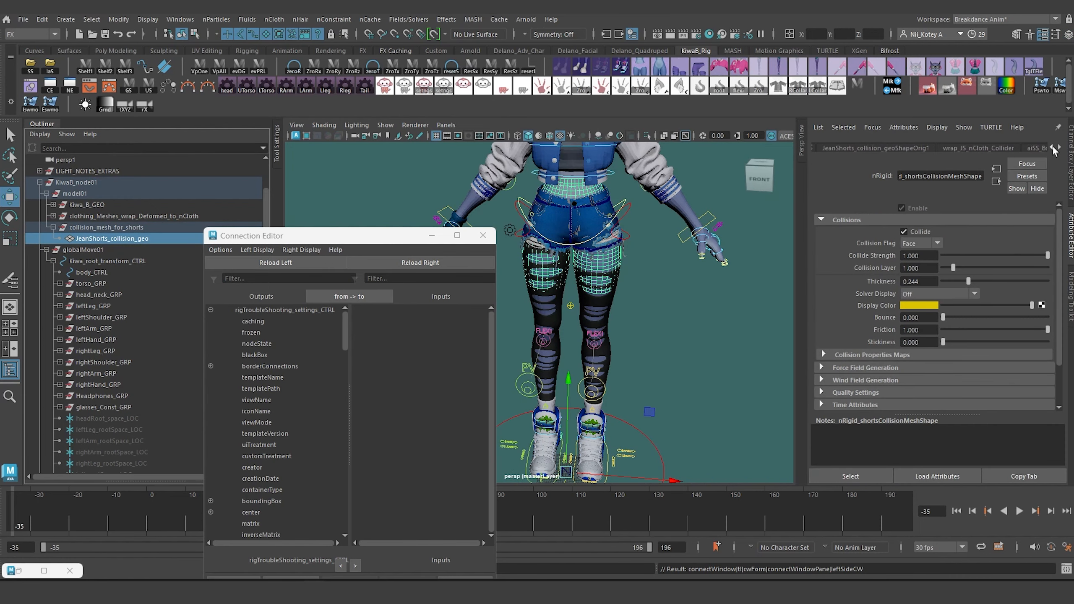
{"action": "left_click", "coordinate": [978, 148]}
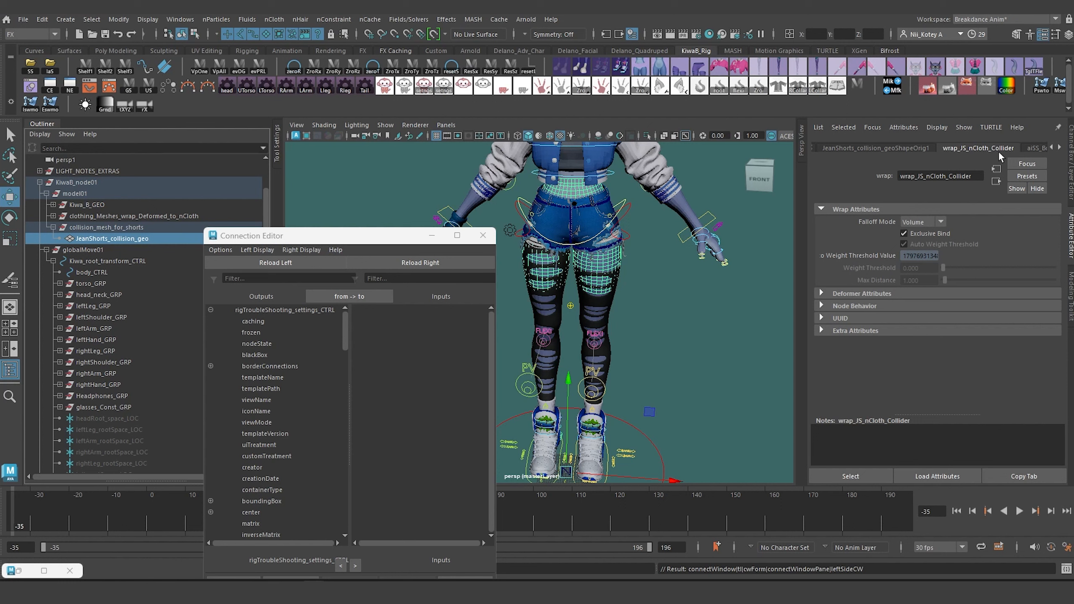
{"action": "left_click", "coordinate": [851, 476]}
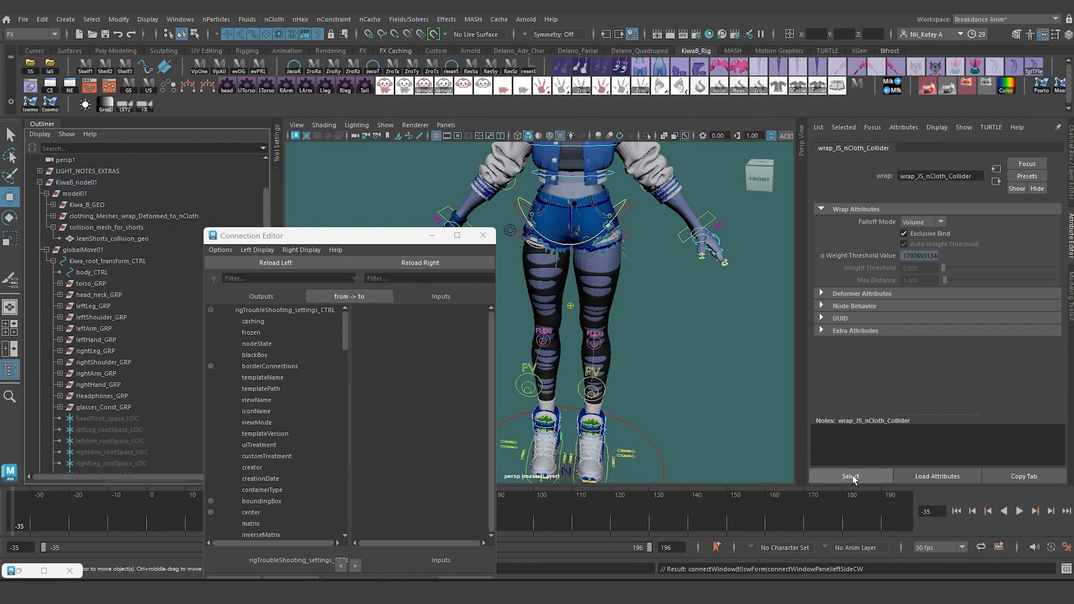
{"action": "left_click", "coordinate": [443, 262]}
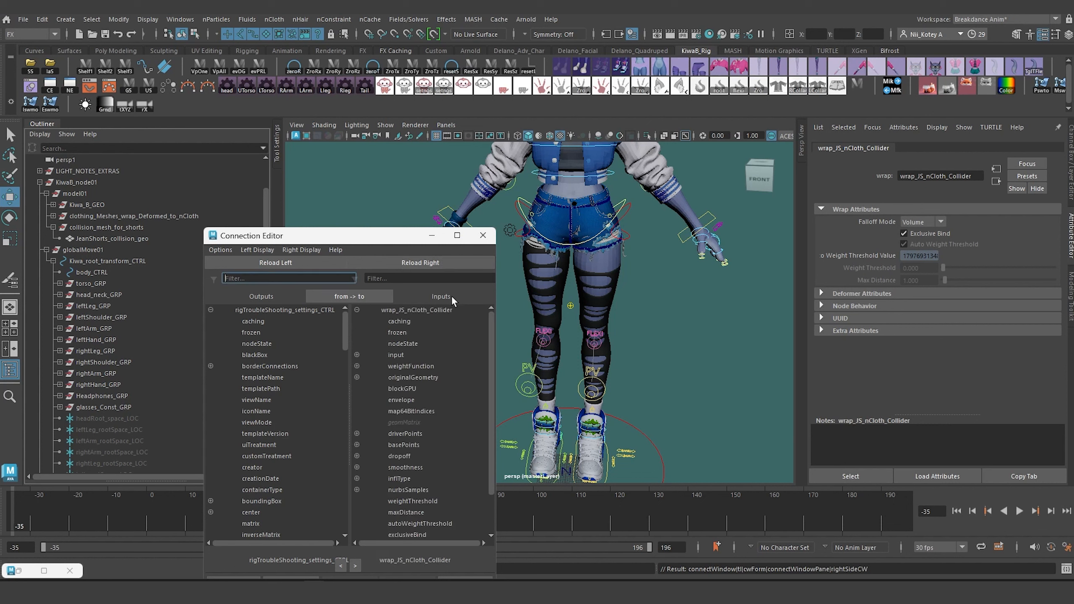
- Connect the settings control's shortsCollisionWrapDef attribute to the envelope of wrap_JS_nCloth_Collider and close the Connection Editor
{"action": "left_click", "coordinate": [437, 278]}
{"action": "type", "text": "env"}
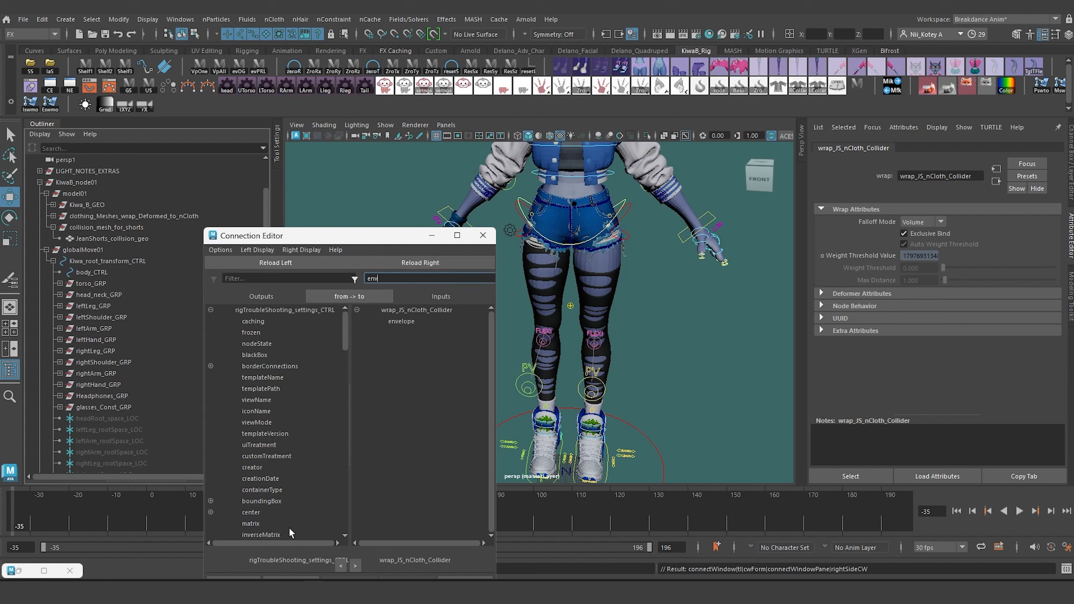
{"action": "scroll", "coordinate": [289, 527], "scroll_direction": "down", "scroll_amount": 15}
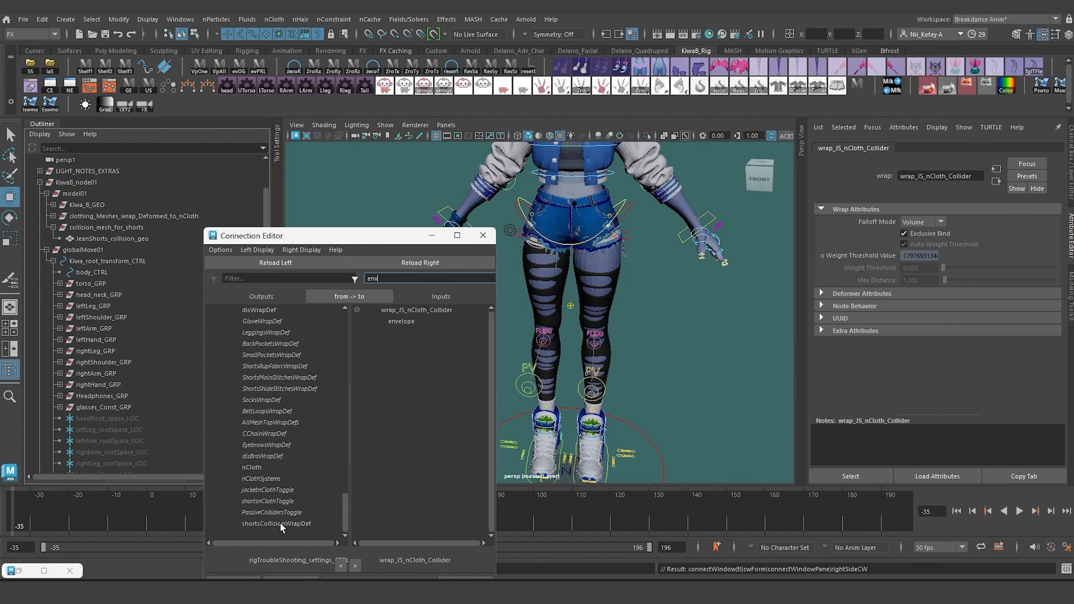
{"action": "left_click", "coordinate": [280, 523]}
{"action": "left_click", "coordinate": [407, 322]}
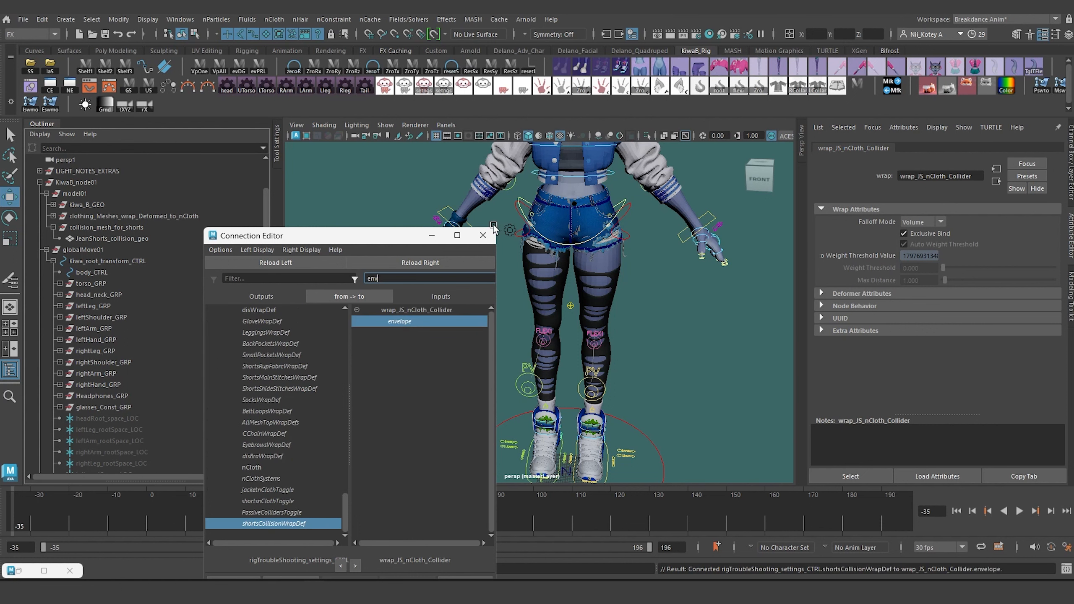
{"action": "left_click", "coordinate": [483, 235]}
- Reselect the rig troubleshooting settings control, check the shorts collision mesh at frame 22 with its wrap off, and return to the start frame
{"action": "left_click", "coordinate": [464, 451]}
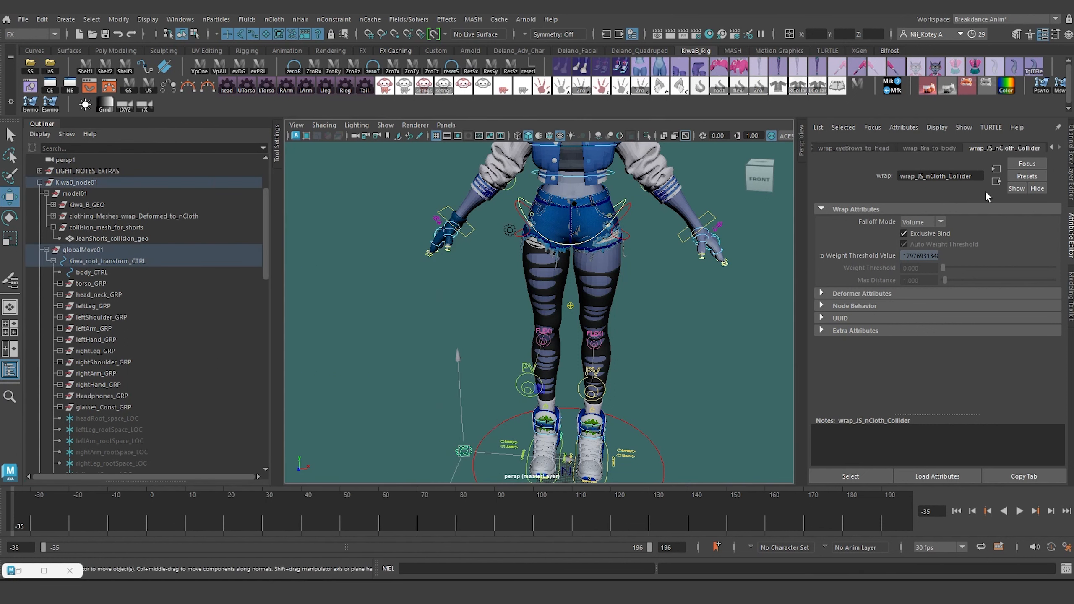
{"action": "key", "text": "ctrl+a"}
{"action": "scroll", "coordinate": [1035, 241], "scroll_direction": "down", "scroll_amount": 5}
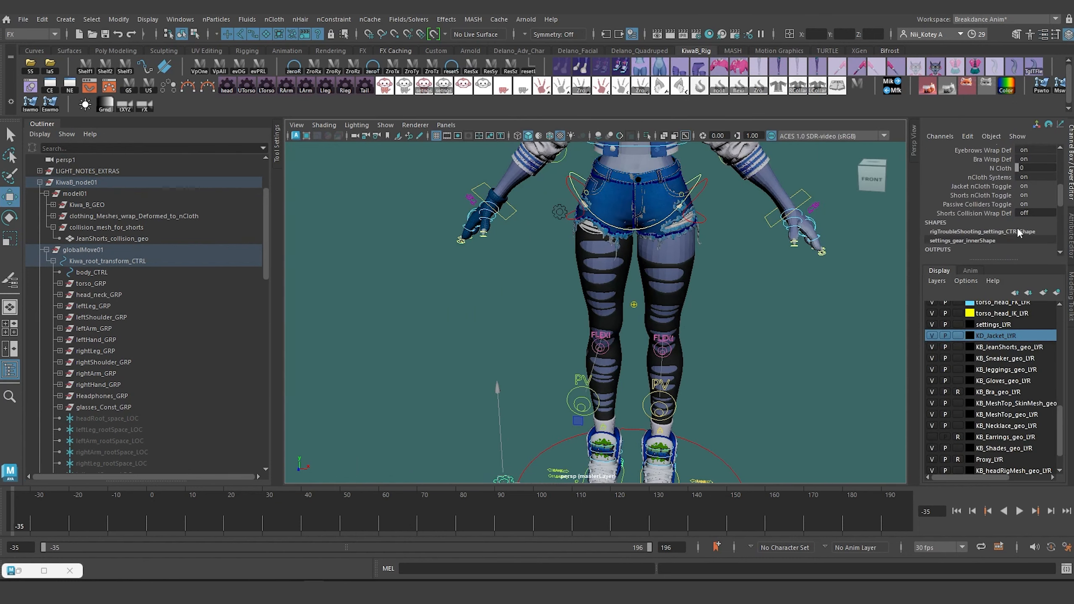
{"action": "left_click_drag", "start_coordinate": [550, 224], "coordinate": [541, 215], "text": "alt"}
{"action": "middle_click_drag", "start_coordinate": [541, 215], "coordinate": [511, 325], "text": "alt"}
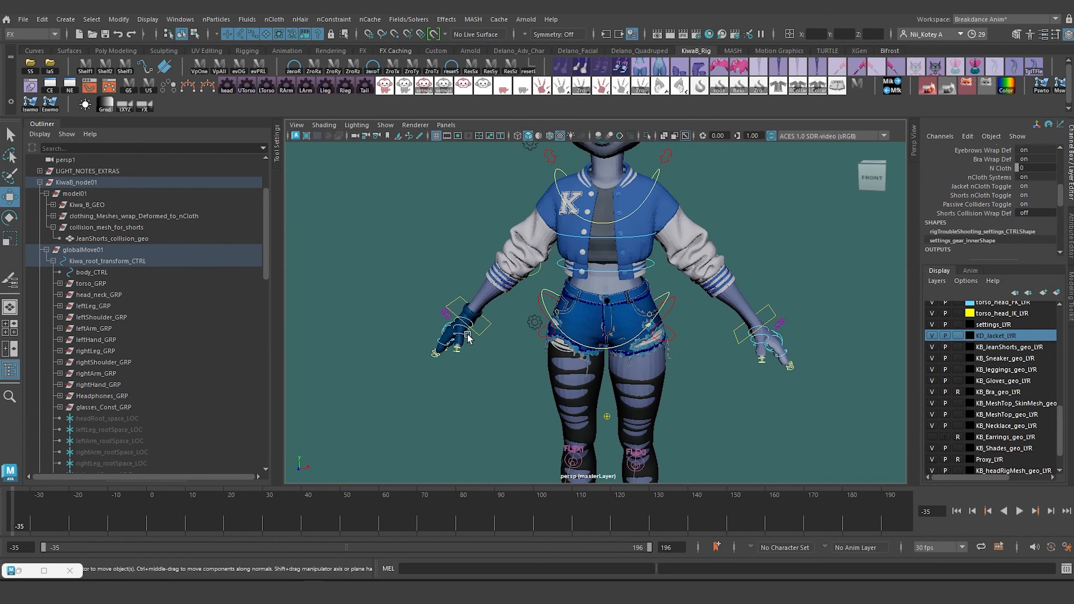
{"action": "left_click", "coordinate": [232, 511]}
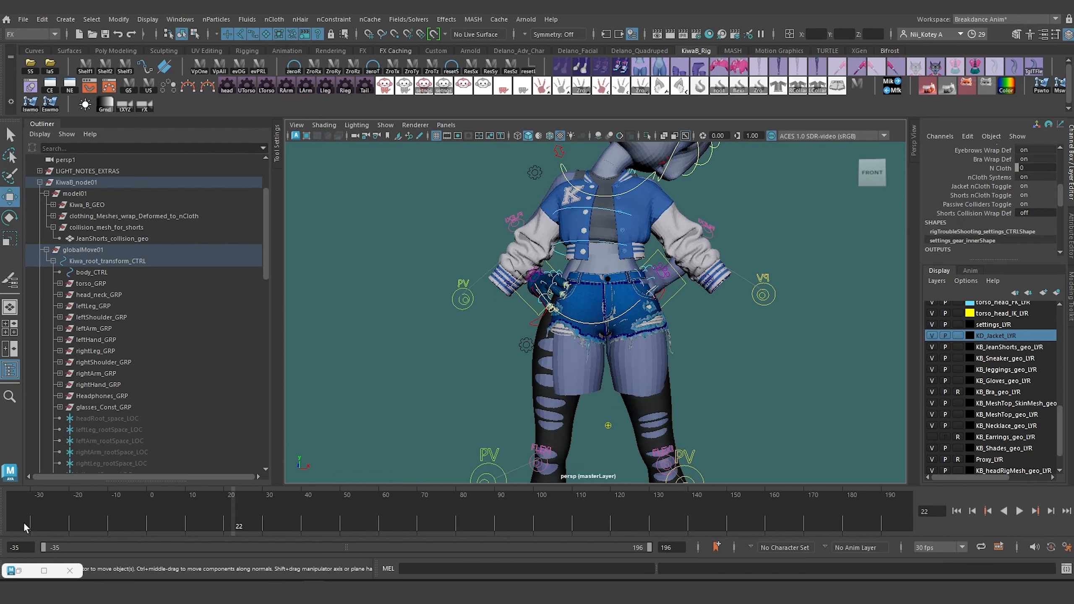
{"action": "left_click", "coordinate": [957, 510]}
- Turn on Shorts Collision Wrap Def on the rig troubleshooting settings control and check the posed legs at frame 34 before returning to the start frame
{"action": "left_click_drag", "start_coordinate": [618, 430], "coordinate": [584, 457], "text": "alt"}
{"action": "middle_click_drag", "start_coordinate": [583, 457], "coordinate": [659, 362], "text": "alt"}
{"action": "left_click", "coordinate": [499, 438]}
{"action": "left_click", "coordinate": [547, 473]}
{"action": "scroll", "coordinate": [1013, 198], "scroll_direction": "down", "scroll_amount": 5}
{"action": "left_click", "coordinate": [1005, 187]}
{"action": "middle_click_drag", "start_coordinate": [700, 280], "coordinate": [362, 340]}
{"action": "left_click", "coordinate": [279, 511]}
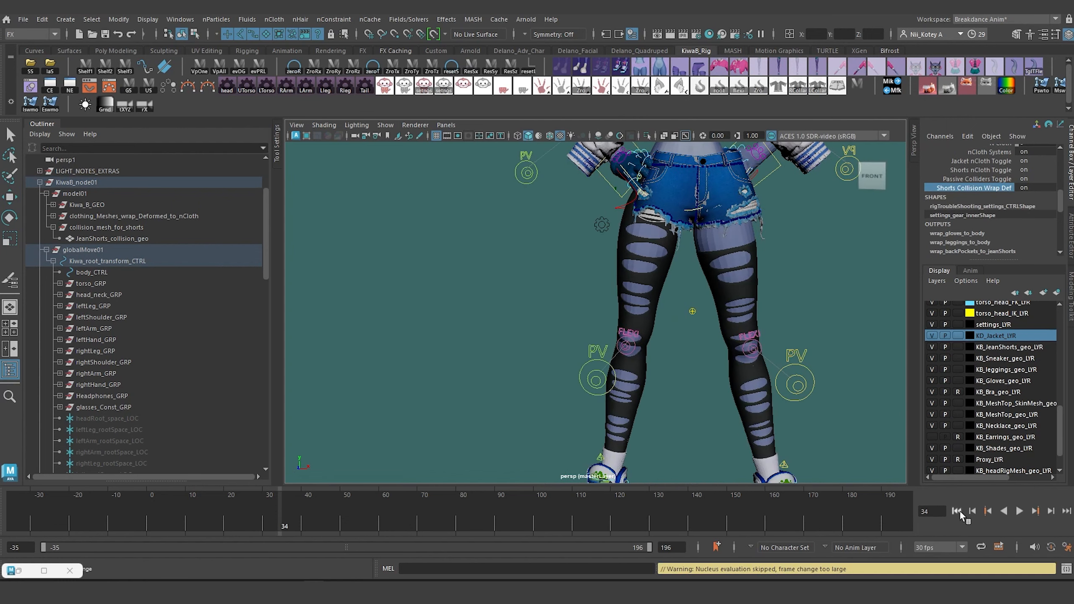
{"action": "left_click", "coordinate": [959, 512]}
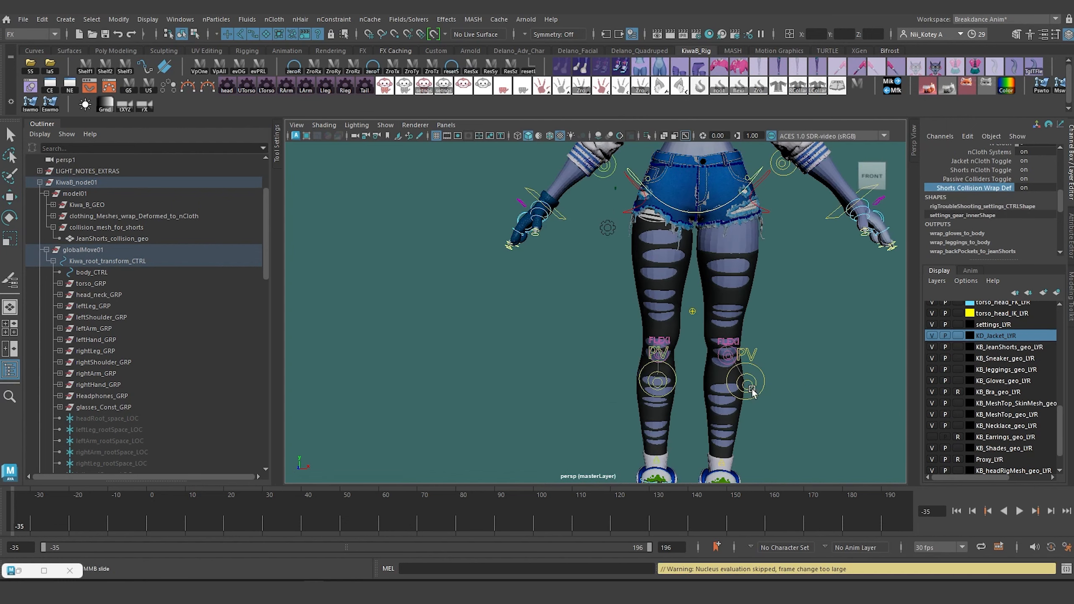
- Examine the jean shorts and waist area up close from several angles at the start frame
{"action": "middle_click_drag", "start_coordinate": [661, 284], "coordinate": [580, 448], "text": "alt"}
{"action": "right_click_drag", "start_coordinate": [661, 381], "coordinate": [632, 388], "text": "alt"}
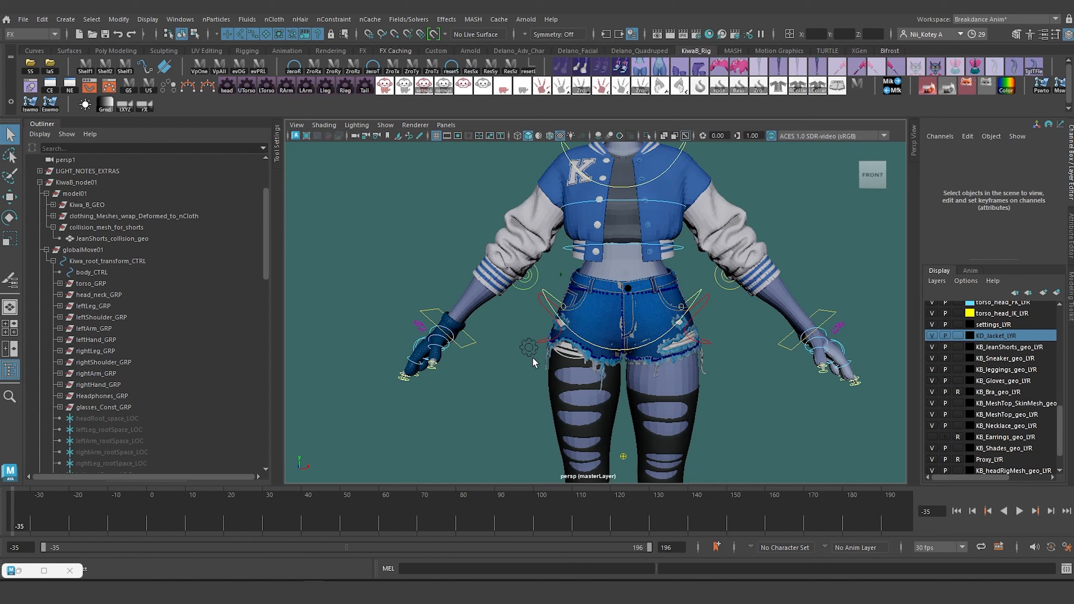
{"action": "mouse_move", "coordinate": [532, 355]}
{"action": "left_mouse_down", "text": "alt"}
{"action": "mouse_move", "coordinate": [551, 351]}
{"action": "mouse_move", "coordinate": [520, 355]}
{"action": "mouse_move", "coordinate": [535, 354]}
{"action": "left_mouse_up", "text": "alt"}
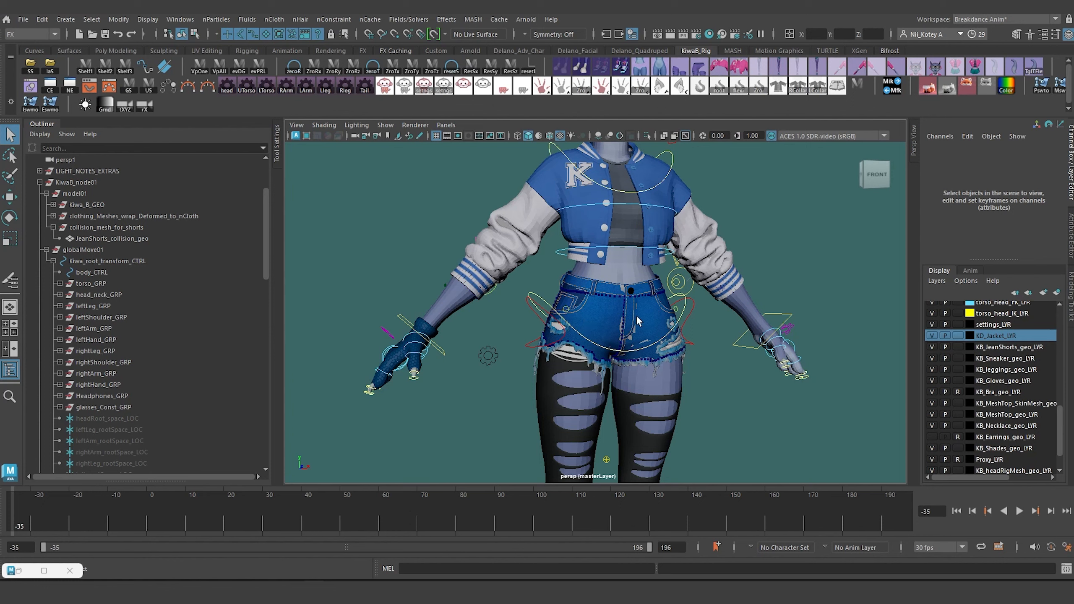
{"action": "right_click_drag", "start_coordinate": [550, 353], "coordinate": [674, 320], "text": "alt"}
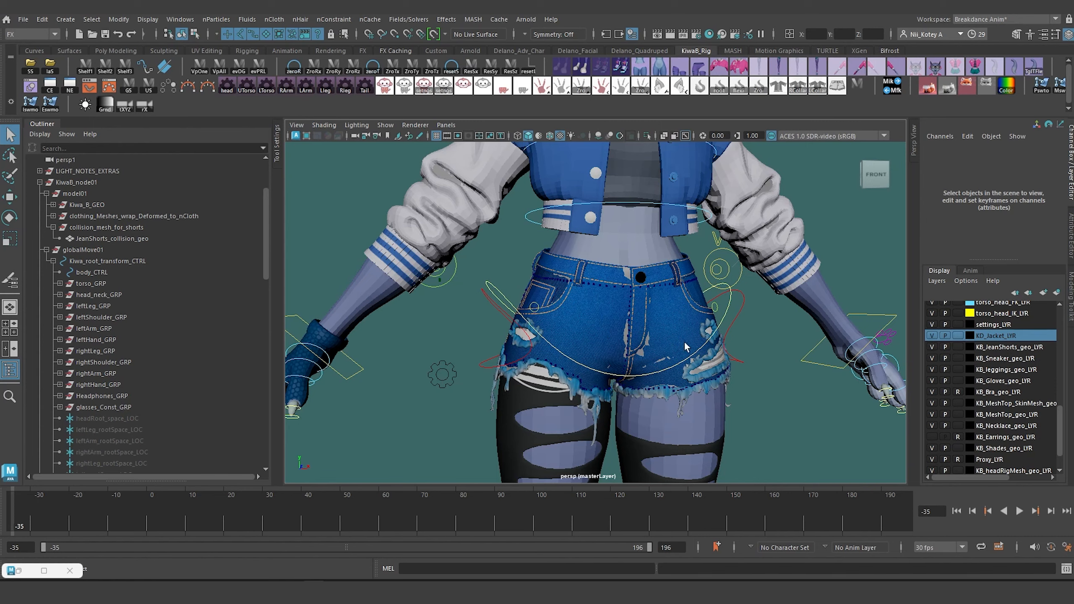
{"action": "left_click_drag", "start_coordinate": [685, 347], "coordinate": [646, 352], "text": "alt"}
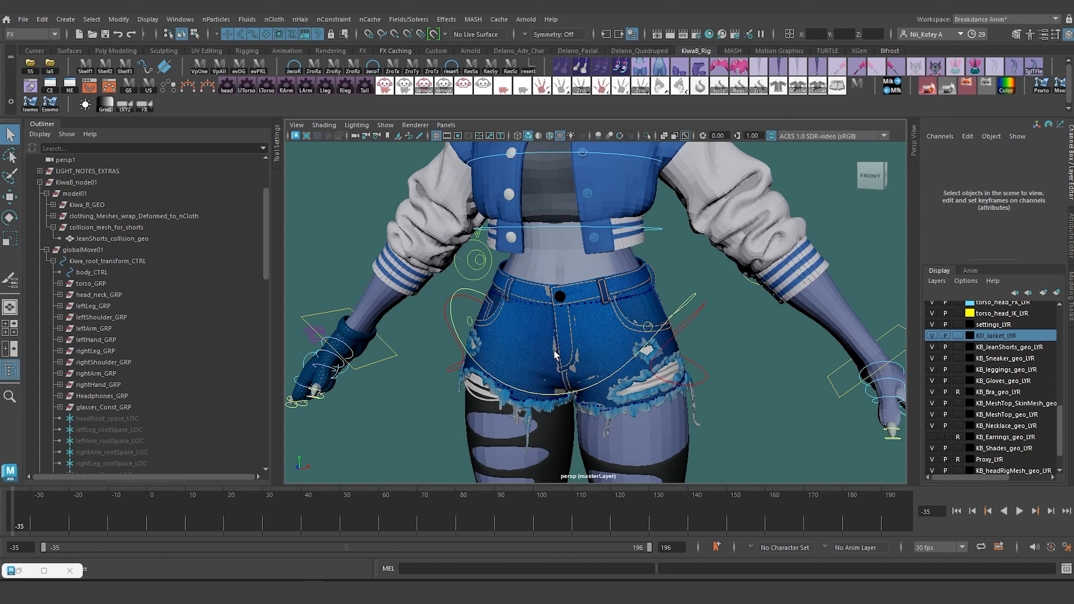
{"action": "left_click_drag", "start_coordinate": [549, 331], "coordinate": [579, 355], "text": "alt"}
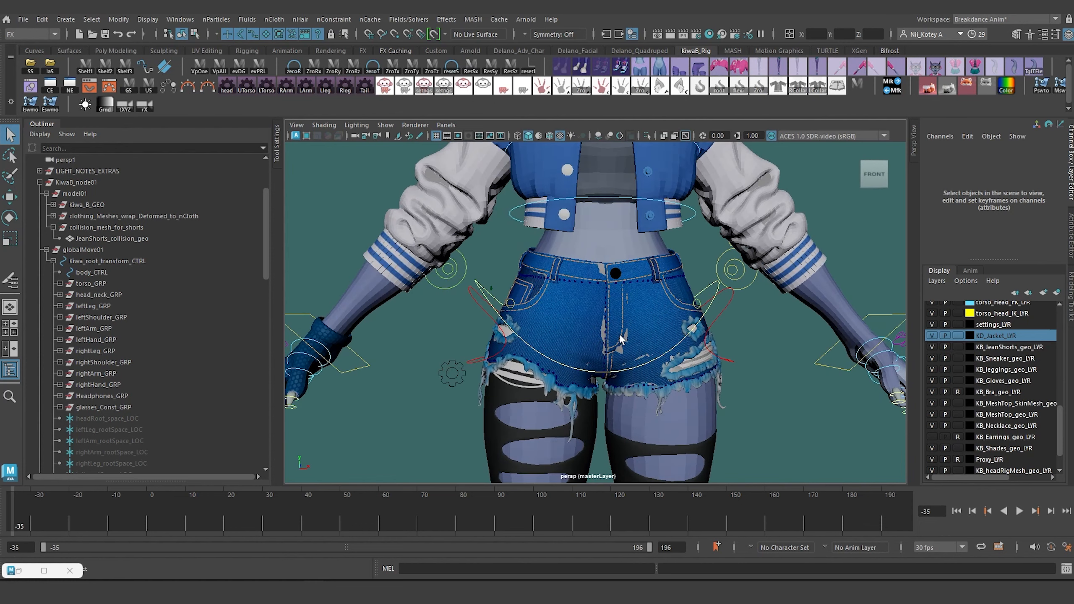
{"action": "left_click_drag", "start_coordinate": [593, 336], "coordinate": [602, 339], "text": "alt"}
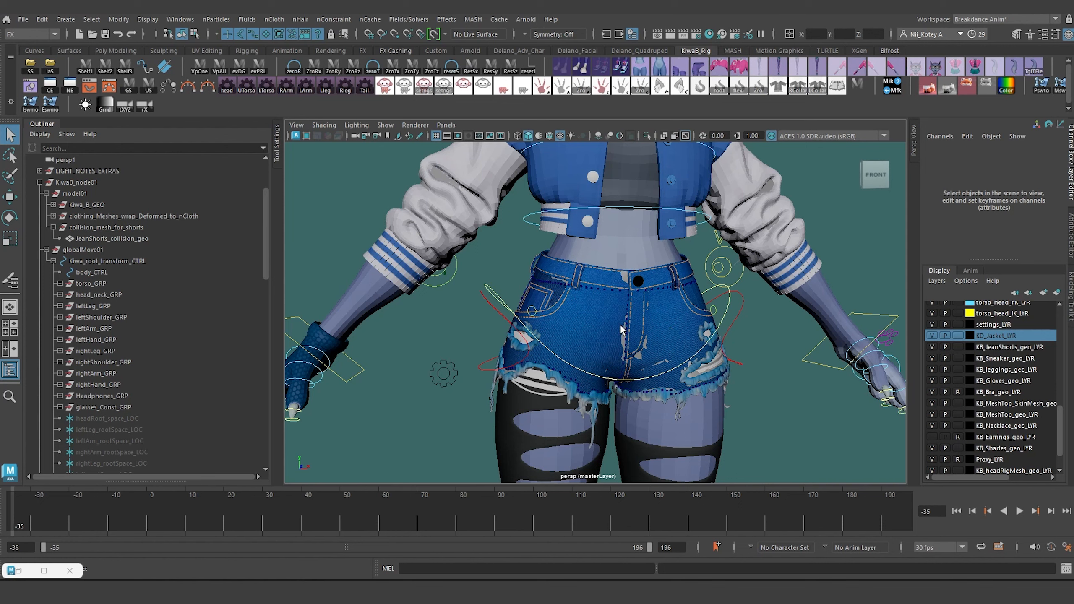
{"action": "left_click_drag", "start_coordinate": [565, 362], "coordinate": [573, 345], "text": "alt"}
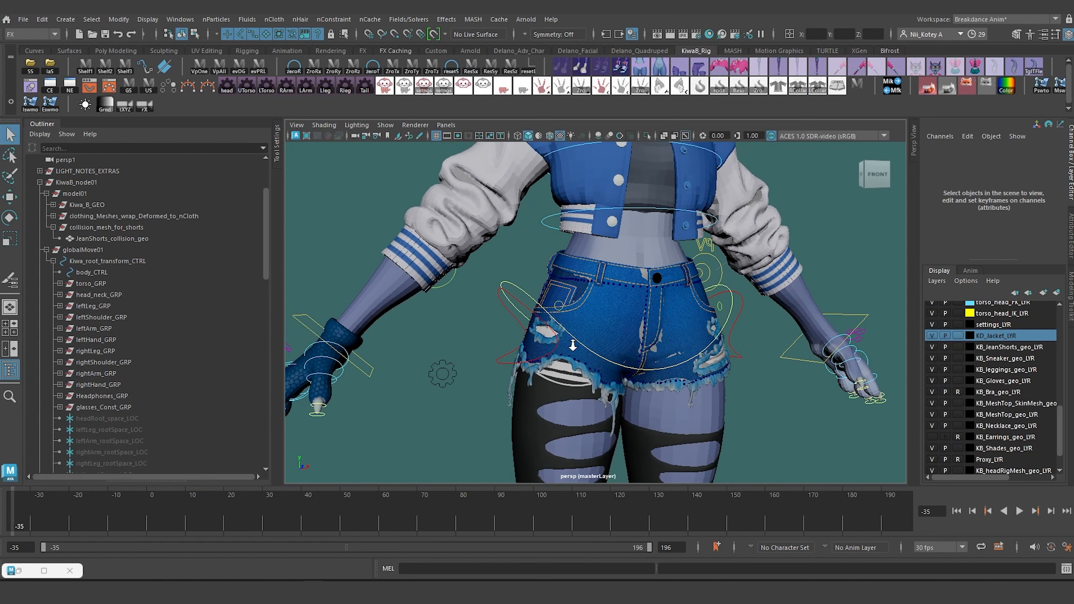
- Select the lower torso settings control beside the hips and test its Jean Shorts Visibility channel, leaving it on
{"action": "left_click", "coordinate": [440, 363]}
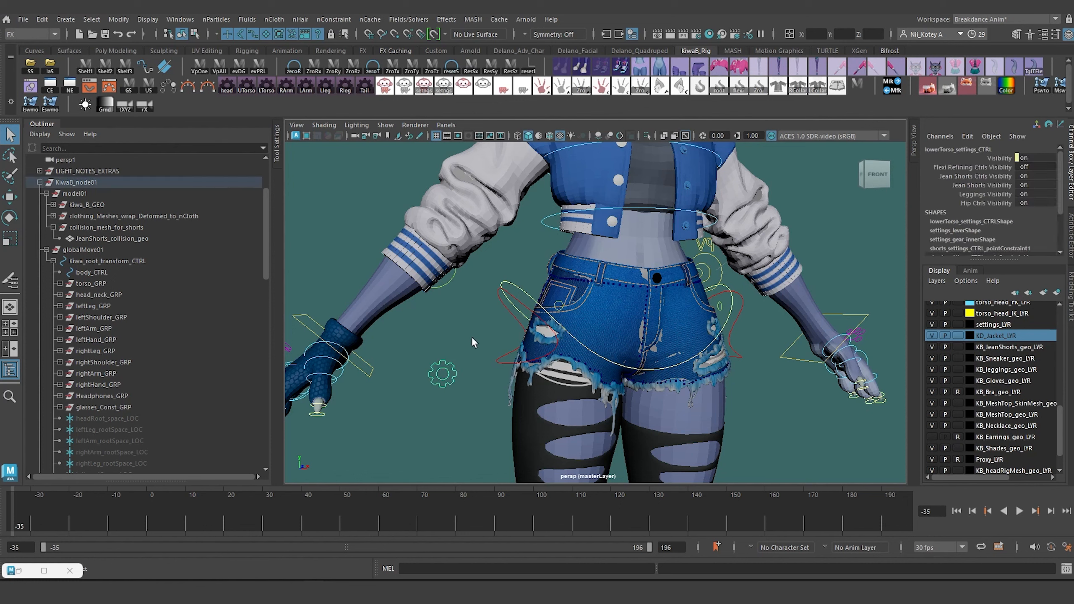
{"action": "right_click_drag", "start_coordinate": [473, 340], "coordinate": [380, 338], "text": "alt"}
{"action": "middle_click_drag", "start_coordinate": [514, 276], "coordinate": [517, 305], "text": "alt"}
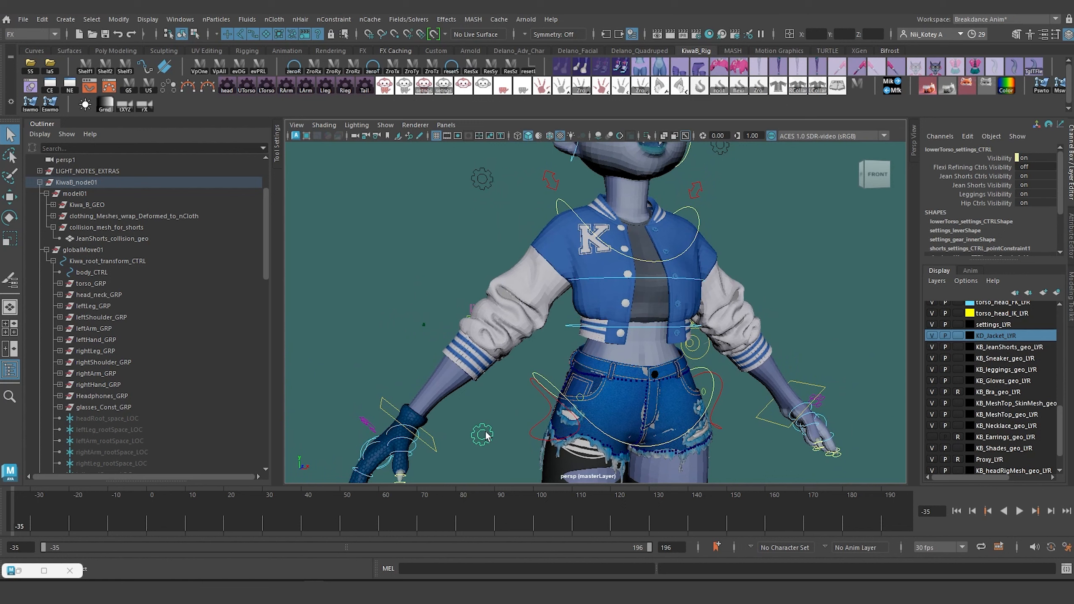
{"action": "left_click", "coordinate": [976, 187]}
{"action": "middle_click_drag", "start_coordinate": [793, 217], "coordinate": [903, 206]}
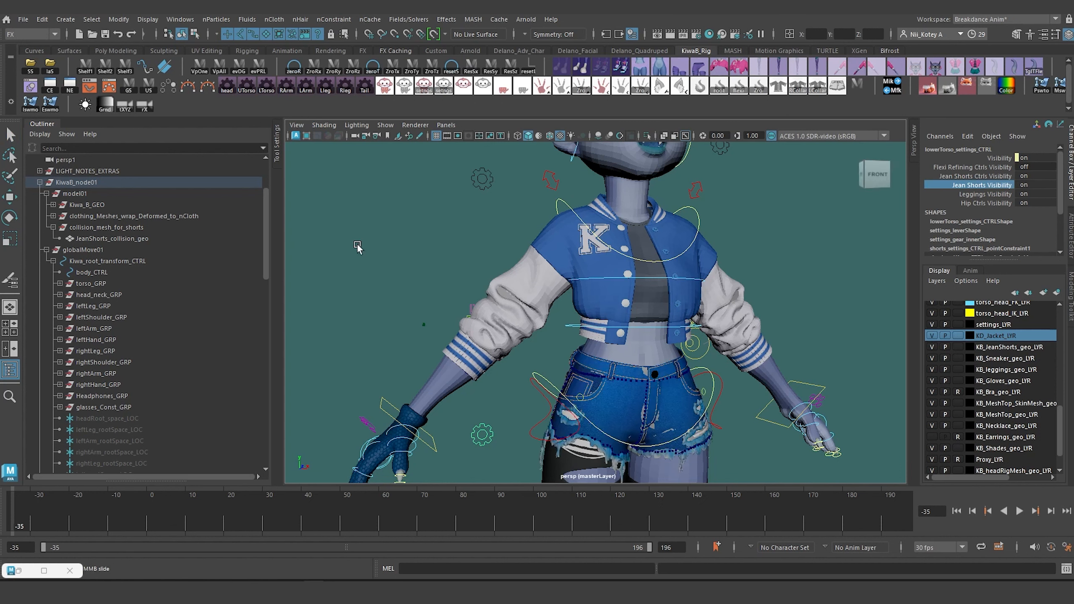
- Select the upper torso settings control beside the shoulder and test its Jacket Vis channel, leaving it on
{"action": "left_click", "coordinate": [482, 189]}
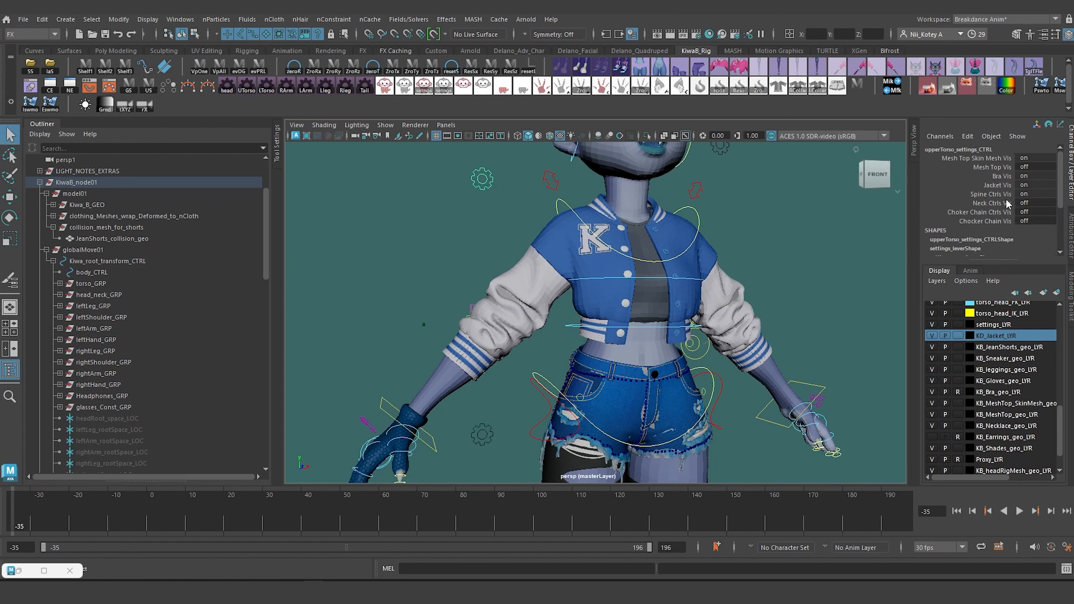
{"action": "left_click", "coordinate": [1002, 186]}
{"action": "middle_click_drag", "start_coordinate": [827, 224], "coordinate": [936, 223]}
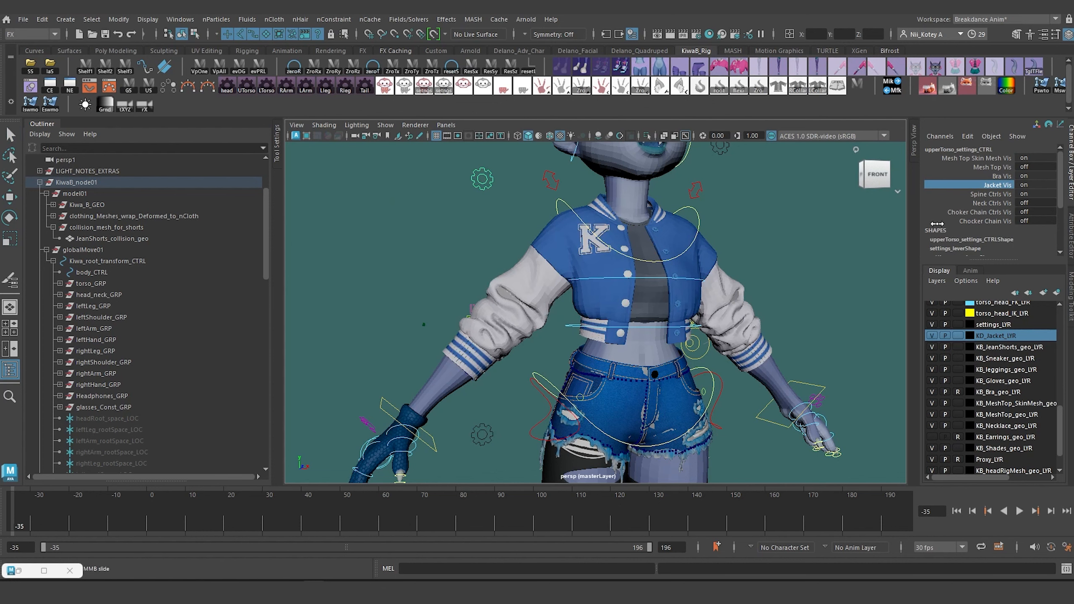
- Select the lower torso and upper torso settings controls together
{"action": "left_click", "coordinate": [477, 423]}
{"action": "left_click", "coordinate": [477, 423]}
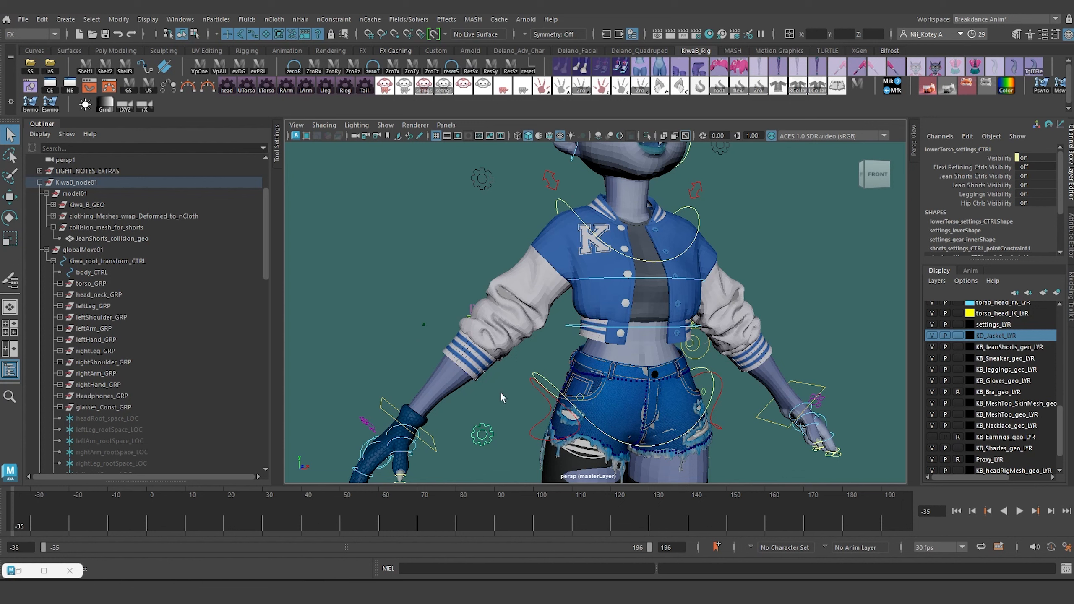
{"action": "left_click", "coordinate": [472, 423]}
{"action": "left_click", "coordinate": [487, 439]}
{"action": "left_click", "coordinate": [470, 174]}
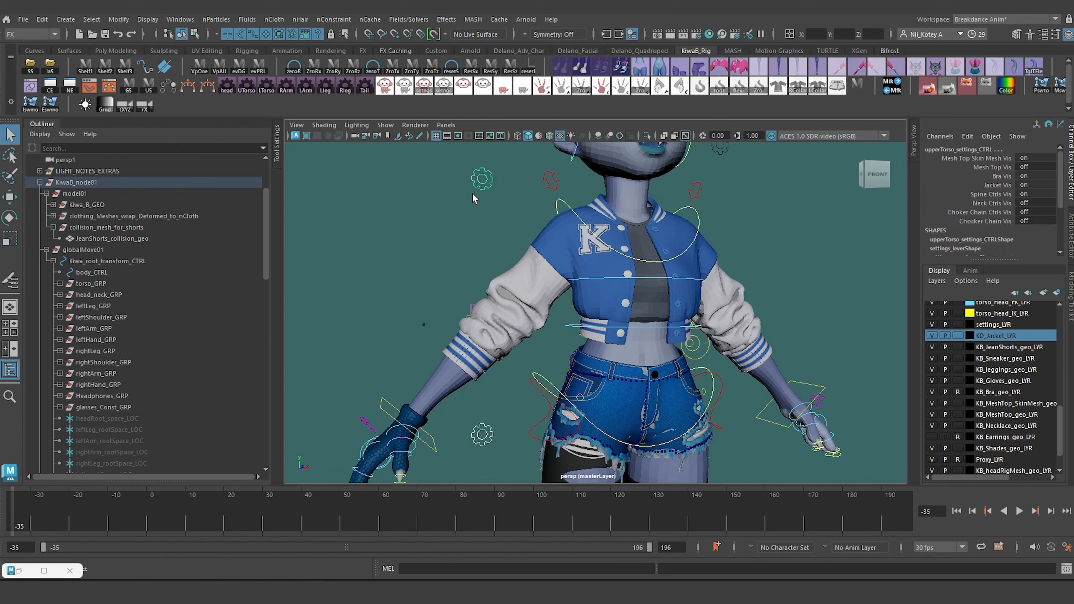
- Add a displayable float attribute named nCloth to both selected torso settings controls
{"action": "left_click", "coordinate": [968, 136]}
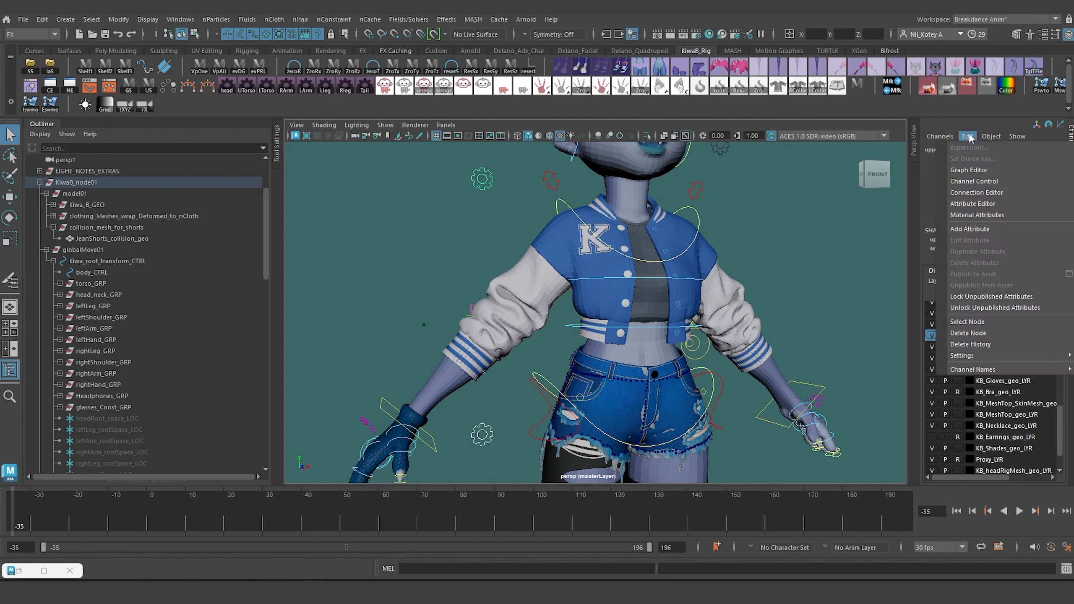
{"action": "left_click", "coordinate": [998, 229]}
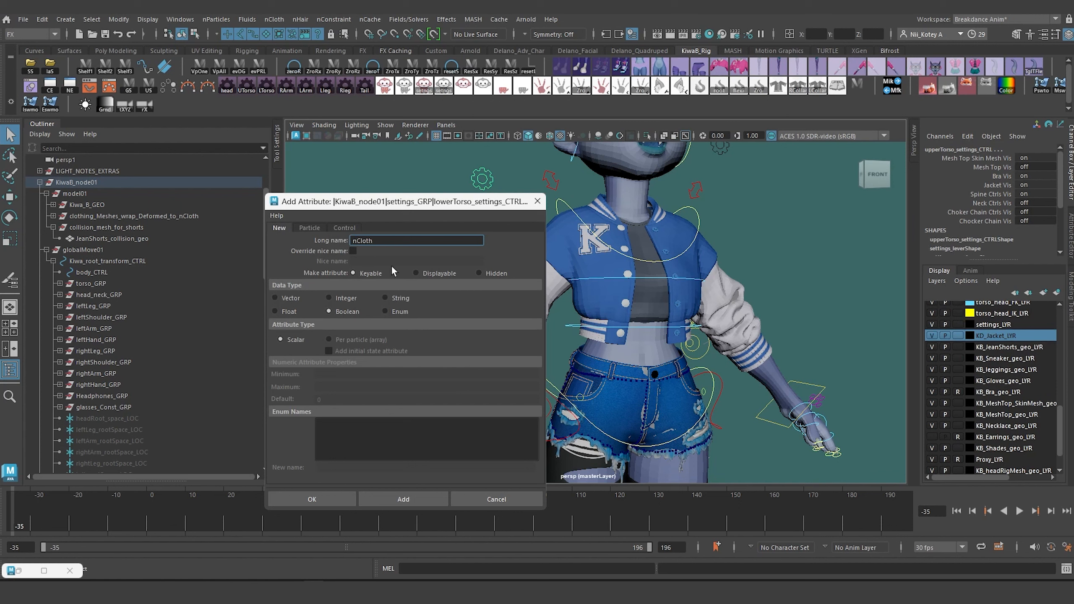
{"action": "left_click", "coordinate": [417, 273]}
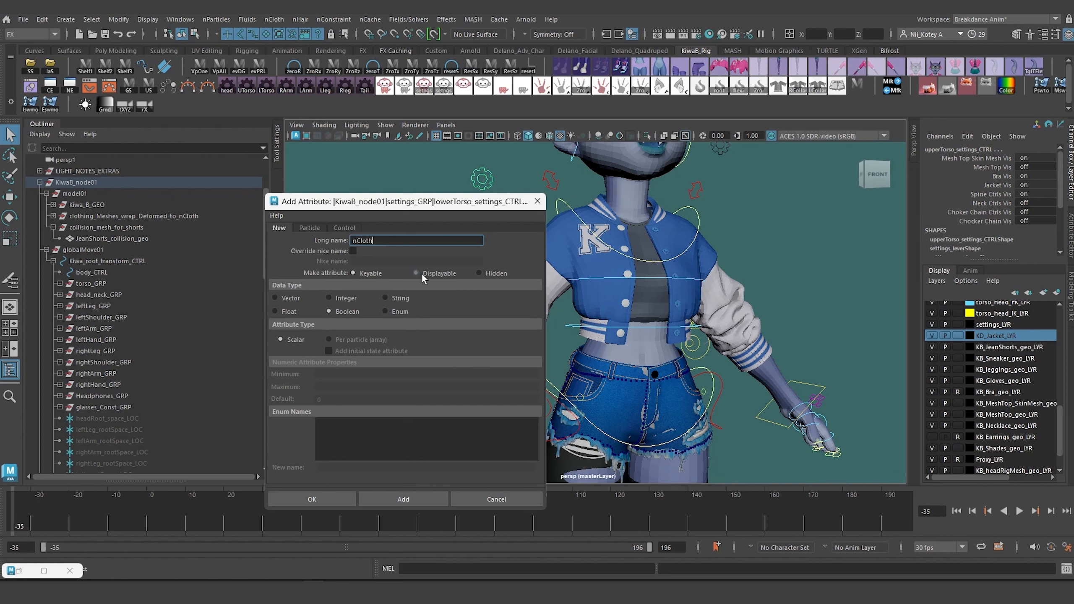
{"action": "left_click", "coordinate": [286, 312]}
{"action": "left_click", "coordinate": [402, 499]}
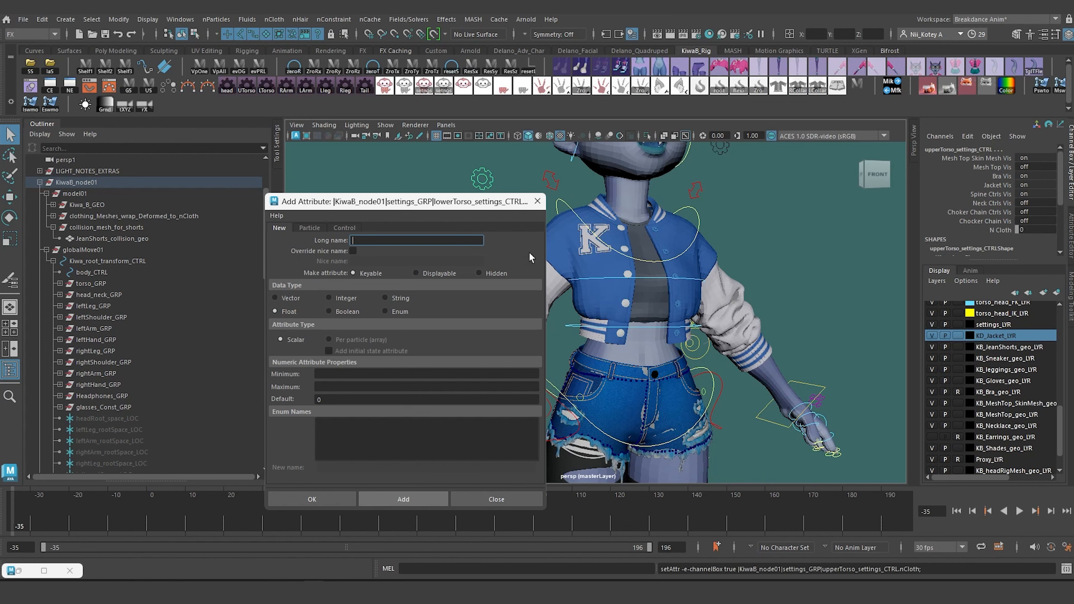
- Move the Add Attribute dialog clear of the gear controls and select only the lower torso settings control beside the hips
{"action": "left_click_drag", "start_coordinate": [445, 199], "coordinate": [315, 211]}
{"action": "left_click", "coordinate": [448, 249]}
{"action": "left_click_drag", "start_coordinate": [452, 174], "coordinate": [484, 190]}
{"action": "left_click", "coordinate": [493, 438]}
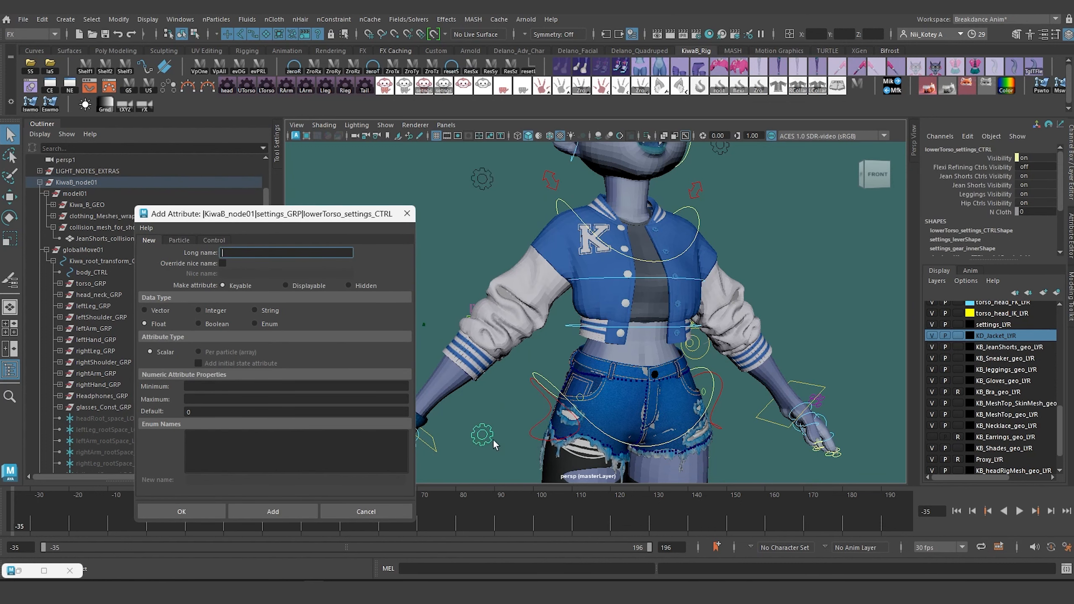
{"action": "left_click", "coordinate": [466, 218]}
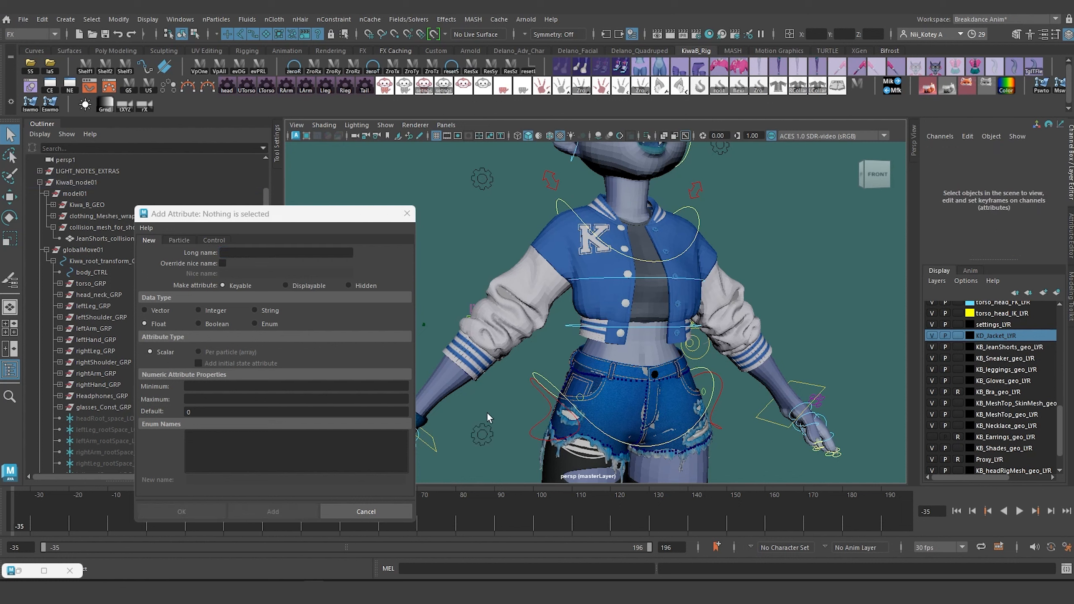
{"action": "left_click", "coordinate": [482, 433]}
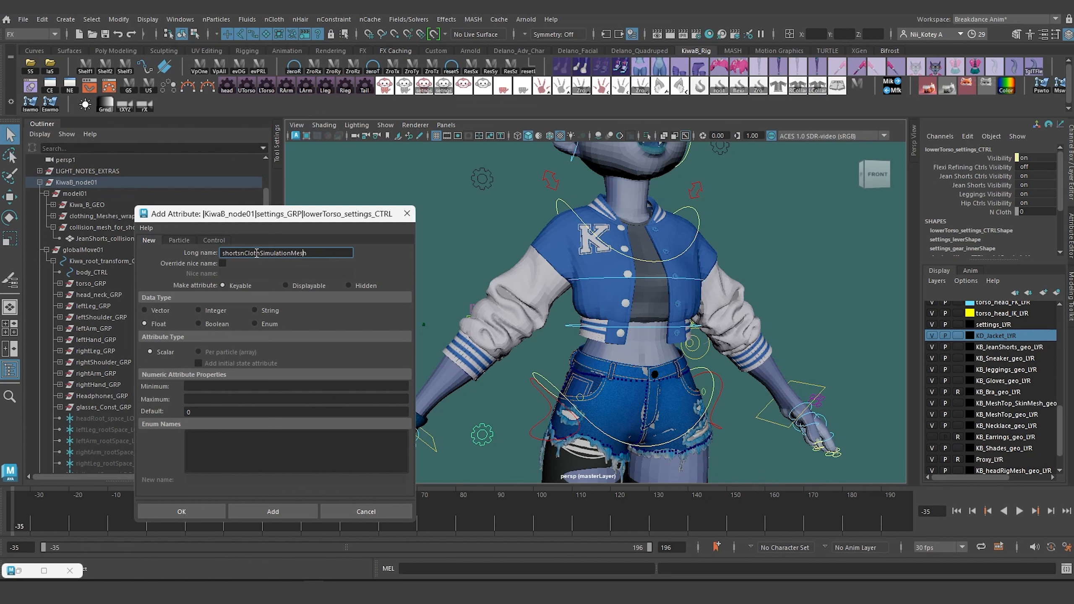
- Add a keyable Boolean attribute shortsSimulationMesh, with the nice name Shorts Simulation Mesh, to the lower torso settings control
{"action": "key", "text": "BackSpace"}
{"action": "key", "text": "BackSpace"}
{"action": "key", "text": "BackSpace"}
{"action": "key", "text": "BackSpace"}
{"action": "key", "text": "shift+Left"}
{"action": "key", "text": "shift+Left"}
{"action": "key", "text": "shift+Left"}
{"action": "key", "text": "shift+Left"}
{"action": "key", "text": "shift+Left"}
{"action": "key", "text": "shift+Left"}
{"action": "type", "text": "Simulation"}
{"action": "left_click", "coordinate": [223, 264]}
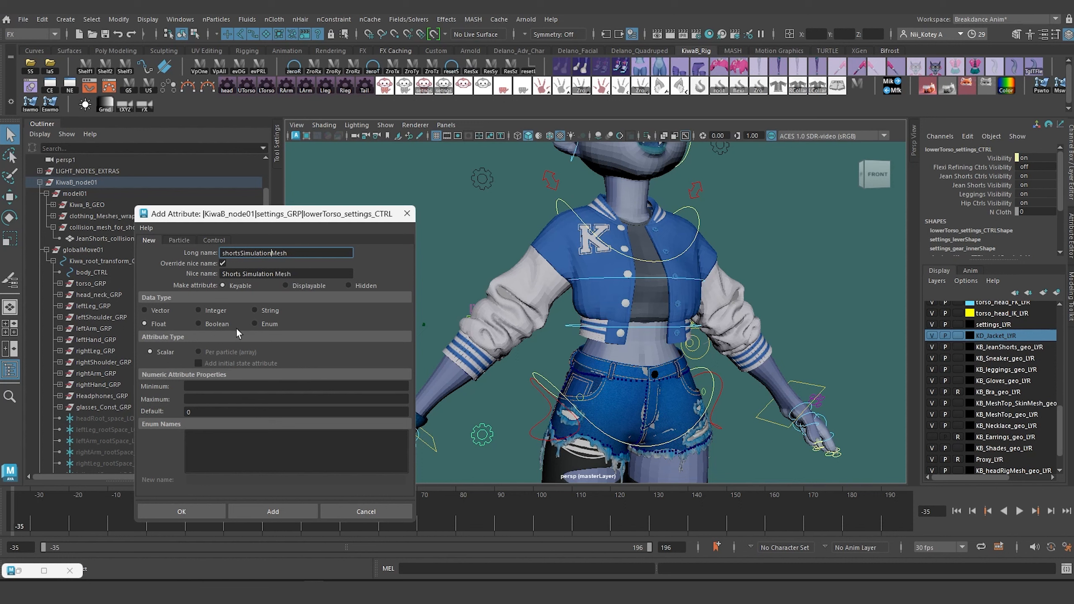
{"action": "left_click", "coordinate": [215, 323]}
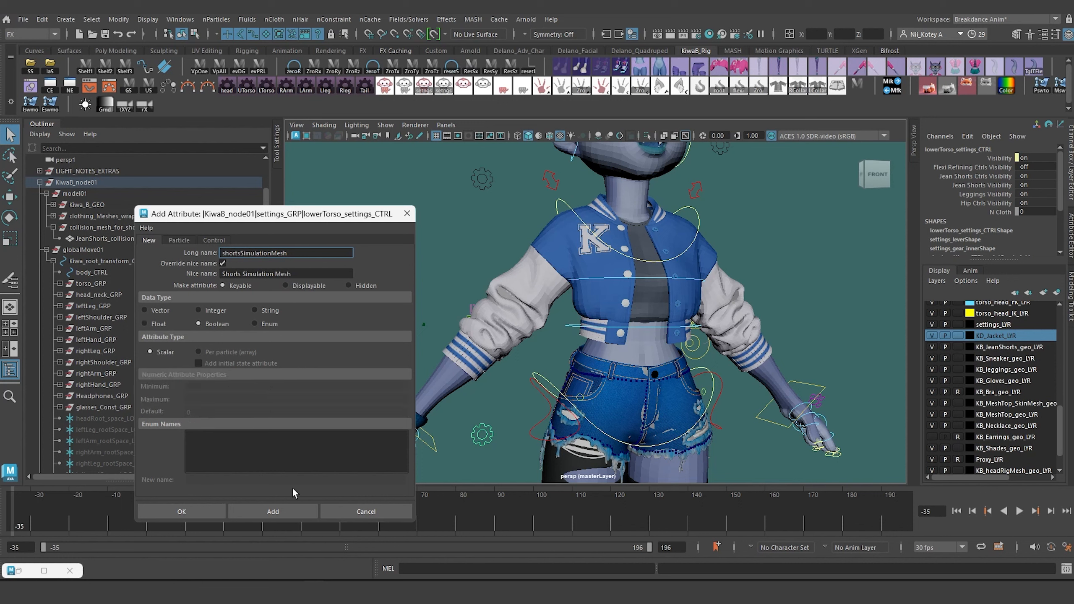
{"action": "left_click", "coordinate": [267, 512]}
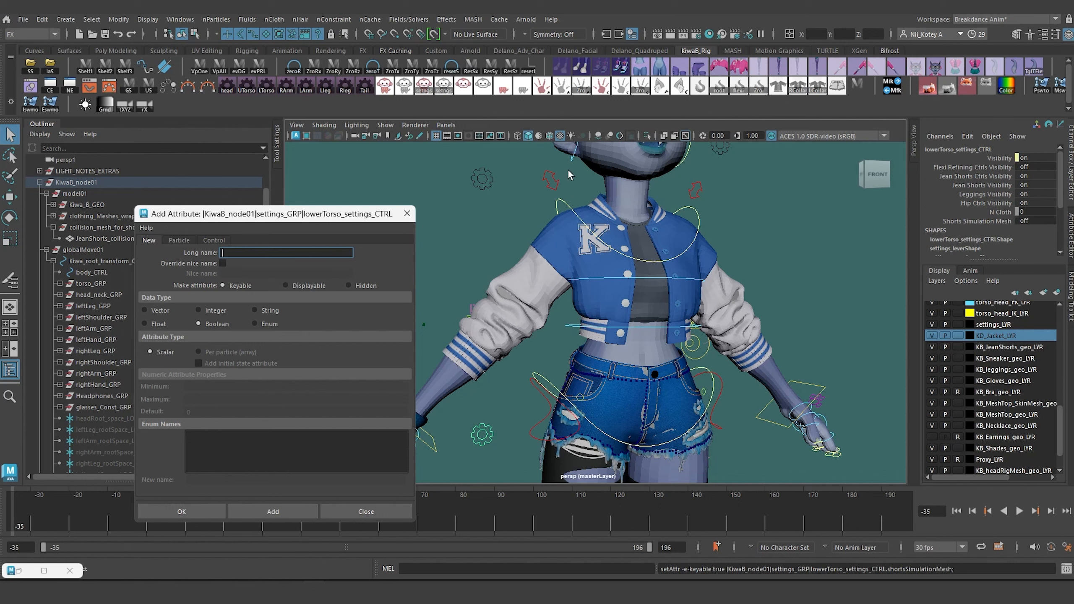
- Add a keyable Boolean attribute jacketSimulationMesh, with the nice name Jacket Simulation Mesh, to the upper torso settings control and close the dialog
{"action": "left_click", "coordinate": [482, 178]}
{"action": "left_click", "coordinate": [262, 251]}
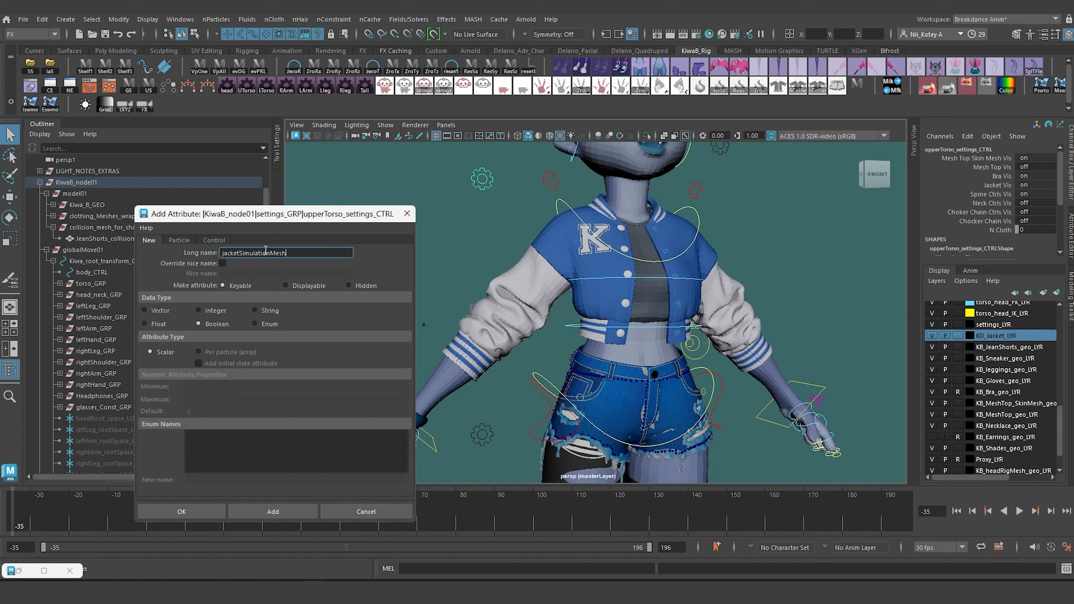
{"action": "left_click", "coordinate": [222, 263]}
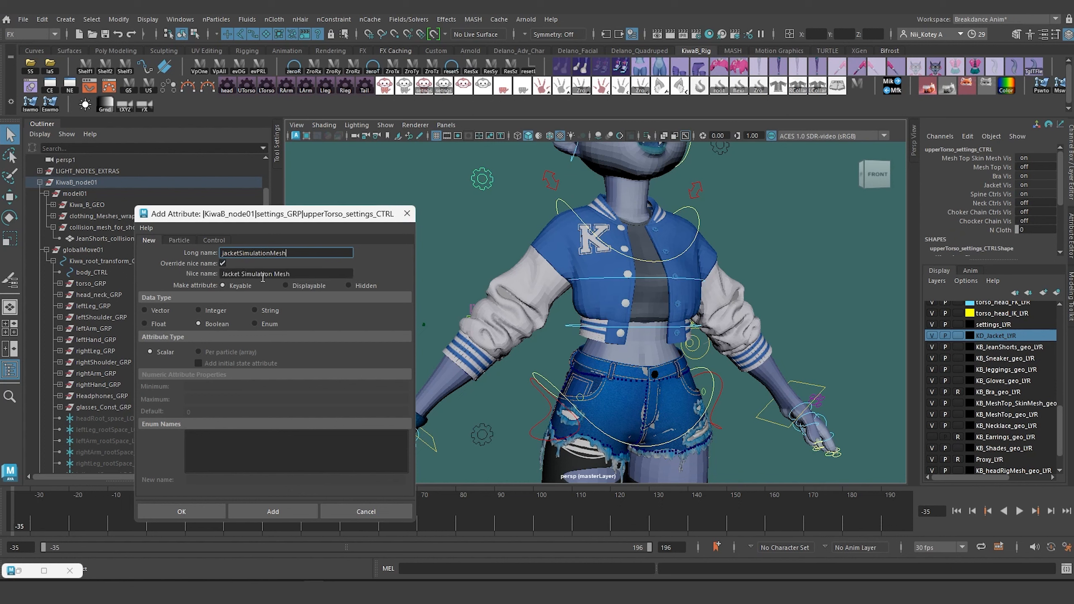
{"action": "left_click", "coordinate": [273, 512]}
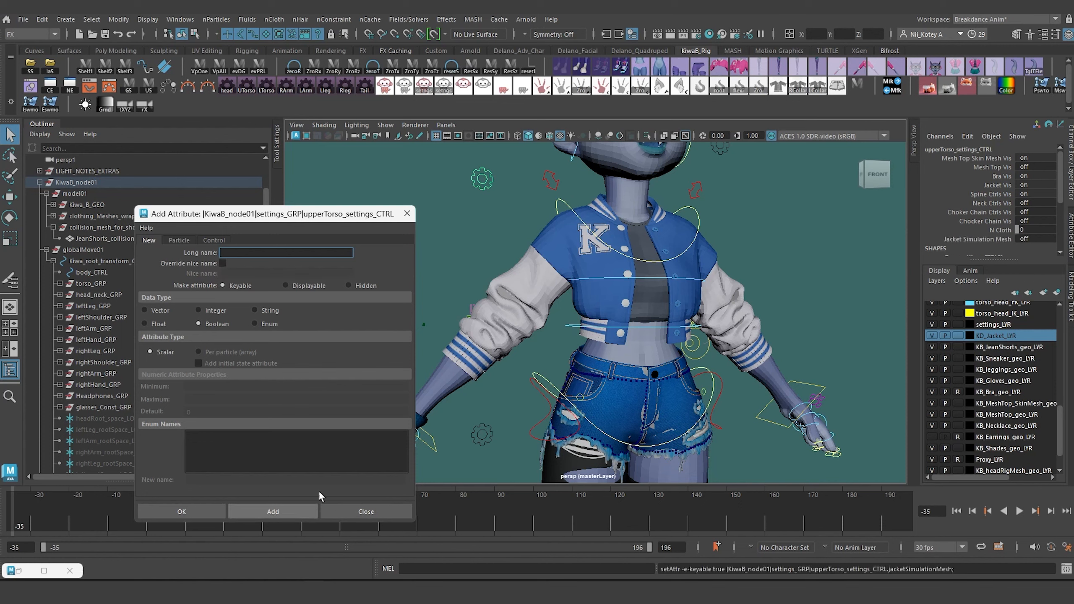
{"action": "middle_click_drag", "start_coordinate": [509, 396], "coordinate": [570, 332], "text": "alt"}
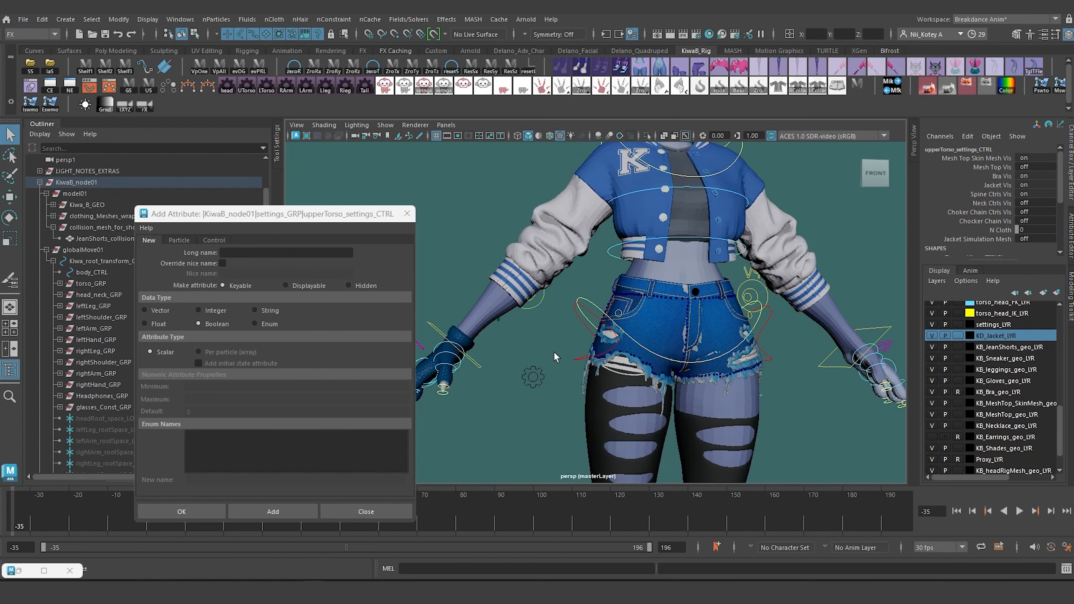
{"action": "left_click", "coordinate": [407, 213]}
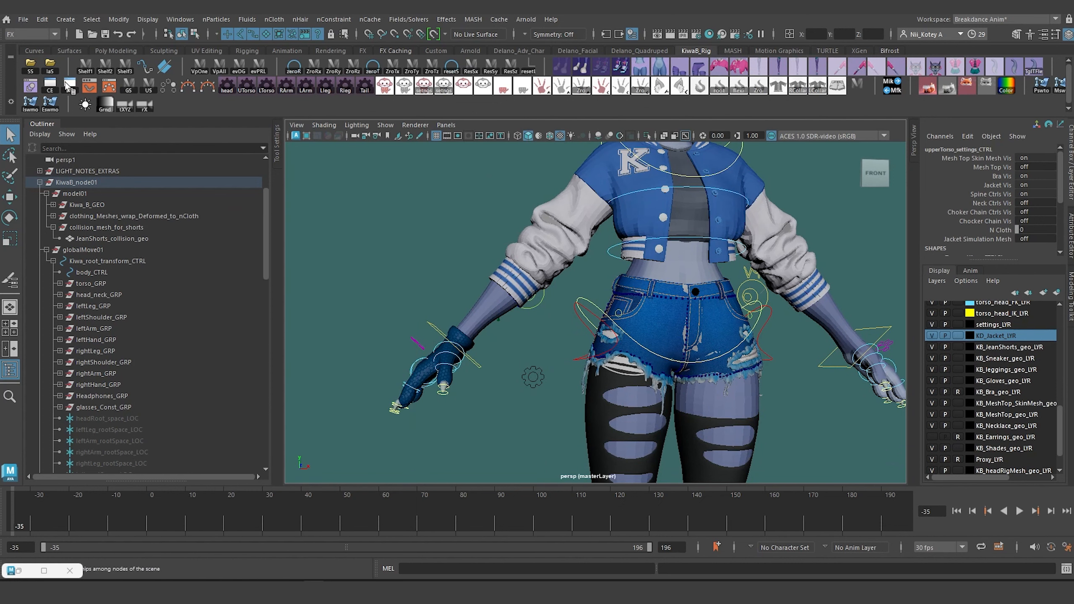
- Open the Connection Editor and load the lower torso settings control as the output side
{"action": "left_click", "coordinate": [50, 86]}
{"action": "left_click_drag", "start_coordinate": [357, 237], "coordinate": [398, 250]}
{"action": "left_click", "coordinate": [533, 377]}
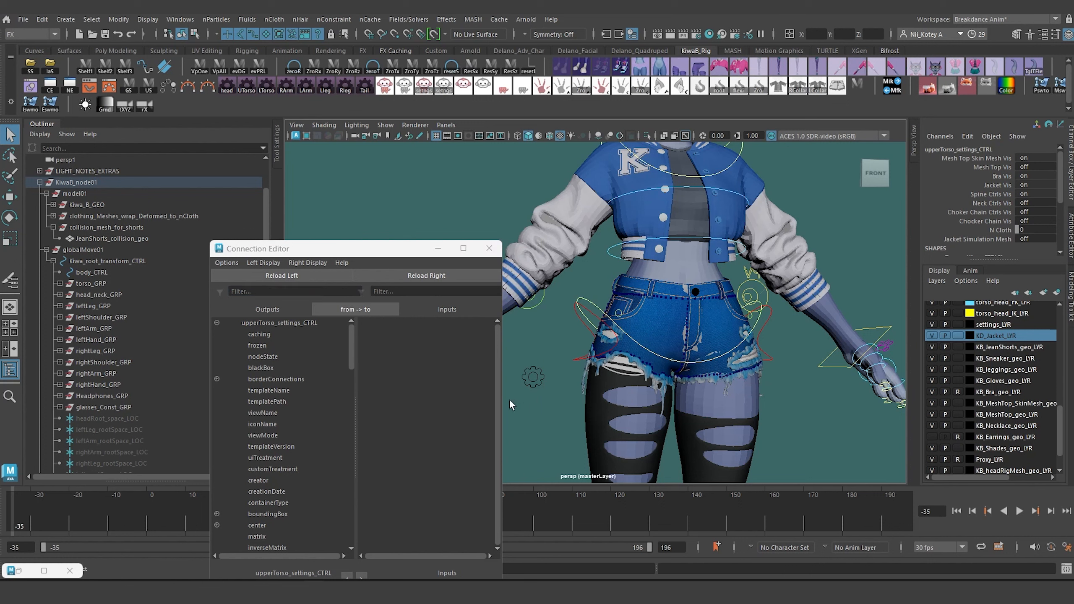
{"action": "left_click", "coordinate": [274, 275]}
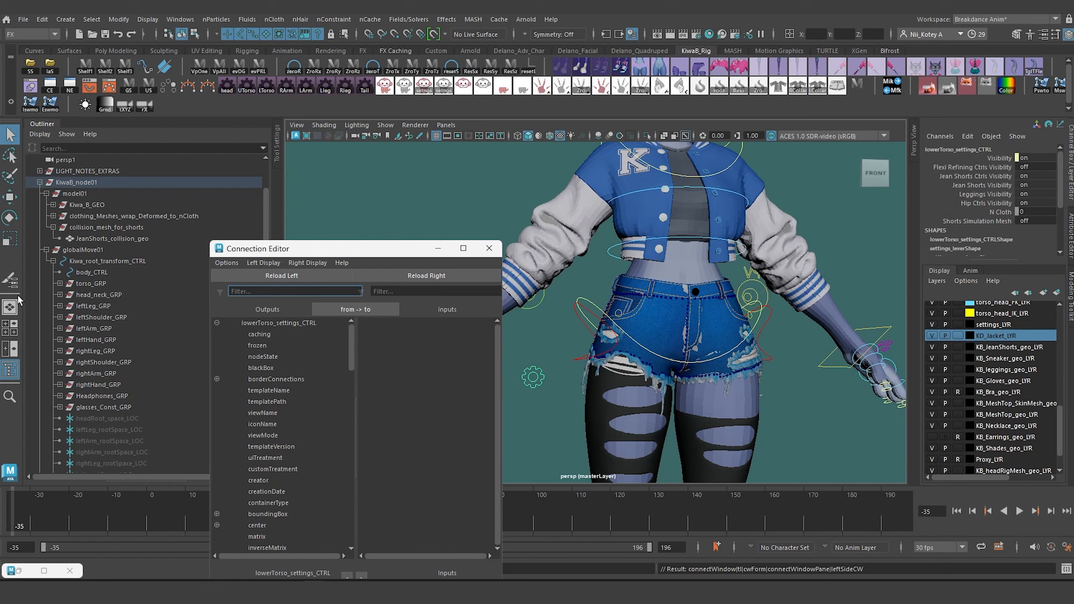
- Load JeanShorts_nCloth_geo as the input side of the Connection Editor and filter its attributes by "vis"
{"action": "scroll", "coordinate": [63, 313], "scroll_direction": "down", "scroll_amount": 5}
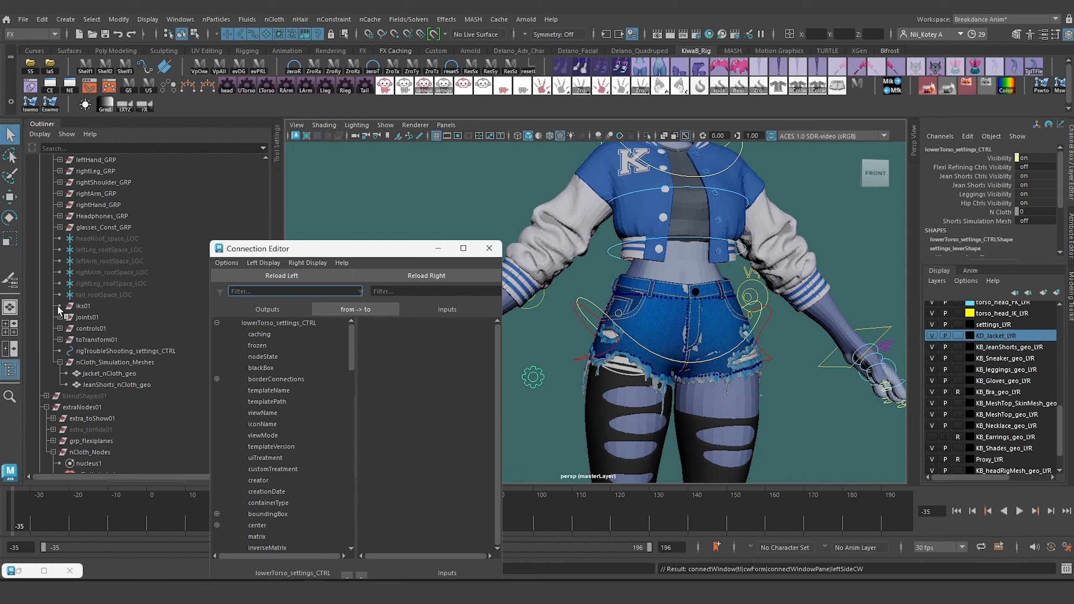
{"action": "left_click", "coordinate": [119, 385]}
{"action": "left_click", "coordinate": [434, 275]}
{"action": "left_click", "coordinate": [415, 291]}
{"action": "type", "text": "vis"}
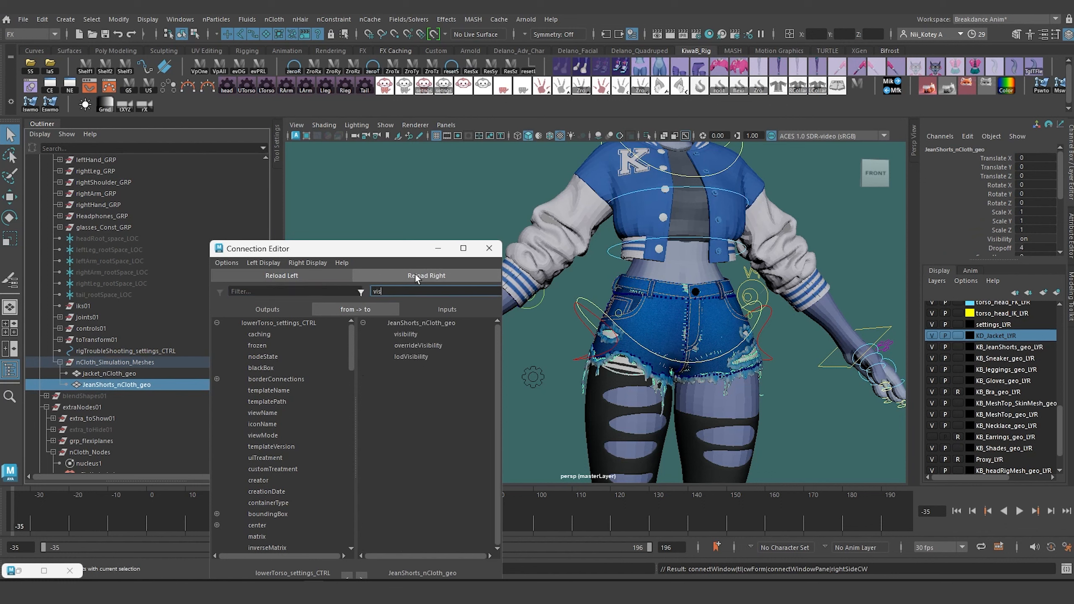
- Connect the lower torso control's shortsSimulationMesh attribute to the visibility of JeanShorts_nCloth_geo
{"action": "scroll", "coordinate": [299, 407], "scroll_direction": "down", "scroll_amount": 10}
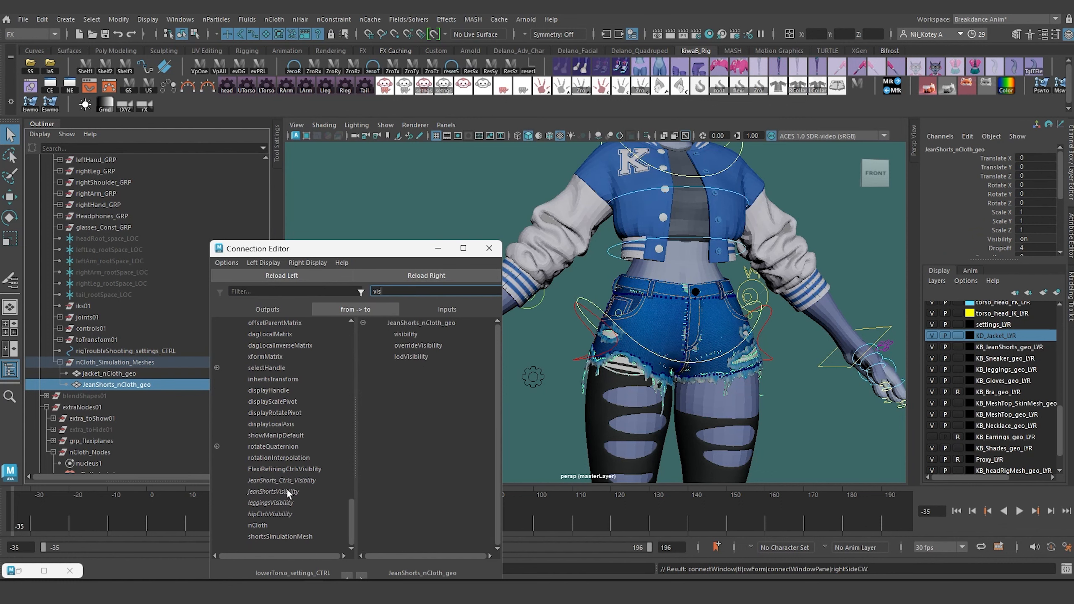
{"action": "left_click", "coordinate": [285, 536]}
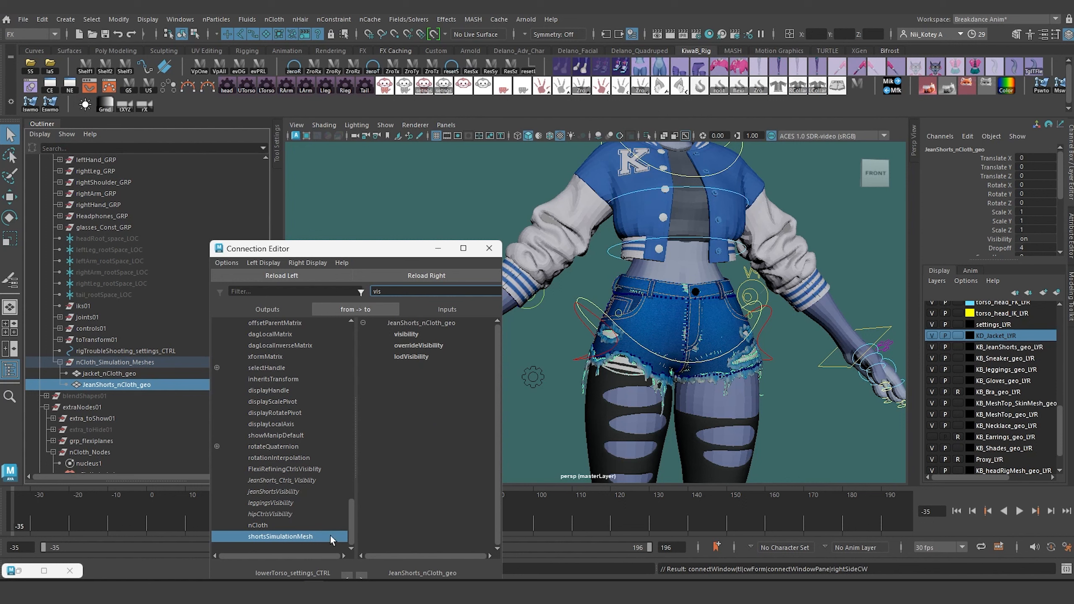
{"action": "left_click", "coordinate": [409, 335]}
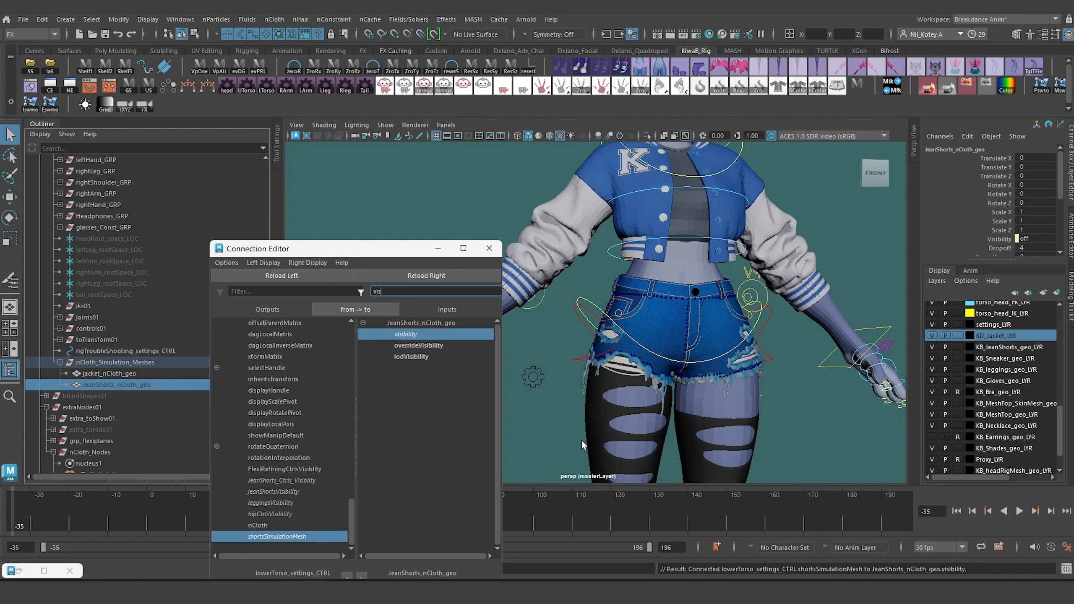
- Rename the lower torso settings control's shortsSimulationMesh attribute to shortsSimulationMeshVis
{"action": "left_click", "coordinate": [533, 376]}
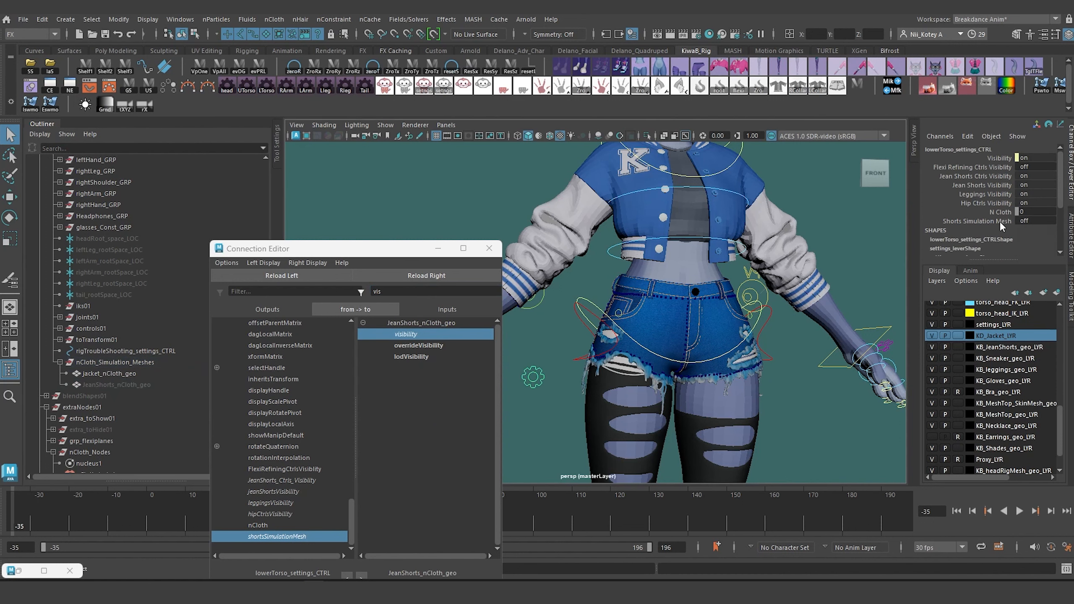
{"action": "left_click", "coordinate": [995, 218]}
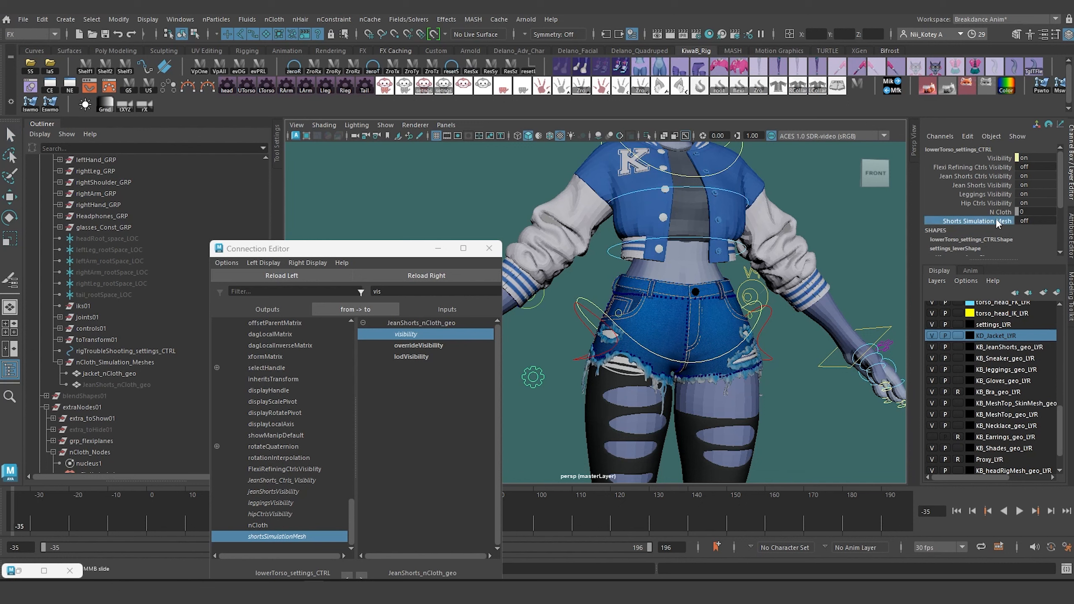
{"action": "left_click", "coordinate": [967, 136]}
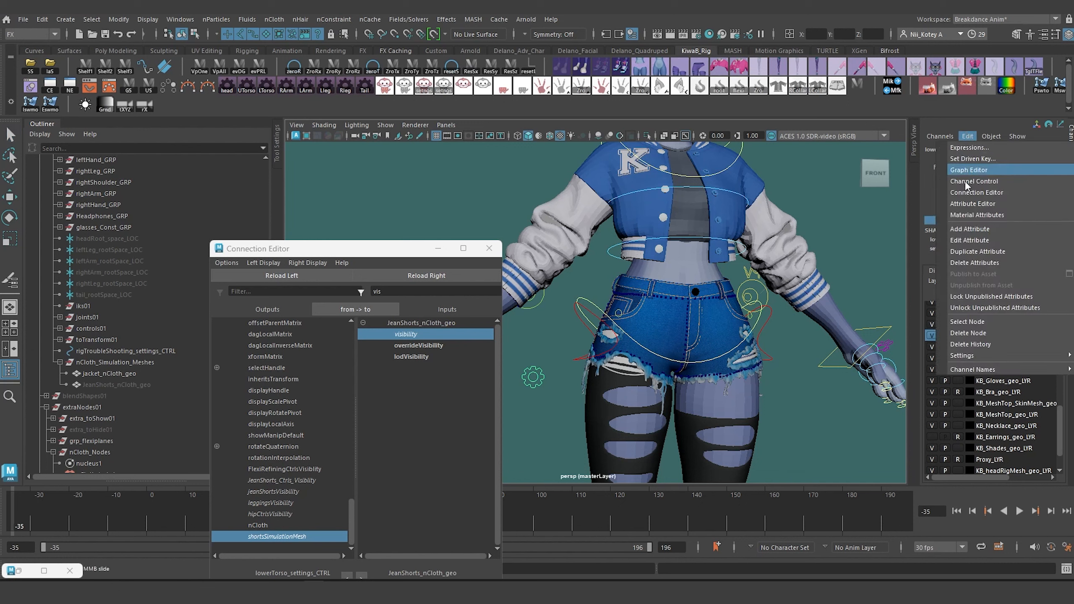
{"action": "left_click", "coordinate": [989, 240]}
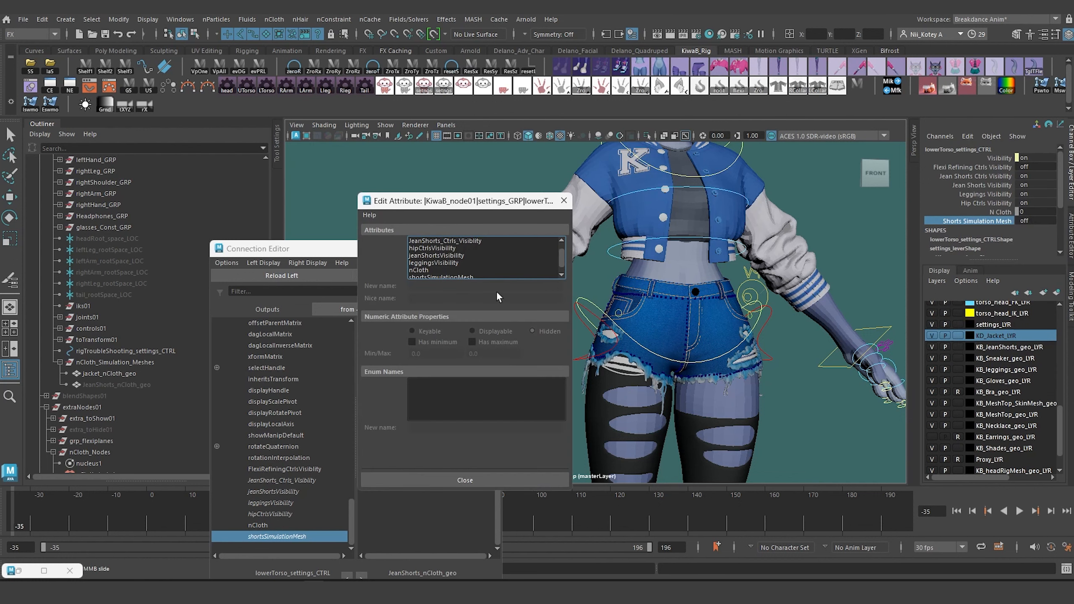
{"action": "scroll", "coordinate": [455, 246], "scroll_direction": "down", "scroll_amount": 1}
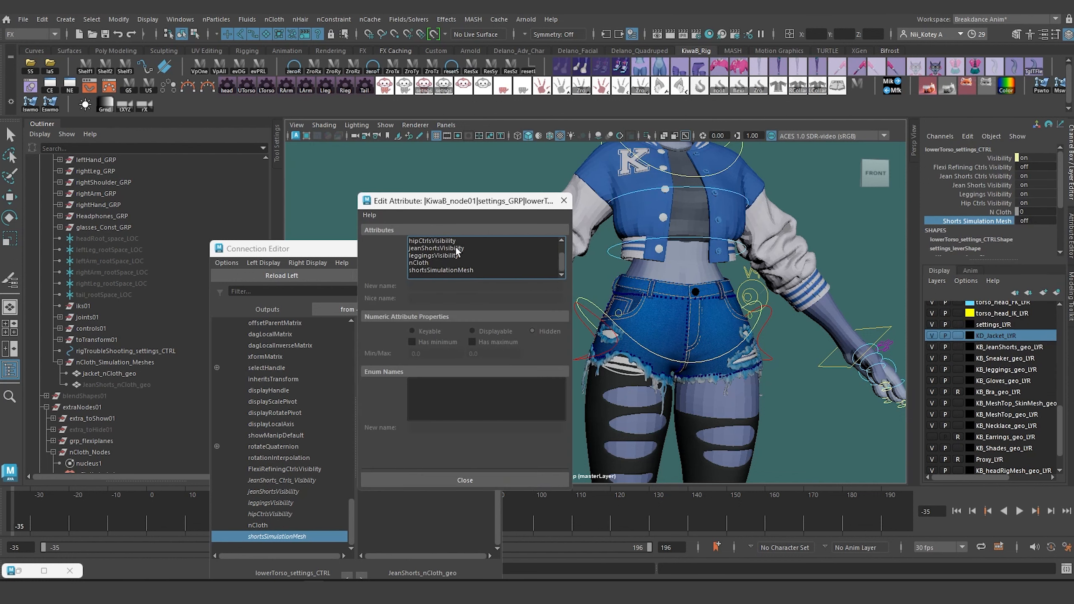
{"action": "left_click", "coordinate": [450, 269]}
{"action": "left_click", "coordinate": [493, 286]}
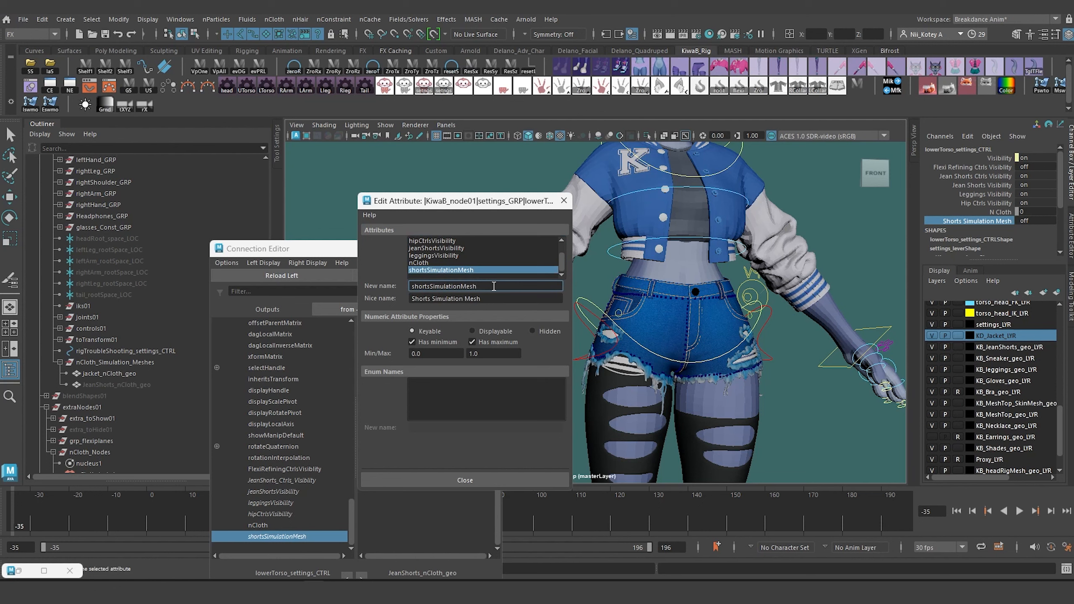
{"action": "type", "text": "Vis"}
{"action": "key", "text": "Return"}
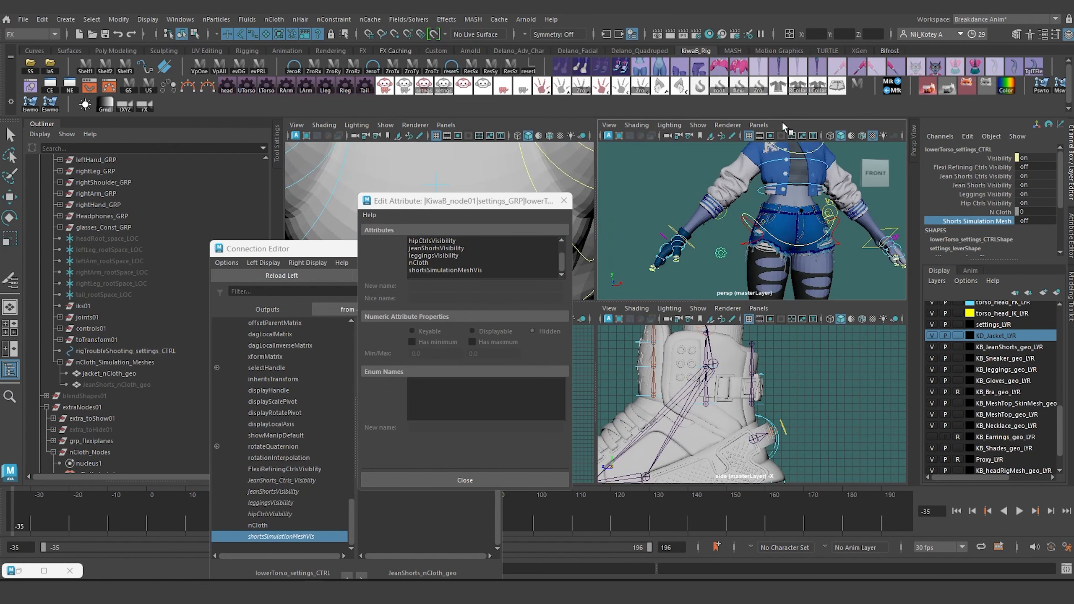
{"action": "key", "text": "space"}
- Set the shortsSimulationMeshVis attribute's nice name to Shorts Simulation Mesh Vis and close the attribute editing dialog
{"action": "left_click", "coordinate": [453, 270]}
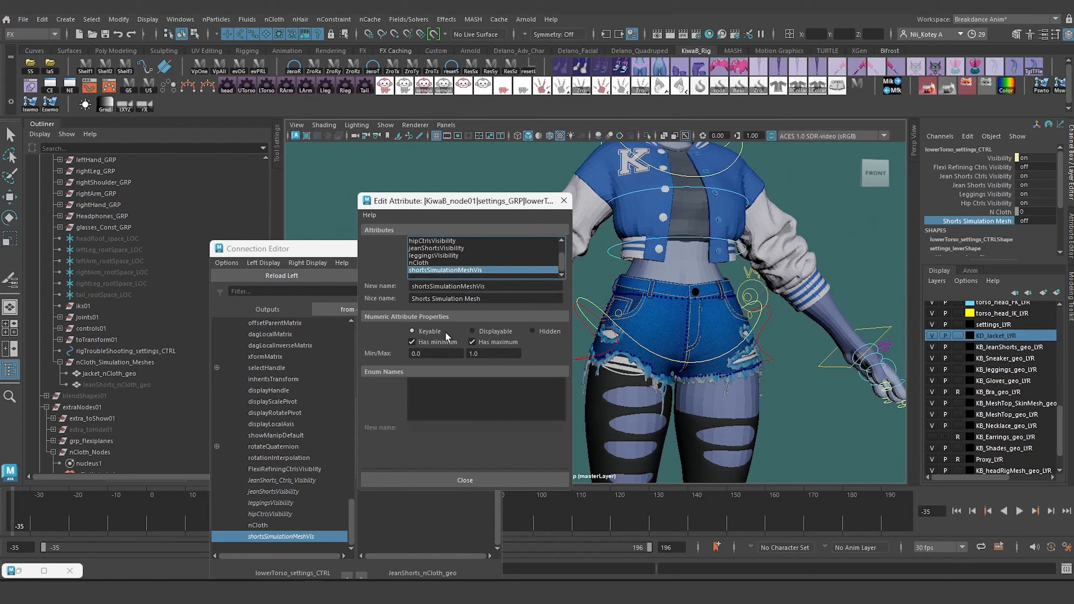
{"action": "left_click", "coordinate": [496, 299]}
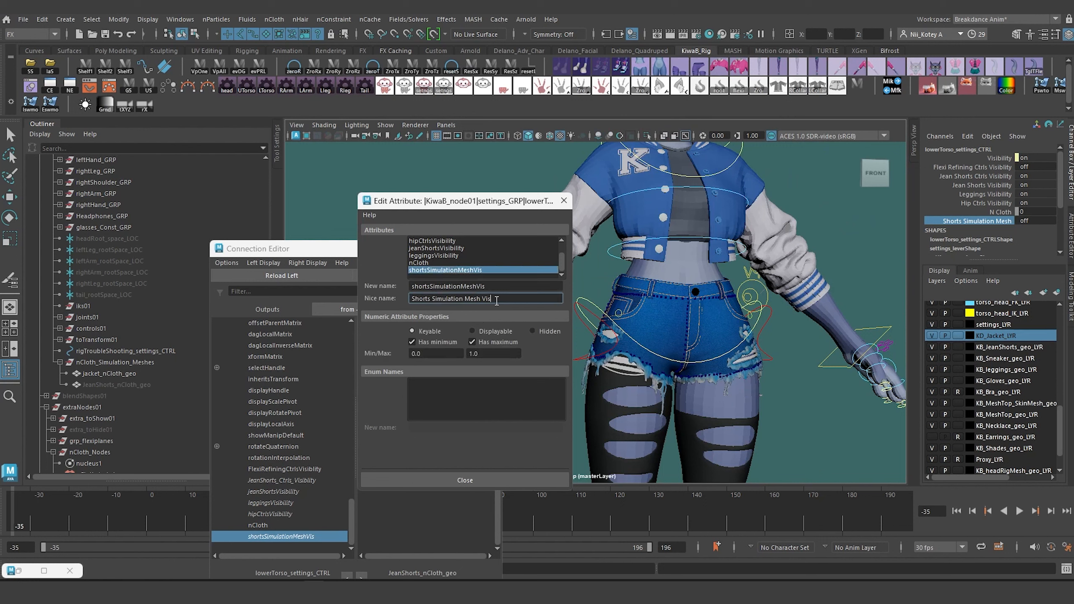
{"action": "key", "text": "Return"}
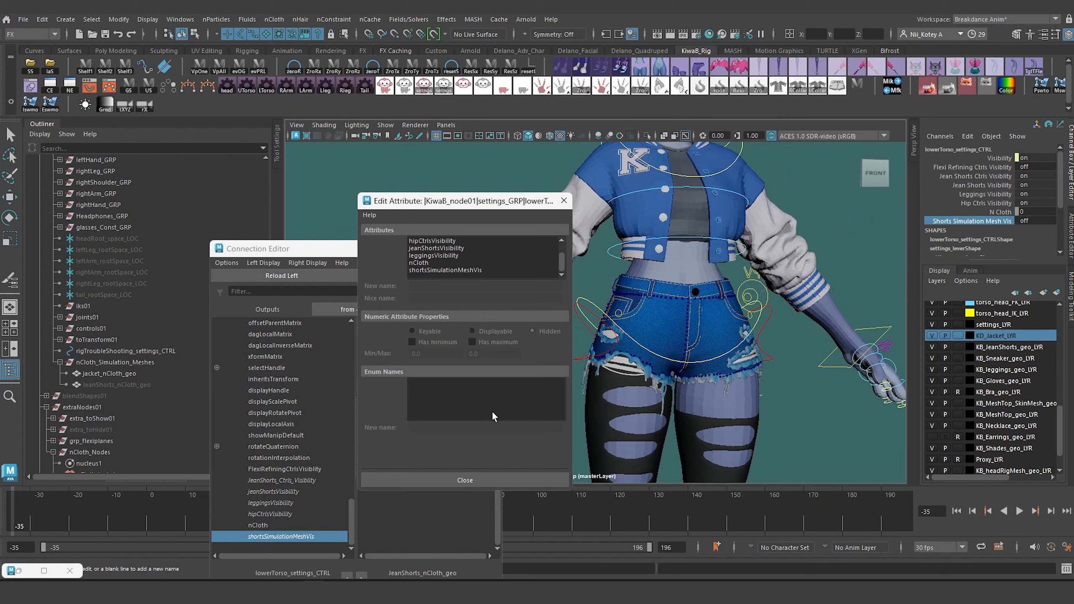
{"action": "left_click", "coordinate": [487, 482]}
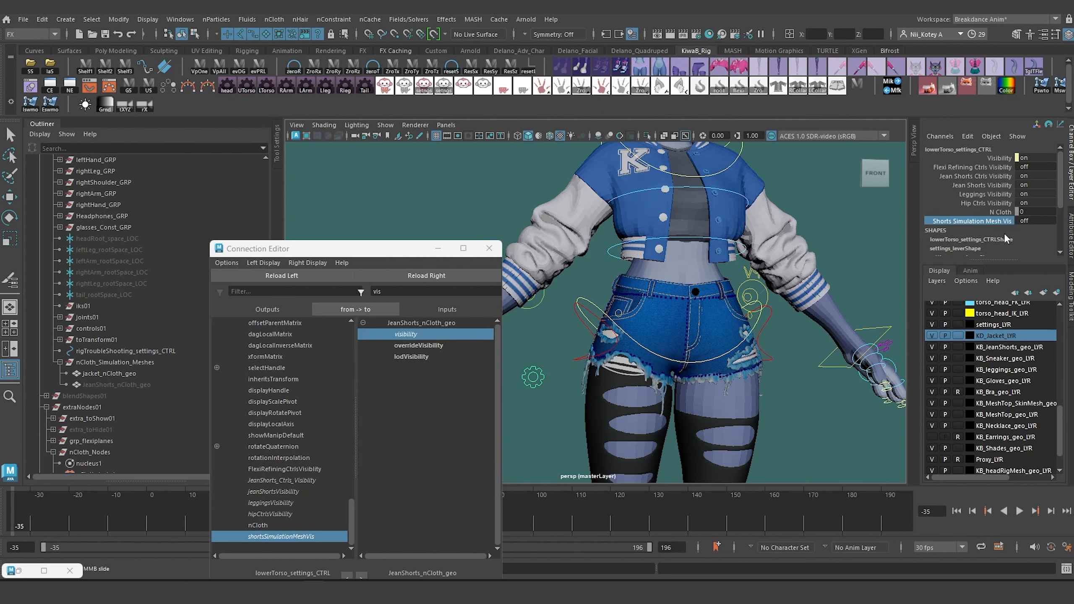
- Rename the upper torso settings control's jacketSimulationMesh attribute to jacketSimulationMeshVis
{"action": "middle_click_drag", "start_coordinate": [569, 193], "coordinate": [601, 305], "text": "alt"}
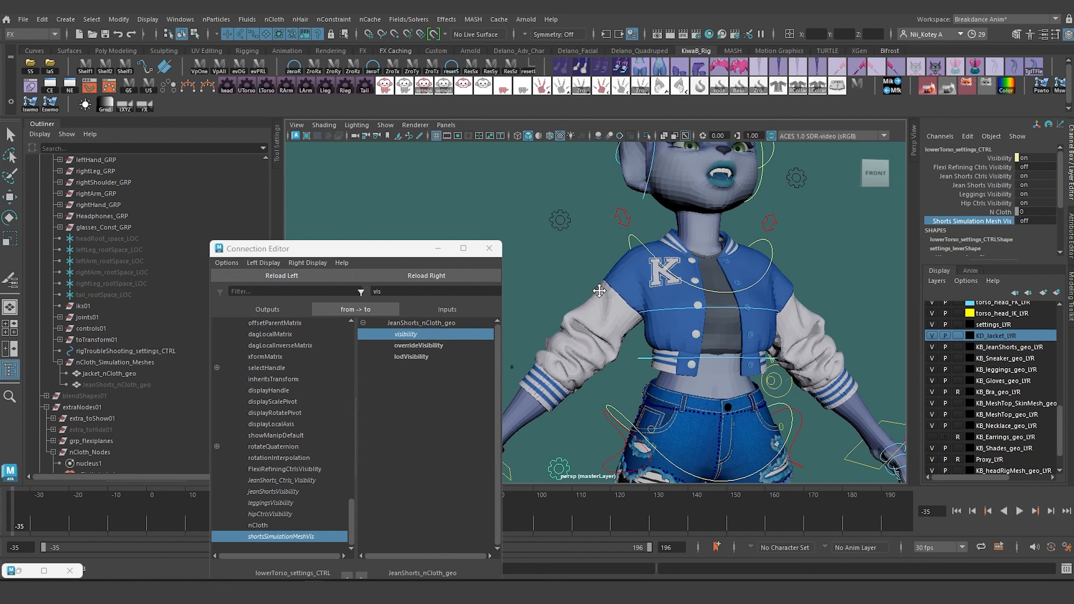
{"action": "left_click", "coordinate": [555, 211]}
{"action": "left_click", "coordinate": [1000, 241]}
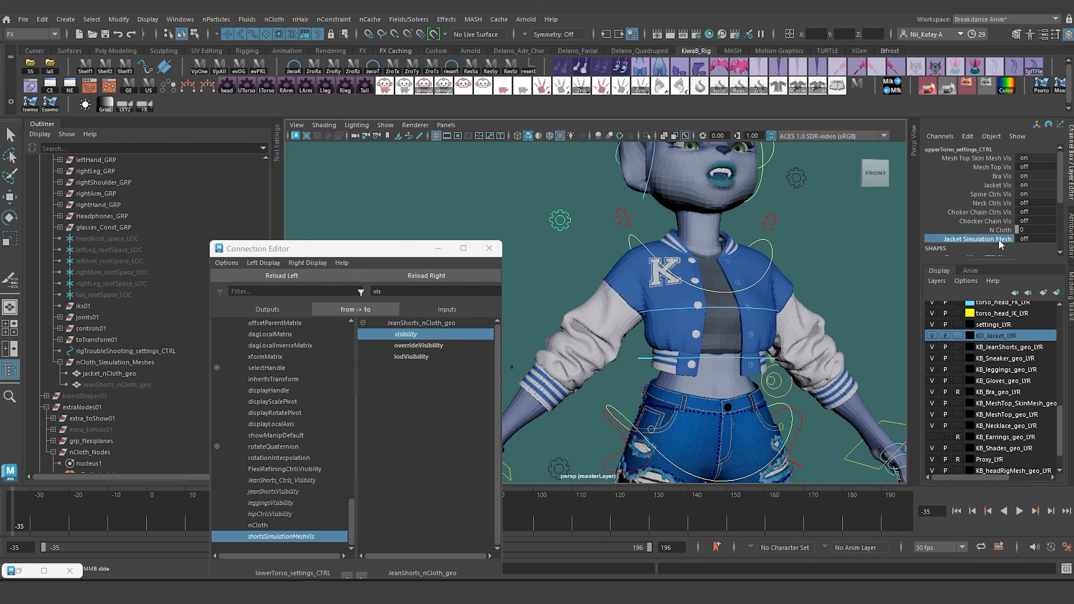
{"action": "left_click", "coordinate": [967, 136]}
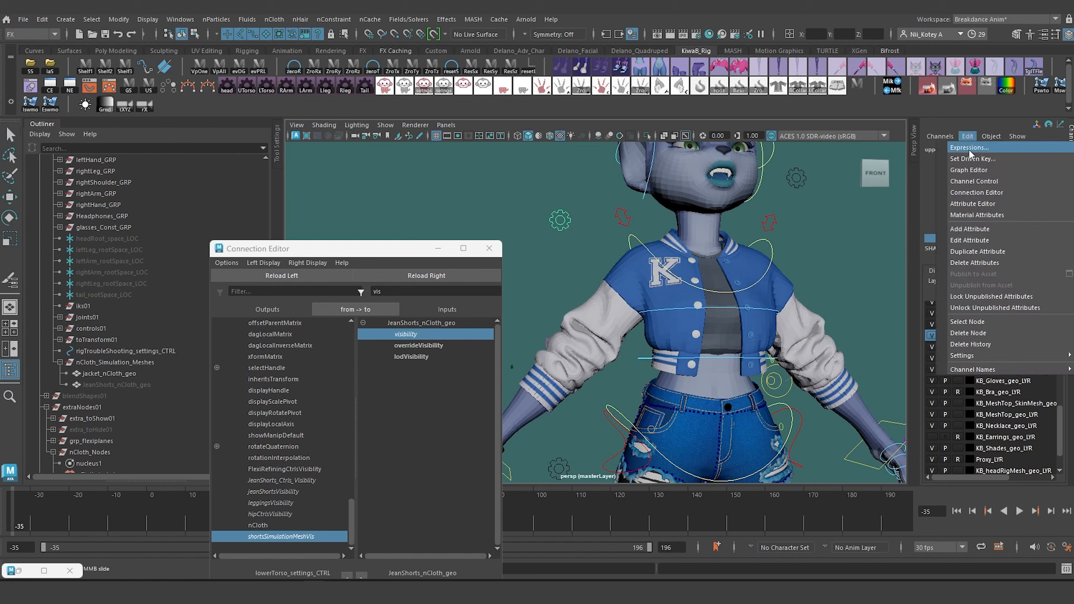
{"action": "left_click", "coordinate": [979, 240]}
{"action": "scroll", "coordinate": [478, 271], "scroll_direction": "down", "scroll_amount": 2}
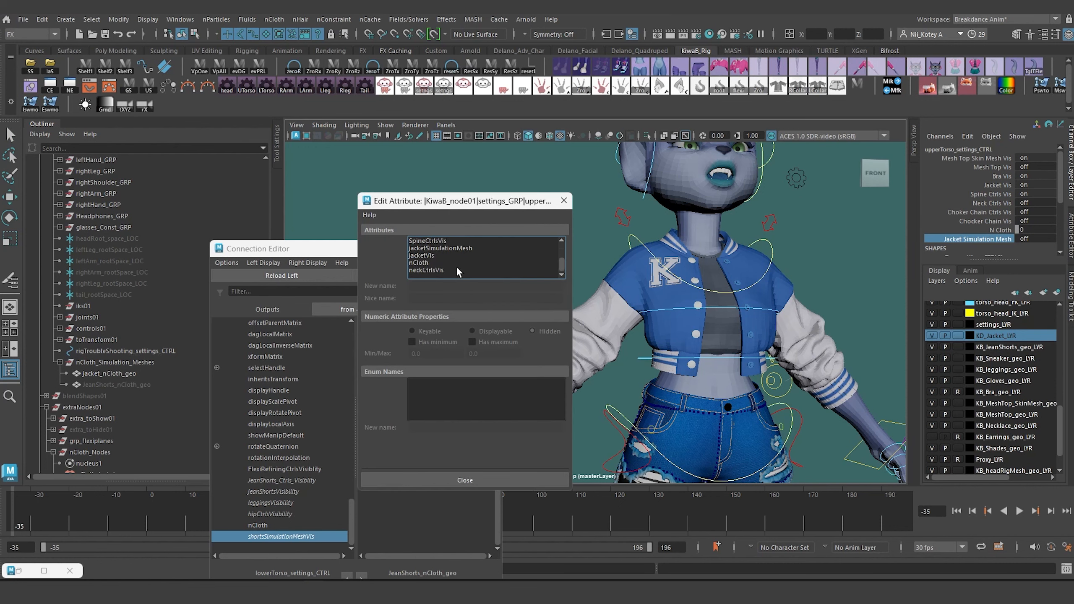
{"action": "left_click", "coordinate": [453, 248]}
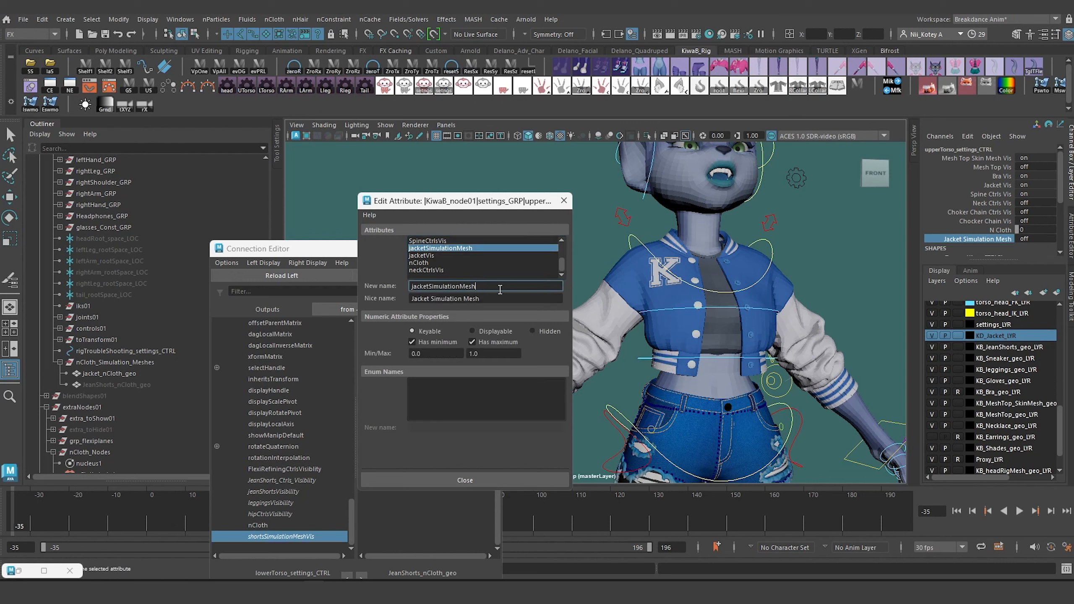
{"action": "type", "text": "Vis"}
{"action": "key", "text": "Return"}
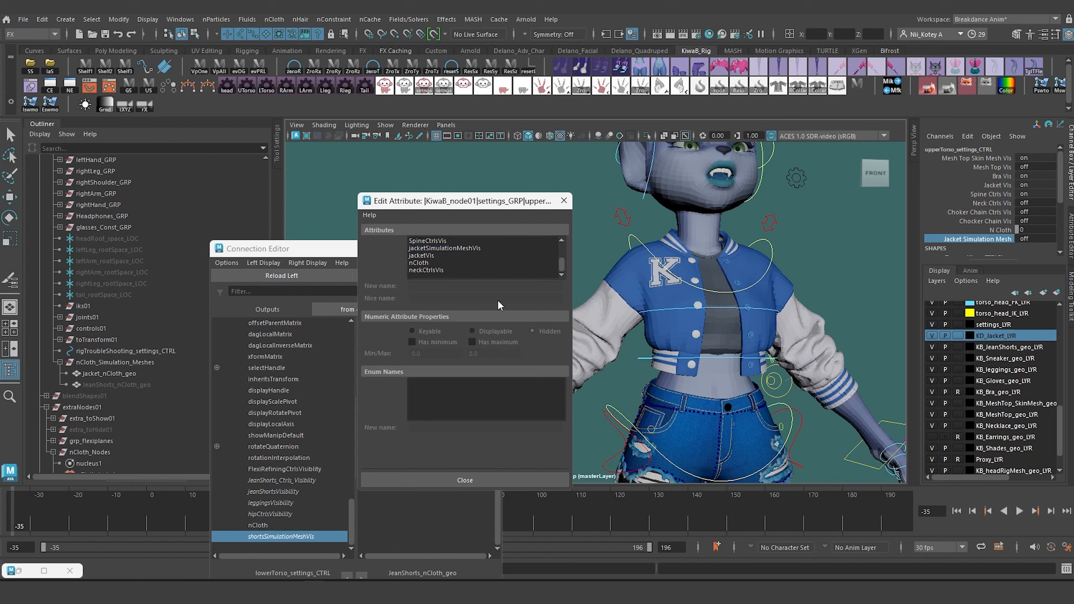
- Set the jacketSimulationMeshVis attribute's nice name to Jacket Simulation Mesh Vis and close the attribute editing dialog
{"action": "left_click", "coordinate": [458, 248]}
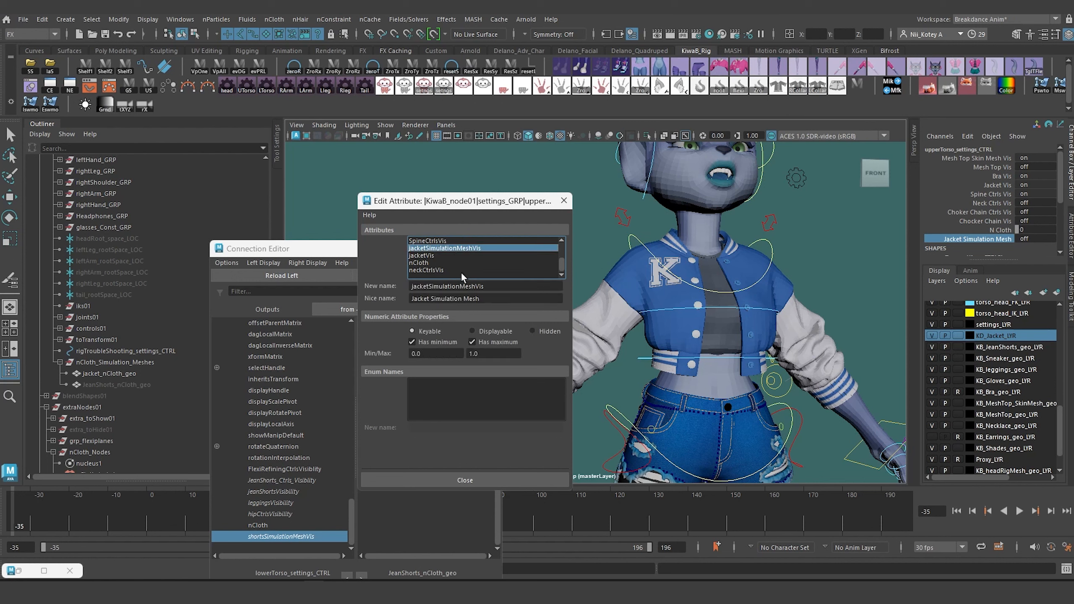
{"action": "left_click", "coordinate": [492, 298]}
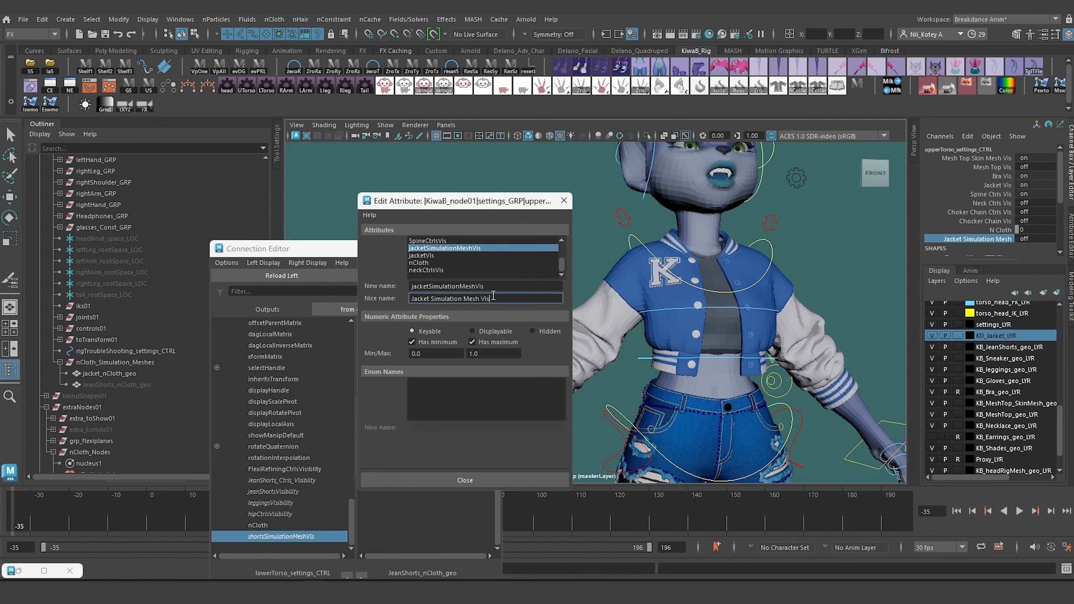
{"action": "type", "text": "Vis"}
{"action": "key", "text": "Return"}
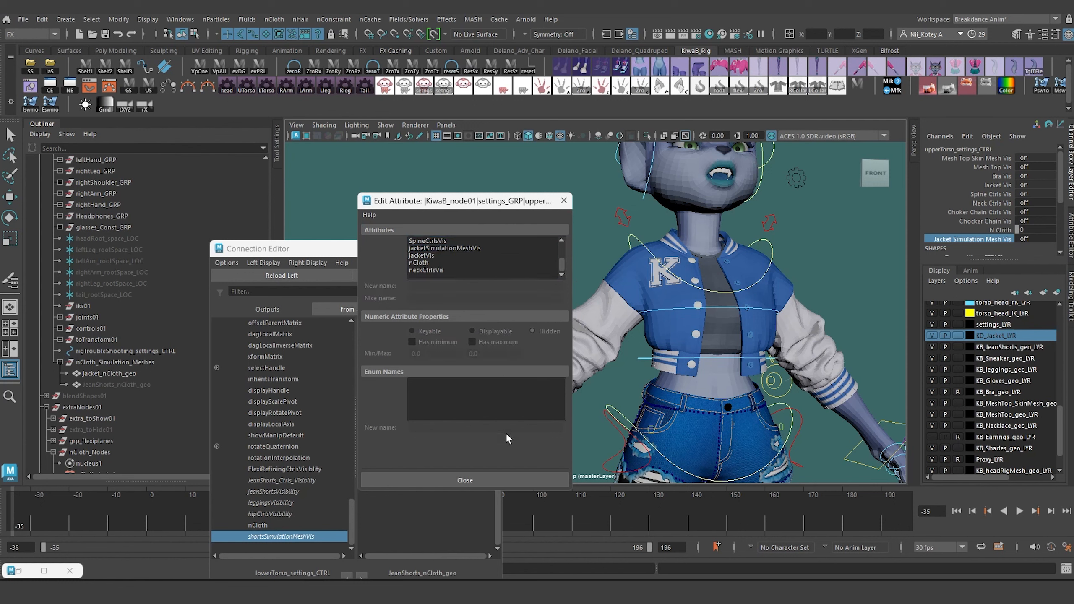
{"action": "left_click", "coordinate": [486, 480]}
- Load upperTorso_settings_CTRL as the output side and jacket_nCloth_geo as the input side of the Connection Editor
{"action": "left_click", "coordinate": [528, 190]}
{"action": "left_click", "coordinate": [559, 230]}
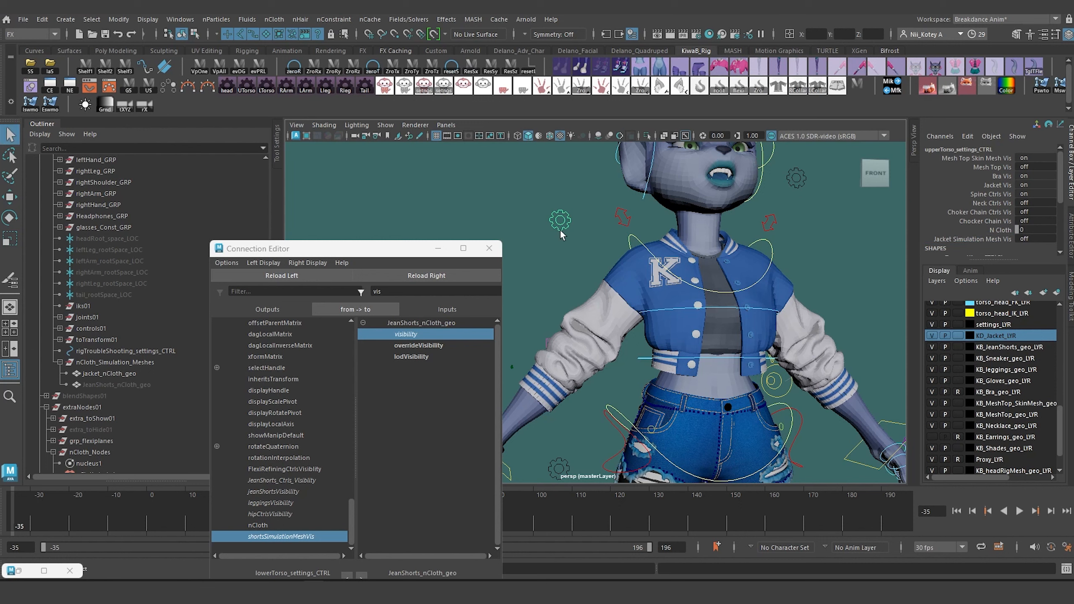
{"action": "left_click", "coordinate": [280, 275]}
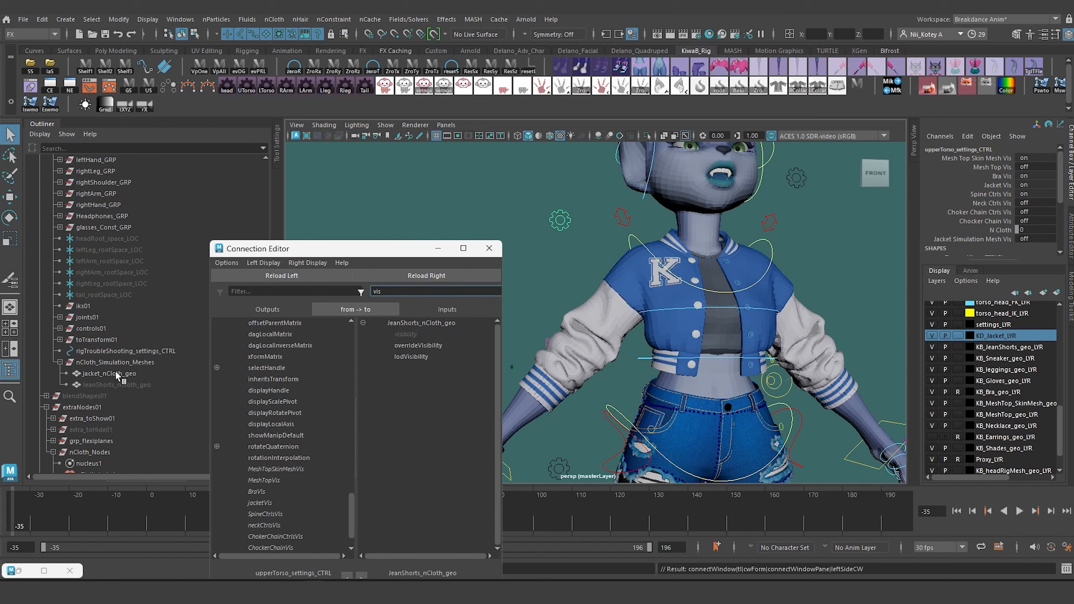
{"action": "left_click", "coordinate": [113, 374]}
{"action": "left_click", "coordinate": [454, 276]}
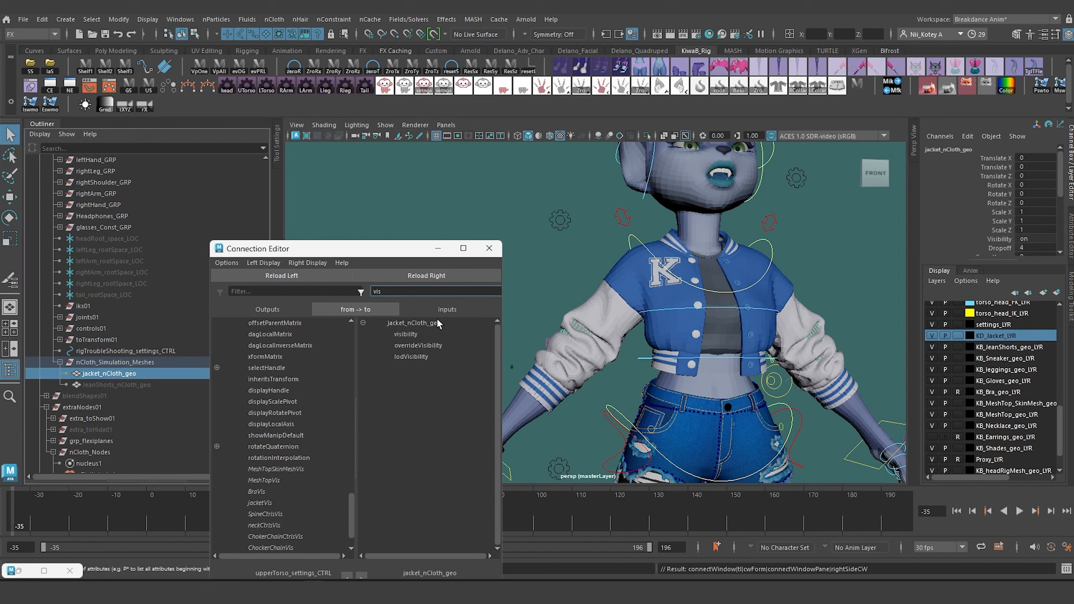
- Connect the upper torso control's jacketSimulationMeshVis attribute to the visibility of jacket_nCloth_geo
{"action": "scroll", "coordinate": [271, 535], "scroll_direction": "down", "scroll_amount": 1}
{"action": "left_click", "coordinate": [272, 536]}
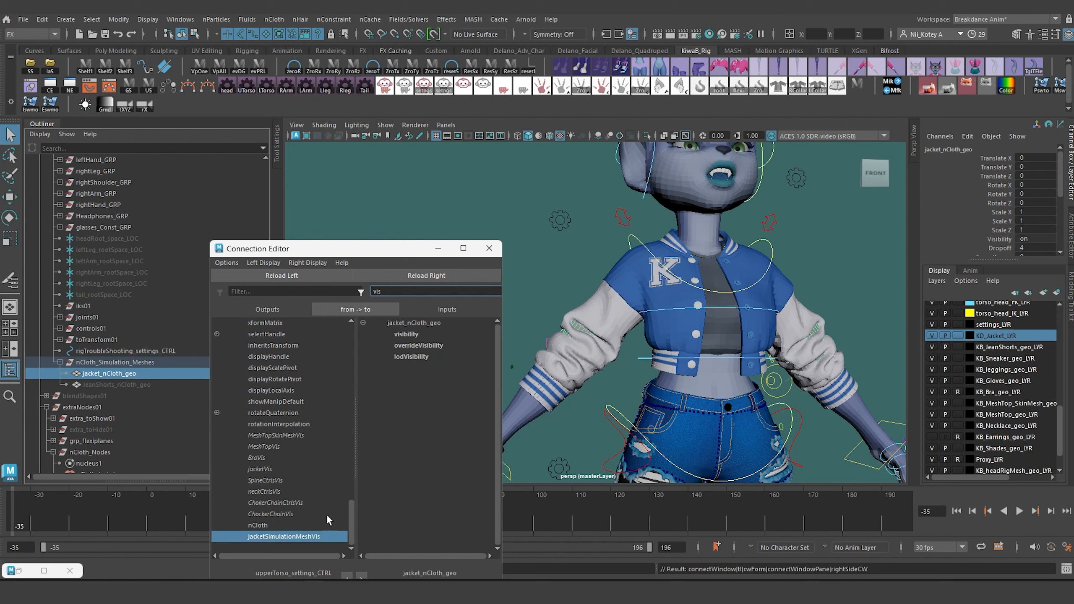
{"action": "type", "text": "vis"}
{"action": "left_click", "coordinate": [417, 334]}
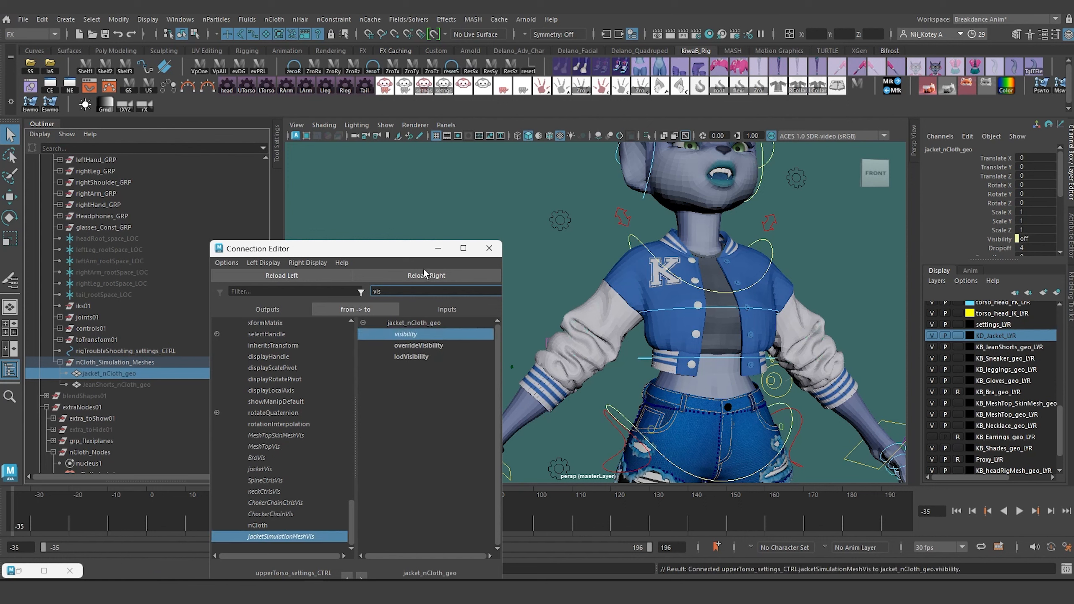
- Test the upper torso control's toggles by hiding the jacket, trying Jacket Simulation Mesh Vis, and showing the jacket again
{"action": "left_click_drag", "start_coordinate": [407, 250], "coordinate": [275, 248]}
{"action": "left_click", "coordinate": [560, 221]}
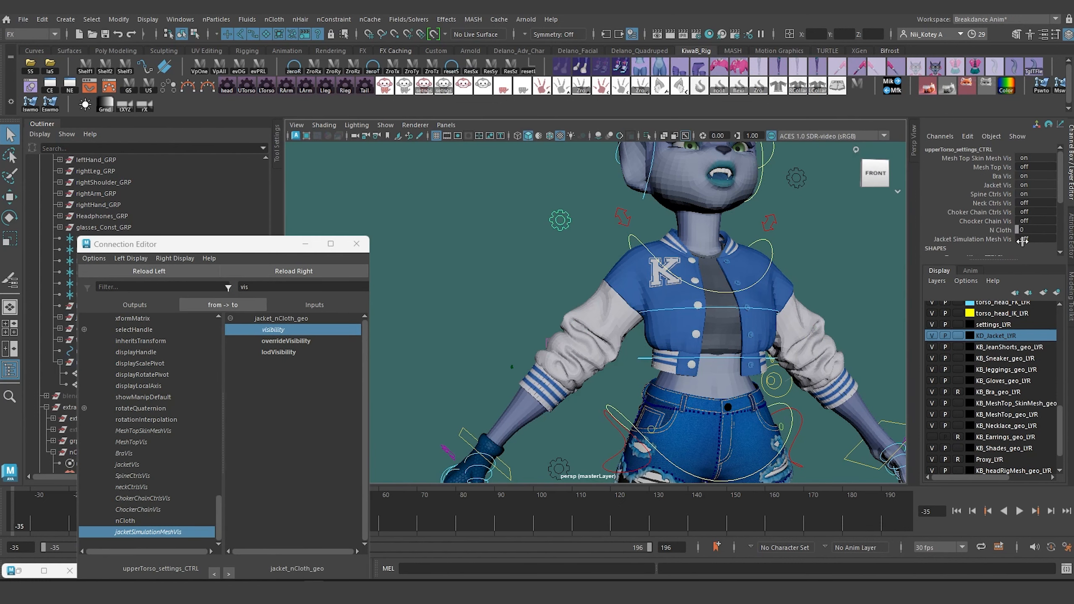
{"action": "left_click", "coordinate": [999, 186]}
{"action": "middle_click_drag", "start_coordinate": [845, 229], "coordinate": [627, 248]}
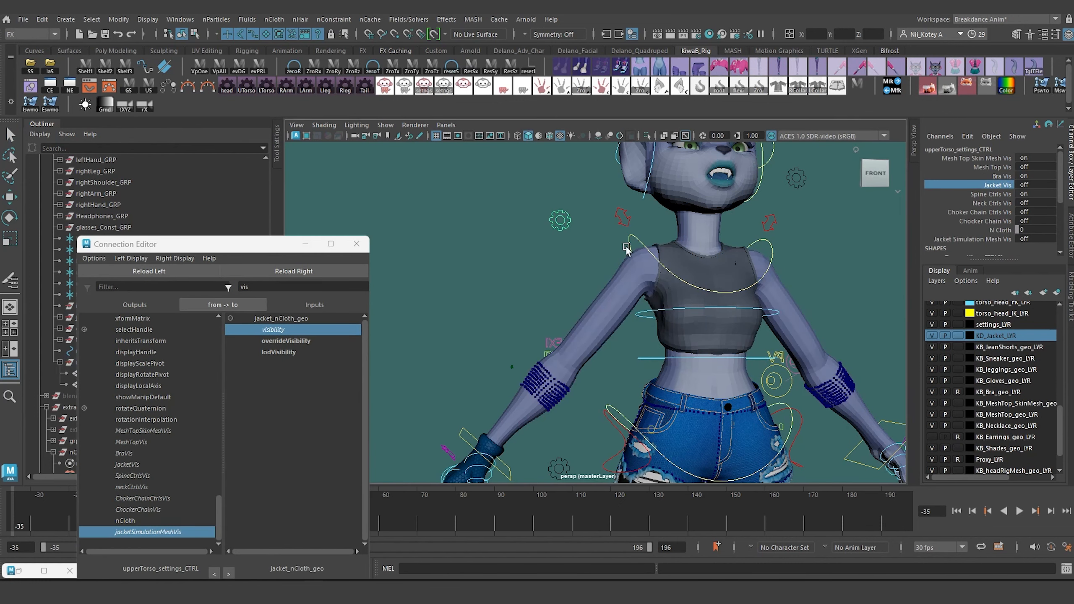
{"action": "left_click", "coordinate": [979, 240]}
{"action": "middle_click_drag", "start_coordinate": [796, 249], "coordinate": [752, 249]}
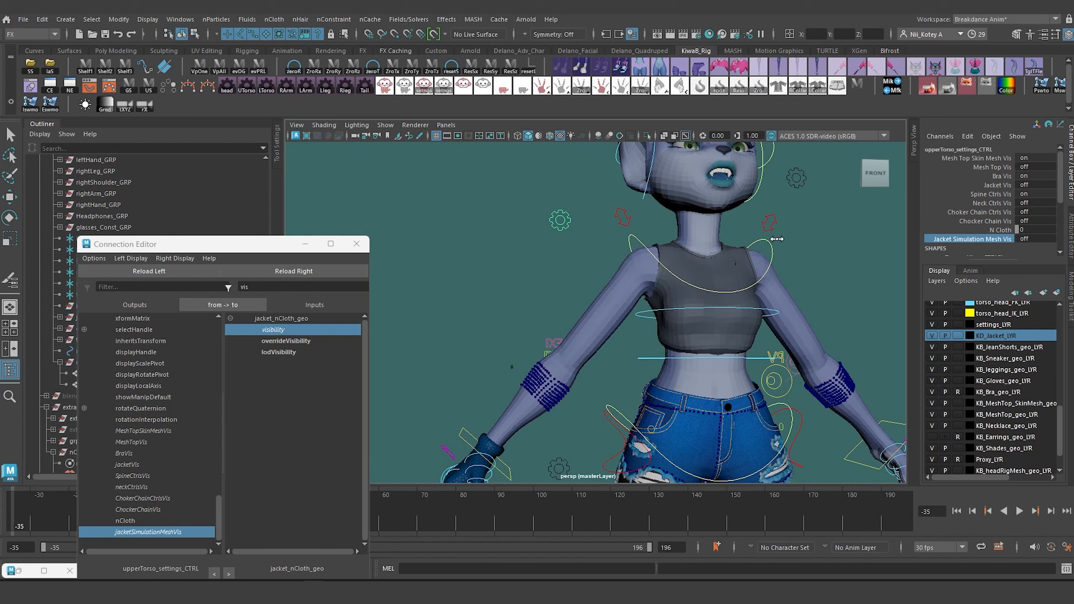
{"action": "left_click", "coordinate": [998, 185]}
{"action": "middle_click_drag", "start_coordinate": [852, 219], "coordinate": [964, 220]}
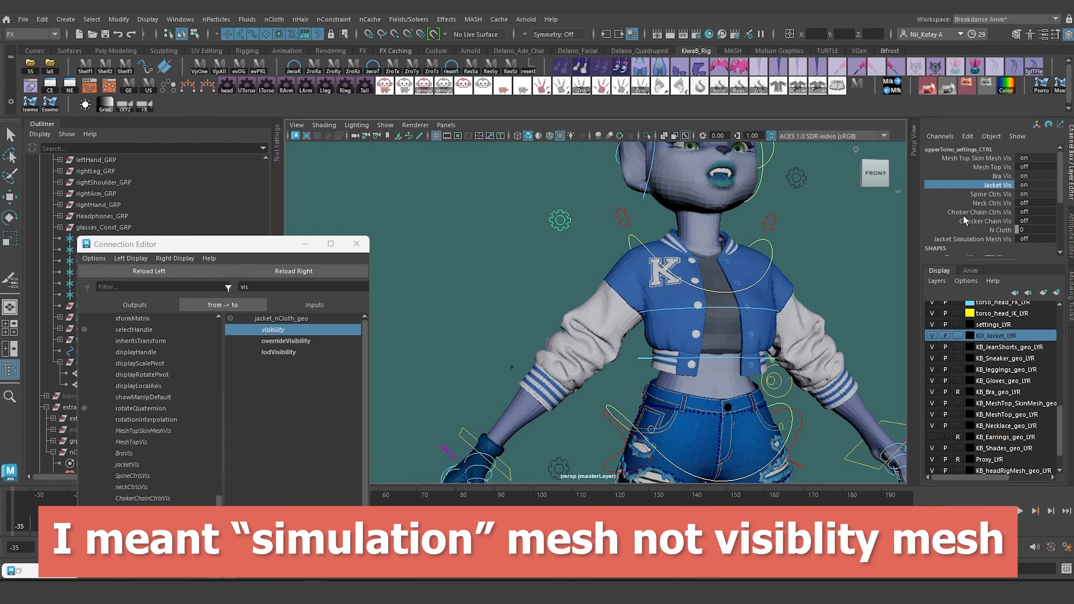
- Turn on Jacket Simulation Mesh Vis on the upper torso control and Shorts Simulation Mesh Vis on the lower torso control
{"action": "left_click", "coordinate": [1002, 239]}
{"action": "middle_click_drag", "start_coordinate": [789, 237], "coordinate": [878, 234]}
{"action": "middle_click_drag", "start_coordinate": [697, 298], "coordinate": [723, 198], "text": "alt"}
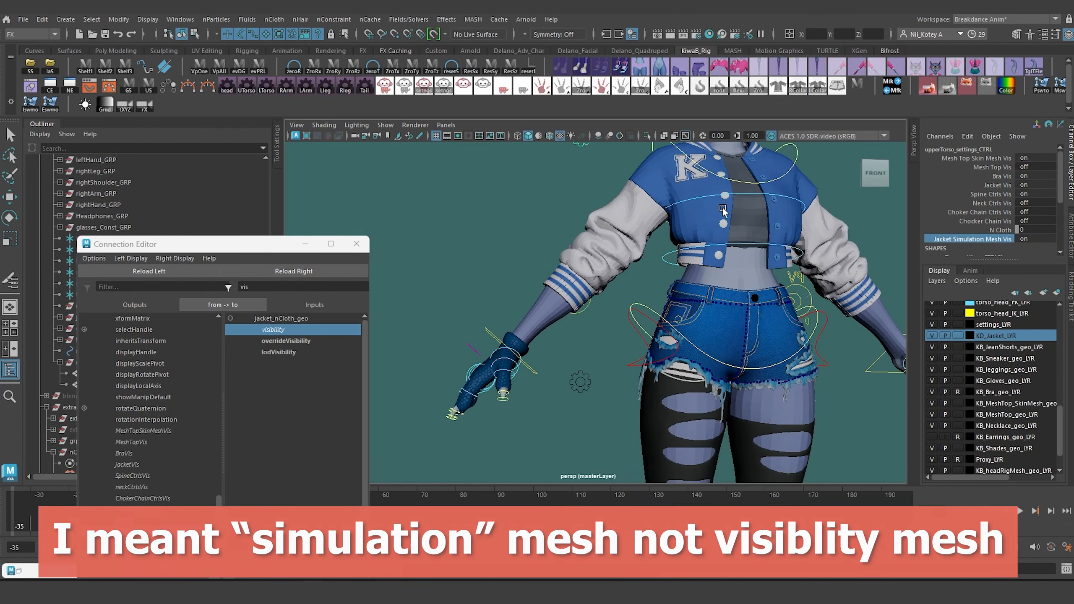
{"action": "left_click", "coordinate": [578, 380]}
{"action": "left_click", "coordinate": [989, 220]}
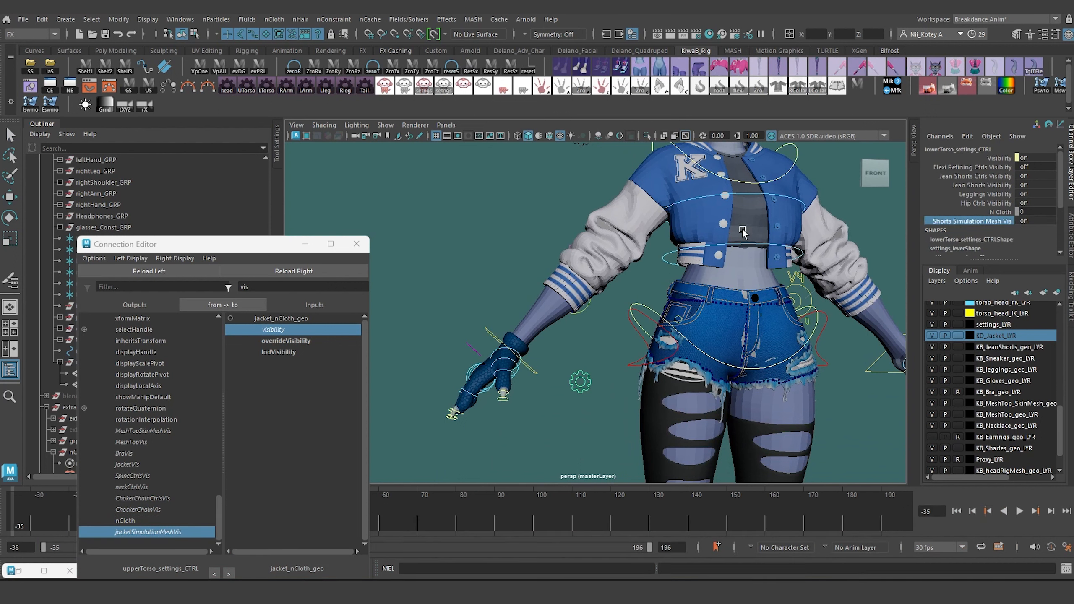
{"action": "scroll", "coordinate": [708, 315], "scroll_direction": "down", "scroll_amount": 3}
{"action": "scroll", "coordinate": [670, 269], "scroll_direction": "up", "scroll_amount": 5}
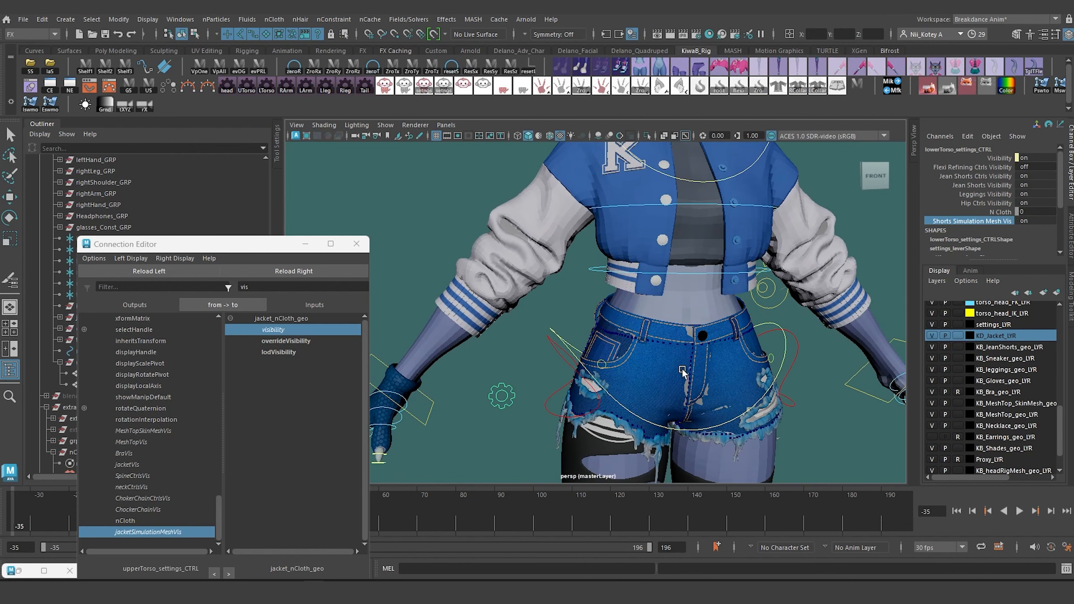
- Rename the wrap deformer on the jacket's K logo as wrap_Klogo_to_jacketBody
{"action": "left_click", "coordinate": [651, 368]}
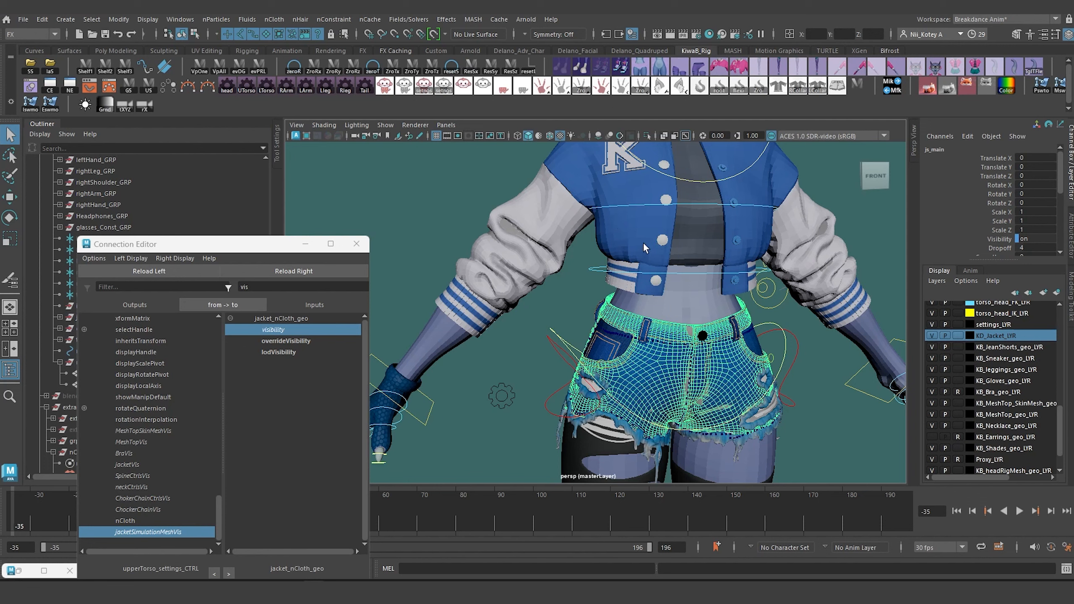
{"action": "left_click", "coordinate": [631, 179]}
{"action": "key", "text": "f"}
{"action": "scroll", "coordinate": [1000, 222], "scroll_direction": "down", "scroll_amount": 10}
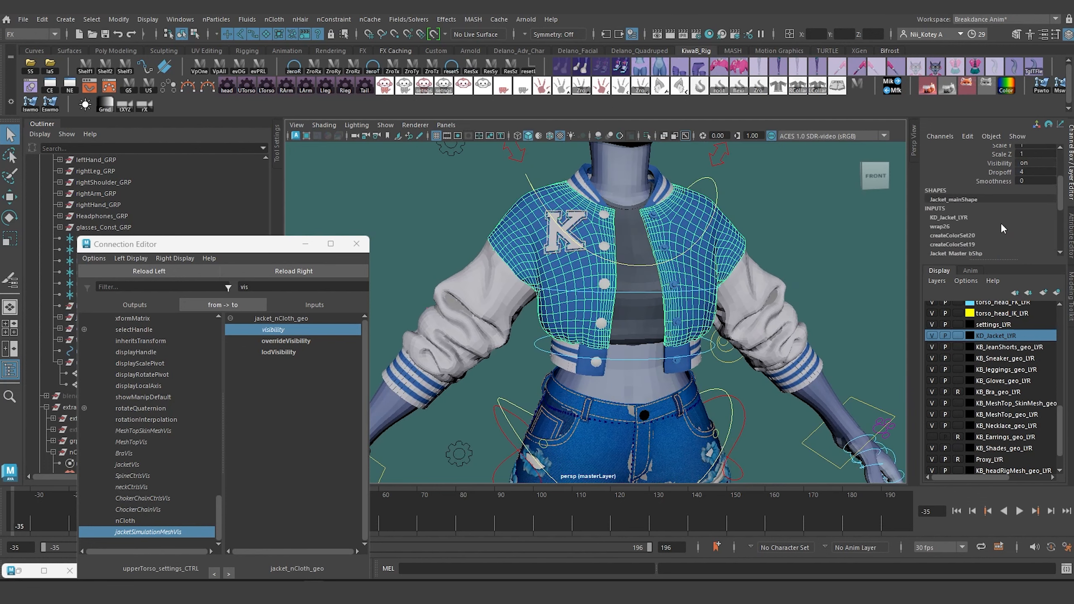
{"action": "scroll", "coordinate": [1010, 201], "scroll_direction": "up", "scroll_amount": 1}
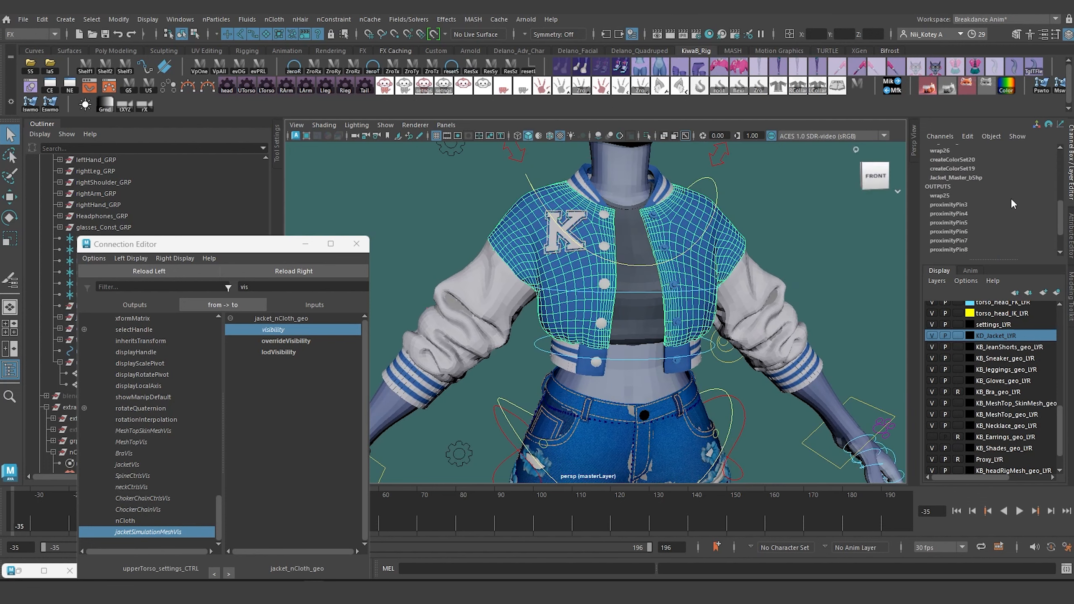
{"action": "left_click", "coordinate": [575, 219]}
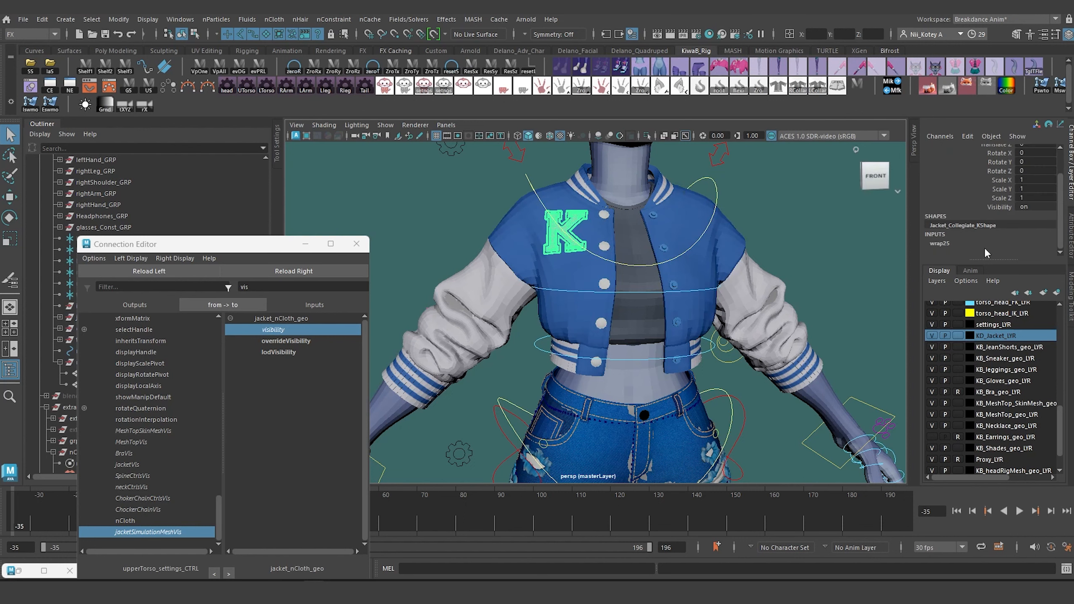
{"action": "double_click", "coordinate": [947, 242]}
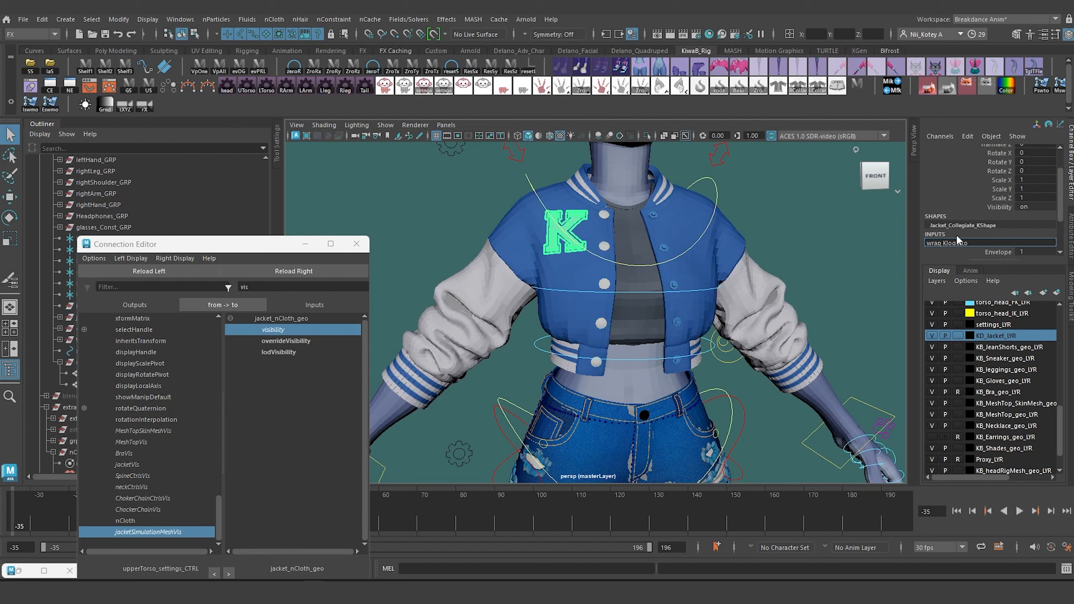
{"action": "type", "text": "wrap_Klogo_to_jacketBody"}
{"action": "key", "text": "Return"}
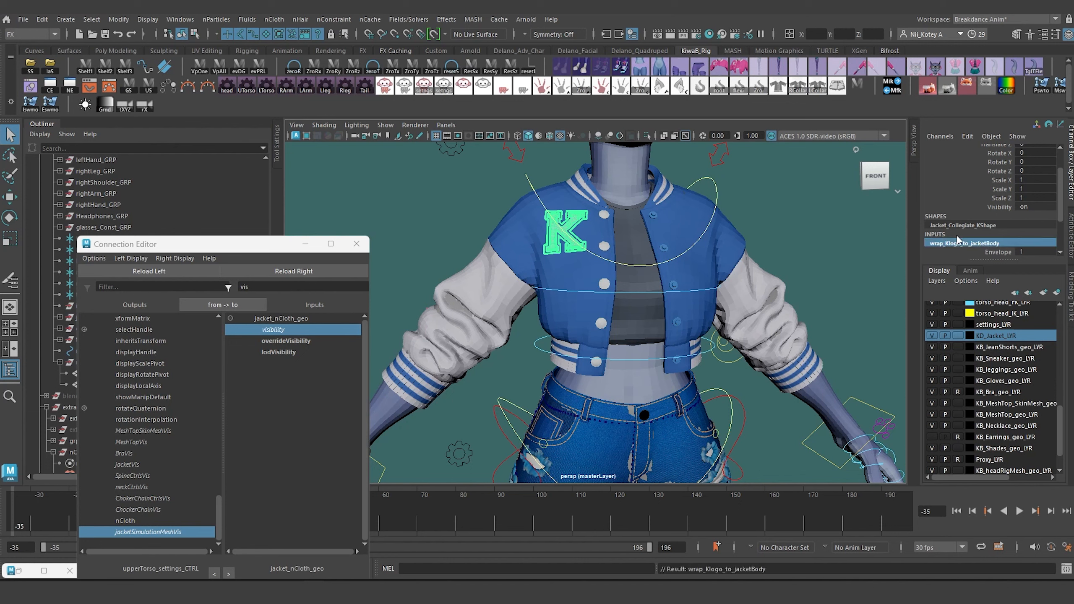
- Rename the wrap26 input deformer on the jacket's main body mesh as wrap_jacketBody_to_nCloth
{"action": "left_click", "coordinate": [579, 288]}
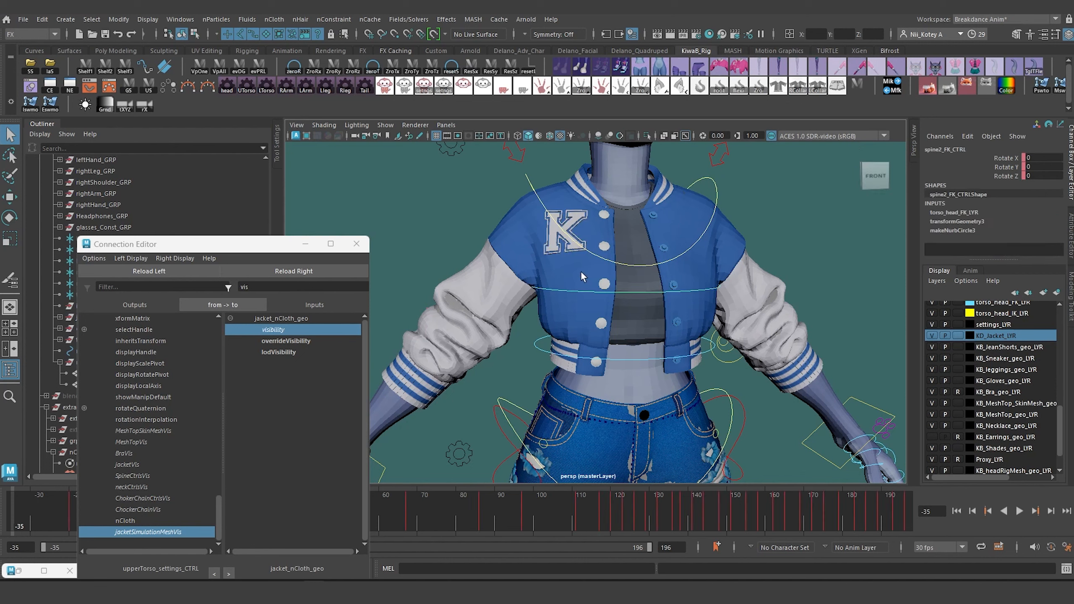
{"action": "left_click", "coordinate": [580, 271]}
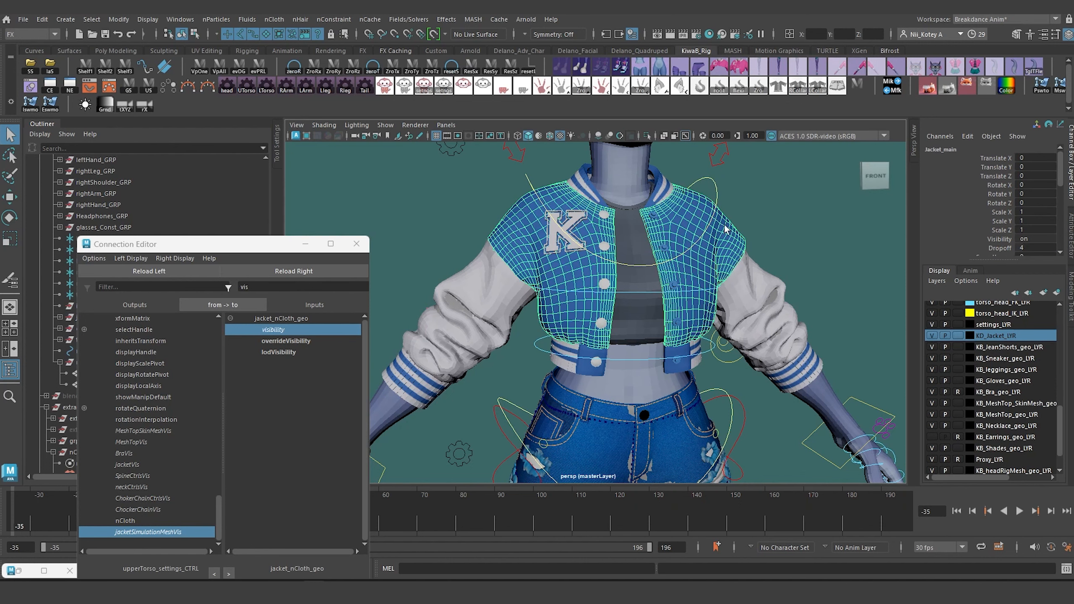
{"action": "scroll", "coordinate": [945, 216], "scroll_direction": "down", "scroll_amount": 5}
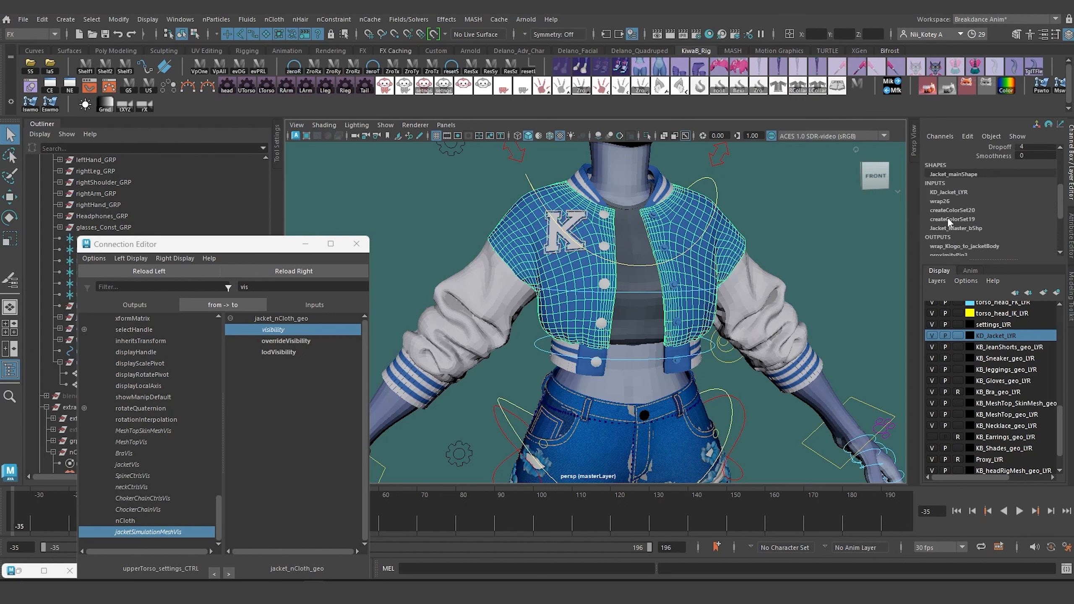
{"action": "left_click", "coordinate": [953, 201]}
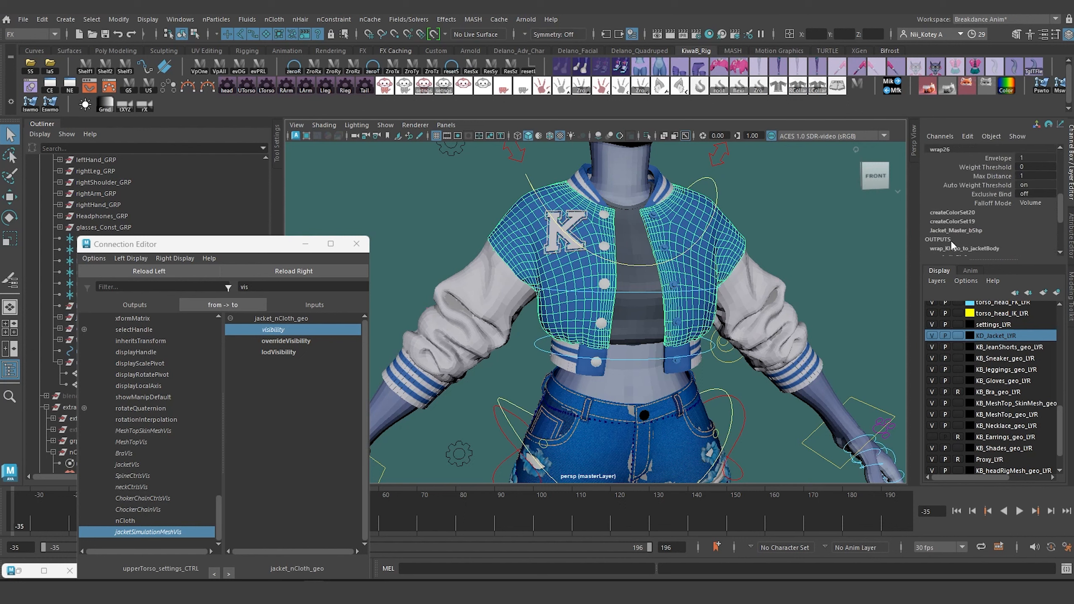
{"action": "scroll", "coordinate": [957, 233], "scroll_direction": "up", "scroll_amount": 1}
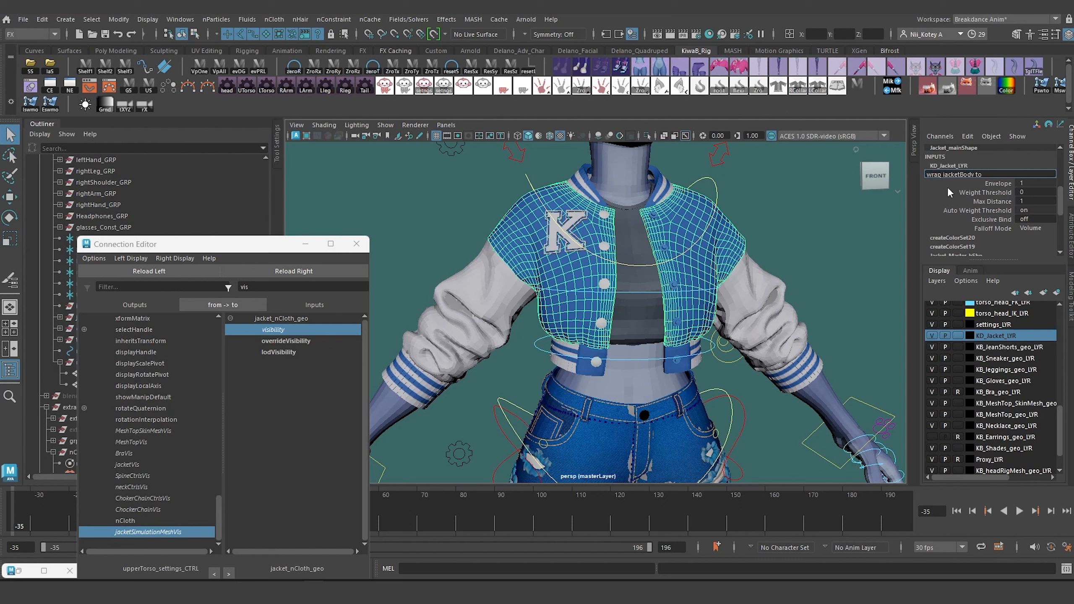
{"action": "type", "text": "nCloth"}
{"action": "key", "text": "Return"}
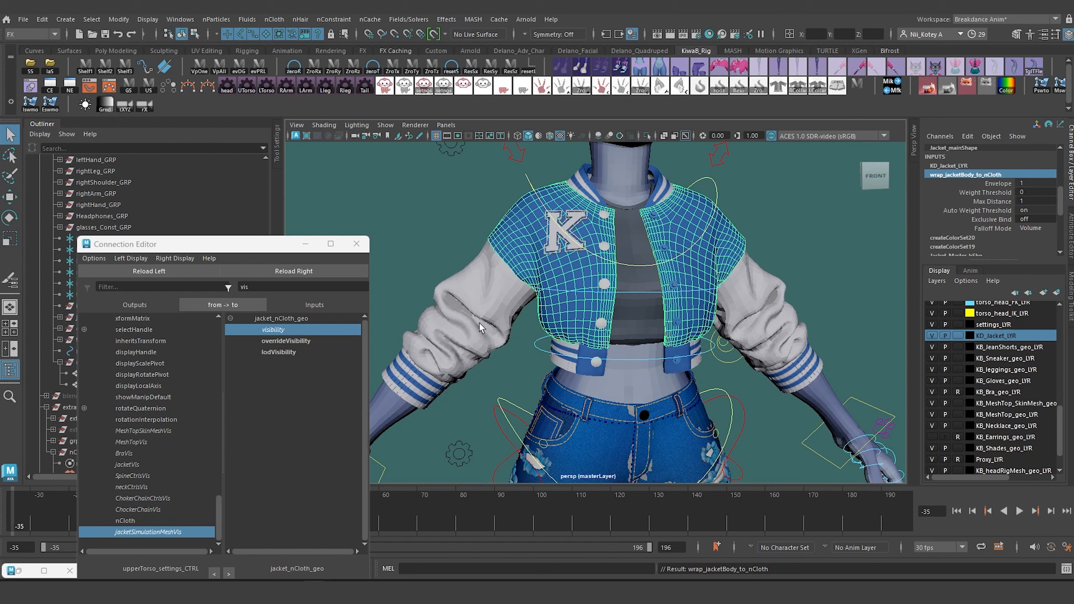
- Rename the wrap deformer on the jacket's collar ribbing as wrap_jacketCollar_to_nCloth
{"action": "left_click", "coordinate": [590, 189]}
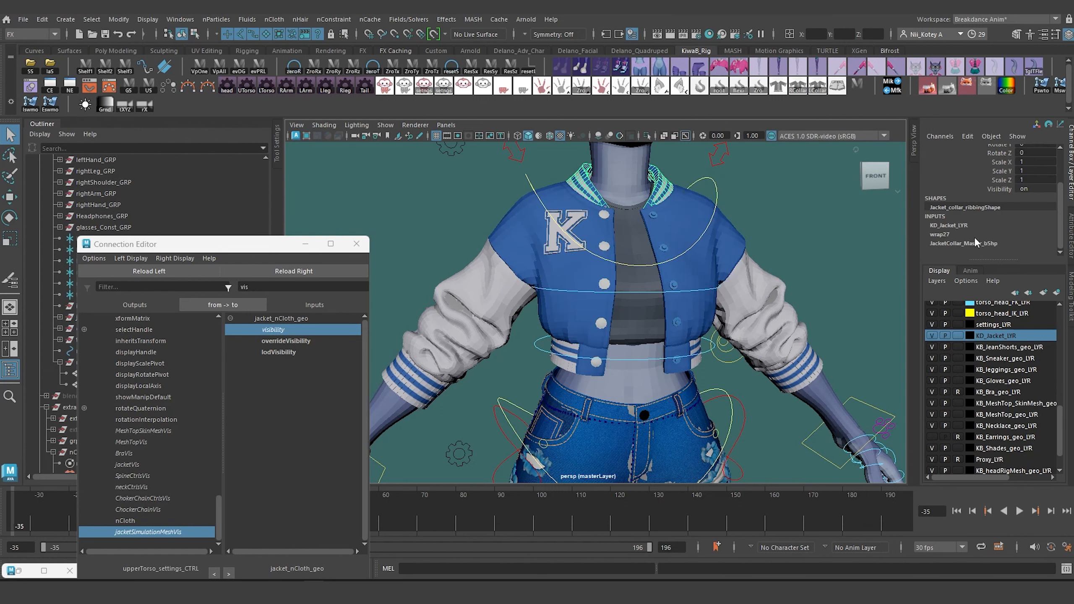
{"action": "left_click", "coordinate": [951, 233]}
{"action": "double_click", "coordinate": [953, 233]}
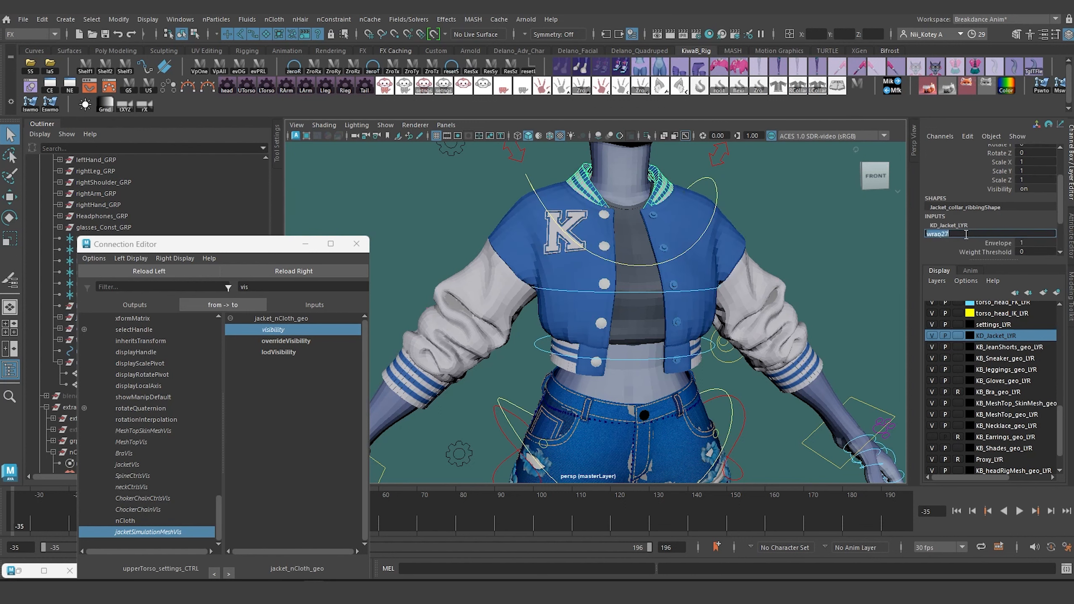
{"action": "type", "text": "wrap_jacketCollar_to_nCloth"}
{"action": "key", "text": "Return"}
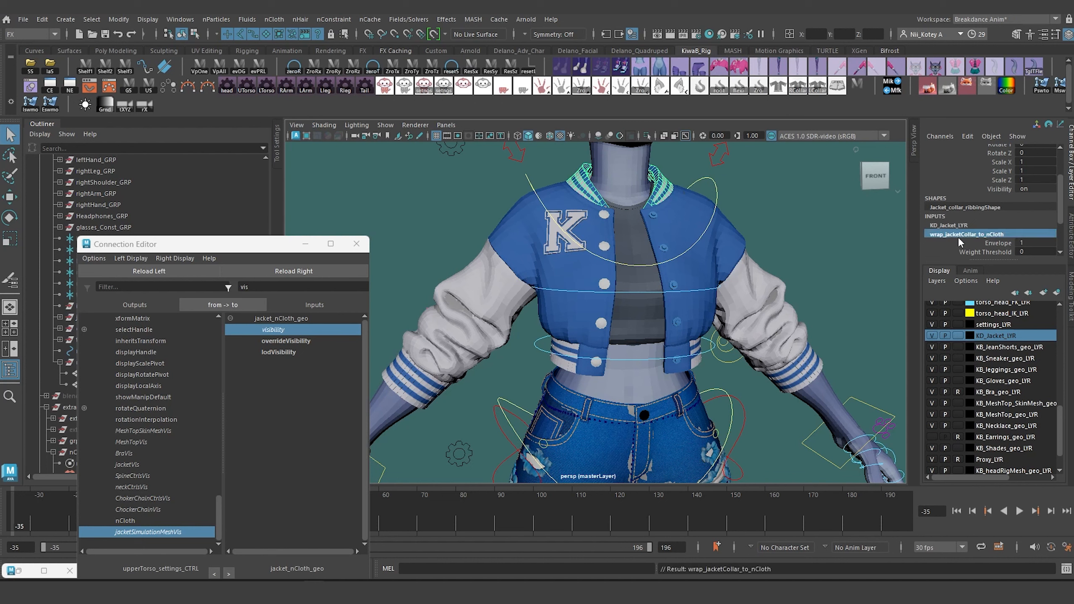
- Rename the wrap deformer on the jacket's sleeves as wrap_jacketSleeves_to_nCloth
{"action": "left_click", "coordinate": [474, 281]}
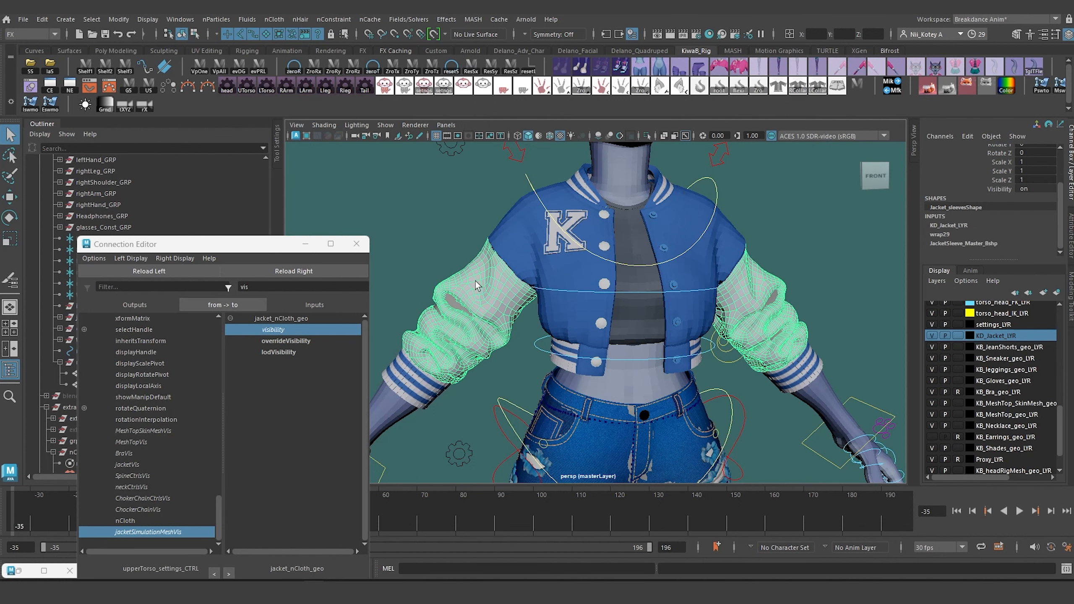
{"action": "double_click", "coordinate": [948, 233]}
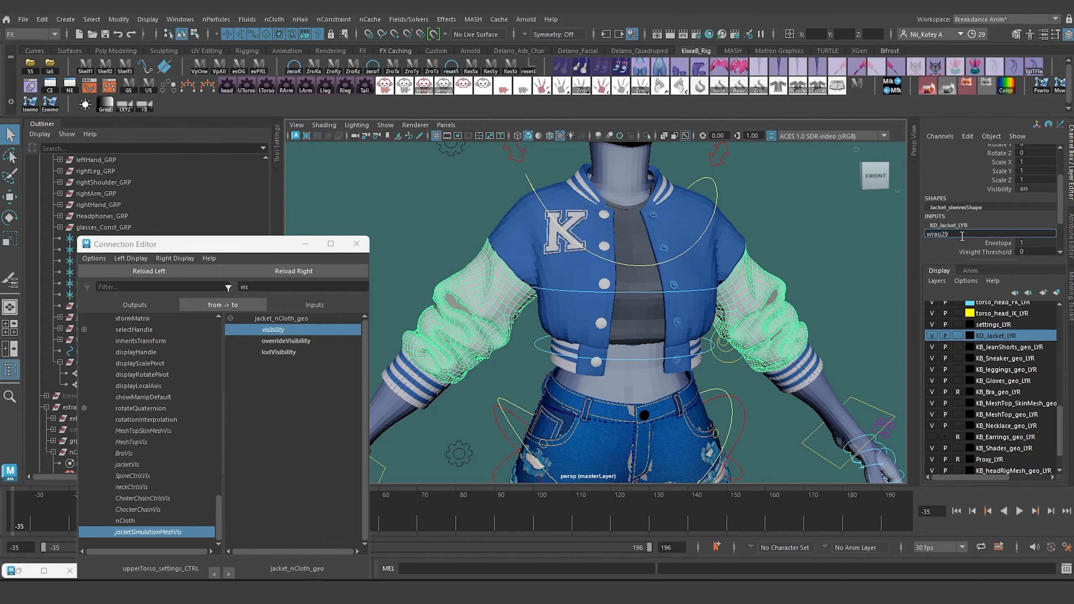
{"action": "key", "text": "BackSpace"}
{"action": "key", "text": "BackSpace"}
{"action": "type", "text": "_JacketSleeves_to_nCloth"}
{"action": "key", "text": "Return"}
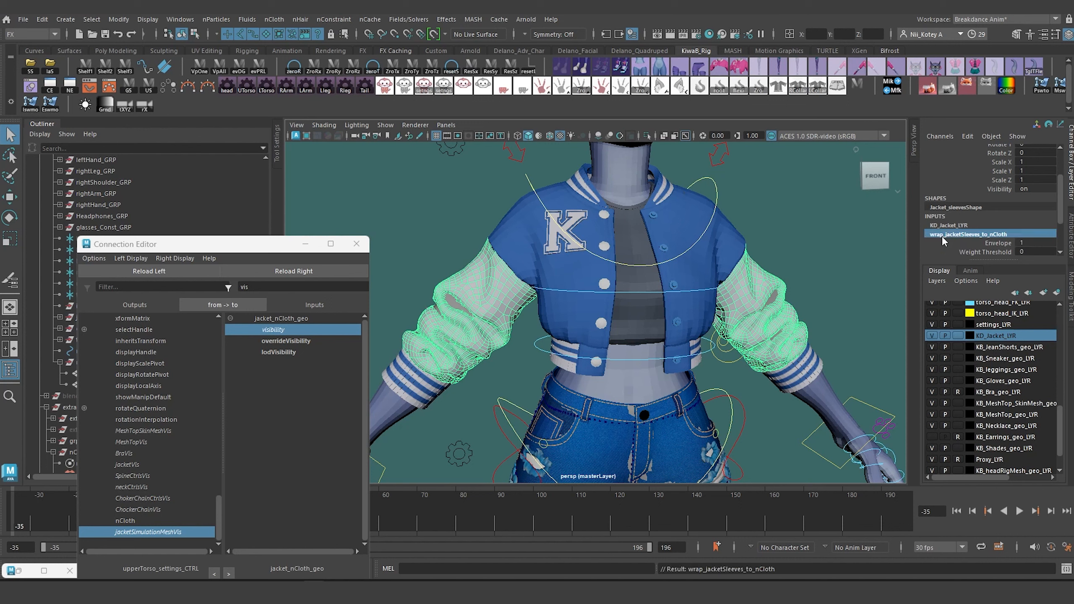
- Rename the wrap deformer on the jacket's sleeve ribbing as wrap_jacketRibbingSleeves_to_nCloth
{"action": "left_click", "coordinate": [410, 392]}
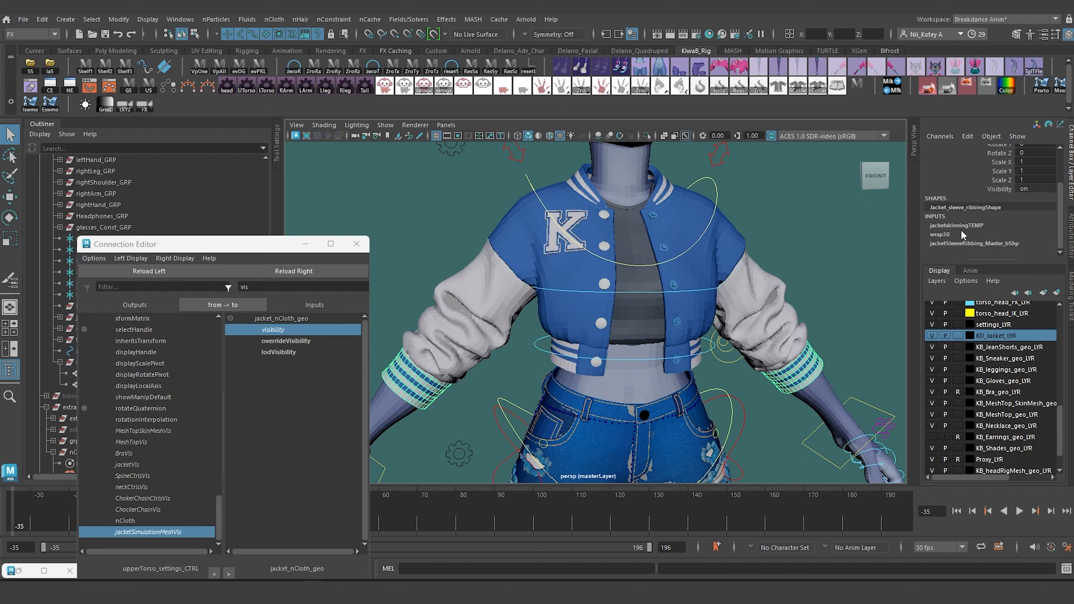
{"action": "left_click", "coordinate": [947, 234]}
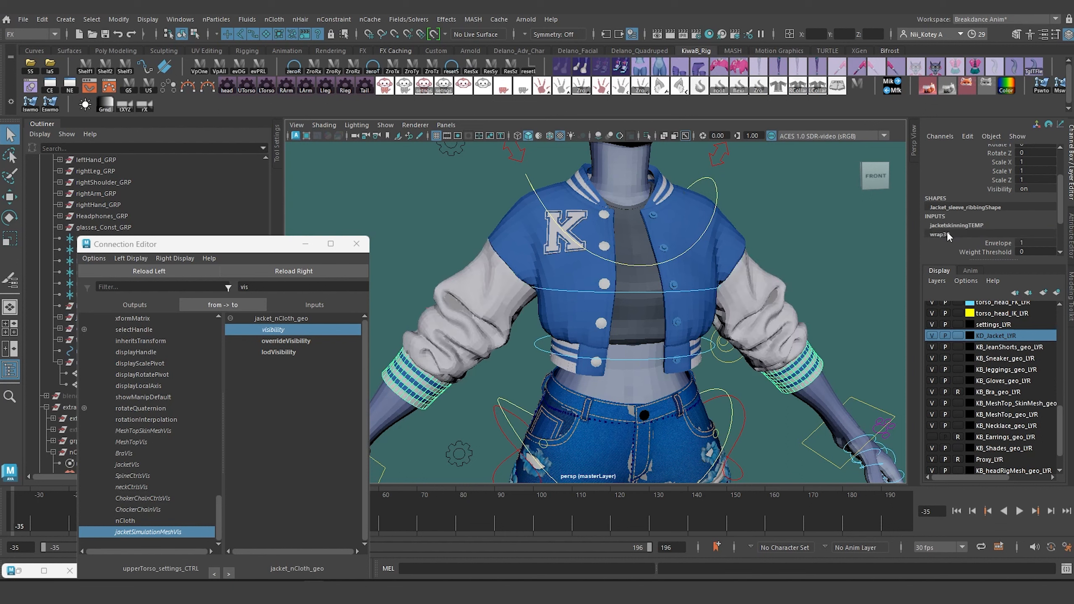
{"action": "double_click", "coordinate": [961, 234]}
{"action": "type", "text": "wrap_jacketRibbingS"}
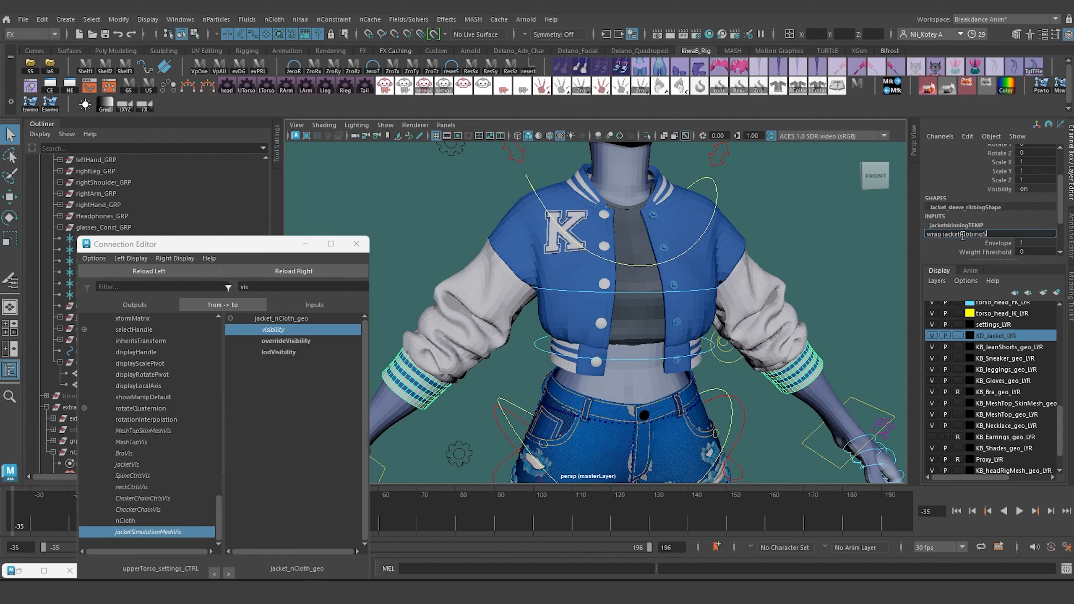
{"action": "type", "text": "leeves to nCloth"}
{"action": "key", "text": "Return"}
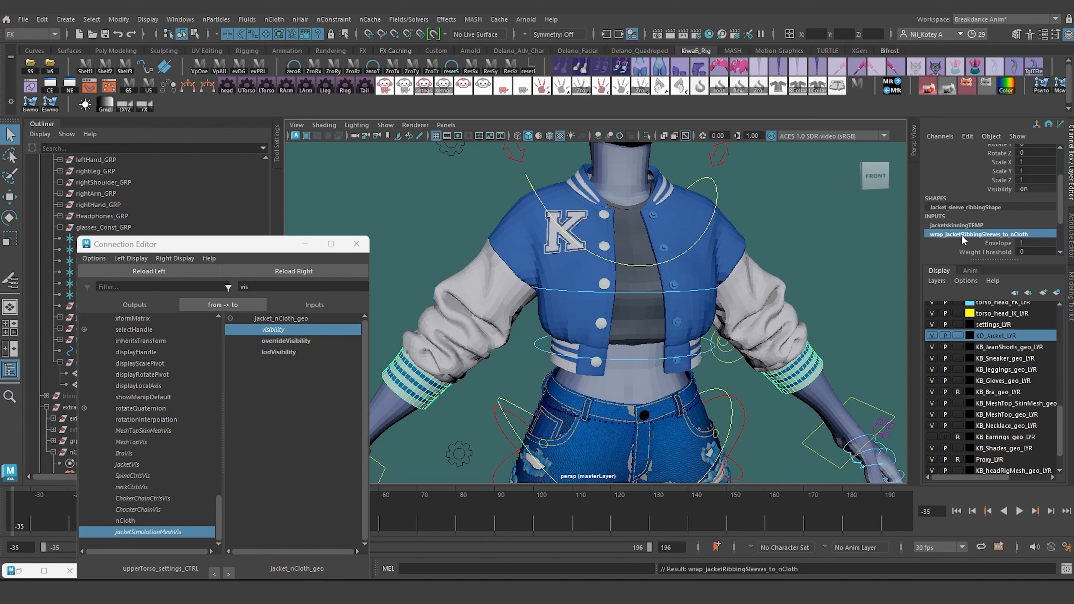
- Rename the wrap deformer on the jacket's bottom panel as wrap_jacketBottomPanel_to_nCloth
{"action": "left_click", "coordinate": [585, 369]}
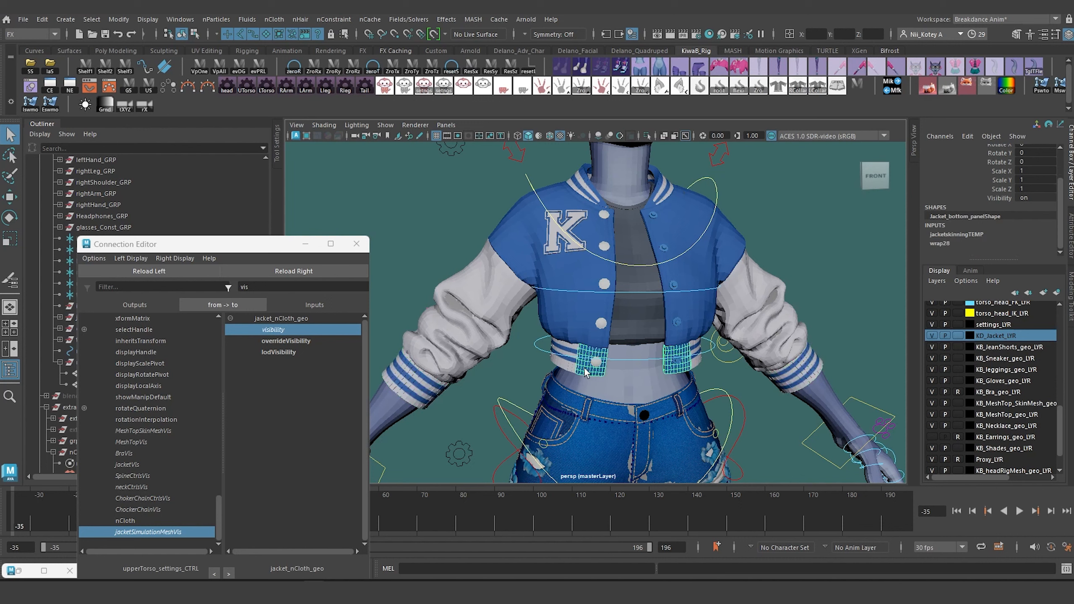
{"action": "left_click", "coordinate": [951, 243]}
{"action": "double_click", "coordinate": [954, 242]}
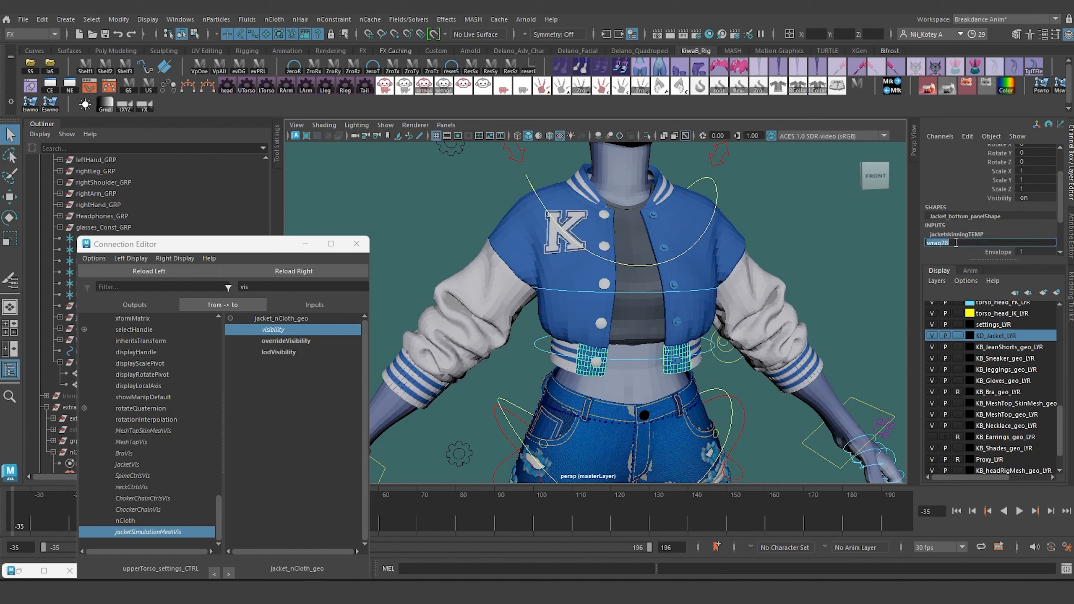
{"action": "left_click", "coordinate": [959, 242]}
{"action": "key", "text": "BackSpace"}
{"action": "key", "text": "BackSpace"}
{"action": "type", "text": "jacketBottomPanel to"}
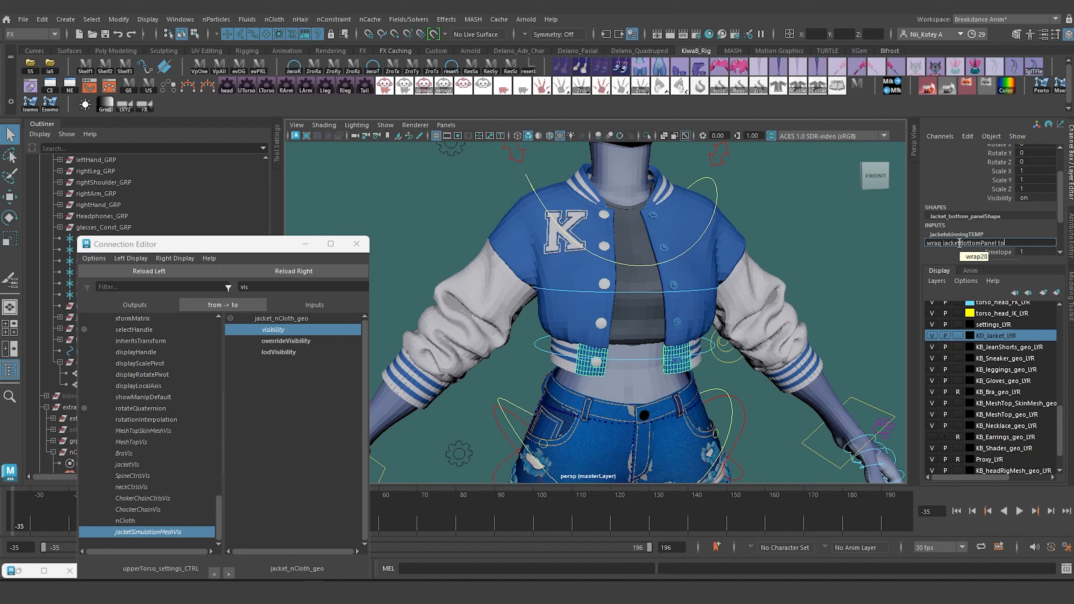
{"action": "type", "text": " nCloth"}
{"action": "key", "text": "Return"}
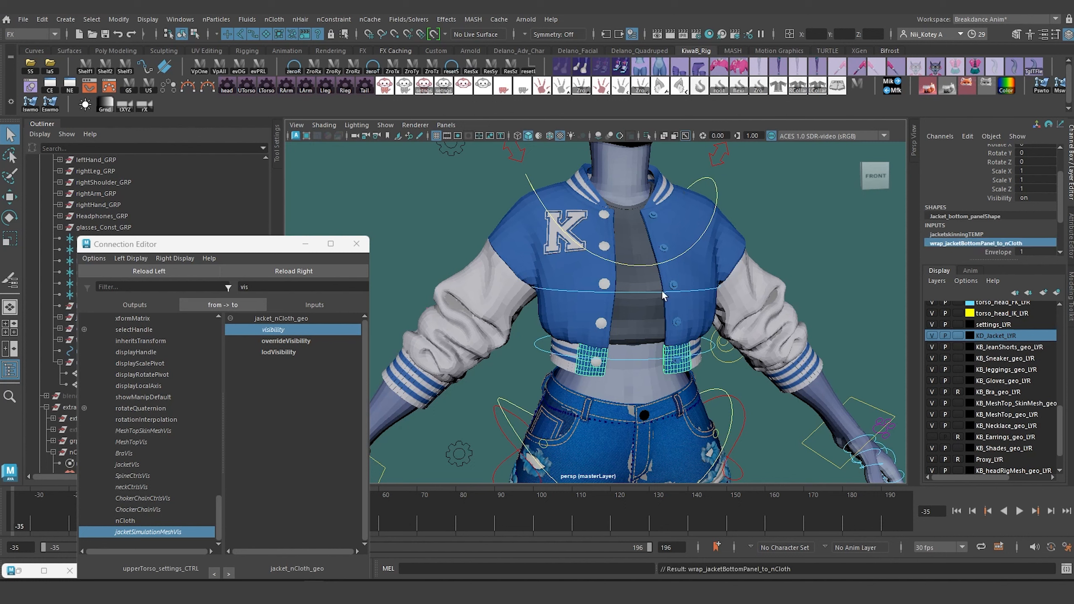
- Rename the wrap deformer on the jacket's waist ribbing as wrap_jacketWaistRibbing_to_nCloth
{"action": "left_click", "coordinate": [579, 353]}
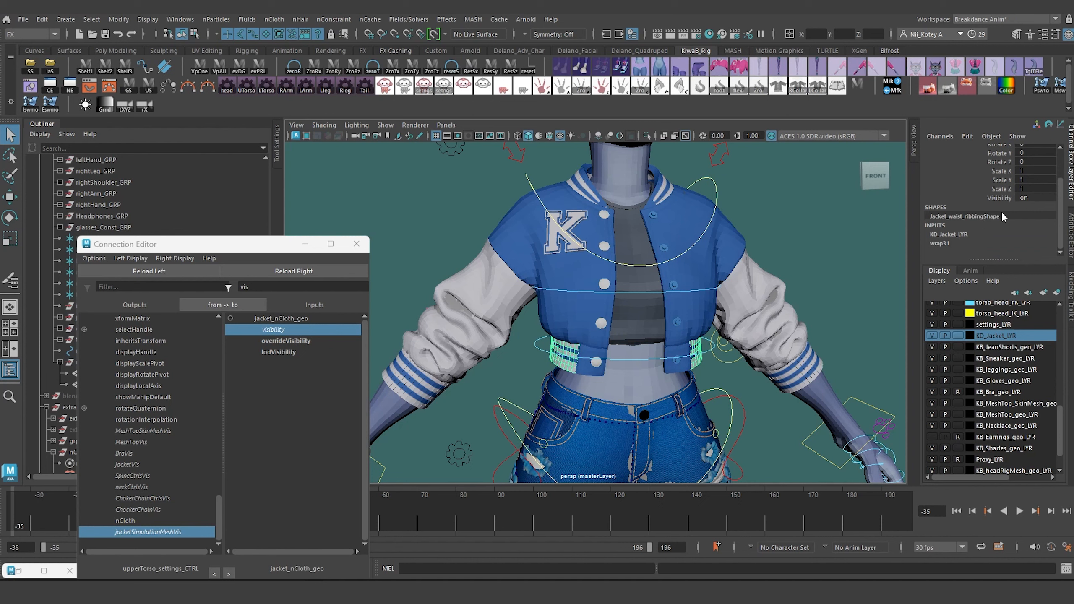
{"action": "double_click", "coordinate": [955, 242]}
{"action": "type", "text": "wrap"}
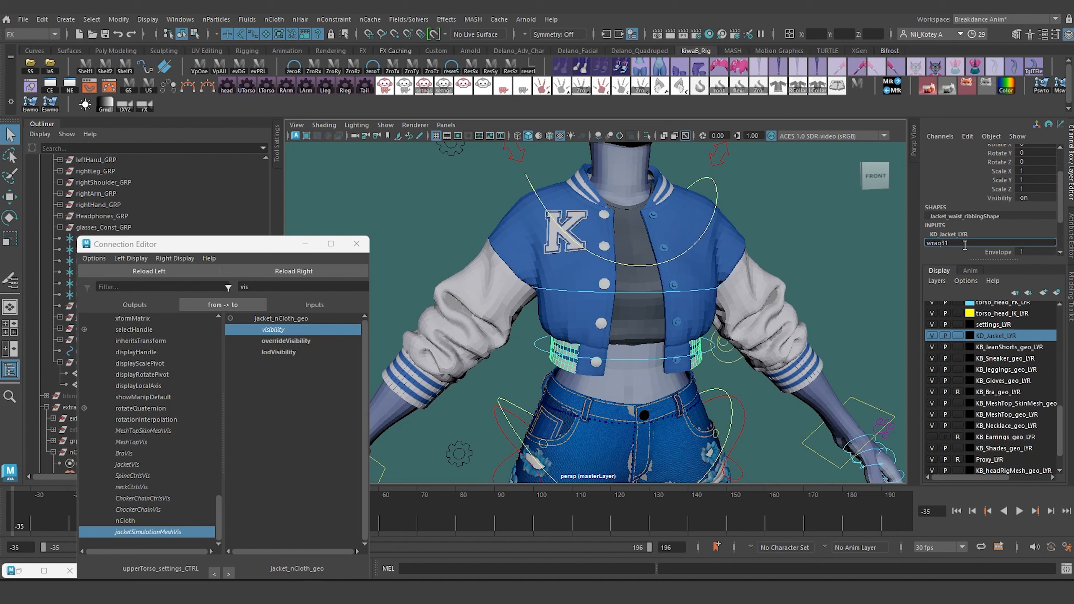
{"action": "type", "text": " jacketWaistRibbing to nCloth"}
{"action": "key", "text": "Return"}
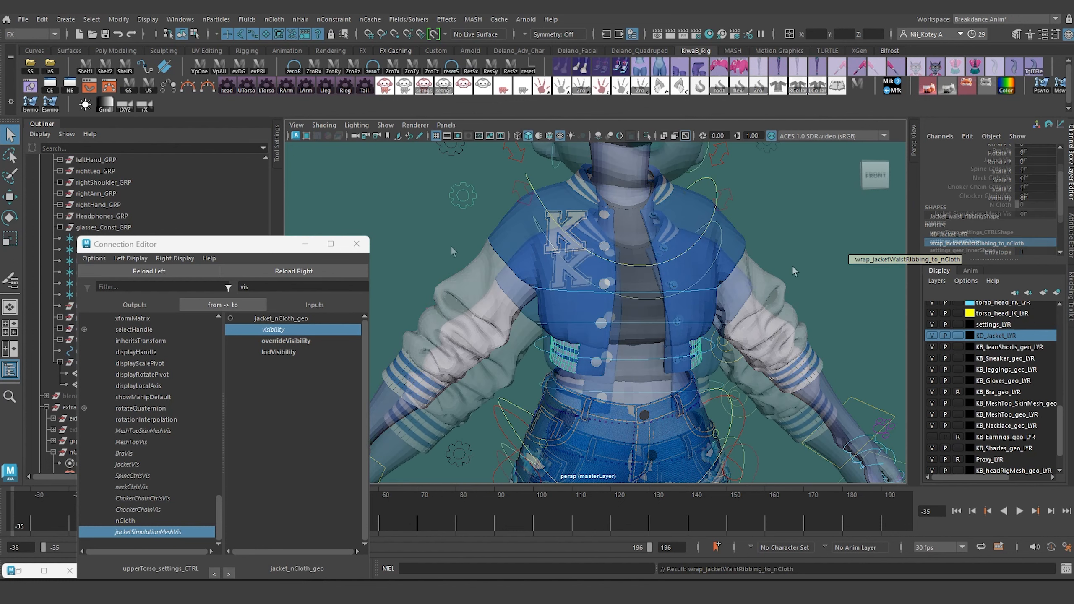
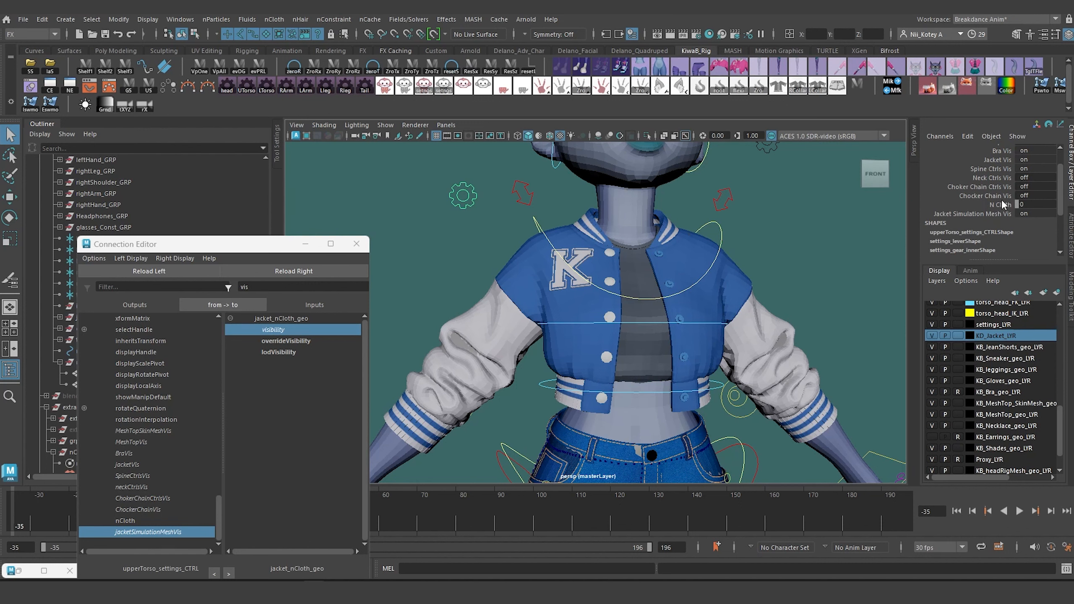
- Add a keyable Boolean attribute jacketnClothWrapDef, with the nice name Jacket nCloth Wrap Def, to the upper torso settings control
{"action": "left_click", "coordinate": [968, 136]}
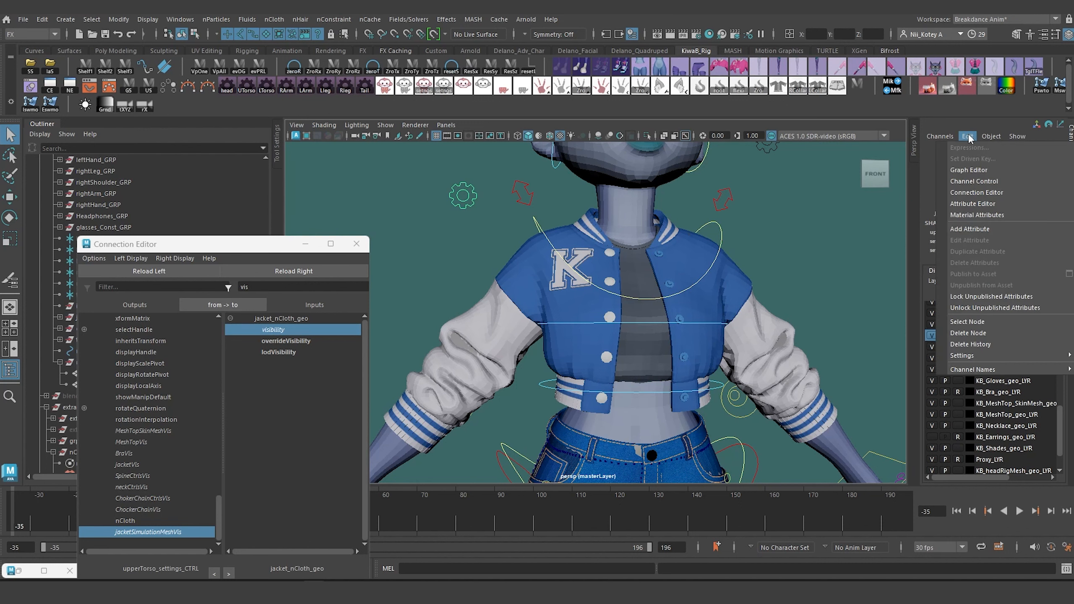
{"action": "left_click", "coordinate": [983, 230]}
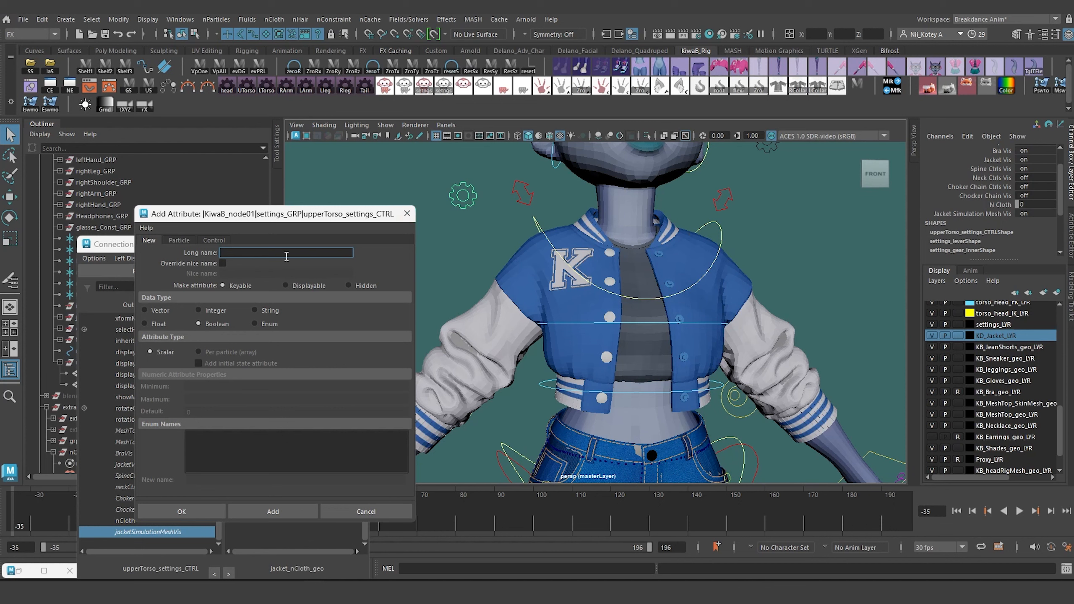
{"action": "type", "text": "jacketnClothWrapDef"}
{"action": "left_click", "coordinate": [223, 263]}
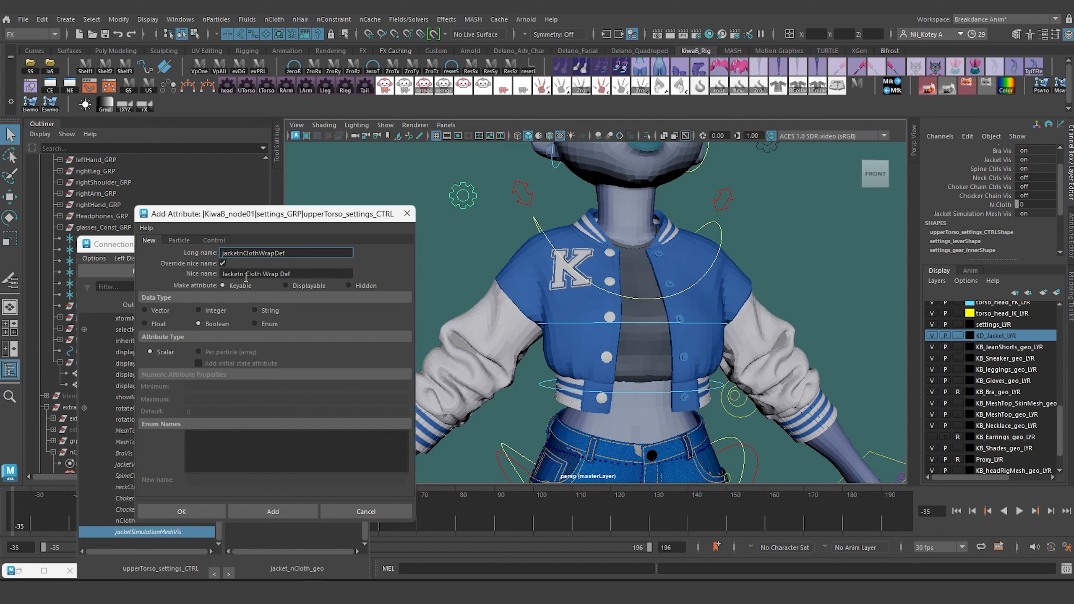
{"action": "left_click", "coordinate": [246, 274]}
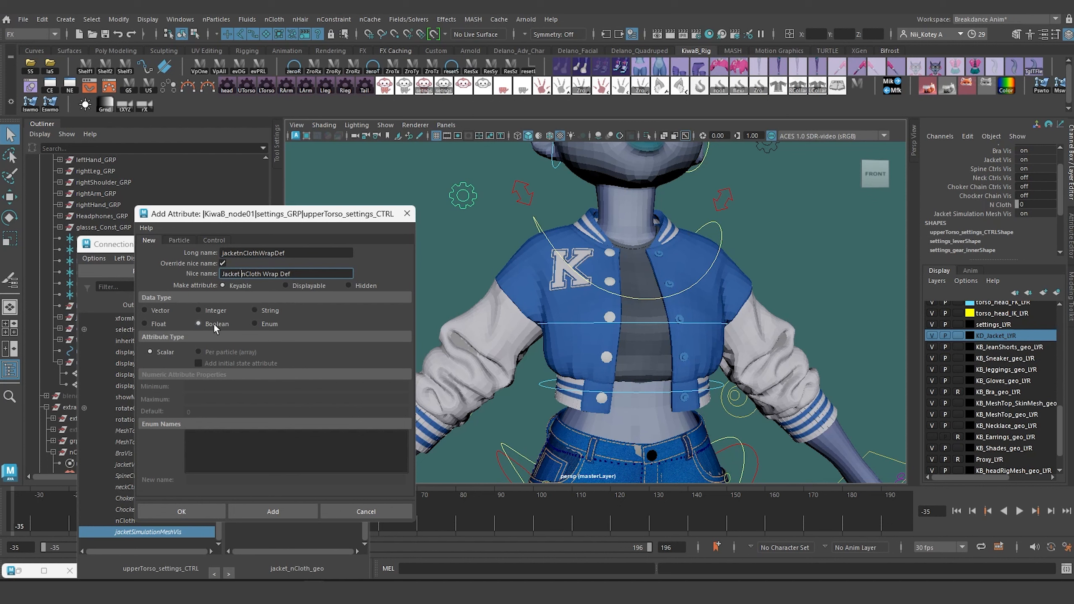
{"action": "double_click", "coordinate": [296, 253]}
{"action": "key", "text": "ctrl+c"}
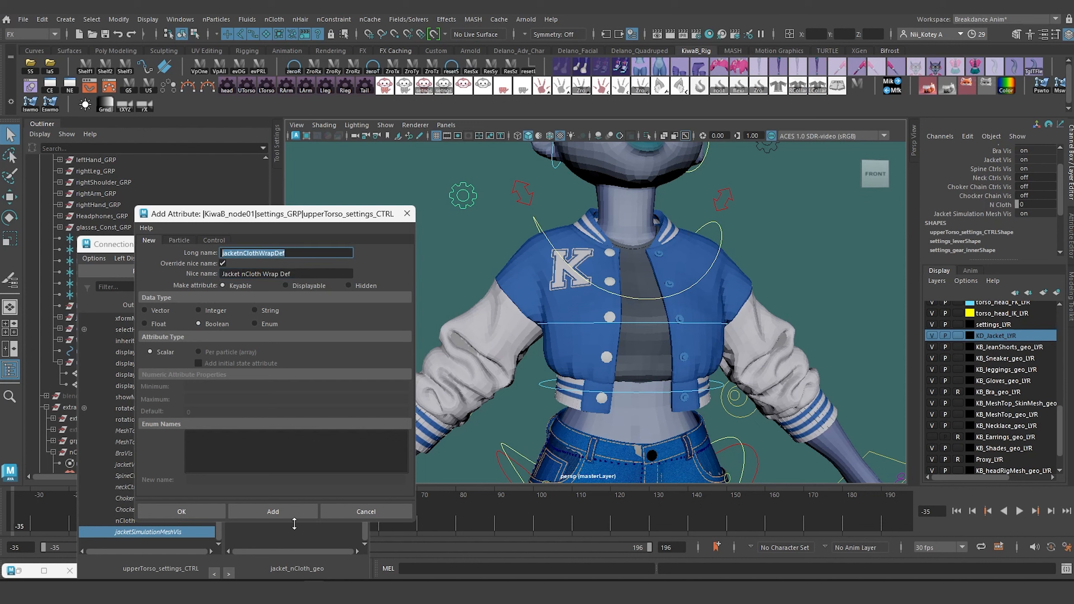
{"action": "left_click", "coordinate": [292, 510]}
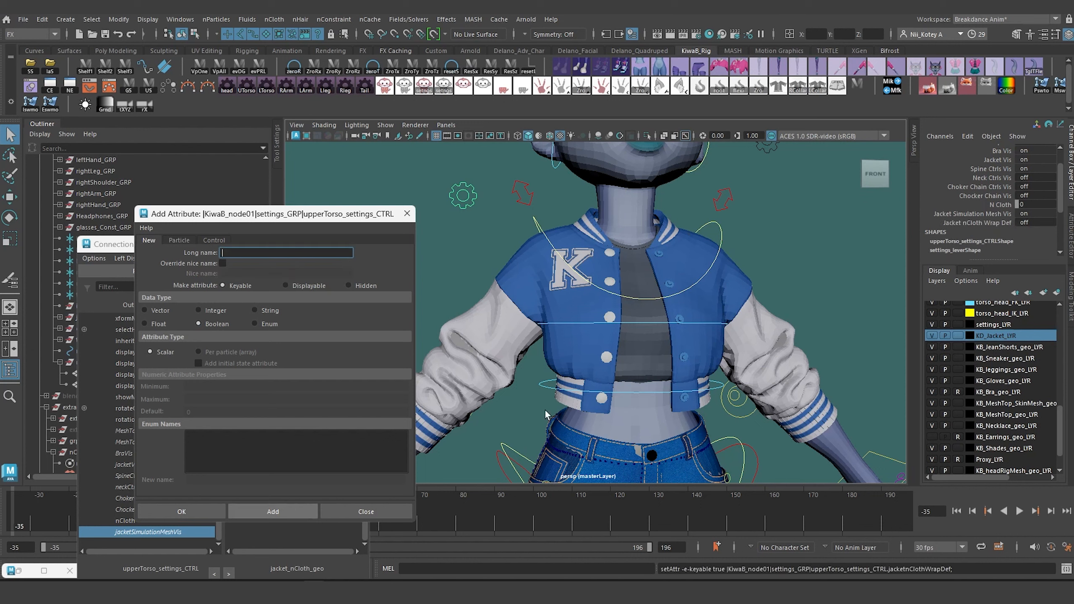
- Add a keyable Boolean attribute shortsnClothWrapDef, with the nice name Shorts nCloth Wrap Def, to the lower torso settings control
{"action": "middle_click_drag", "start_coordinate": [538, 402], "coordinate": [584, 341], "text": "alt"}
{"action": "left_click_drag", "start_coordinate": [548, 420], "coordinate": [549, 419]}
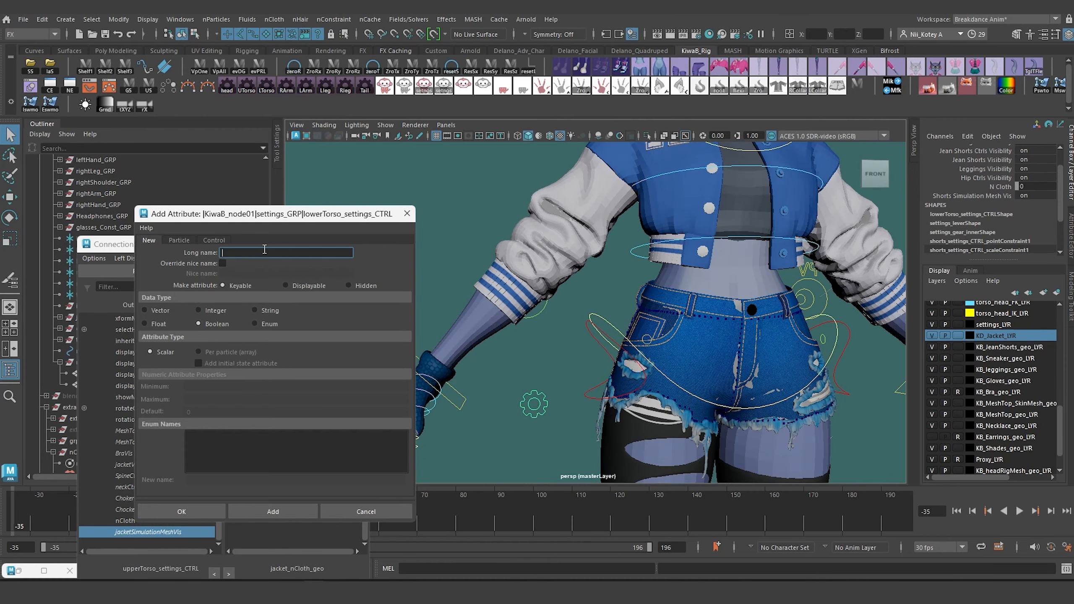
{"action": "key", "text": "ctrl+v"}
{"action": "left_click_drag", "start_coordinate": [238, 253], "coordinate": [222, 253]}
{"action": "type", "text": "shorts"}
{"action": "left_click", "coordinate": [222, 263]}
{"action": "left_click", "coordinate": [245, 273]}
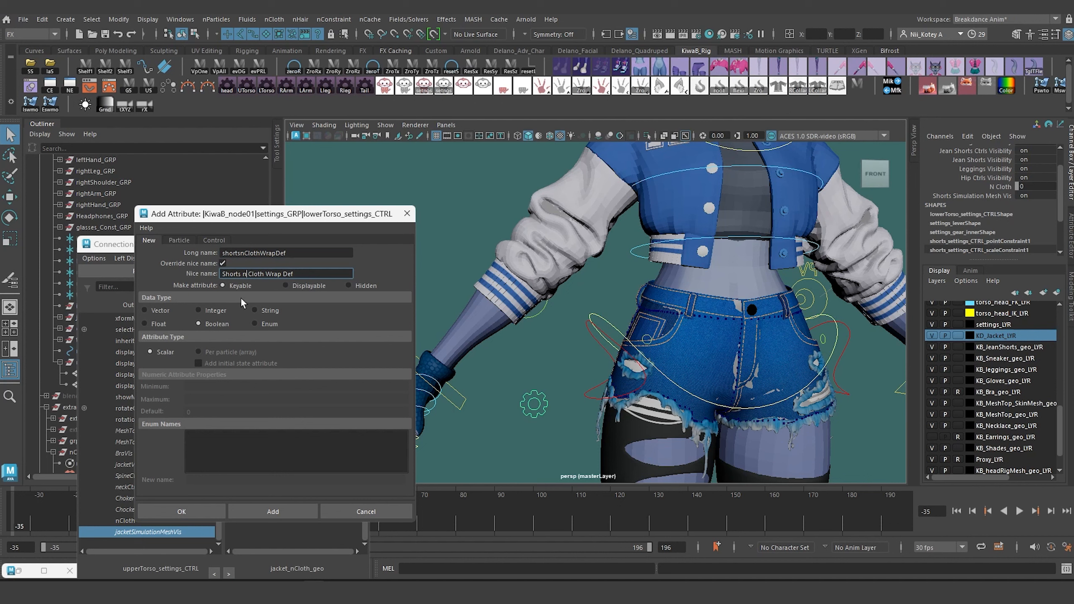
{"action": "key", "text": "Right"}
{"action": "key", "text": "Delete"}
{"action": "left_click", "coordinate": [294, 511]}
{"action": "middle_click_drag", "start_coordinate": [555, 303], "coordinate": [566, 428], "text": "alt"}
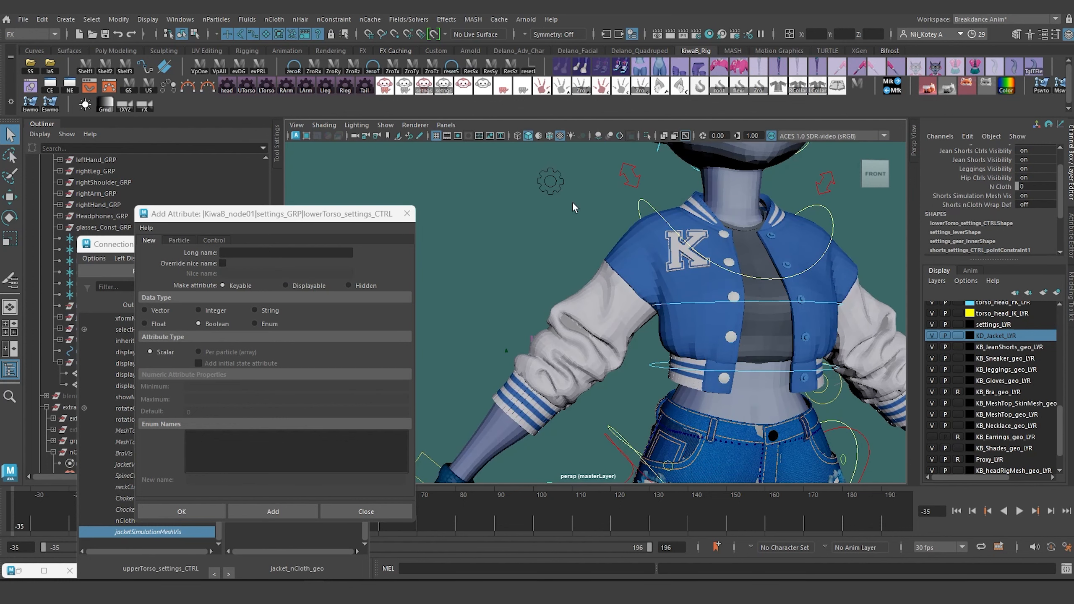
{"action": "left_click", "coordinate": [407, 214]}
- Load the upper torso settings control as the Connection Editor's source and choose its jacketnClothWrapDef output
{"action": "middle_click_drag", "start_coordinate": [522, 264], "coordinate": [527, 275], "text": "alt"}
{"action": "left_click_drag", "start_coordinate": [523, 181], "coordinate": [560, 217]}
{"action": "left_click", "coordinate": [112, 270]}
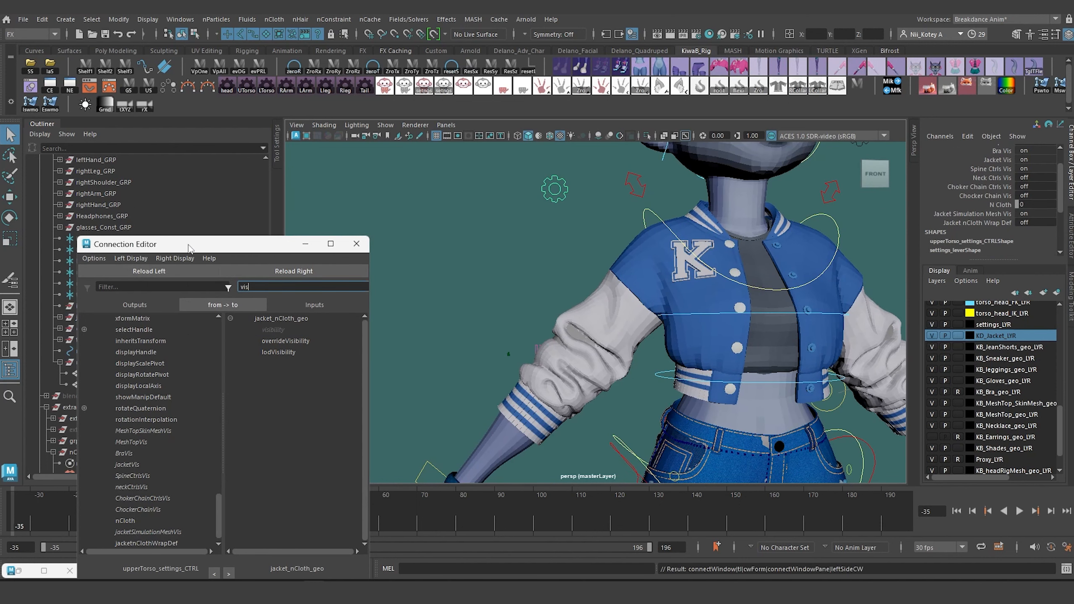
{"action": "left_click_drag", "start_coordinate": [189, 245], "coordinate": [212, 167]}
{"action": "left_click", "coordinate": [168, 466]}
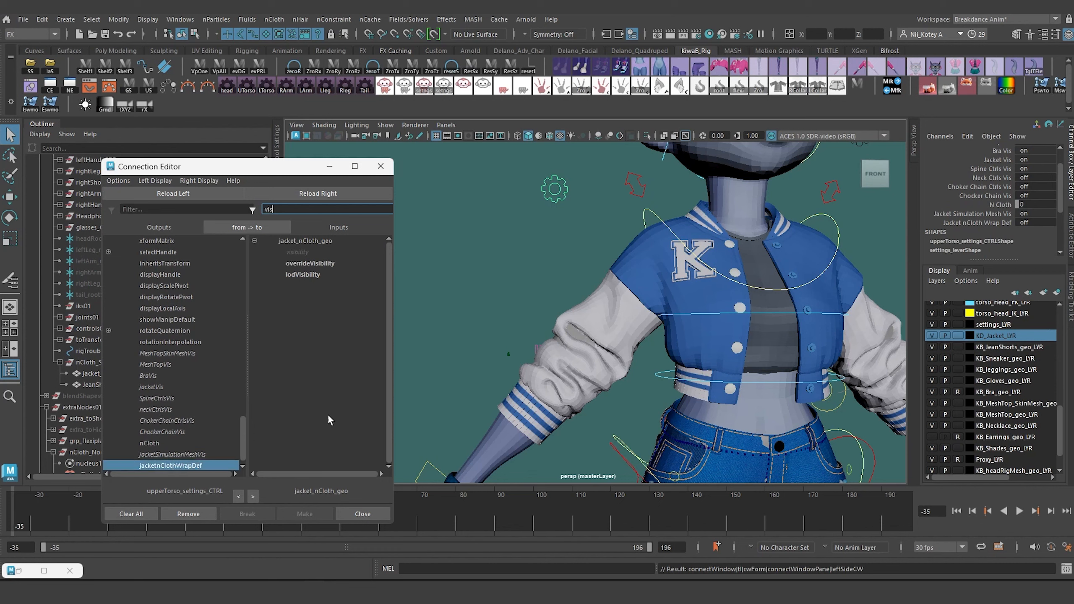
- Select the jacket body's wrap_jacketBody_to_nCloth deformer node and load it as the Connection Editor's target
{"action": "left_click_drag", "start_coordinate": [680, 335], "coordinate": [648, 308], "text": "alt"}
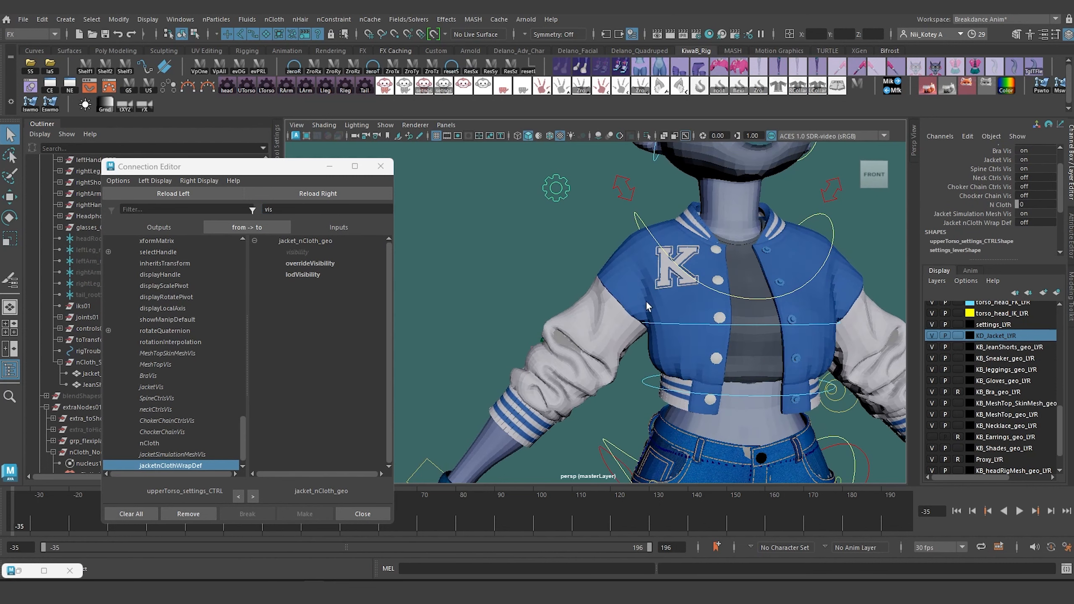
{"action": "left_click", "coordinate": [630, 283]}
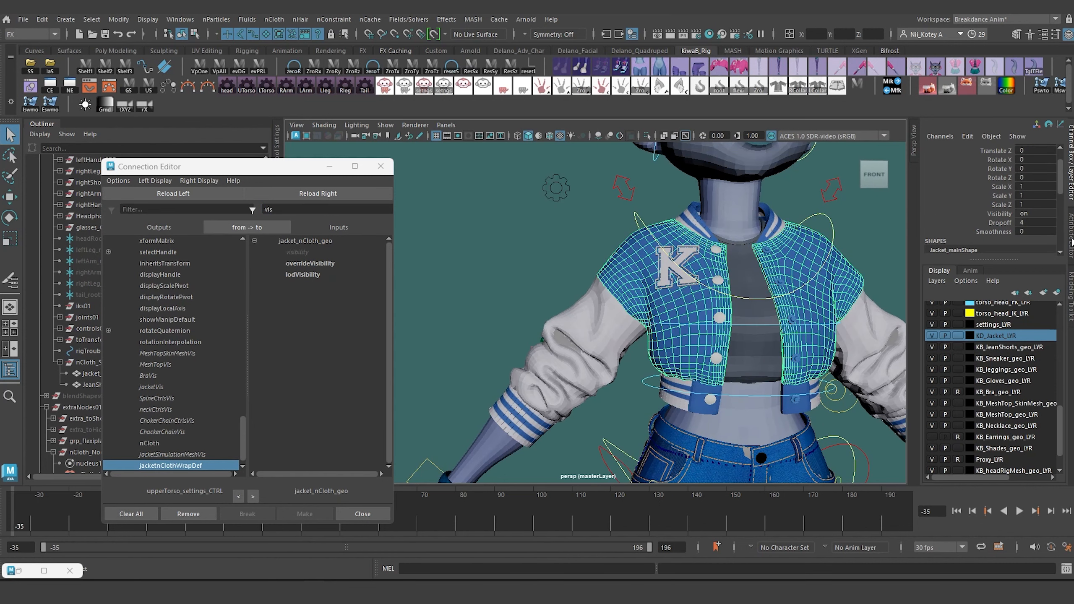
{"action": "left_click", "coordinate": [1071, 241]}
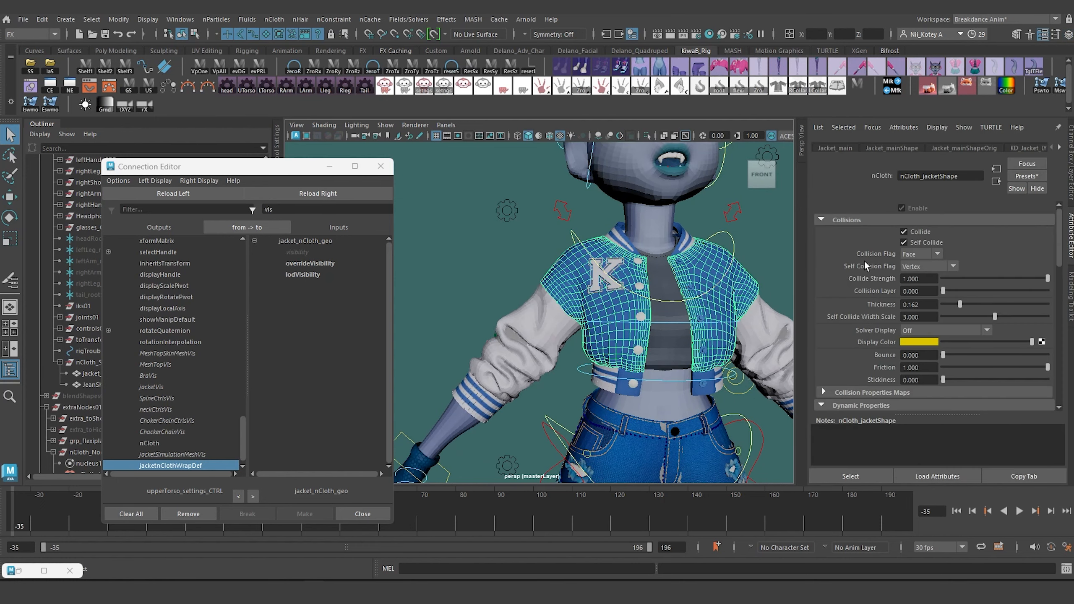
{"action": "left_click", "coordinate": [1059, 147]}
{"action": "left_click", "coordinate": [1059, 148]}
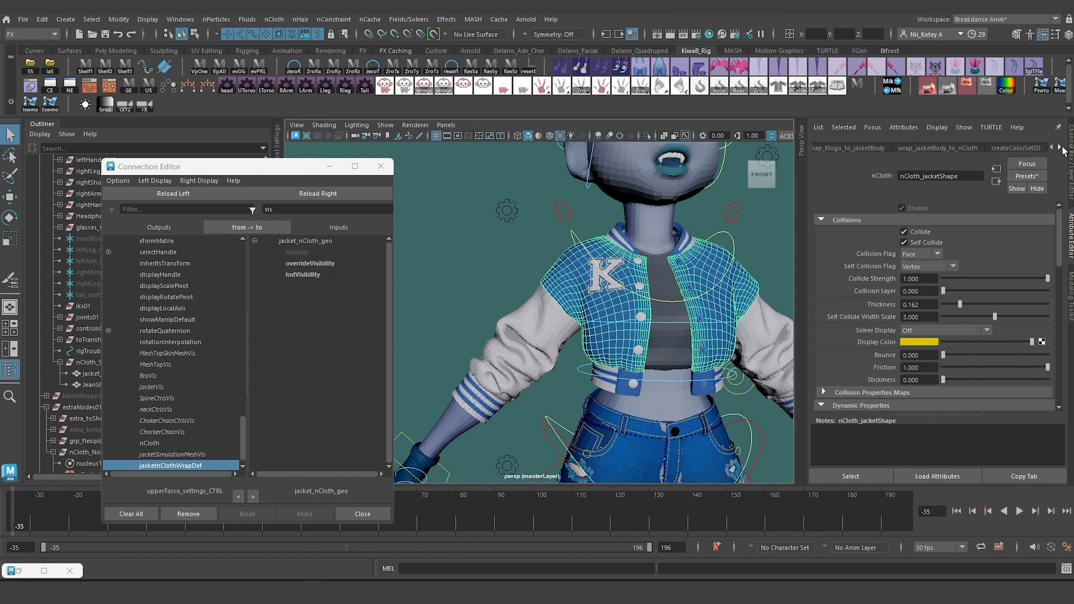
{"action": "left_click", "coordinate": [952, 147]}
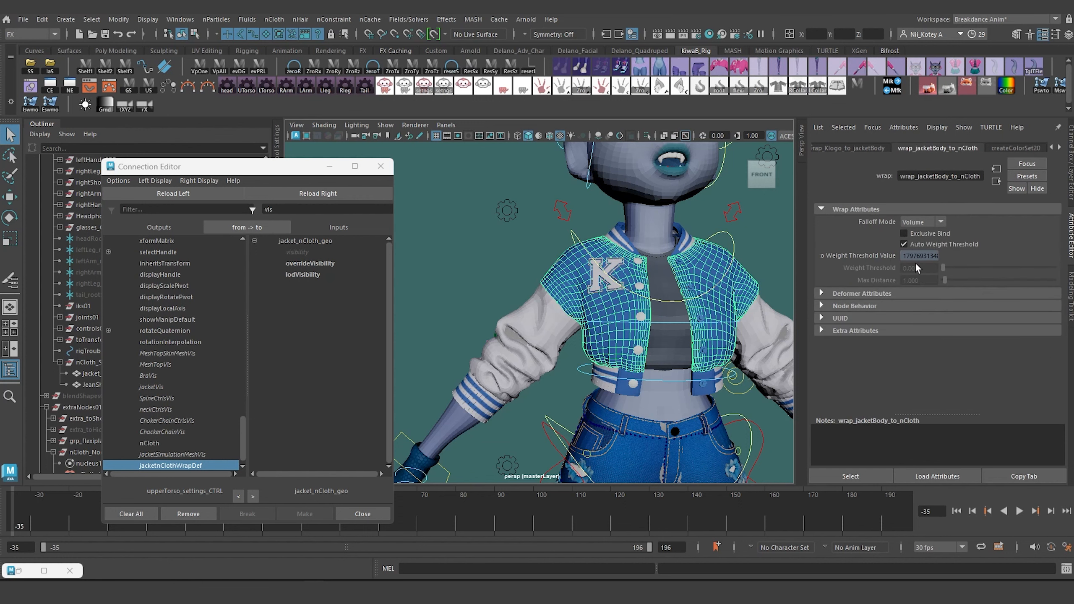
{"action": "left_click", "coordinate": [850, 476]}
{"action": "left_click", "coordinate": [310, 193]}
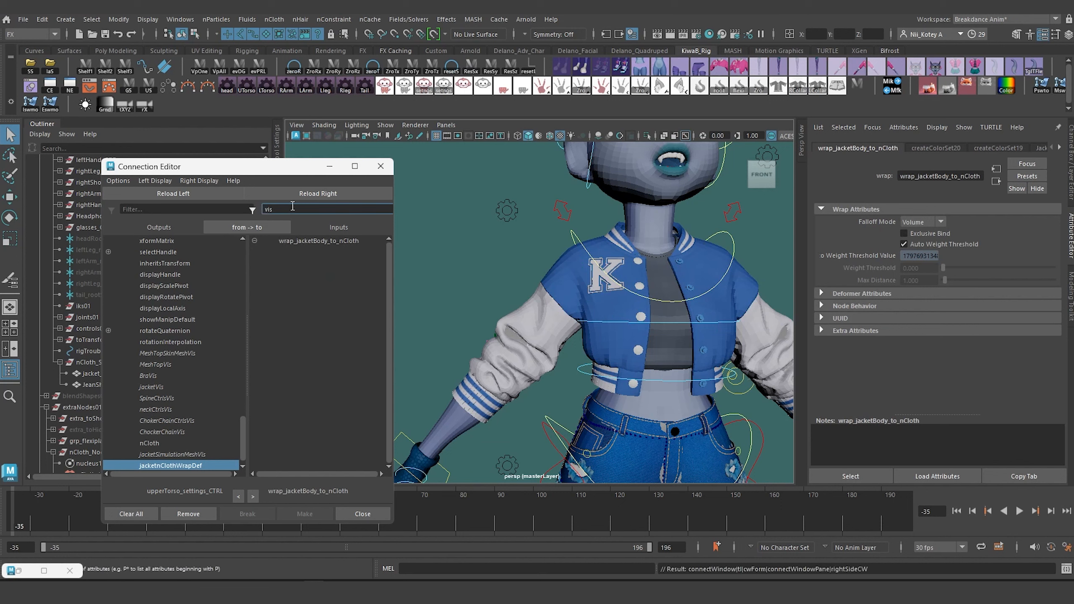
- Filter the target attributes by "env" and connect jacketnClothWrapDef to the envelope of wrap_jacketBody_to_nCloth
{"action": "left_click_drag", "start_coordinate": [292, 208], "coordinate": [213, 195]}
{"action": "type", "text": "env"}
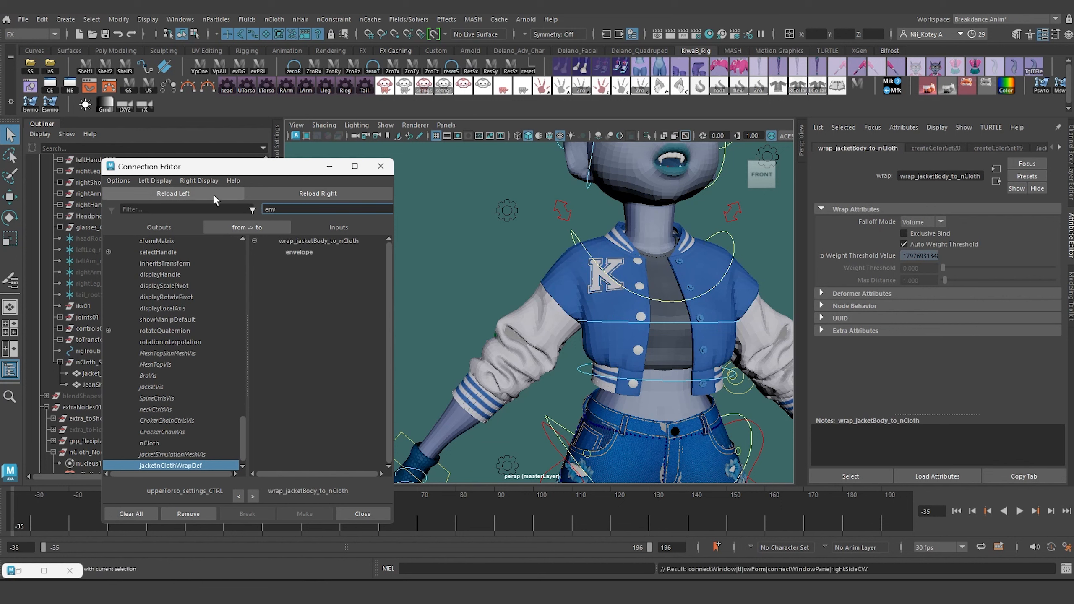
{"action": "left_click", "coordinate": [290, 252]}
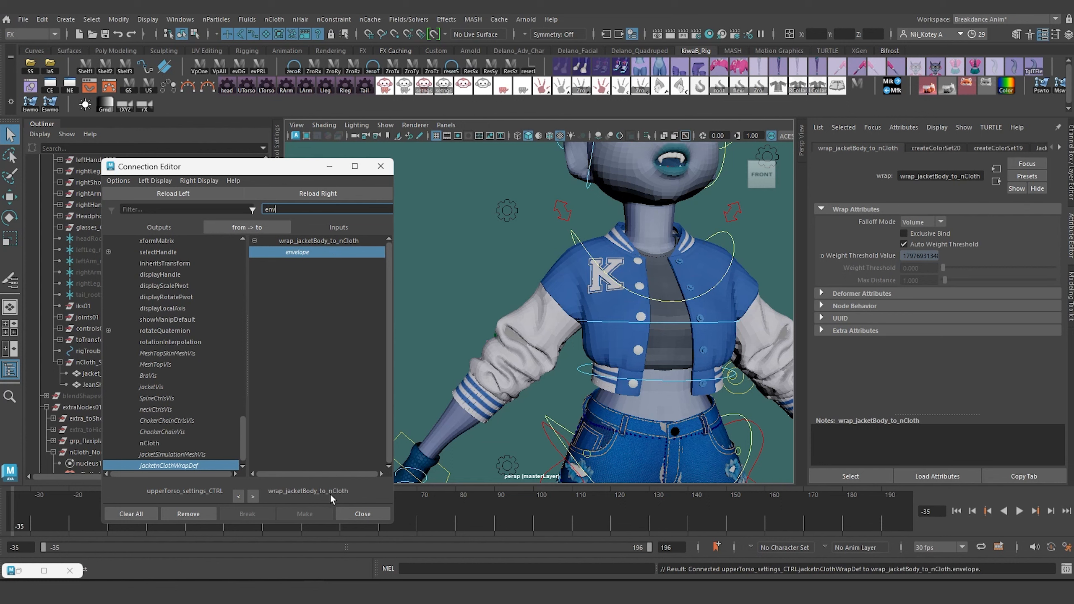
- Load the collar's wrap_jacketCollar_to_nCloth node as the connection target and connect jacketnClothWrapDef to its envelope
{"action": "left_click", "coordinate": [629, 249]}
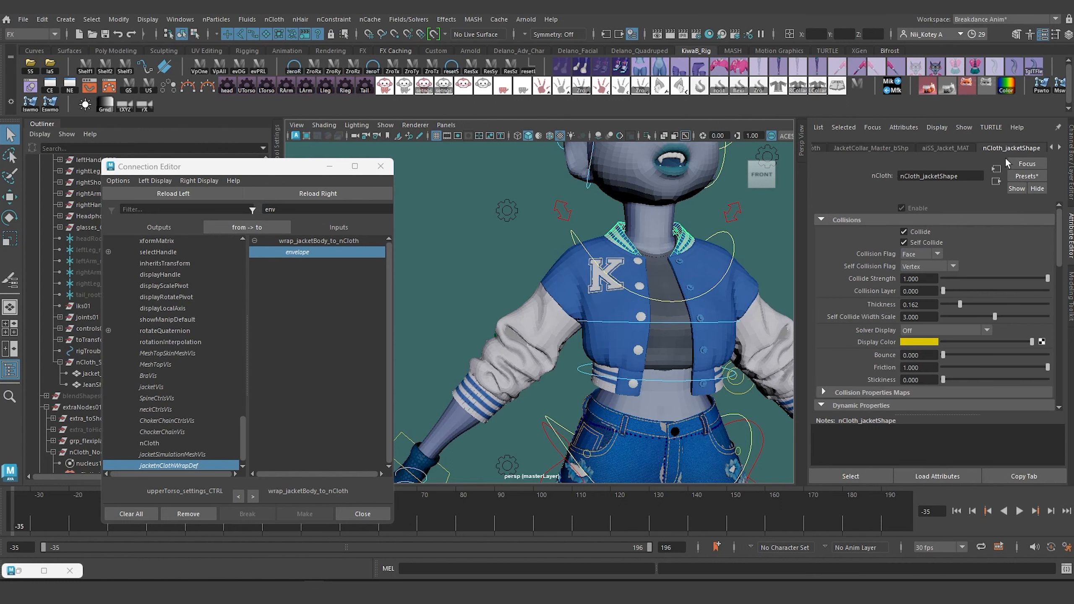
{"action": "left_click", "coordinate": [1052, 148]}
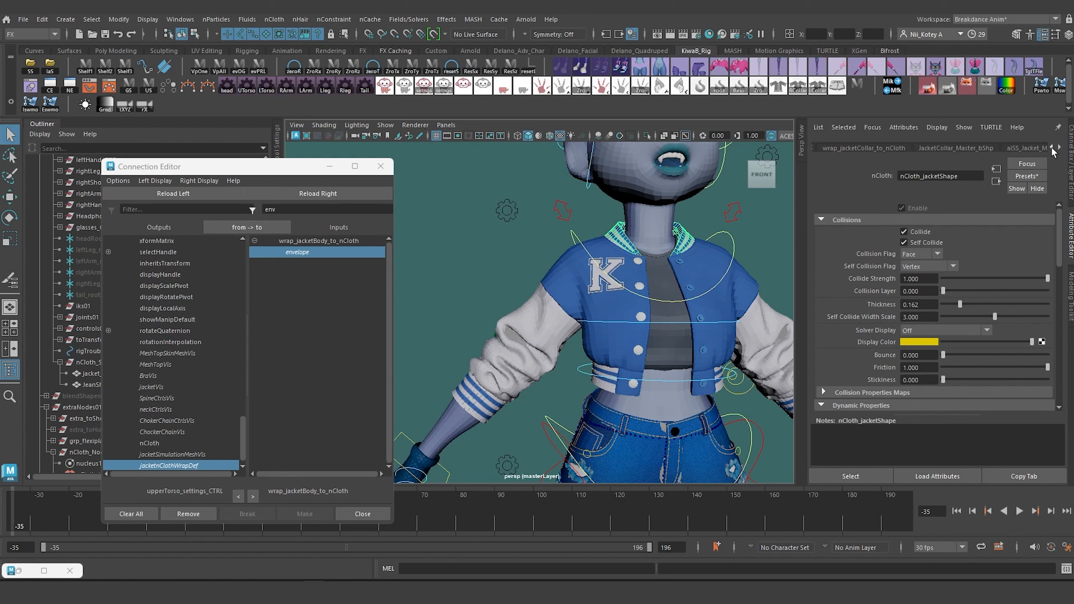
{"action": "left_click", "coordinate": [1051, 148]}
{"action": "left_click", "coordinate": [952, 148]}
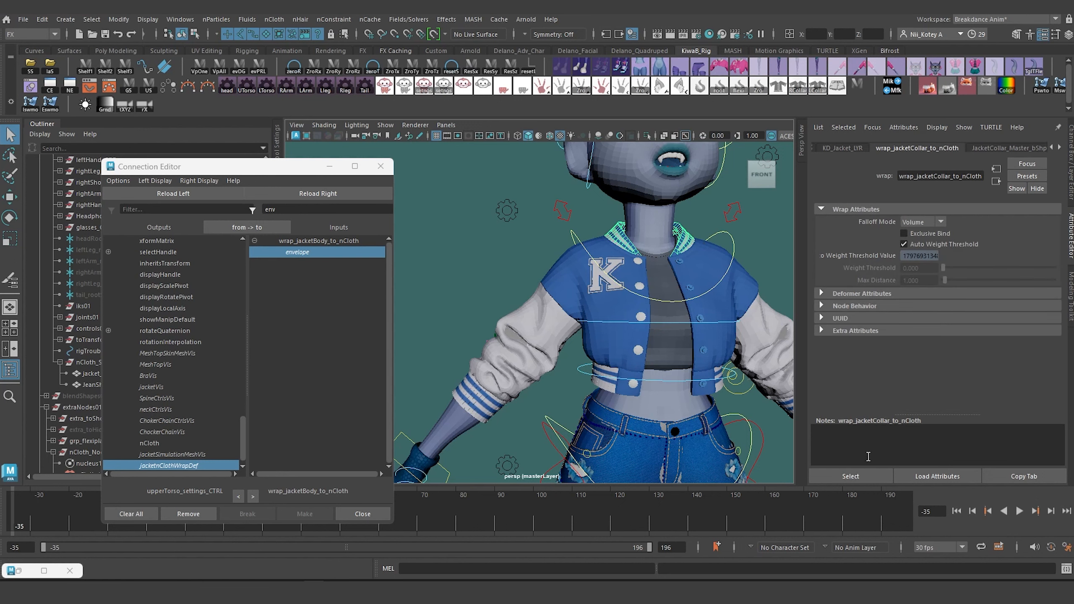
{"action": "left_click", "coordinate": [876, 469]}
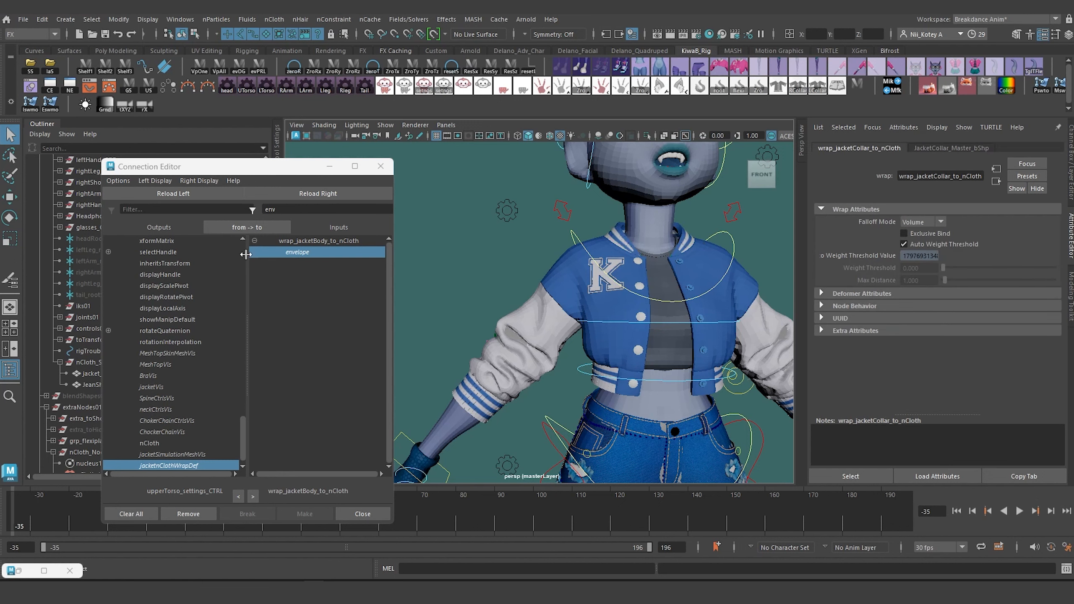
{"action": "left_click", "coordinate": [310, 194]}
{"action": "left_click", "coordinate": [297, 251]}
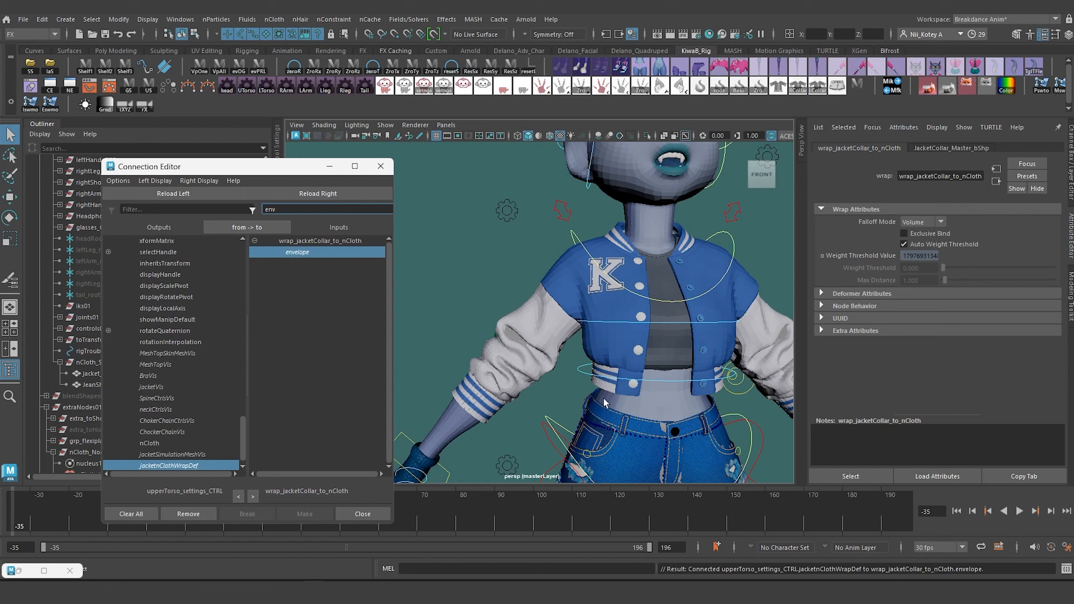
- Load the jacket bottom panel's wrap_jacketBottomPanel_to_nCloth node as the target and connect jacketnClothWrapDef to its envelope
{"action": "left_click", "coordinate": [619, 387]}
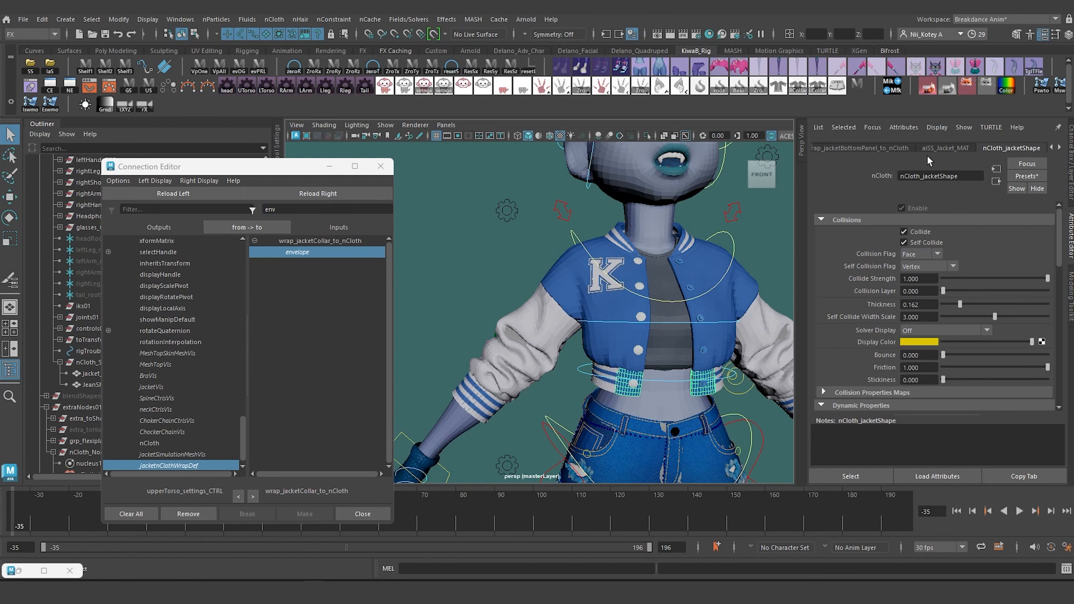
{"action": "left_click", "coordinate": [888, 146]}
{"action": "left_click", "coordinate": [857, 473]}
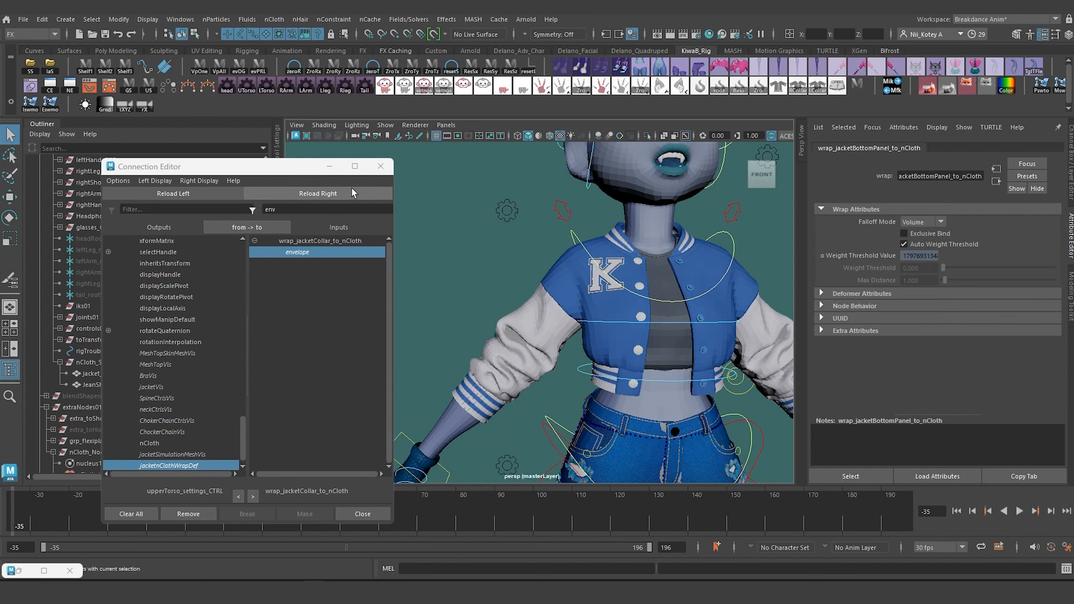
{"action": "left_click", "coordinate": [338, 193]}
{"action": "left_click", "coordinate": [298, 252]}
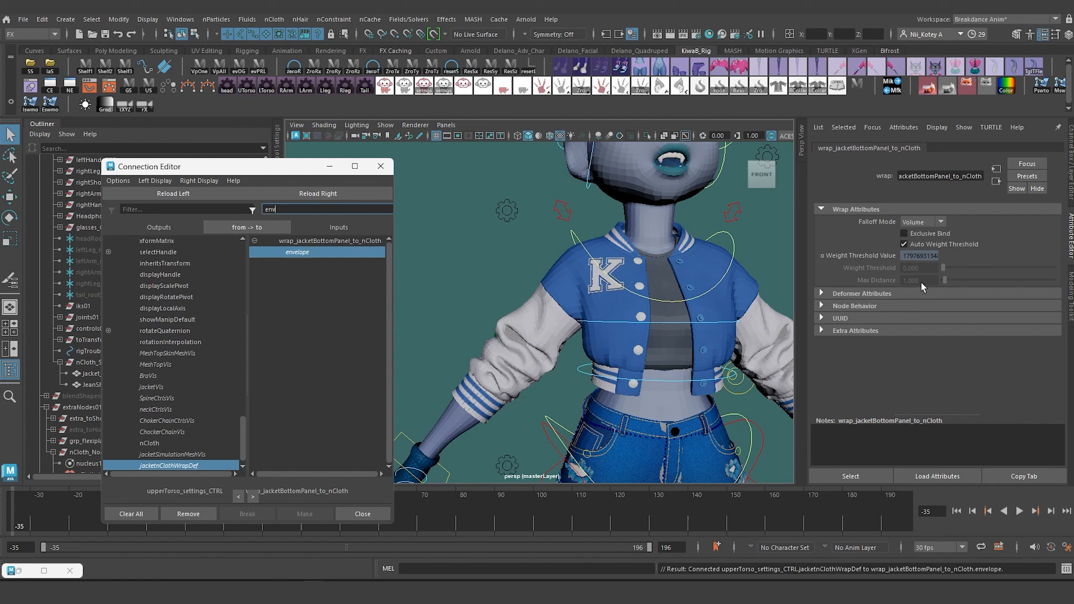
- Load the waist ribbing's wrap_jacketWaistRibbing_to_nCloth node as the target and connect jacketnClothWrapDef to its envelope
{"action": "left_click", "coordinate": [602, 384]}
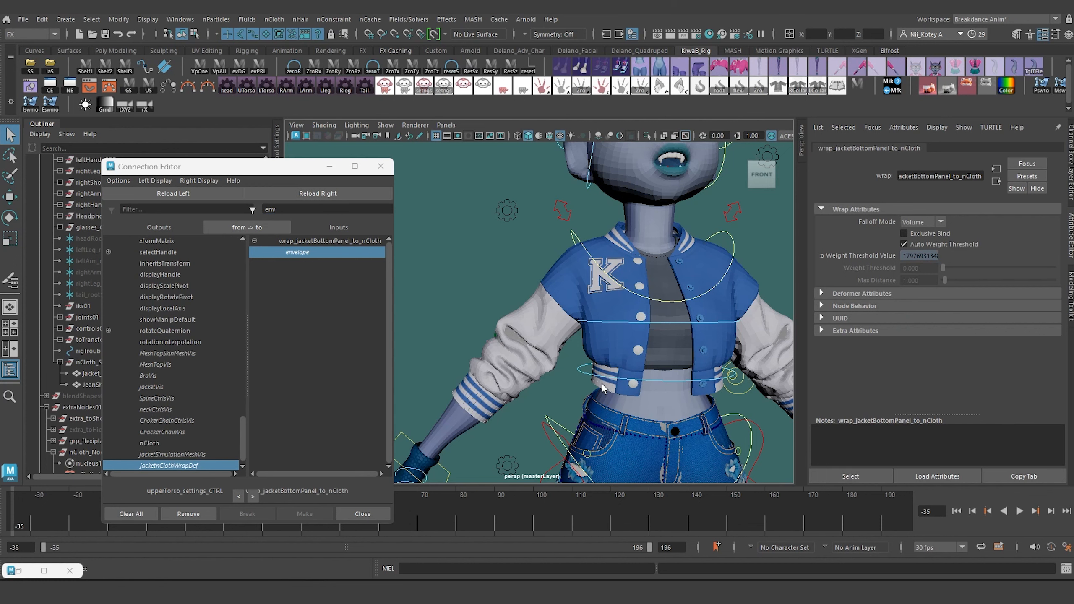
{"action": "left_click", "coordinate": [851, 476]}
{"action": "left_click", "coordinate": [317, 193]}
{"action": "left_click", "coordinate": [301, 253]}
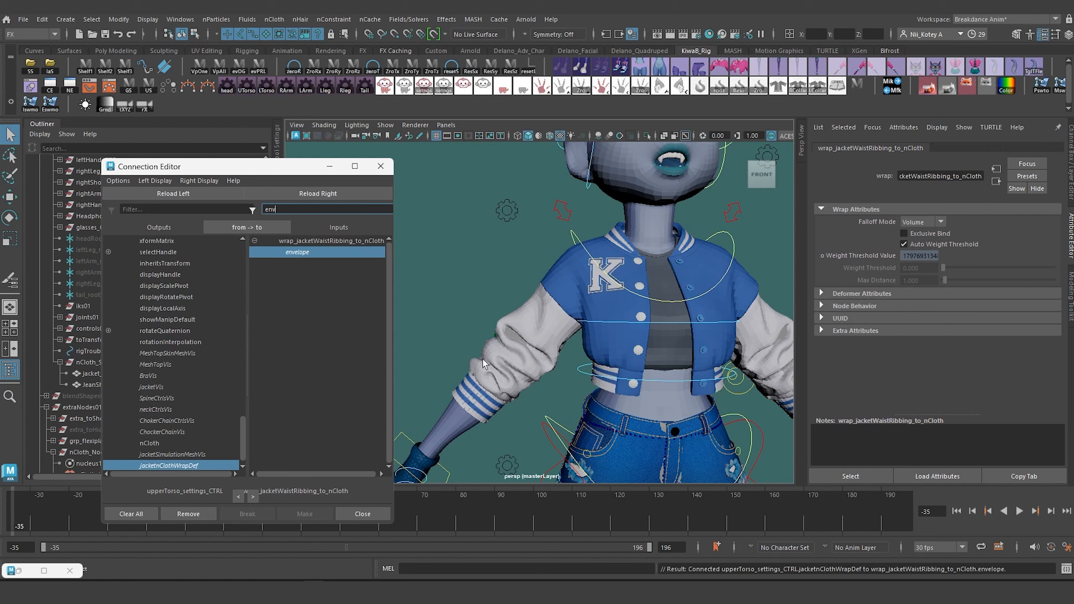
- Load the sleeves' wrap_jacketSleeves_to_nCloth node as the target and connect jacketnClothWrapDef to its envelope
{"action": "left_click", "coordinate": [513, 342]}
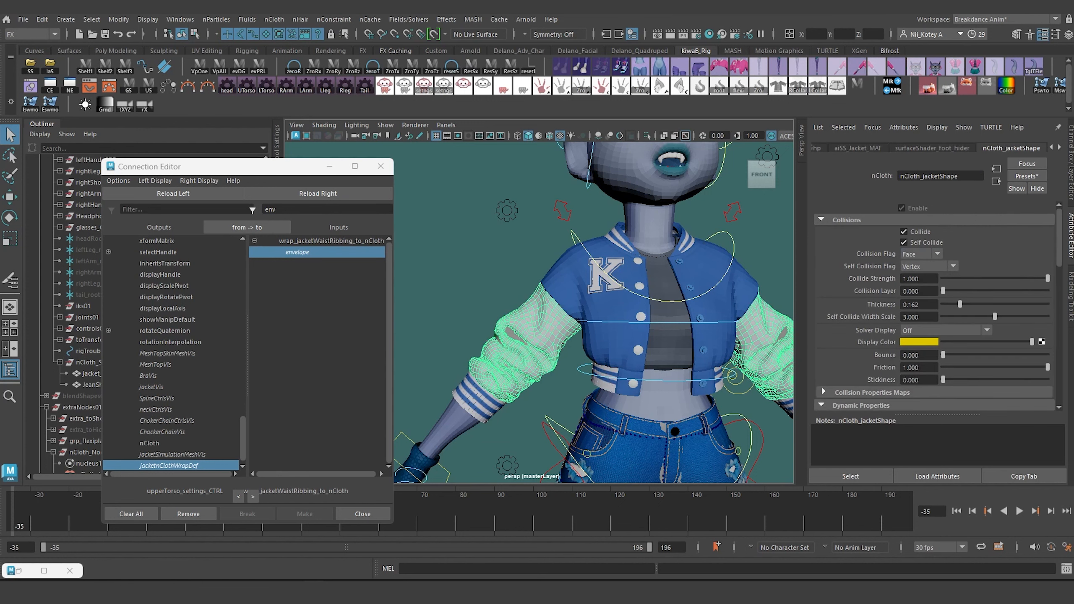
{"action": "left_click", "coordinate": [1052, 148]}
{"action": "left_click", "coordinate": [877, 148]}
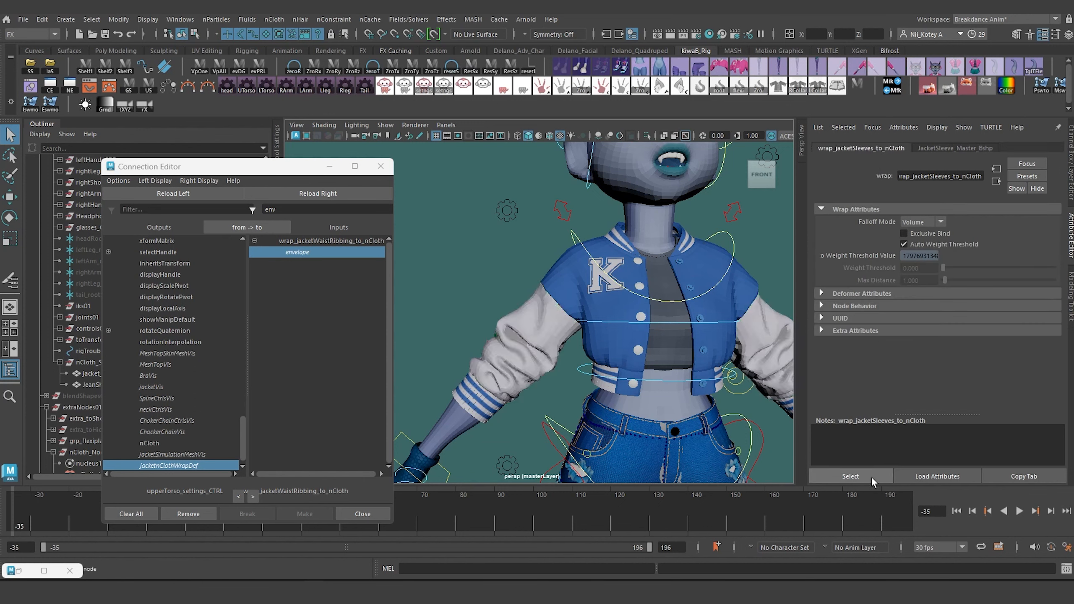
{"action": "left_click", "coordinate": [318, 193]}
{"action": "left_click", "coordinate": [299, 252]}
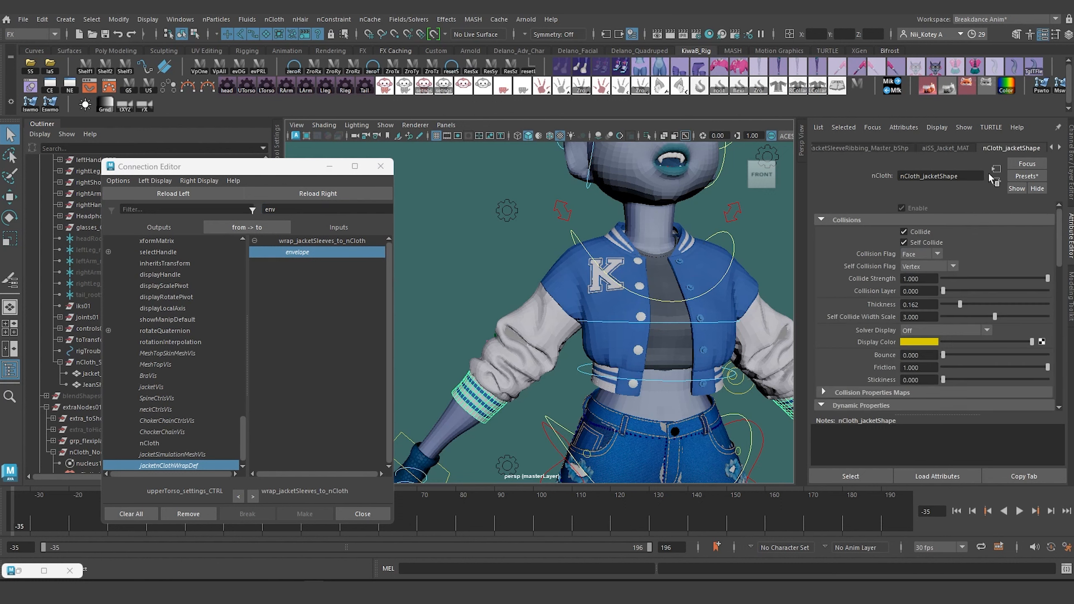
- Connect jacketnClothWrapDef to the envelope of the sleeve ribbing's wrap_jacketRibbingSleeves_to_nCloth node and save the scene
{"action": "left_click", "coordinate": [1051, 148]}
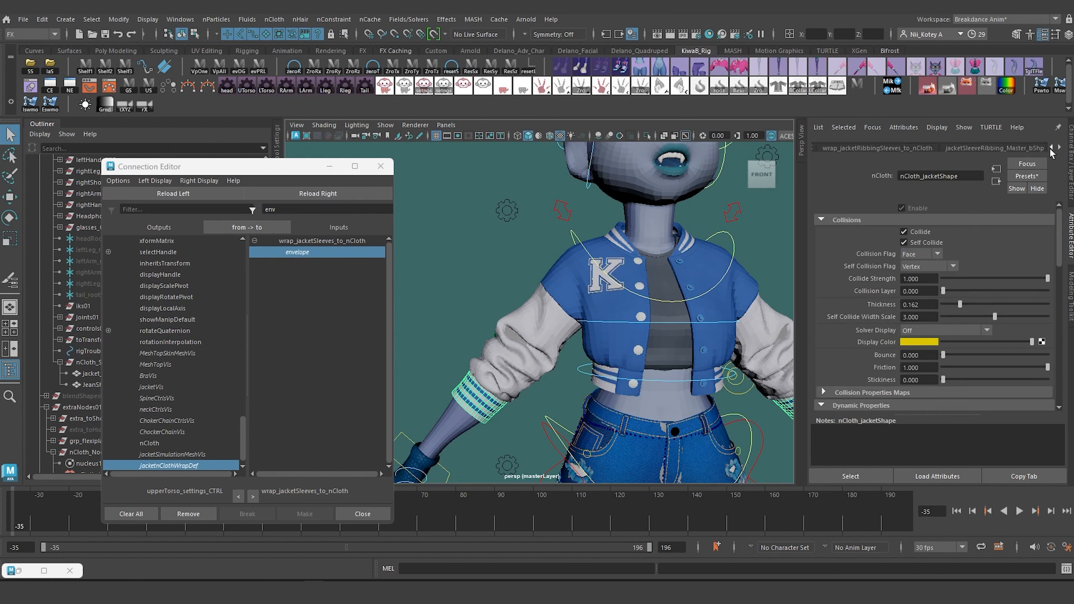
{"action": "left_click", "coordinate": [921, 148]}
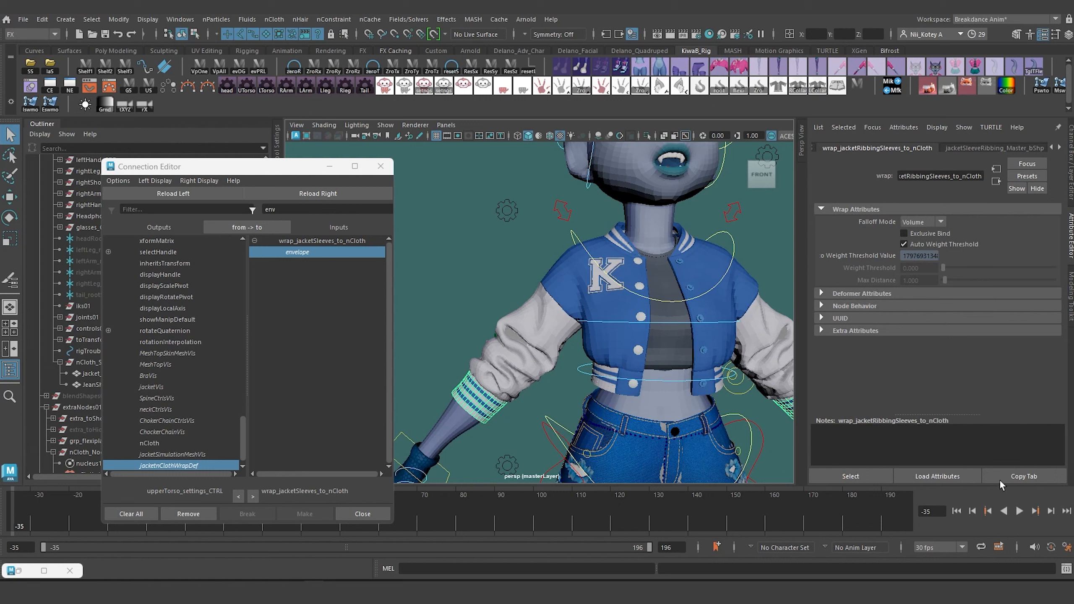
{"action": "left_click", "coordinate": [863, 476]}
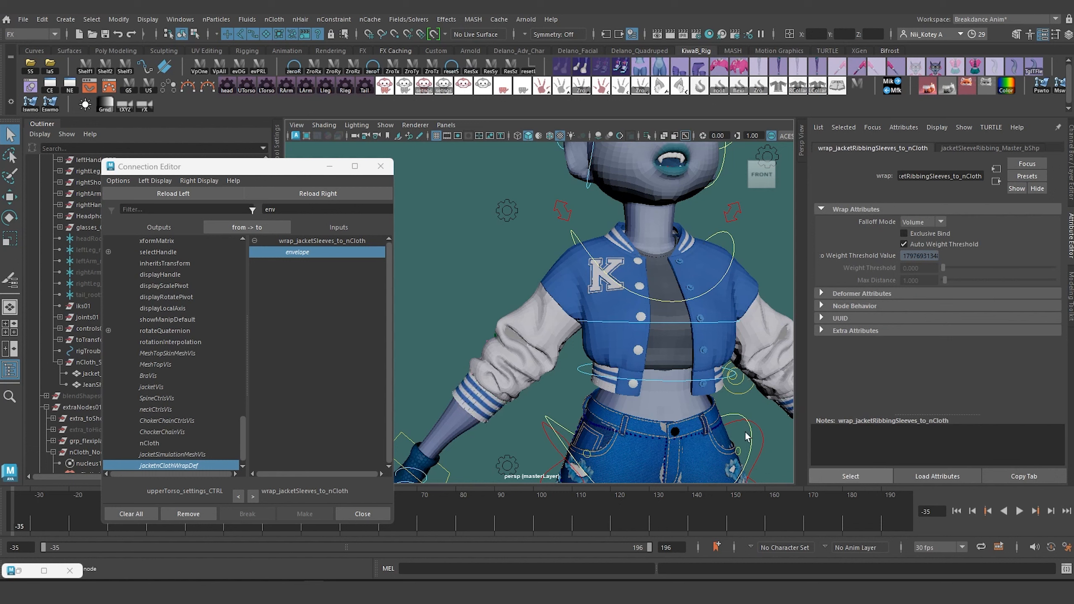
{"action": "left_click", "coordinate": [344, 194]}
{"action": "left_click", "coordinate": [301, 252]}
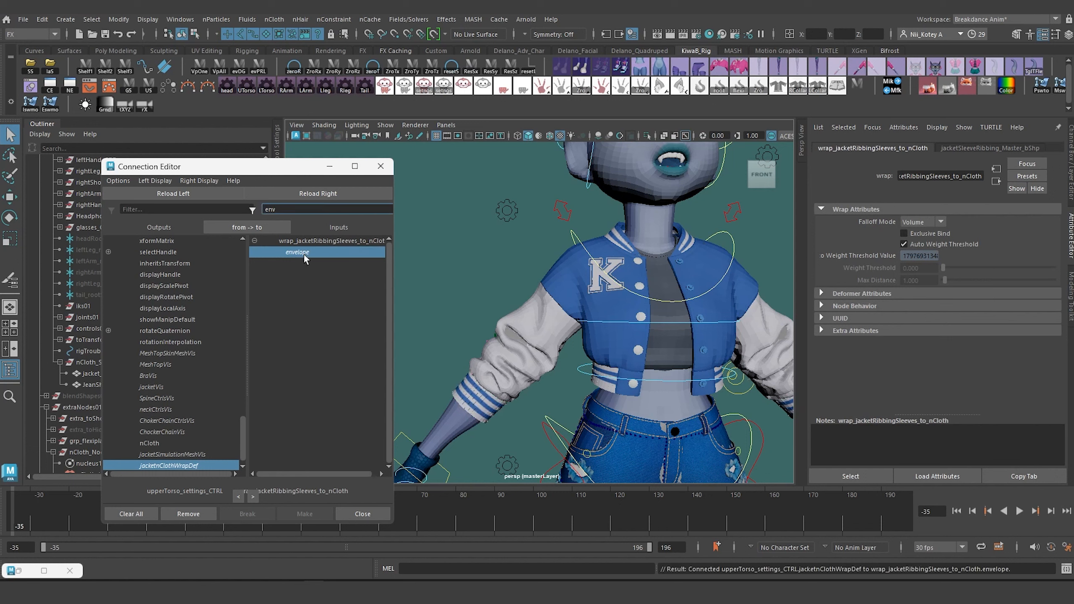
{"action": "left_click", "coordinate": [50, 64]}
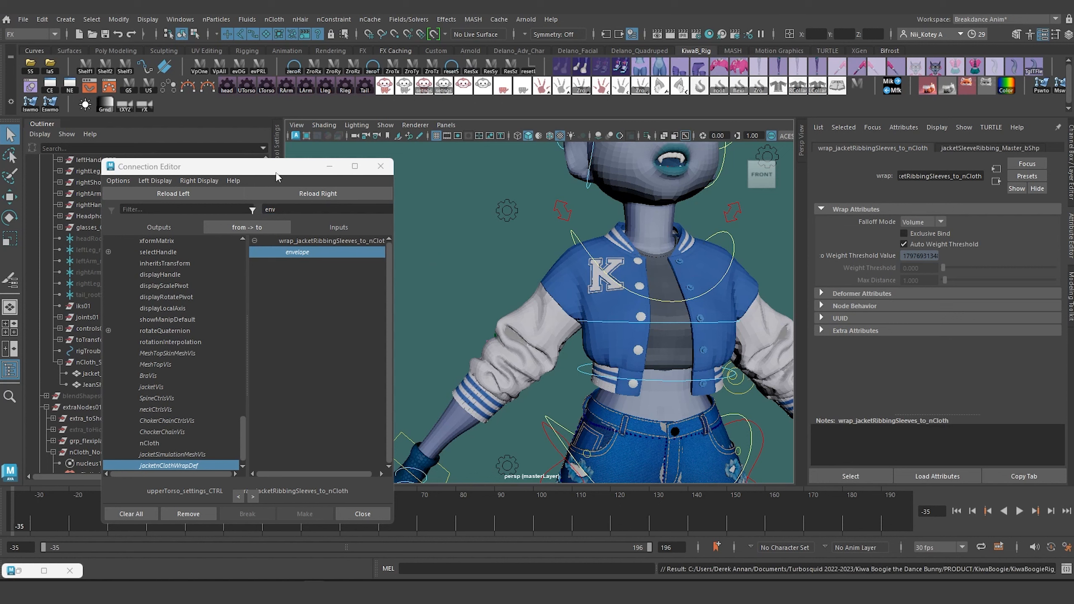
- Load the lower torso settings control as the Connection Editor's source and choose its shortsnClothWrapDef output
{"action": "left_click", "coordinate": [329, 166]}
{"action": "middle_click_drag", "start_coordinate": [490, 314], "coordinate": [520, 258], "text": "alt"}
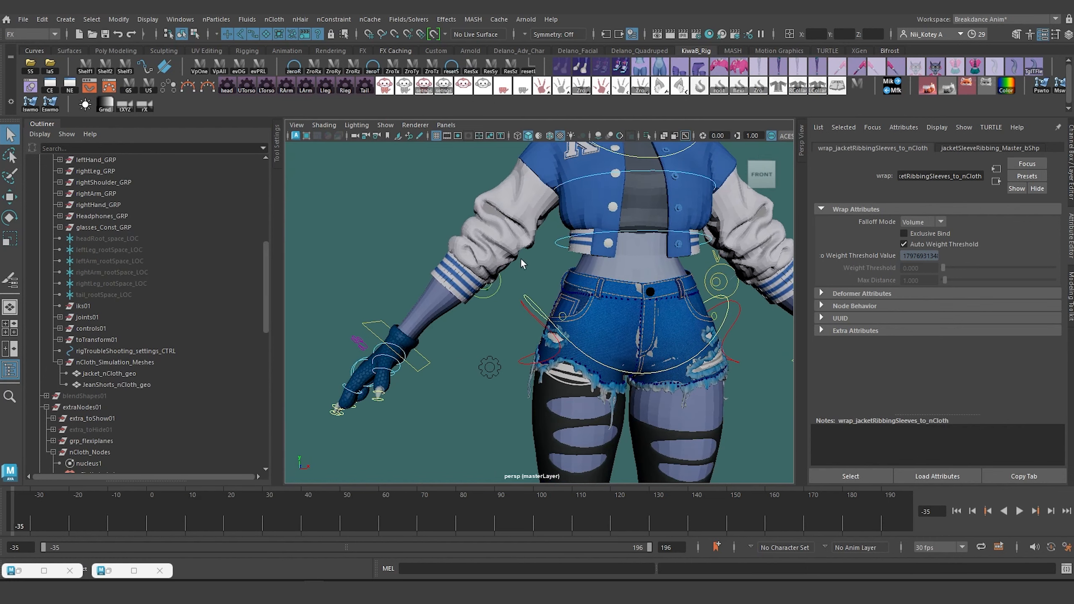
{"action": "scroll", "coordinate": [521, 258], "scroll_direction": "down", "scroll_amount": 5}
{"action": "left_click_drag", "start_coordinate": [520, 258], "coordinate": [484, 228], "text": "alt"}
{"action": "scroll", "coordinate": [505, 220], "scroll_direction": "up", "scroll_amount": 3}
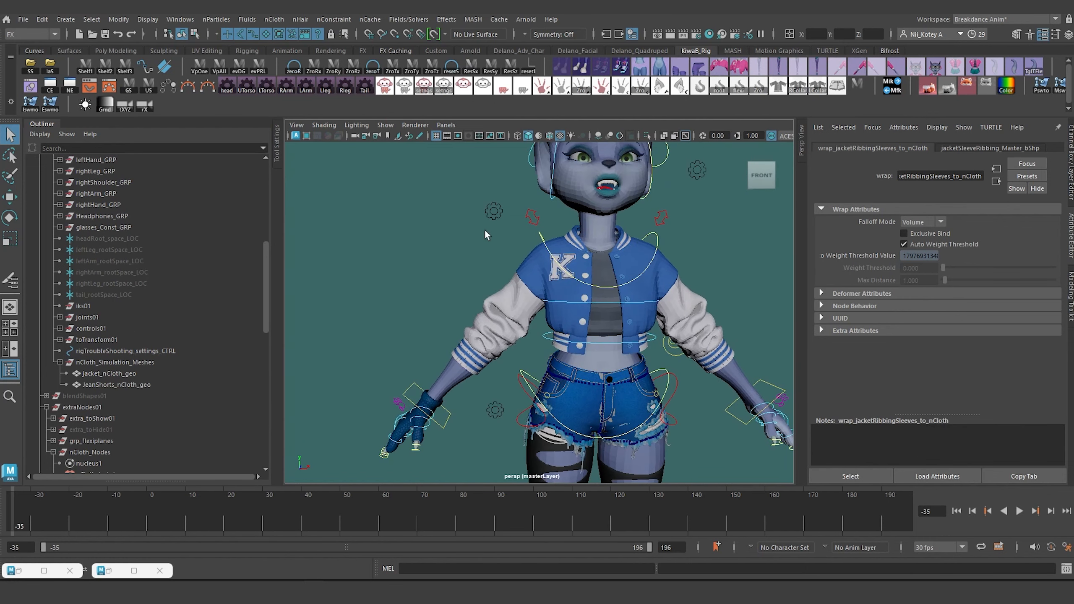
{"action": "scroll", "coordinate": [542, 364], "scroll_direction": "up", "scroll_amount": 5}
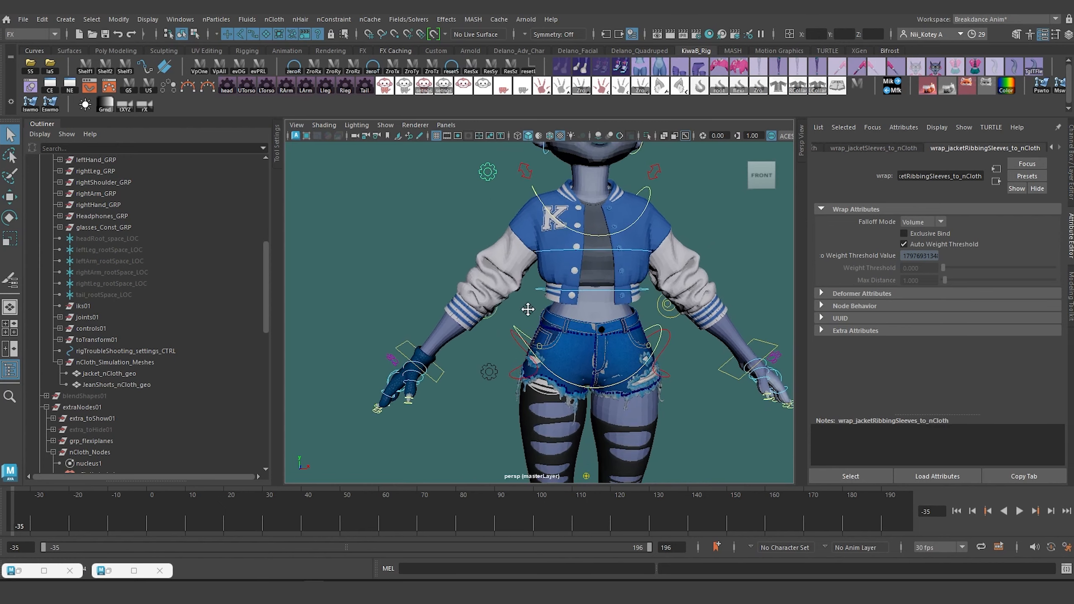
{"action": "left_click", "coordinate": [480, 345]}
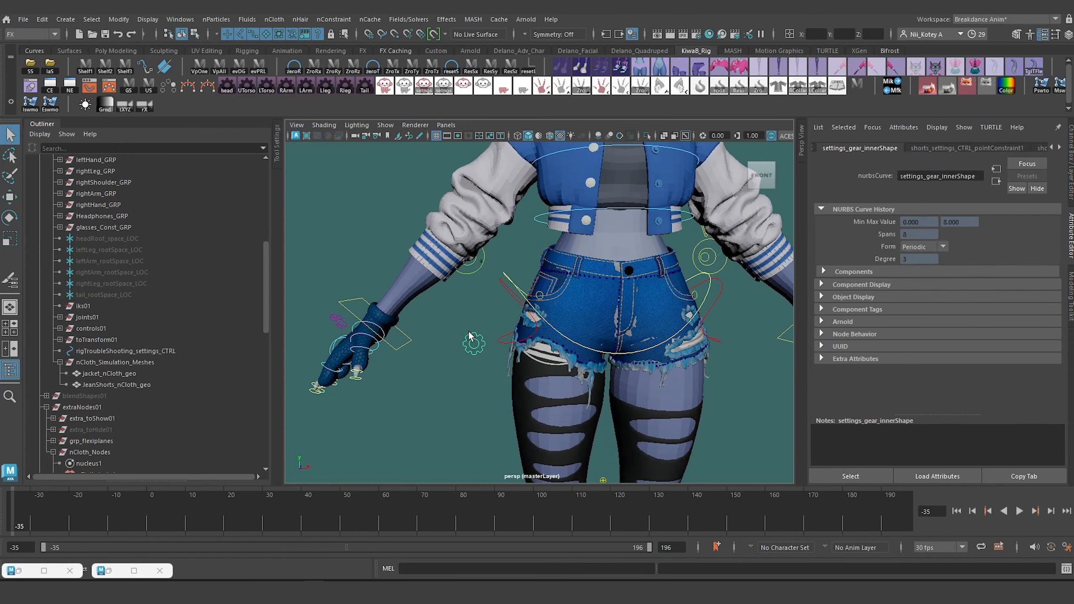
{"action": "left_click", "coordinate": [110, 572]}
{"action": "left_click", "coordinate": [1070, 195]}
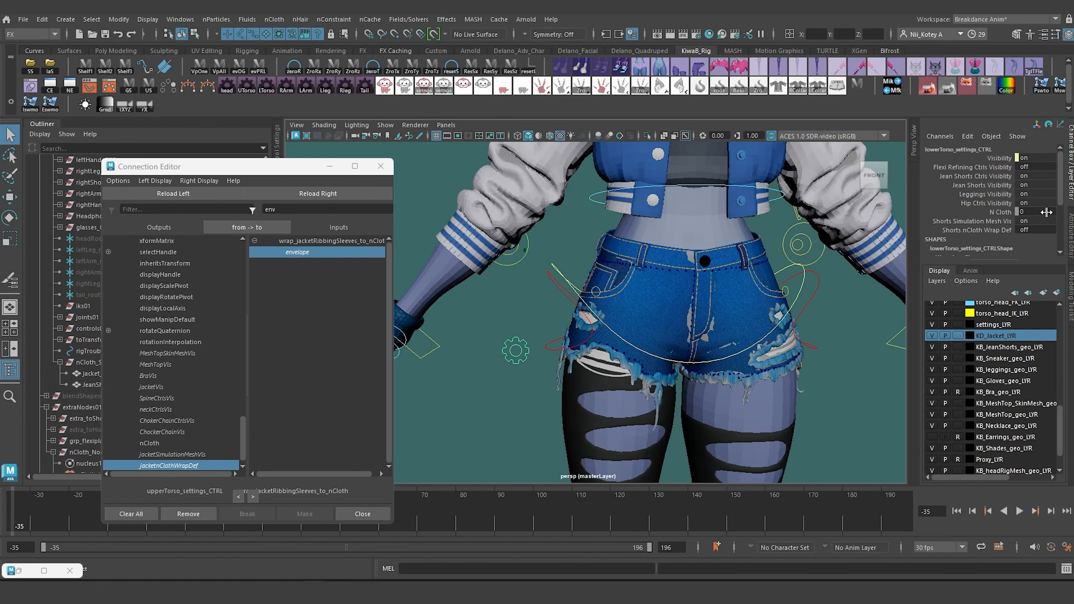
{"action": "left_click", "coordinate": [207, 196]}
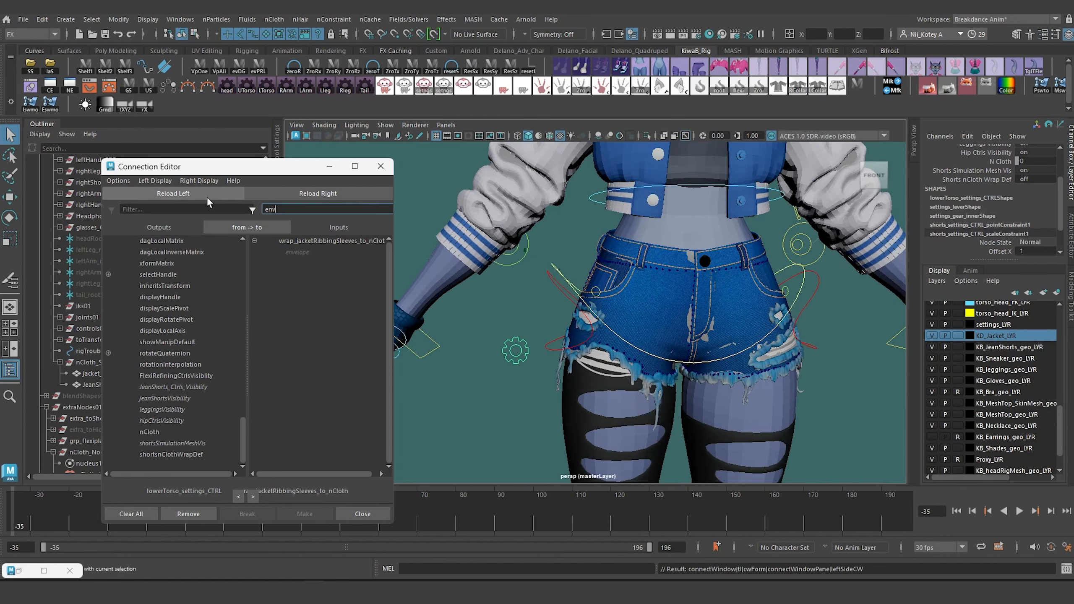
{"action": "left_click", "coordinate": [172, 456]}
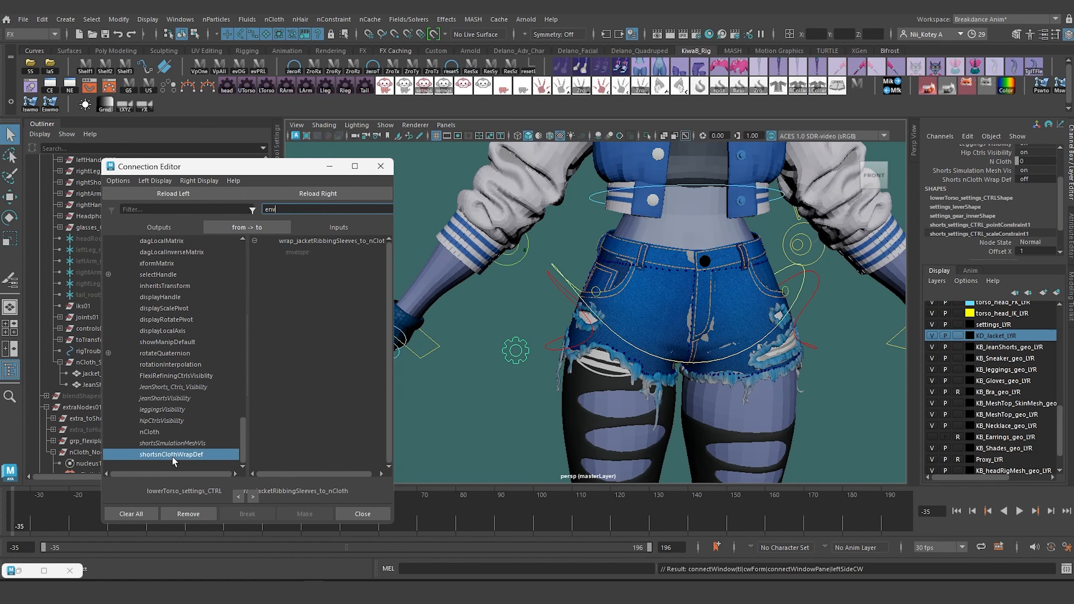
- Load the main shorts mesh's wrap_MainJS_to_nCloth node as the target and connect shortsnClothWrapDef to its envelope
{"action": "left_click", "coordinate": [704, 299]}
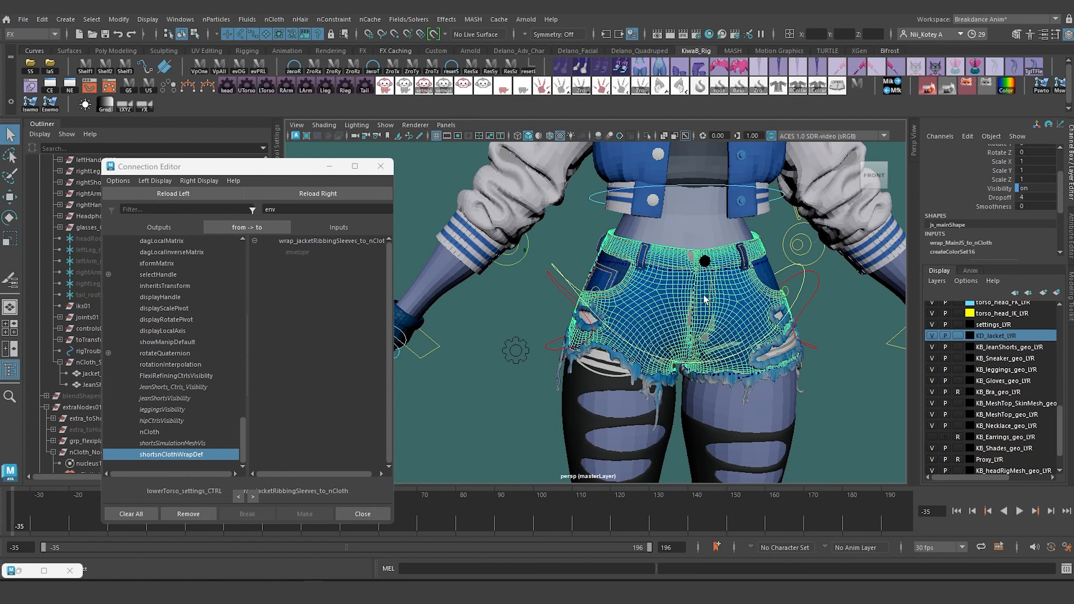
{"action": "key", "text": "ctrl+a"}
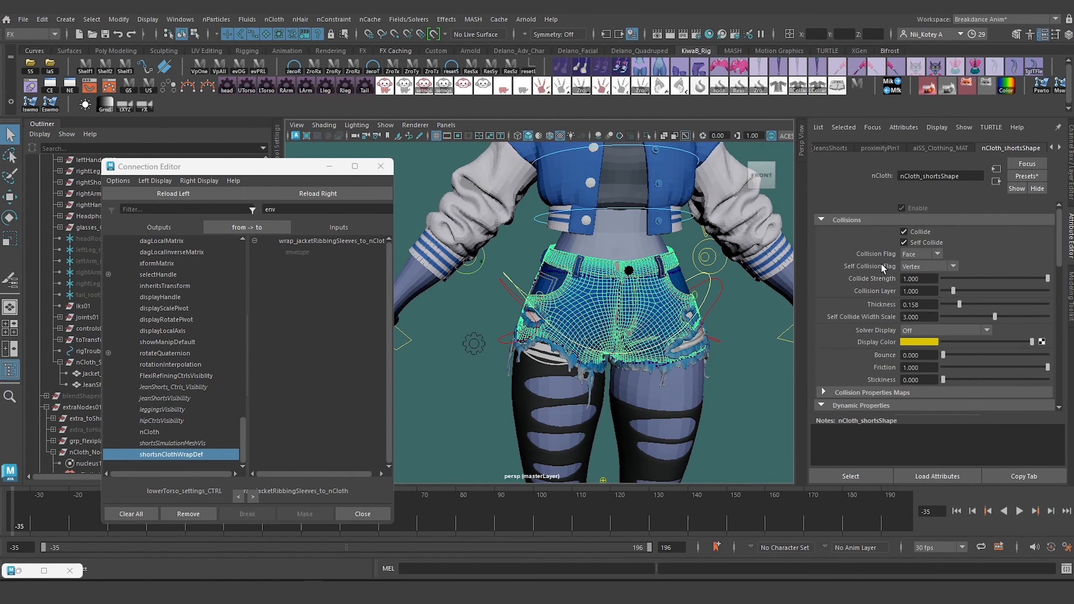
{"action": "left_click", "coordinate": [1054, 148]}
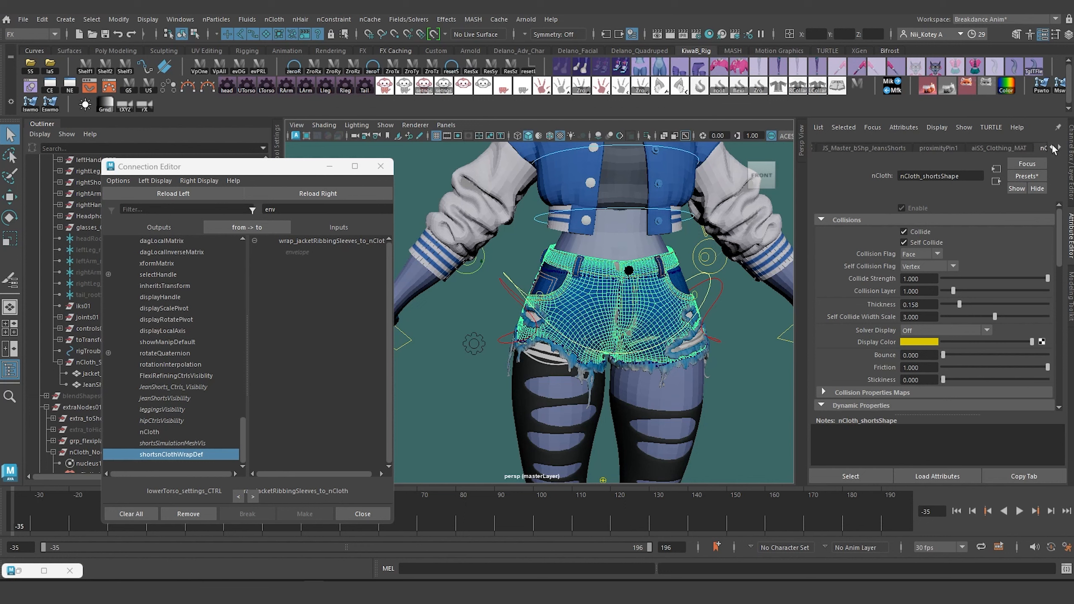
{"action": "left_click", "coordinate": [1054, 147]}
{"action": "left_click", "coordinate": [1053, 148]}
{"action": "left_click", "coordinate": [1053, 148]}
{"action": "left_click", "coordinate": [1053, 148]}
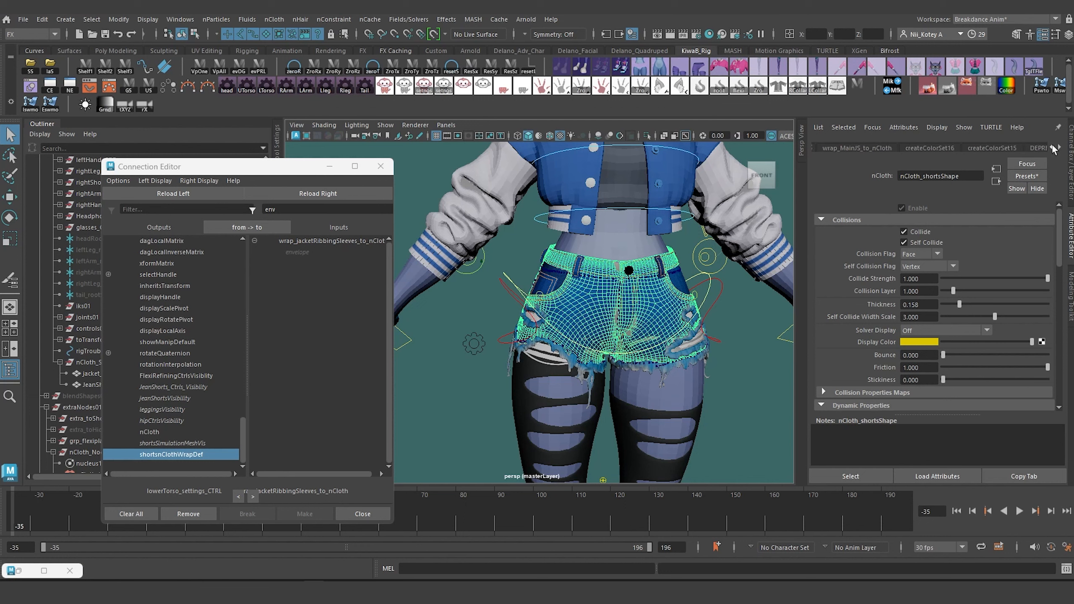
{"action": "left_click", "coordinate": [855, 149]}
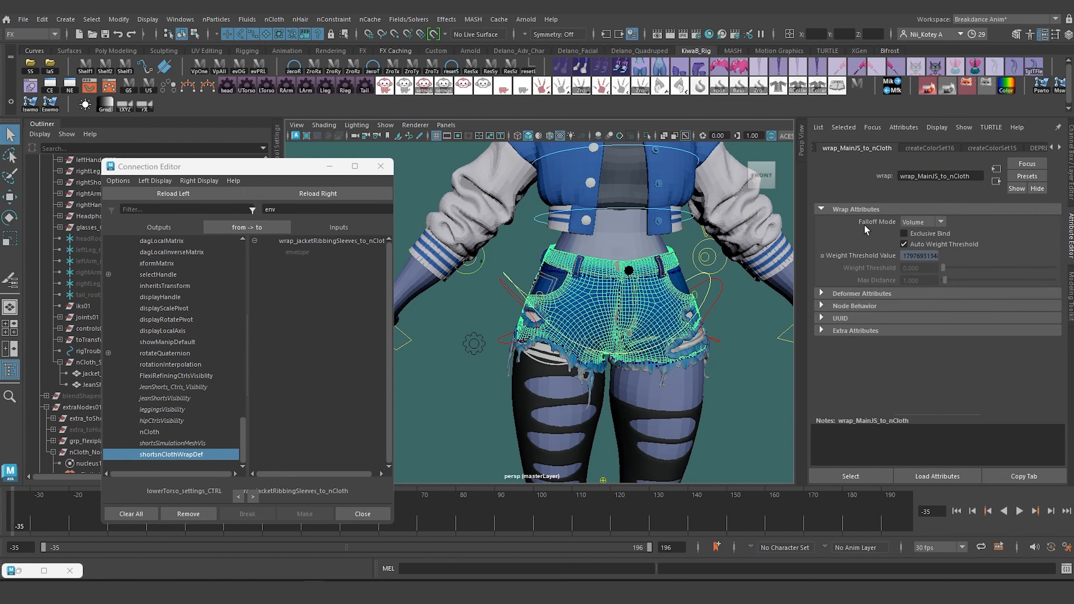
{"action": "left_click", "coordinate": [864, 478]}
{"action": "left_click", "coordinate": [310, 196]}
{"action": "left_click", "coordinate": [304, 252]}
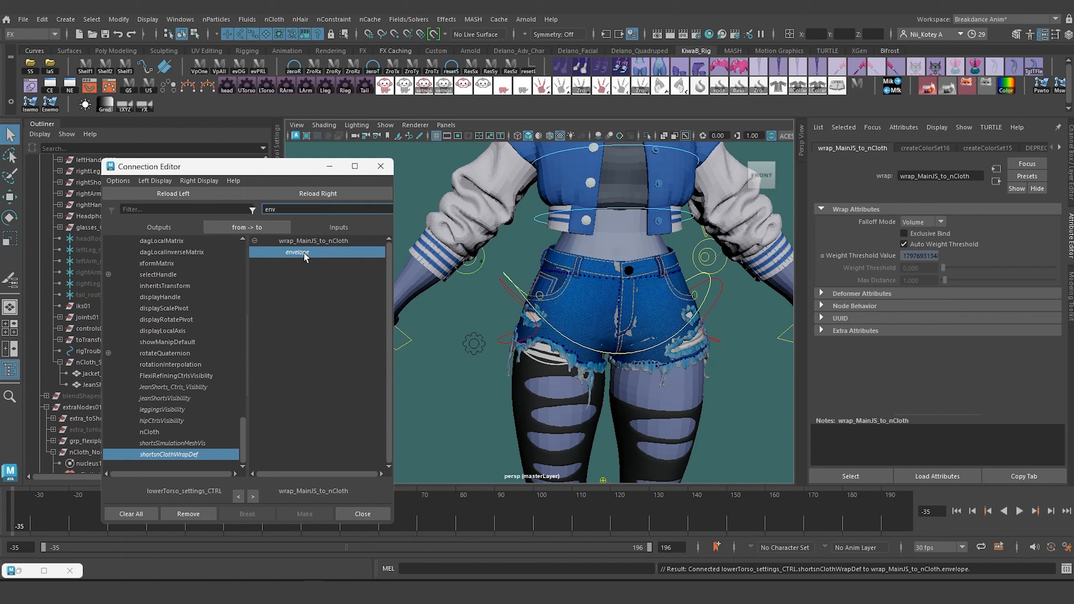
- Load the front pockets' wrap_FrontPockets_to_nCloth node as the target and connect shortsnClothWrapDef to its envelope
{"action": "left_click", "coordinate": [561, 281]}
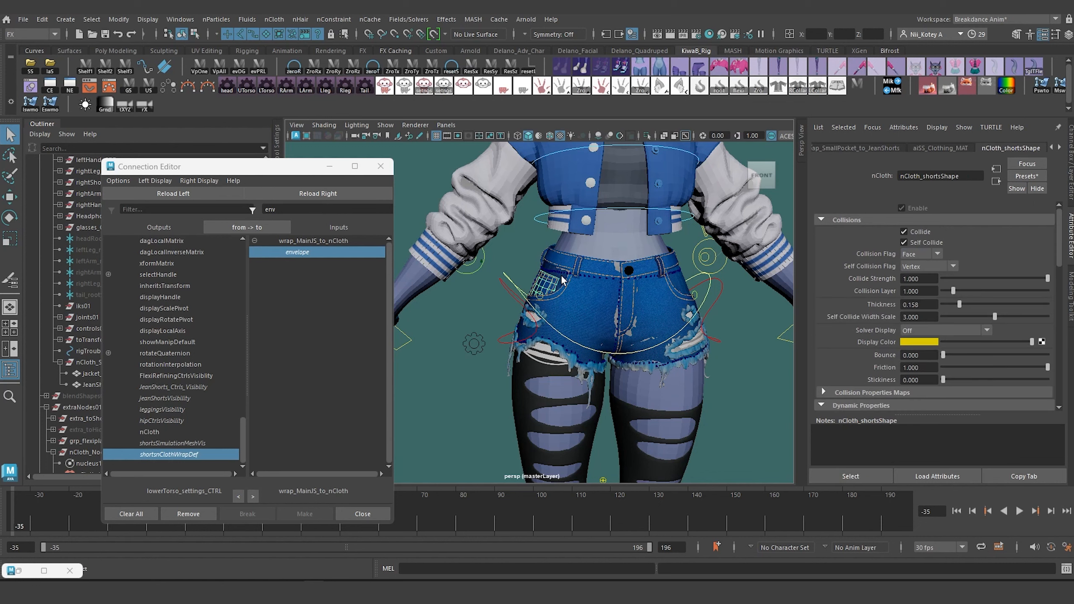
{"action": "left_click", "coordinate": [566, 279]}
{"action": "left_click_drag", "start_coordinate": [566, 280], "coordinate": [640, 348], "text": "alt"}
{"action": "scroll", "coordinate": [645, 381], "scroll_direction": "up", "scroll_amount": 4}
{"action": "left_click", "coordinate": [678, 310]}
{"action": "left_click_drag", "start_coordinate": [678, 310], "coordinate": [667, 342], "text": "alt"}
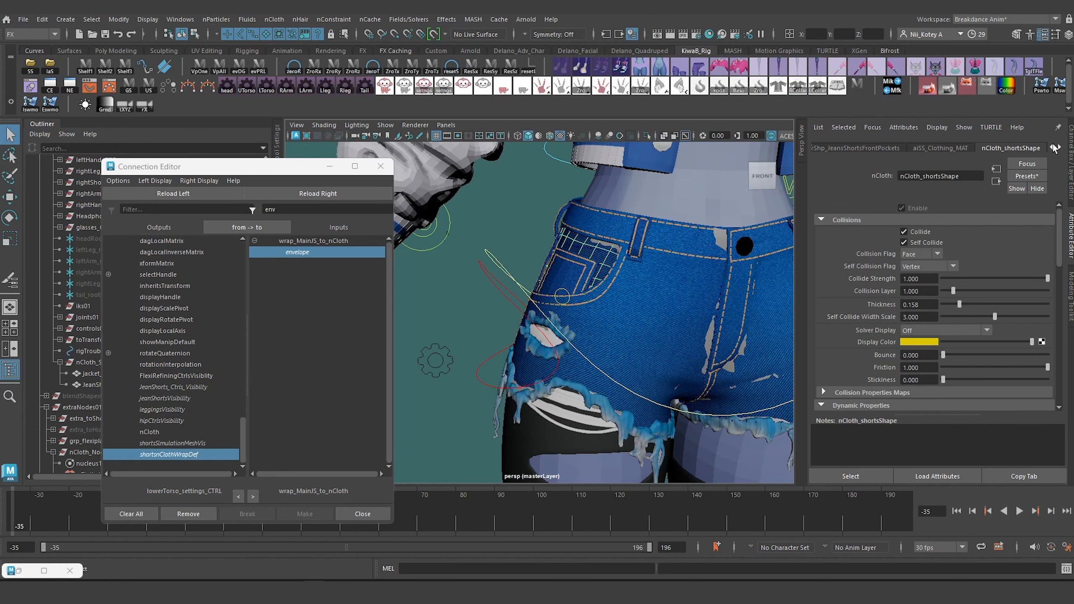
{"action": "left_click", "coordinate": [1052, 148]}
{"action": "left_click", "coordinate": [1052, 148]}
{"action": "left_click", "coordinate": [1053, 147]}
{"action": "left_click", "coordinate": [1053, 148]}
{"action": "left_click", "coordinate": [981, 148]}
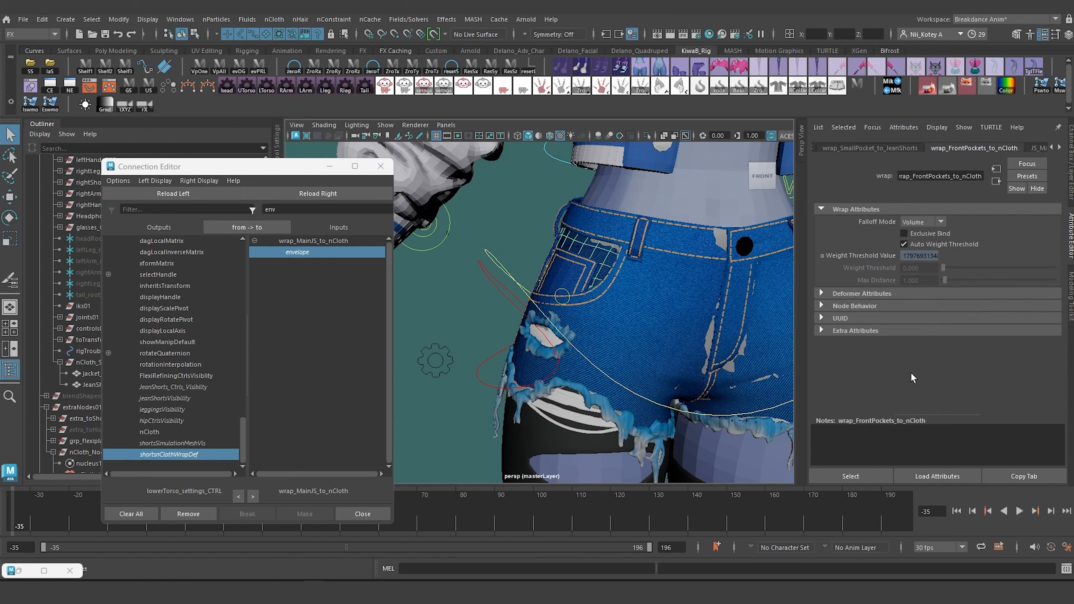
{"action": "left_click", "coordinate": [344, 198]}
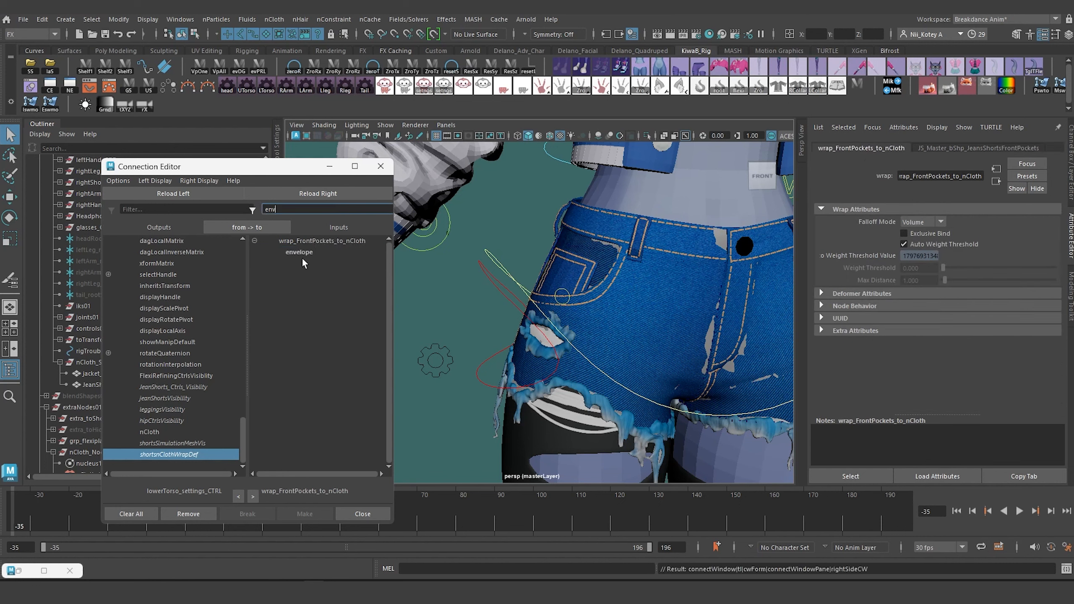
{"action": "left_click", "coordinate": [304, 252]}
- Load the frayed fabric's wrap_rupturedFabric_to_nCloth node as the target and connect shortsnClothWrapDef to its envelope
{"action": "left_click_drag", "start_coordinate": [636, 376], "coordinate": [638, 384], "text": "alt"}
{"action": "left_click", "coordinate": [561, 370]}
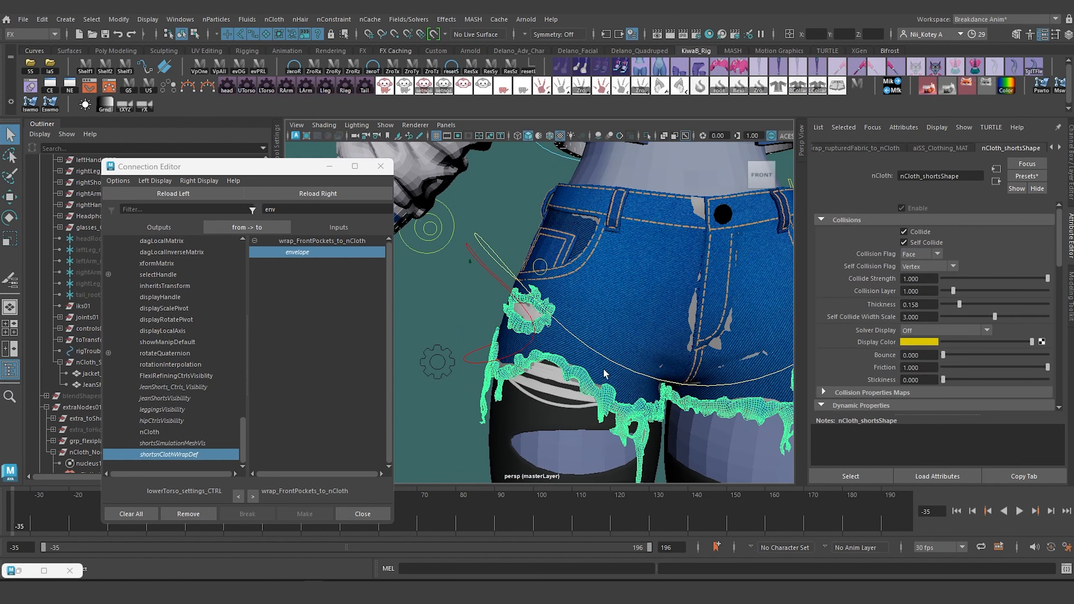
{"action": "left_click", "coordinate": [879, 149]}
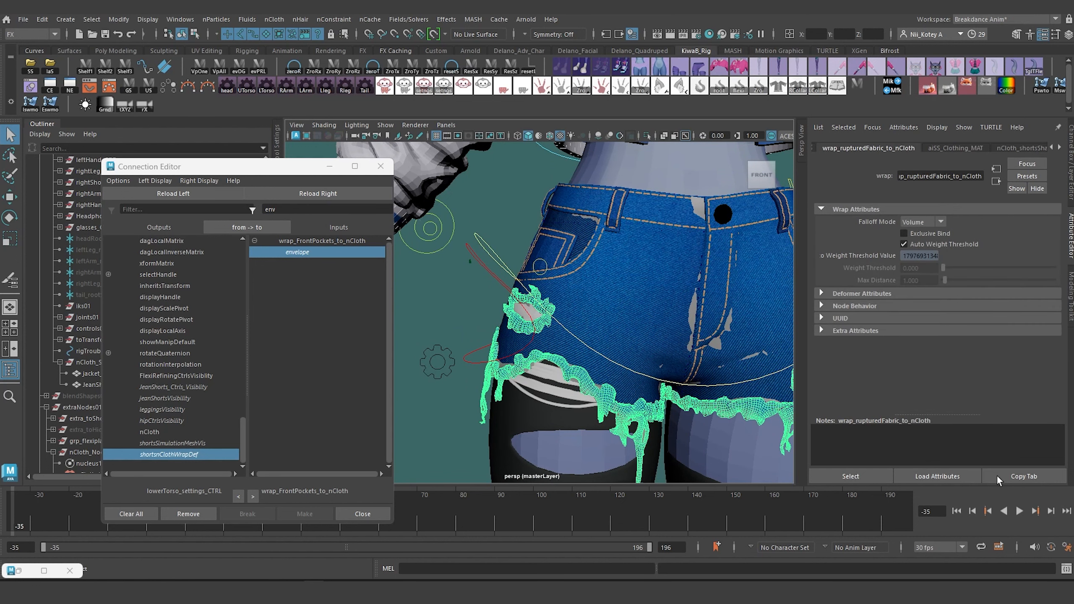
{"action": "left_click", "coordinate": [869, 476]}
{"action": "left_click", "coordinate": [308, 193]}
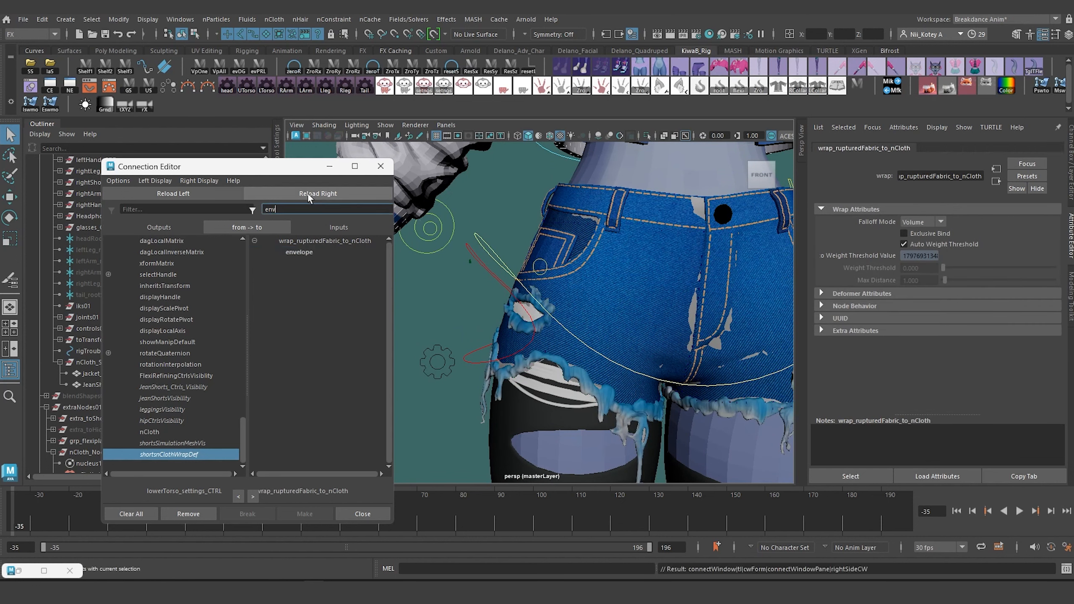
{"action": "left_click", "coordinate": [291, 253]}
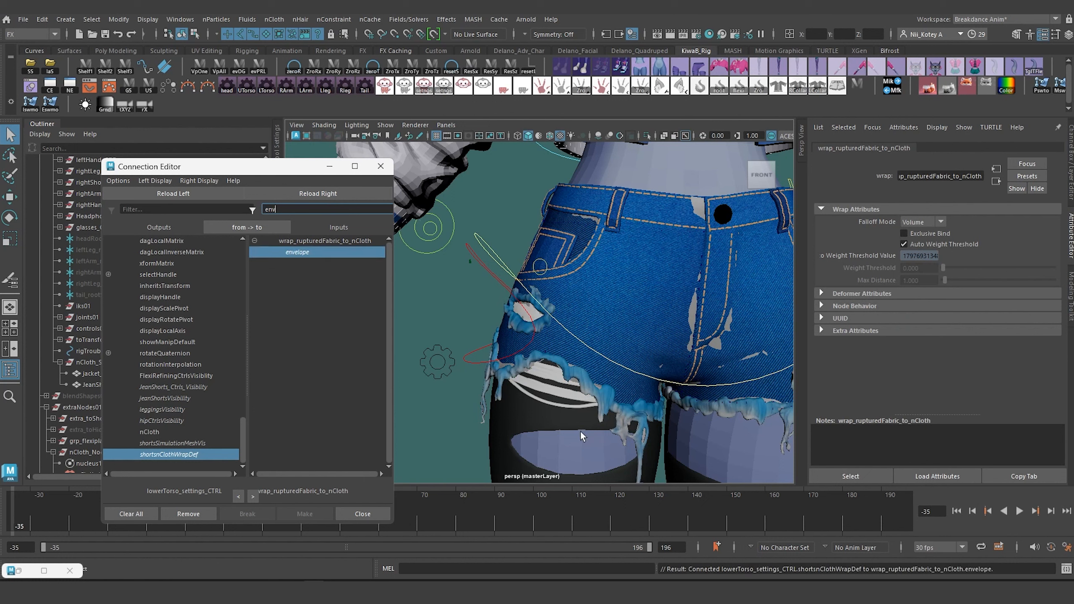
- Rename the wrap32 deformer of the shorts' inner fabric mesh as wrap_fabricInnards_to_nCloth
{"action": "left_click", "coordinate": [542, 388]}
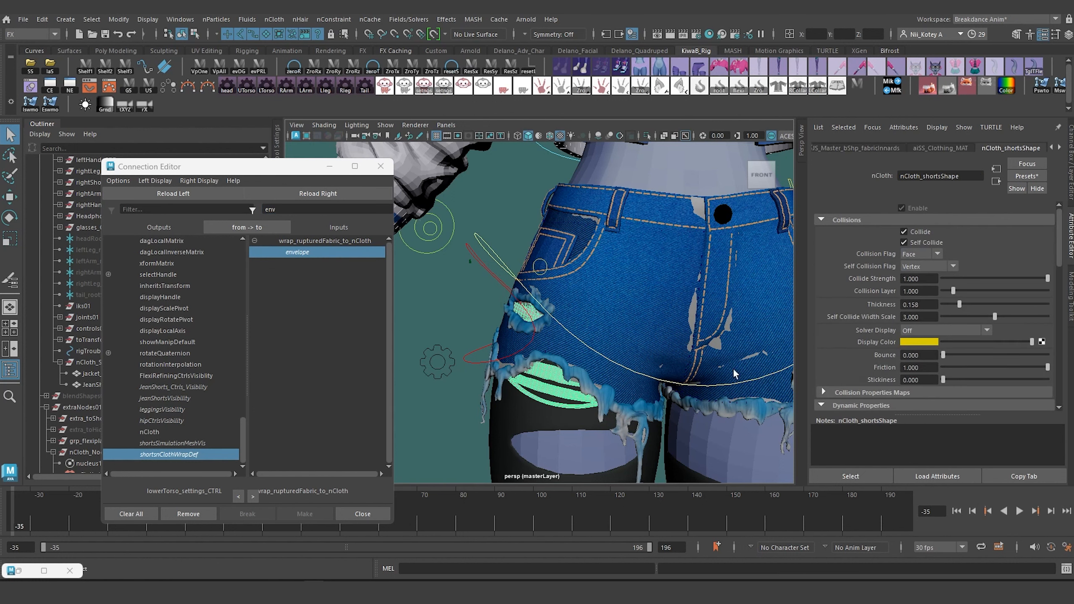
{"action": "left_click", "coordinate": [1052, 148]}
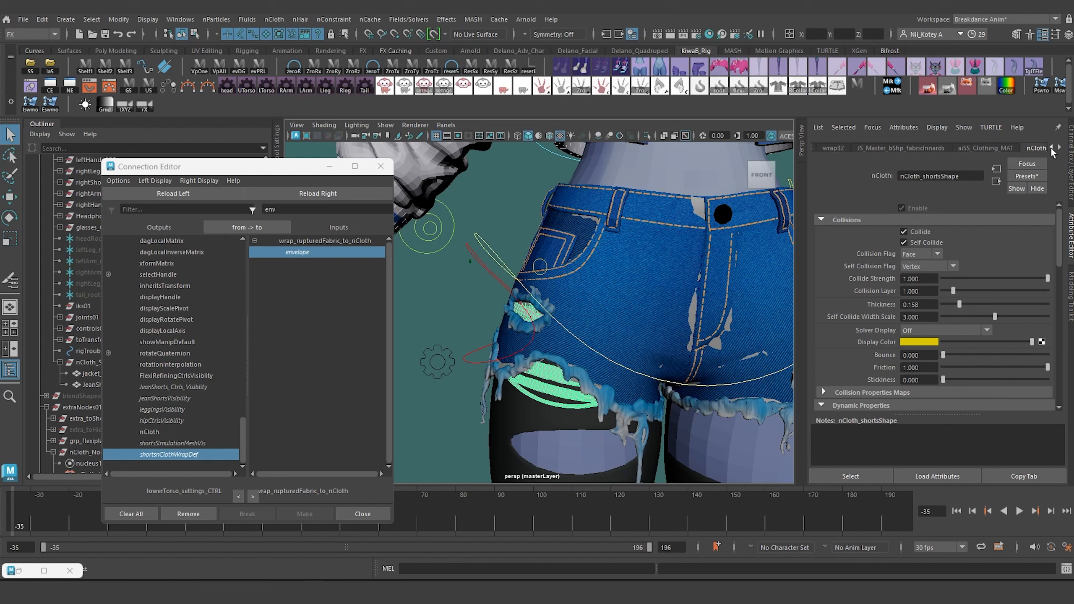
{"action": "left_click", "coordinate": [1051, 148]}
{"action": "left_click", "coordinate": [929, 148]}
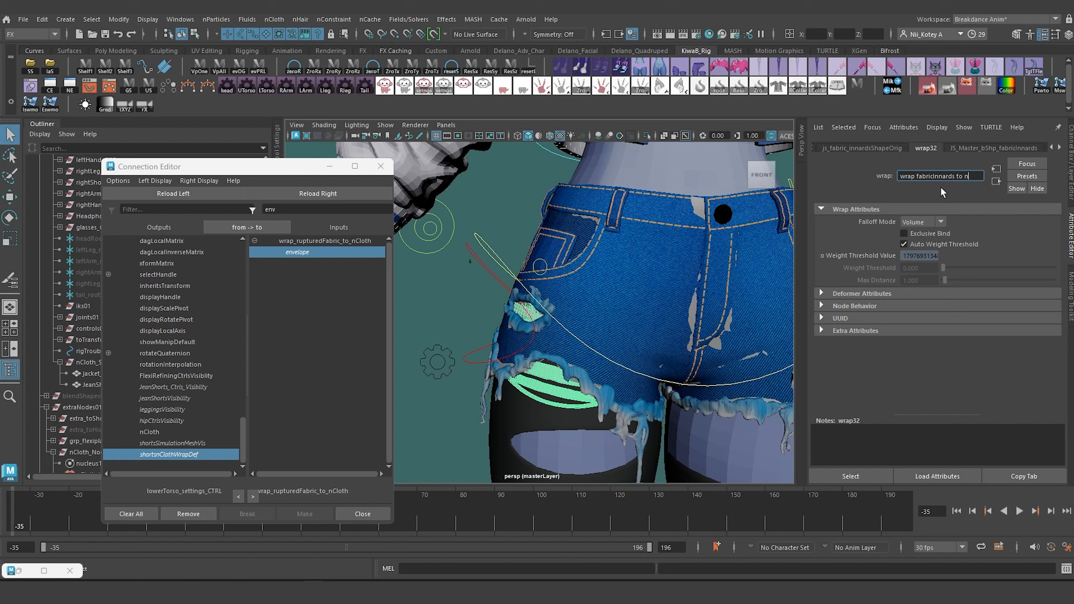
{"action": "type", "text": "Cloth"}
{"action": "key", "text": "Return"}
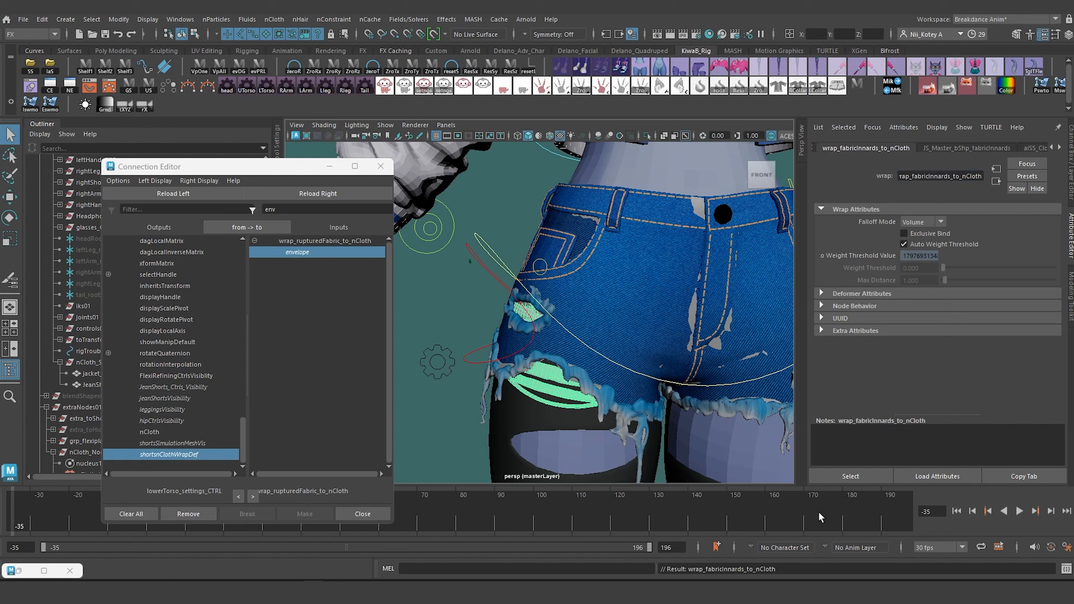
- Load wrap_fabricInnards_to_nCloth as the Connection Editor's target and connect shortsnClothWrapDef to its envelope
{"action": "left_click", "coordinate": [871, 475]}
{"action": "left_click", "coordinate": [318, 193]}
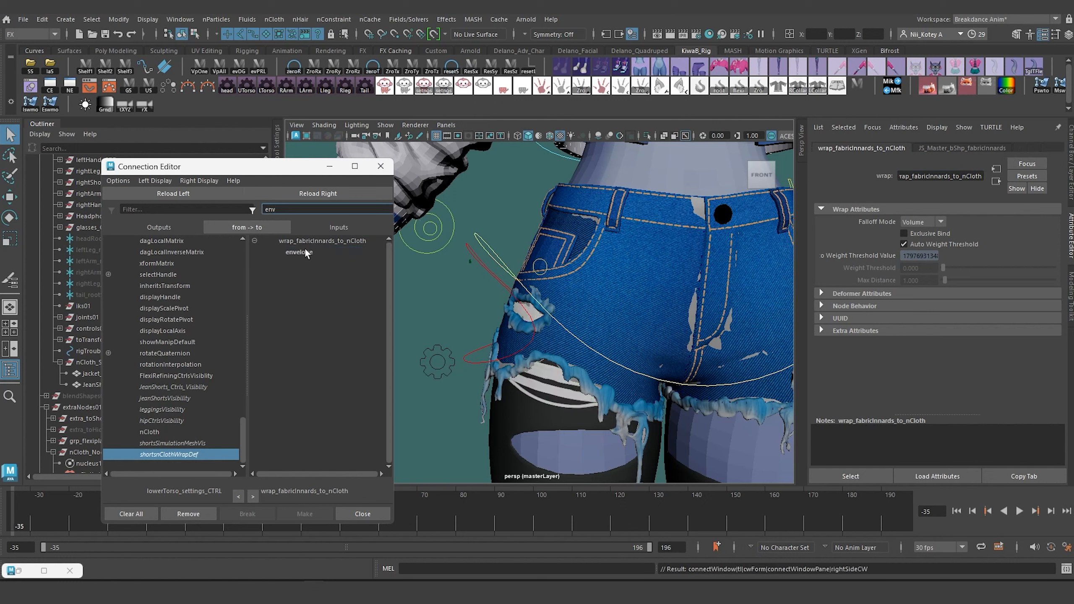
{"action": "left_click", "coordinate": [298, 252]}
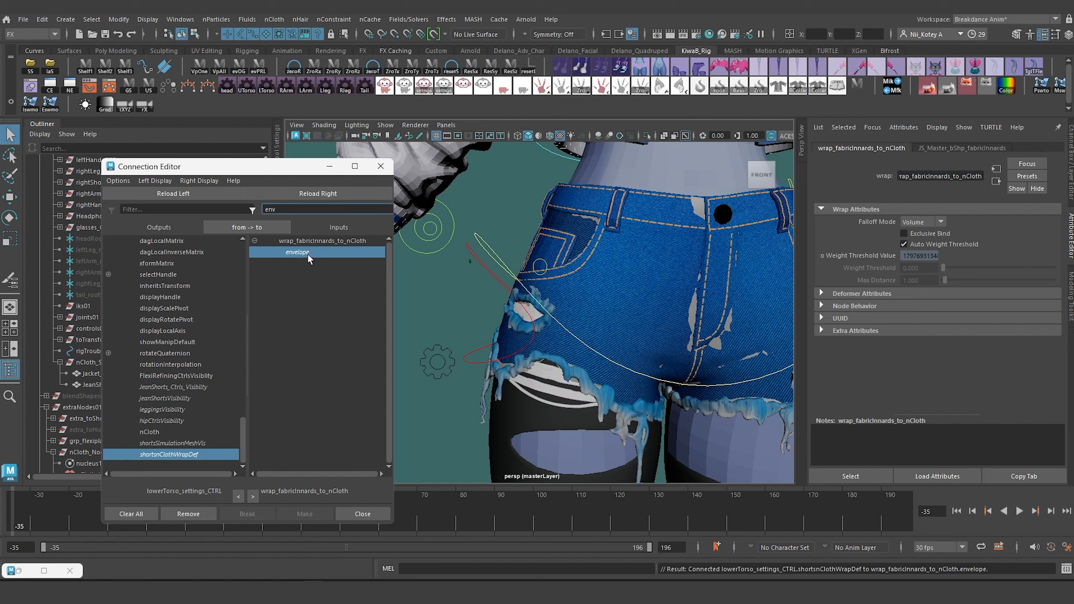
- Close the Connection Editor and select the lower torso settings control's Shorts nCloth Wrap Def attribute
{"action": "left_click", "coordinate": [380, 168]}
{"action": "scroll", "coordinate": [415, 322], "scroll_direction": "down", "scroll_amount": 7}
{"action": "middle_click_drag", "start_coordinate": [517, 273], "coordinate": [517, 371], "text": "alt"}
{"action": "left_click_drag", "start_coordinate": [513, 374], "coordinate": [525, 386]}
{"action": "left_click_drag", "start_coordinate": [524, 387], "coordinate": [559, 378], "text": "alt"}
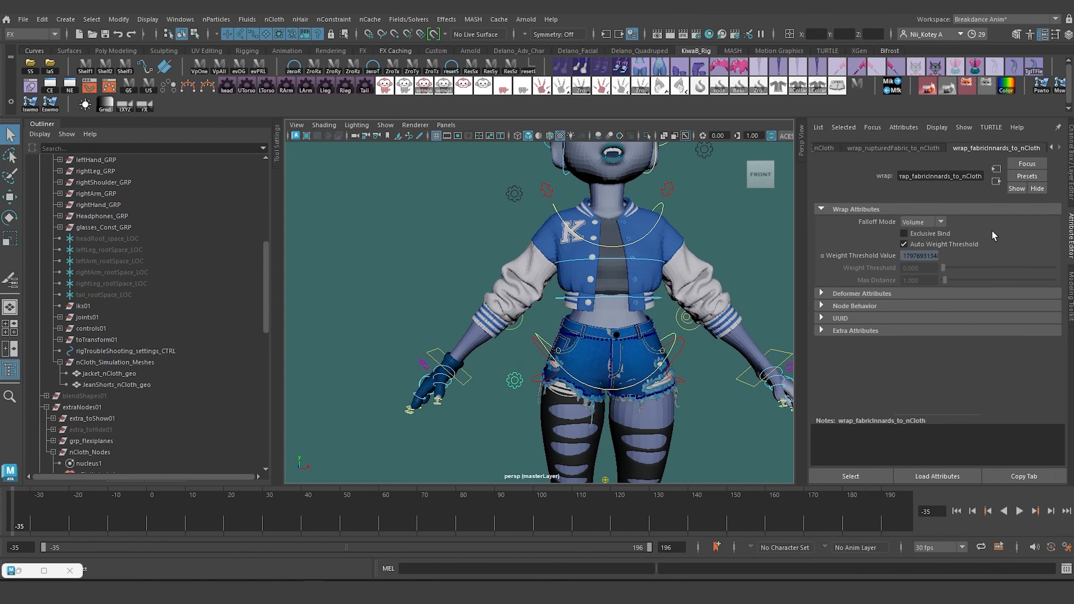
{"action": "left_click", "coordinate": [1072, 188]}
{"action": "scroll", "coordinate": [1005, 213], "scroll_direction": "down", "scroll_amount": 1}
{"action": "left_click", "coordinate": [1003, 205]}
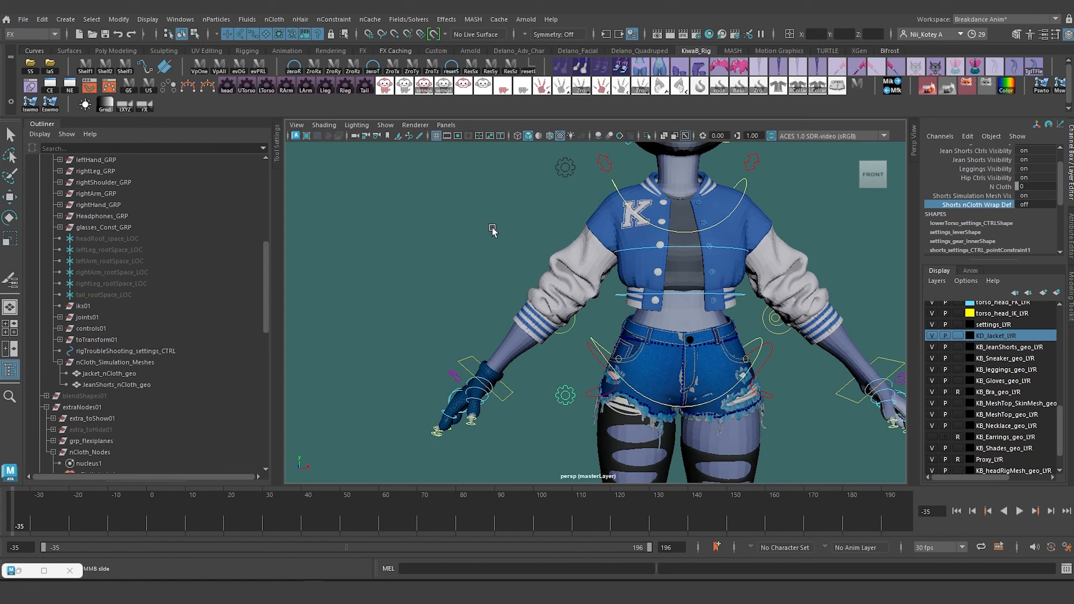
- Select the upper torso settings control beside the head and save the scene
{"action": "middle_click_drag", "start_coordinate": [506, 217], "coordinate": [501, 271], "text": "alt"}
{"action": "left_click_drag", "start_coordinate": [523, 201], "coordinate": [569, 233]}
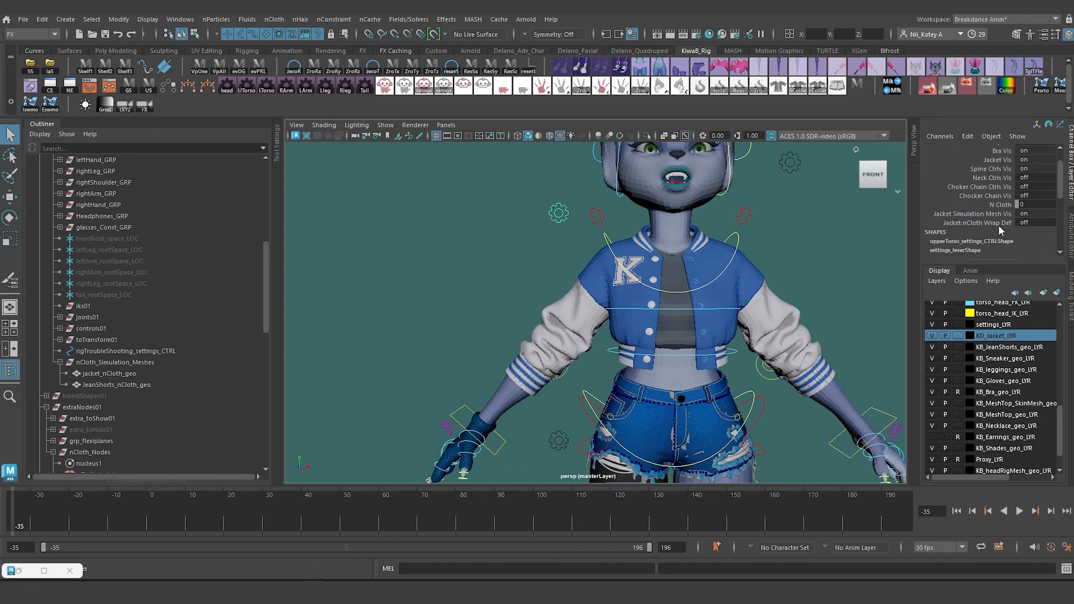
{"action": "middle_click_drag", "start_coordinate": [577, 315], "coordinate": [524, 275], "text": "alt"}
{"action": "left_click_drag", "start_coordinate": [525, 276], "coordinate": [489, 274], "text": "alt"}
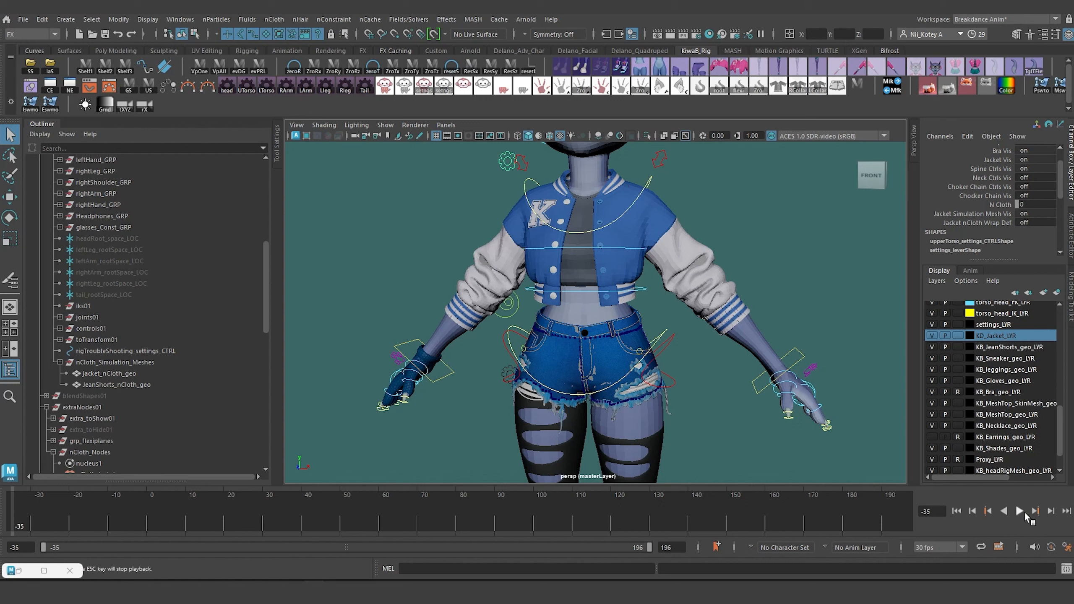
{"action": "left_click", "coordinate": [51, 68]}
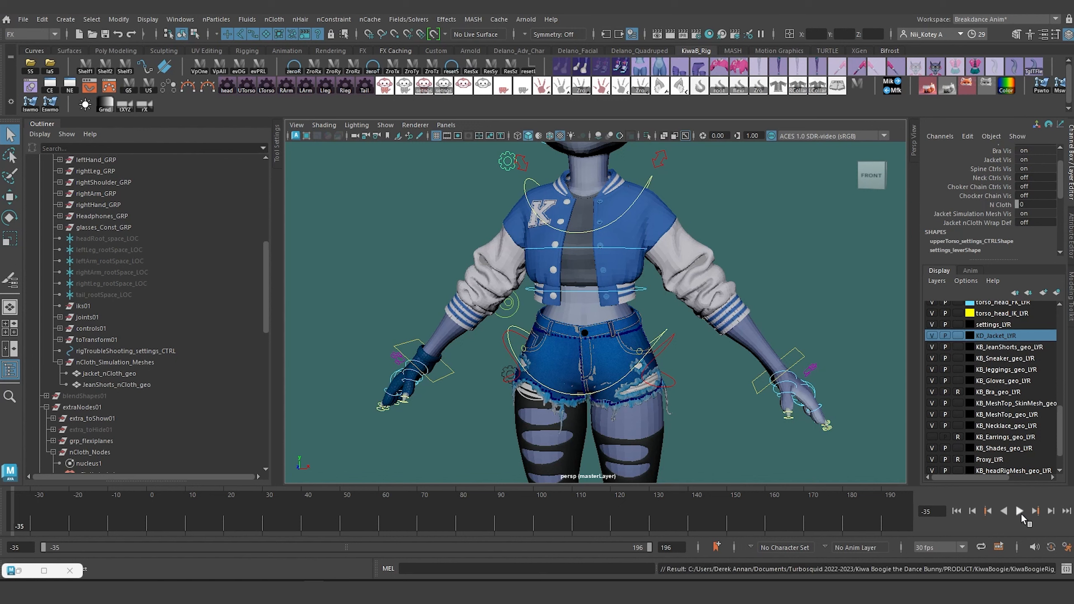
- Play the animation from frame -35 with both wrap deformer toggles off and stop at frame 11
{"action": "left_click", "coordinate": [1019, 511]}
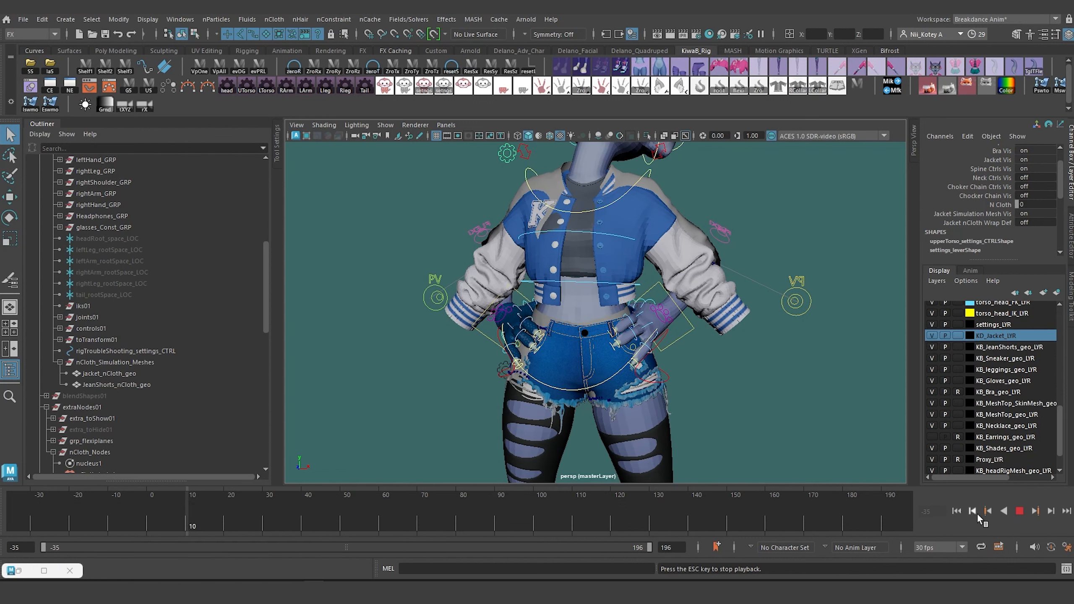
{"action": "left_click", "coordinate": [1019, 512]}
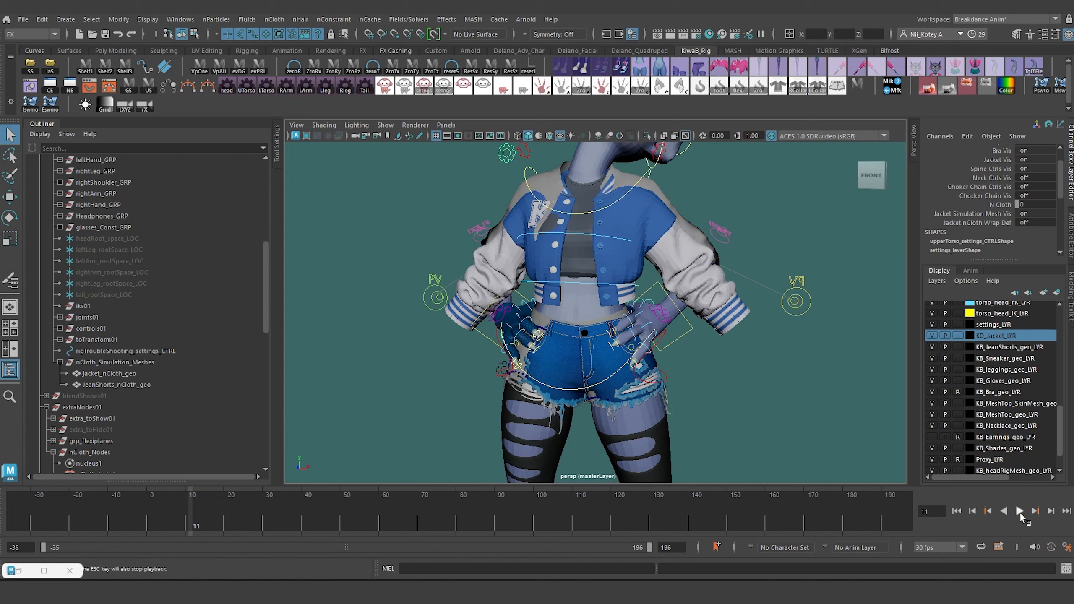
{"action": "left_click_drag", "start_coordinate": [775, 370], "coordinate": [812, 390], "text": "alt"}
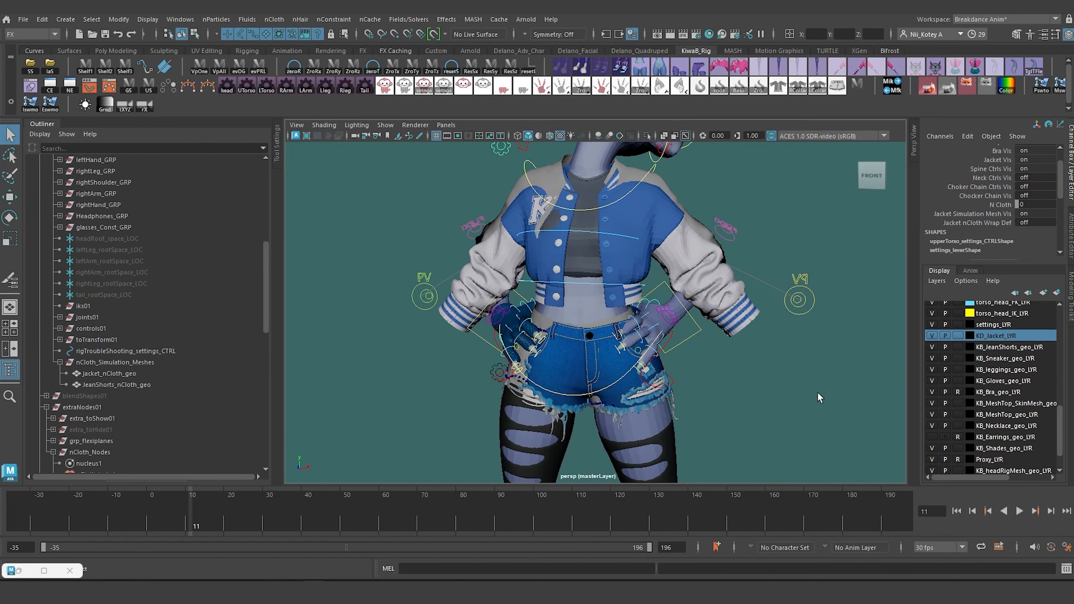
- Select all objects in KD_Jacket_LYR, isolate them and examine the jacket meshes from several angles
{"action": "right_click", "coordinate": [990, 337]}
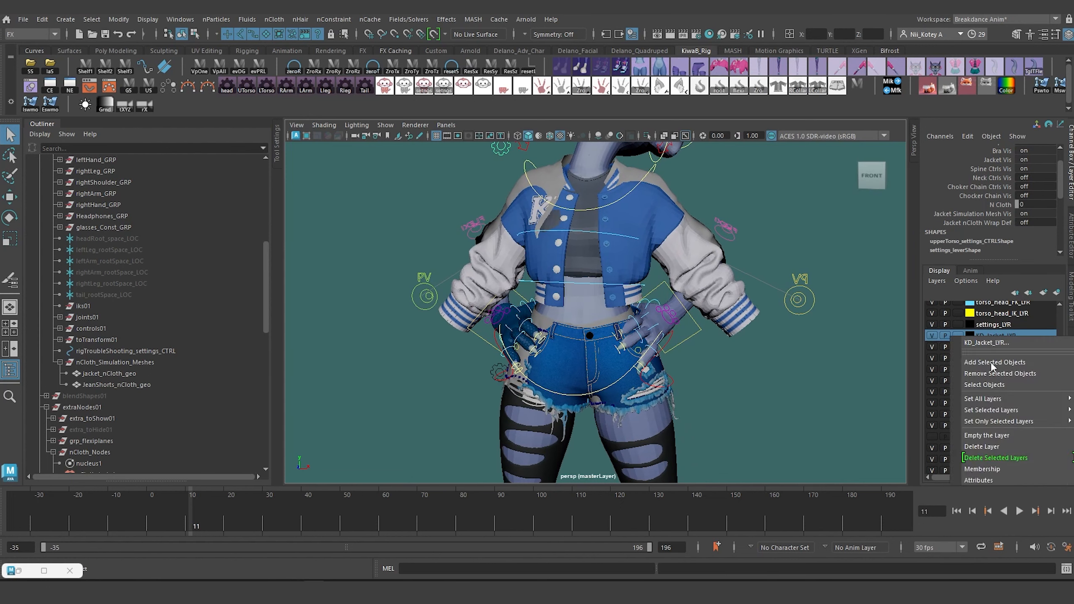
{"action": "left_click", "coordinate": [994, 385]}
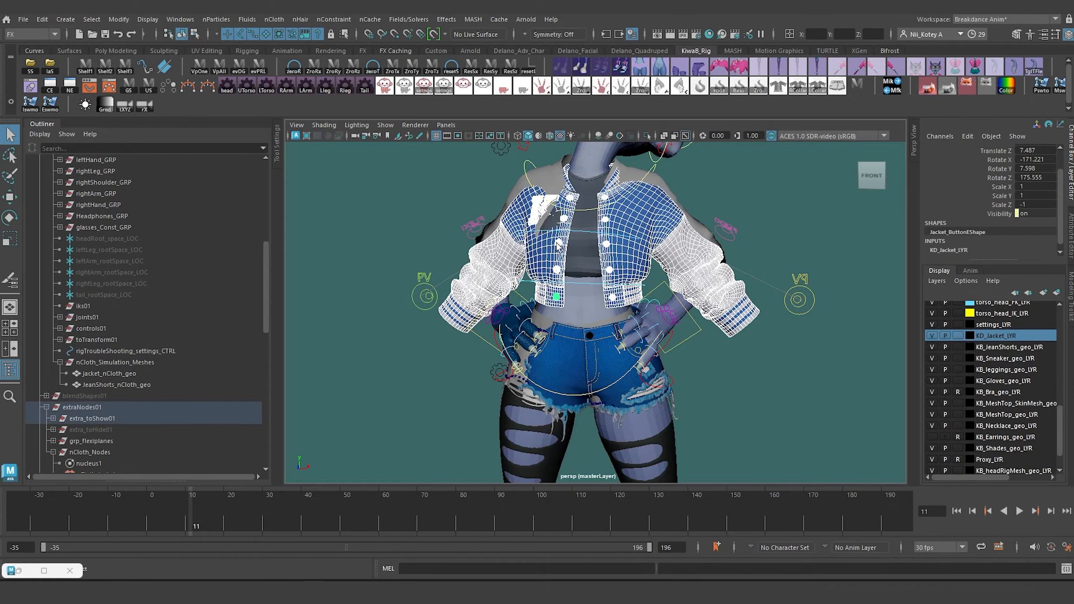
{"action": "left_click", "coordinate": [646, 136]}
{"action": "scroll", "coordinate": [646, 212], "scroll_direction": "up", "scroll_amount": 5}
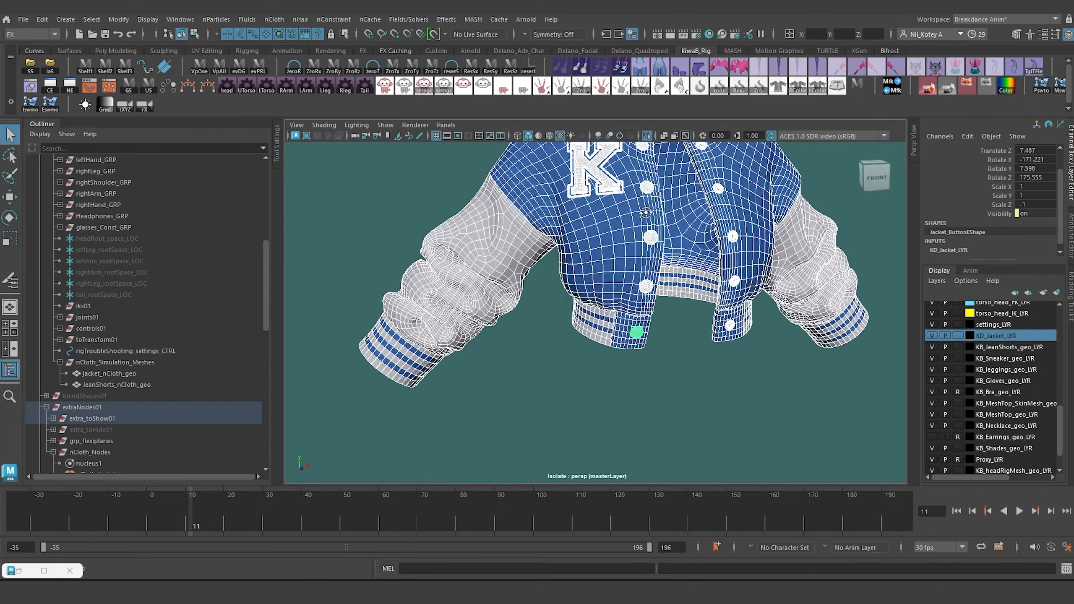
{"action": "left_click_drag", "start_coordinate": [645, 213], "coordinate": [543, 197], "text": "alt"}
{"action": "left_click_drag", "start_coordinate": [710, 294], "coordinate": [888, 307], "text": "alt"}
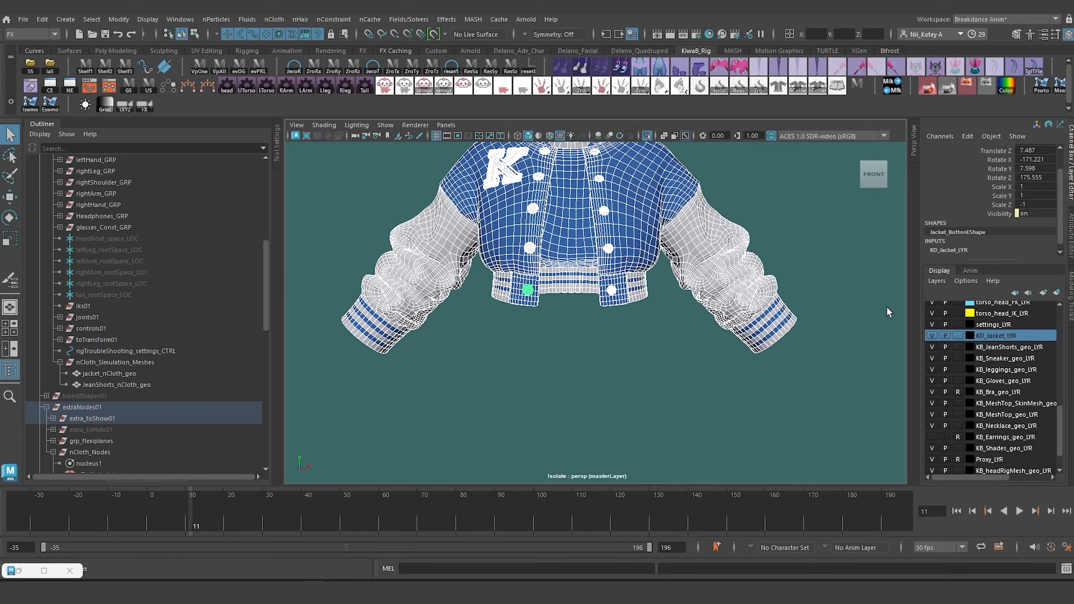
- Isolate the objects of KB_JeanShorts_geo_LYR, examine the shorts meshes from several angles, and leave isolation
{"action": "left_click", "coordinate": [1003, 347]}
{"action": "right_click", "coordinate": [1003, 347]}
{"action": "left_click", "coordinate": [1010, 395]}
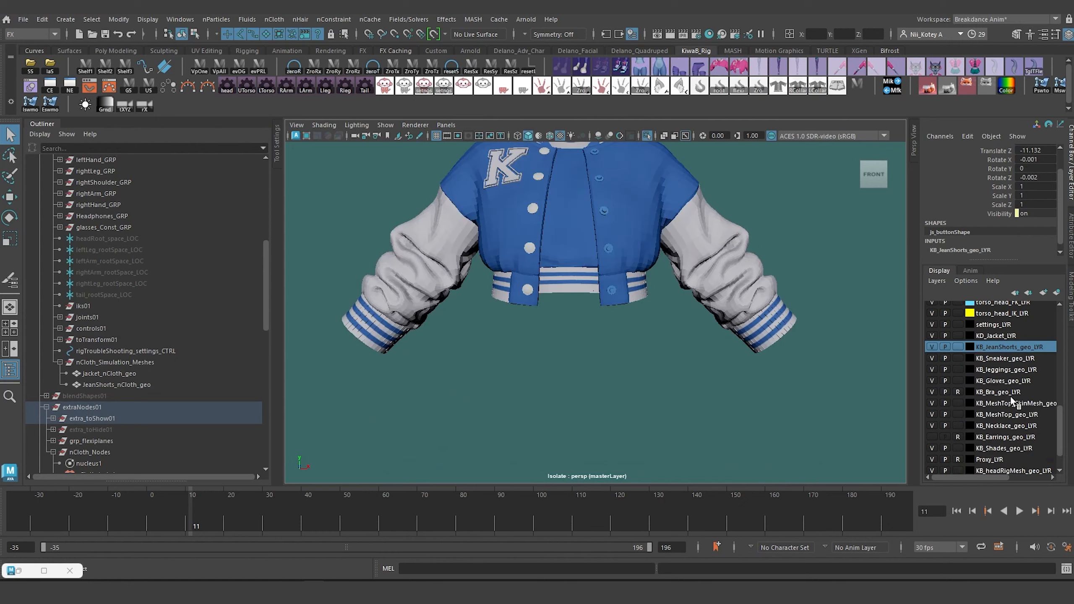
{"action": "left_click", "coordinate": [647, 133]}
{"action": "left_click", "coordinate": [648, 133]}
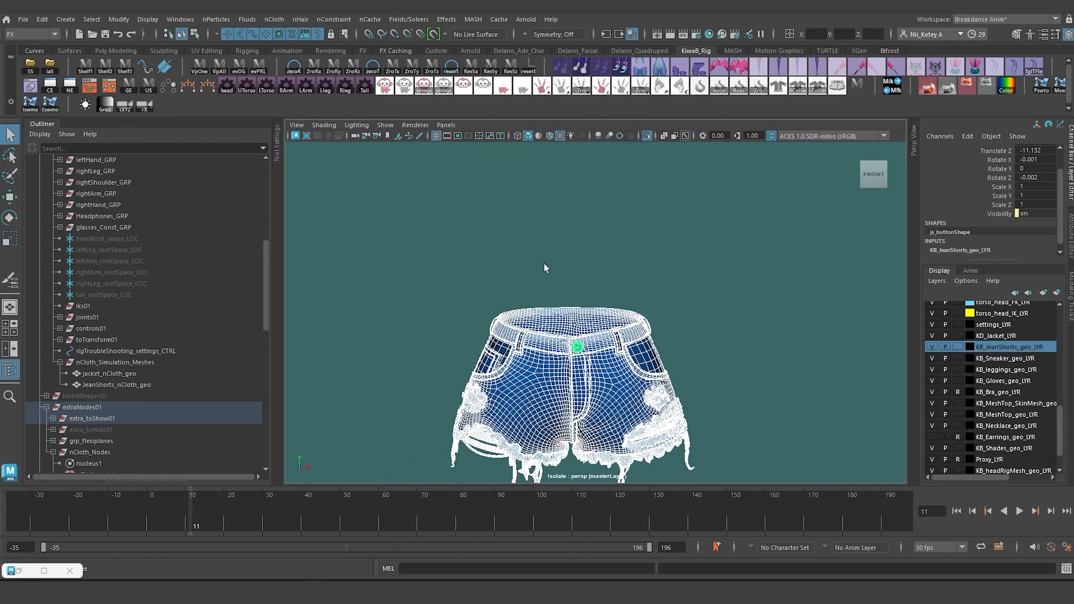
{"action": "left_click_drag", "start_coordinate": [554, 351], "coordinate": [492, 375], "text": "alt"}
{"action": "key", "text": "f"}
{"action": "scroll", "coordinate": [549, 277], "scroll_direction": "up", "scroll_amount": 4}
{"action": "left_click_drag", "start_coordinate": [550, 277], "coordinate": [790, 292], "text": "alt"}
{"action": "scroll", "coordinate": [662, 299], "scroll_direction": "up", "scroll_amount": 4}
{"action": "left_click_drag", "start_coordinate": [661, 298], "coordinate": [794, 298], "text": "alt"}
{"action": "scroll", "coordinate": [762, 341], "scroll_direction": "down", "scroll_amount": 4}
{"action": "left_click", "coordinate": [647, 135]}
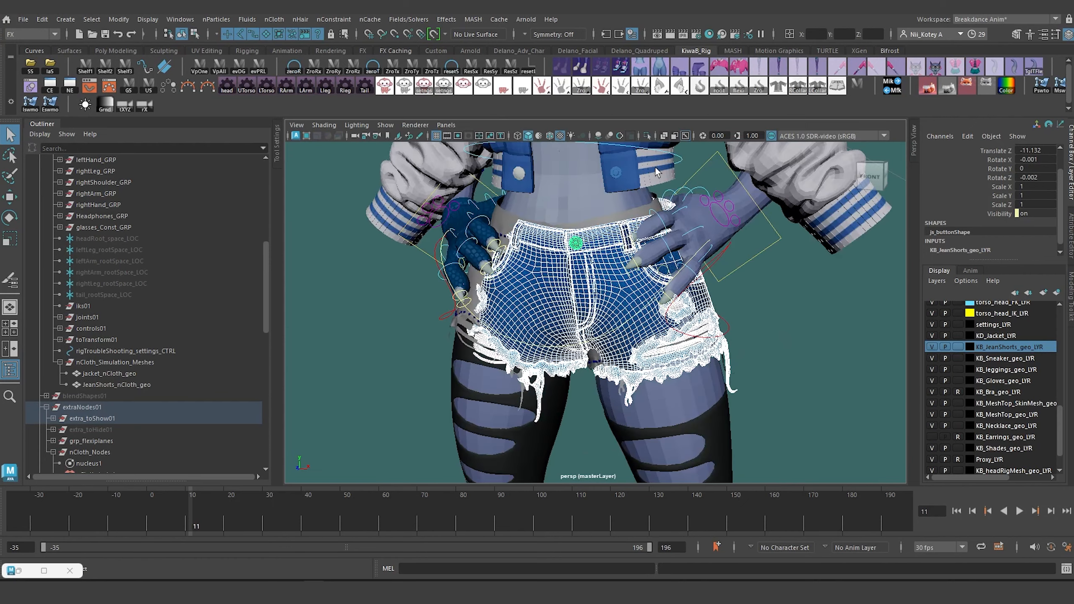
- Return to frame -35 and turn on Shorts nCloth Wrap Def on the lower torso settings control
{"action": "left_click", "coordinate": [955, 511]}
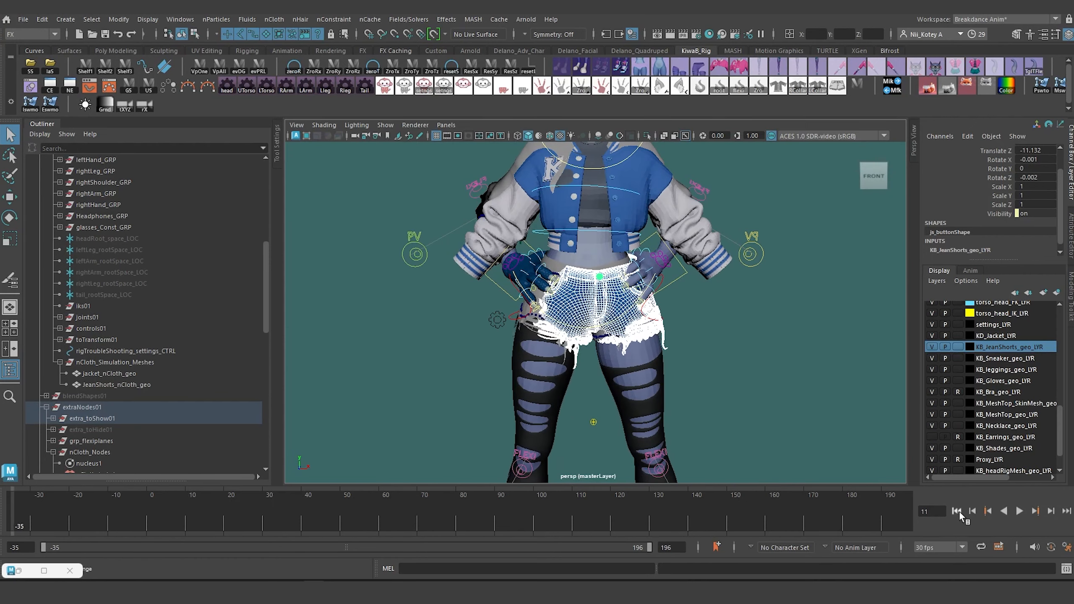
{"action": "left_click", "coordinate": [530, 365]}
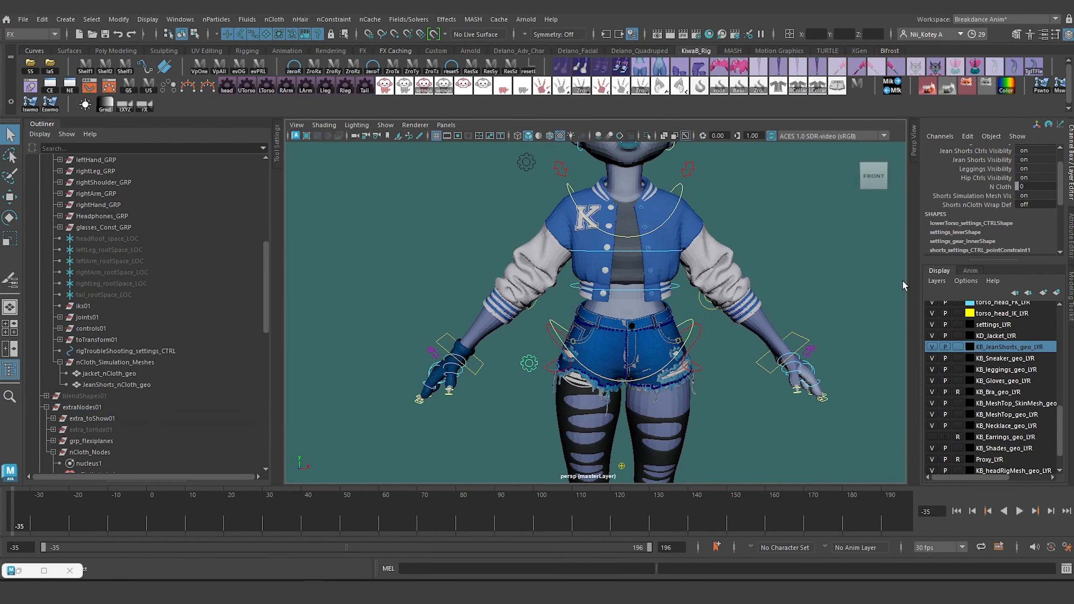
{"action": "scroll", "coordinate": [1028, 199], "scroll_direction": "down", "scroll_amount": 3}
{"action": "left_click", "coordinate": [996, 179]}
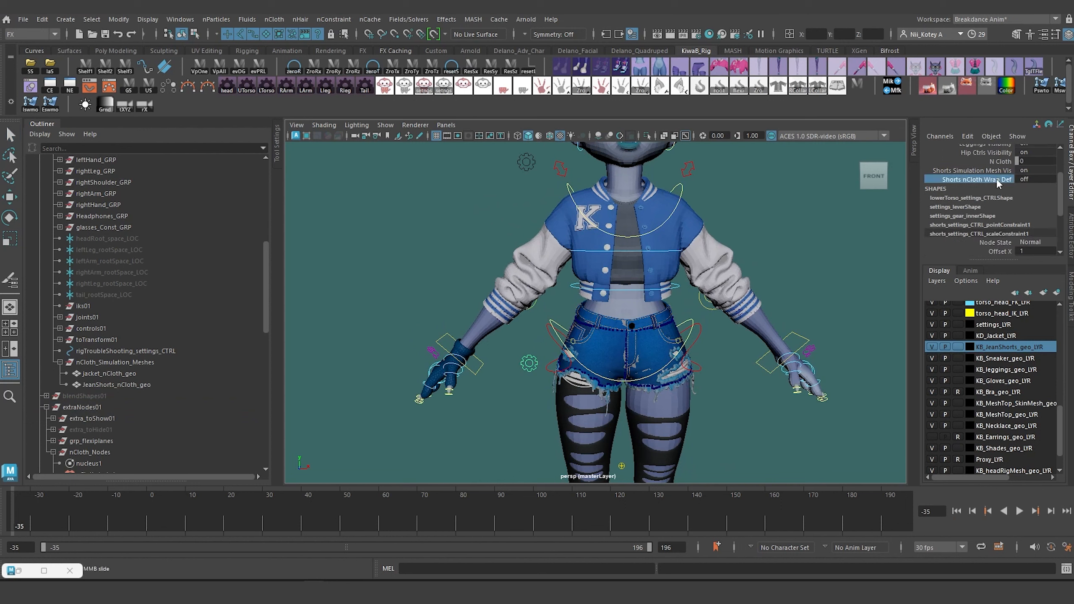
{"action": "middle_click_drag", "start_coordinate": [755, 240], "coordinate": [885, 238]}
- Turn on Jacket nCloth Wrap Def on the upper torso settings control and check the whole character
{"action": "middle_click_drag", "start_coordinate": [536, 217], "coordinate": [544, 291], "text": "alt"}
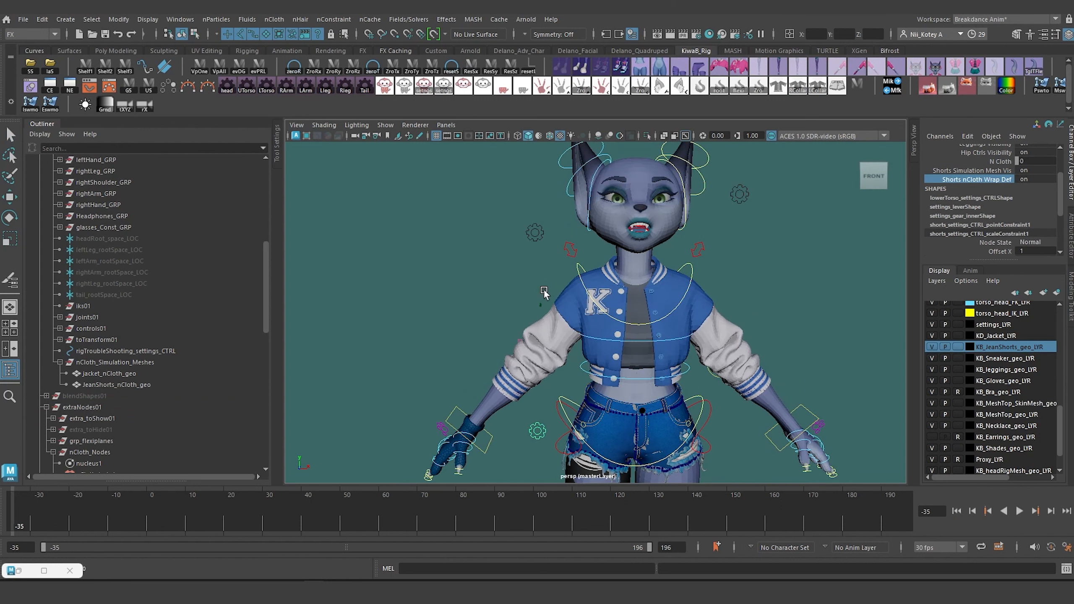
{"action": "left_click", "coordinate": [532, 231]}
{"action": "left_click", "coordinate": [984, 198]}
{"action": "middle_click_drag", "start_coordinate": [564, 231], "coordinate": [768, 235]}
{"action": "left_click_drag", "start_coordinate": [677, 284], "coordinate": [643, 280], "text": "alt"}
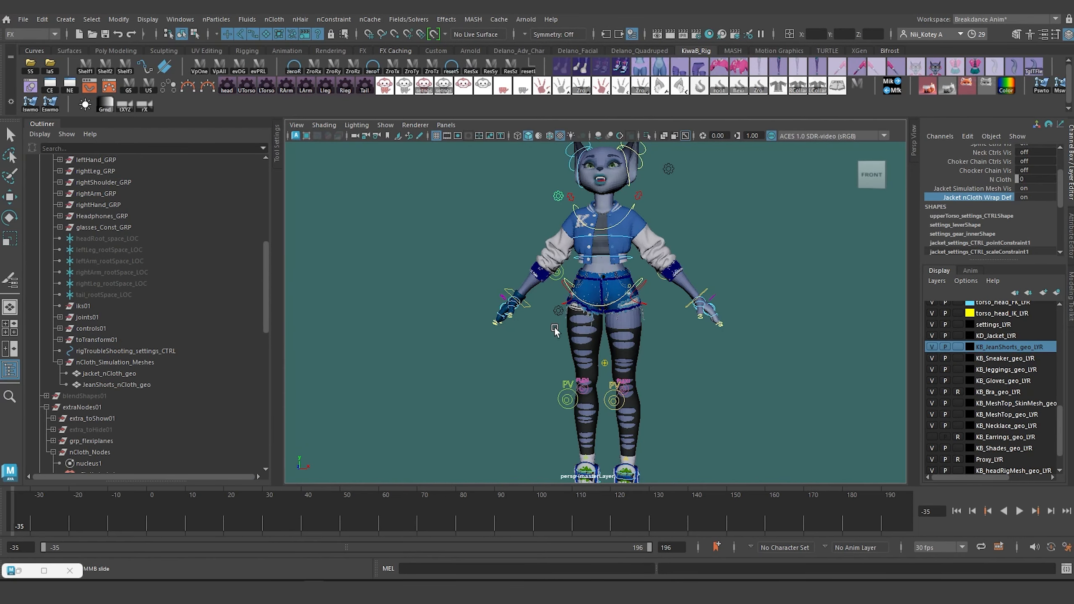
{"action": "left_click_drag", "start_coordinate": [555, 331], "coordinate": [603, 351], "text": "alt"}
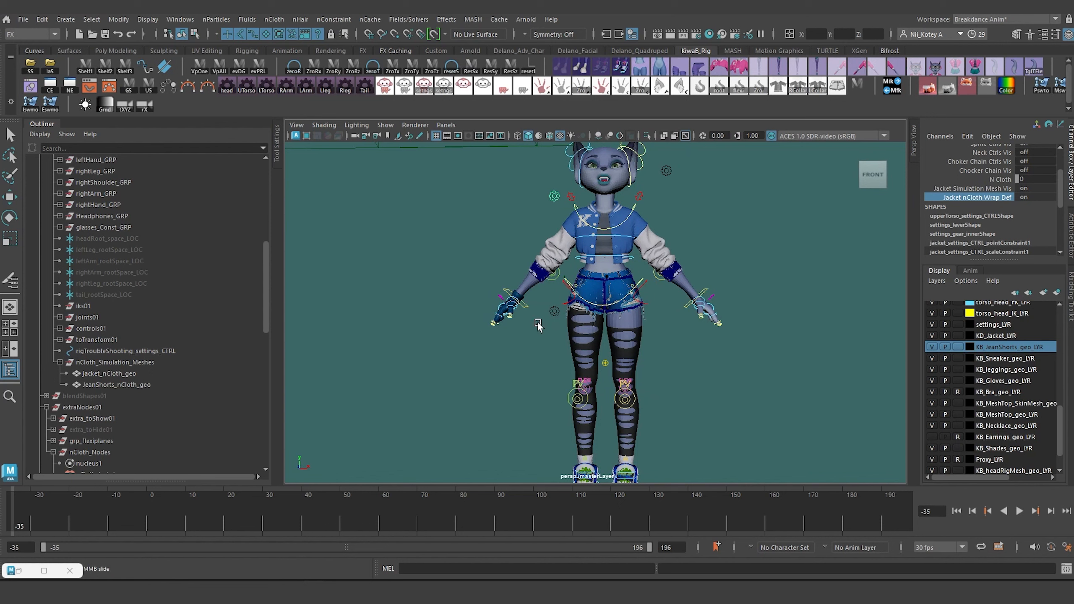
- Move the Kiwa root transform control about 116 units along X, carrying the whole character with it
{"action": "left_click_drag", "start_coordinate": [662, 297], "coordinate": [626, 346], "text": "alt"}
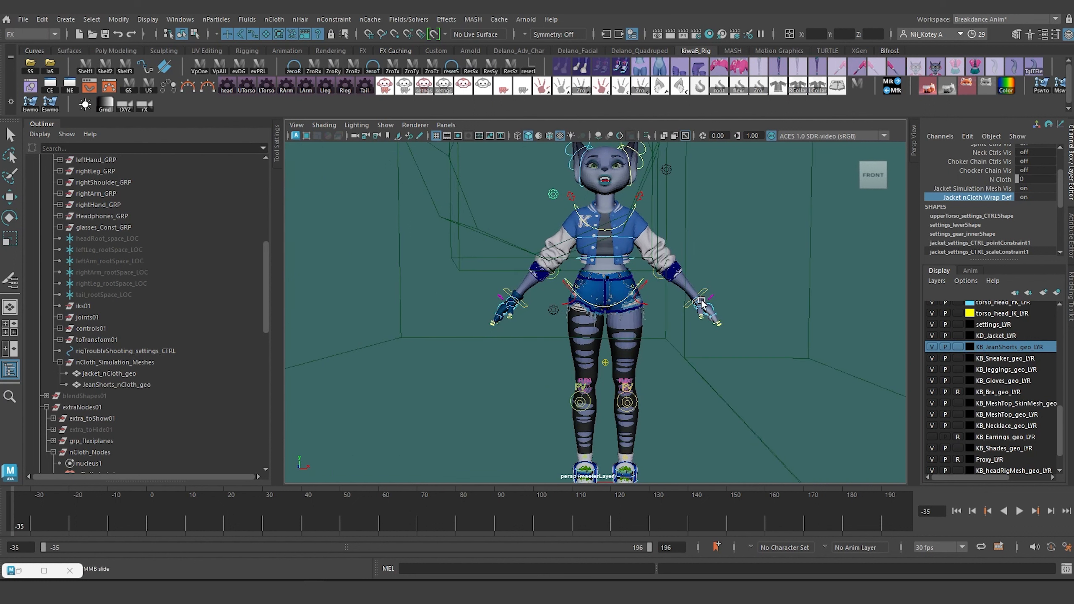
{"action": "left_click_drag", "start_coordinate": [691, 341], "coordinate": [623, 354], "text": "alt"}
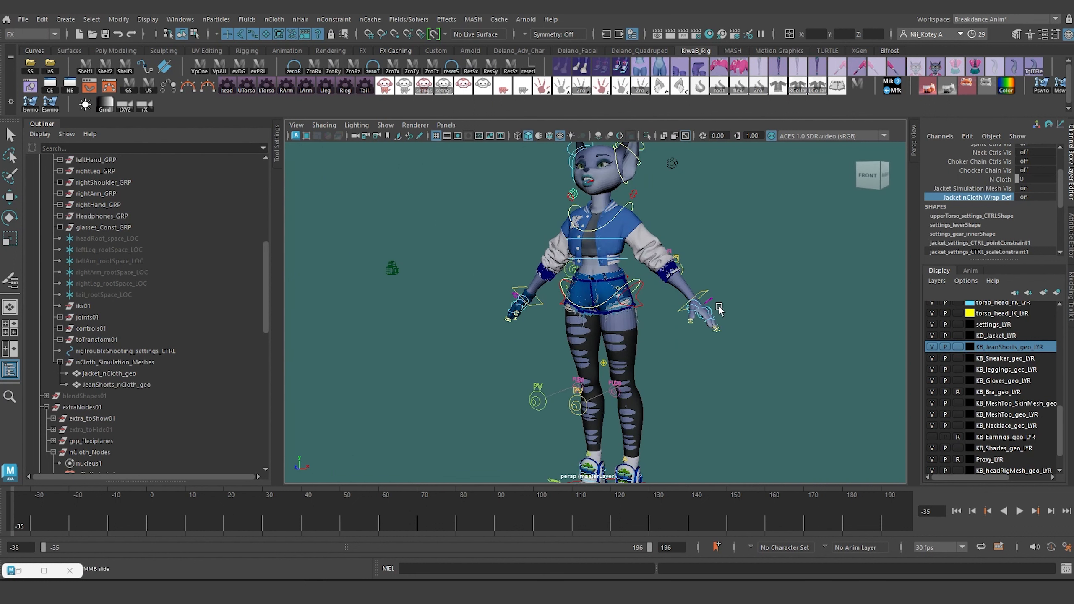
{"action": "middle_click_drag", "start_coordinate": [723, 329], "coordinate": [685, 300], "text": "alt"}
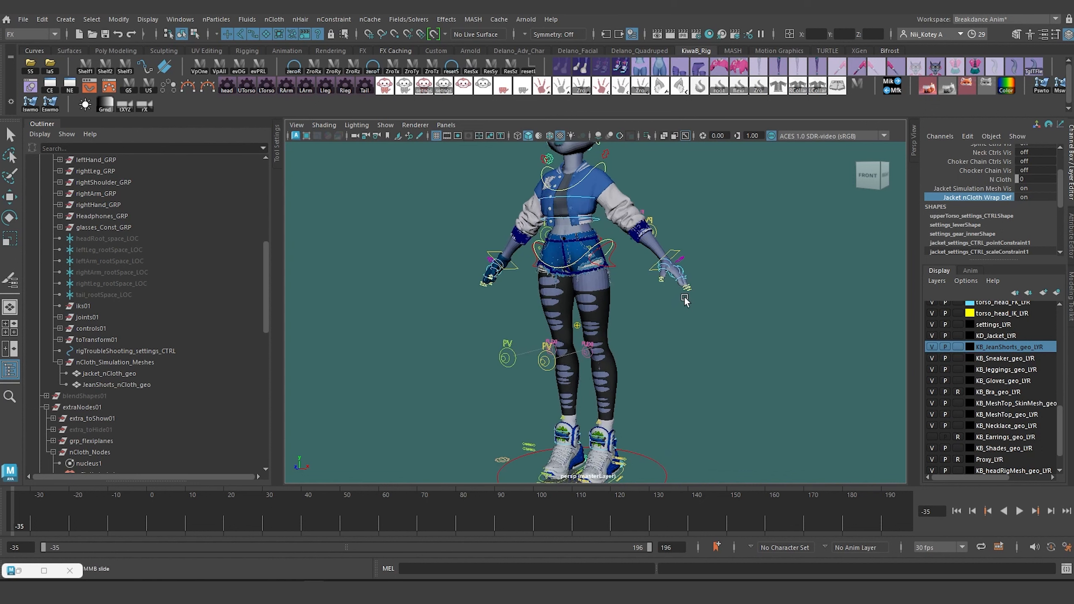
{"action": "right_click_drag", "start_coordinate": [685, 299], "coordinate": [670, 305], "text": "alt"}
{"action": "left_click_drag", "start_coordinate": [671, 305], "coordinate": [687, 310], "text": "alt"}
{"action": "left_click", "coordinate": [673, 379]}
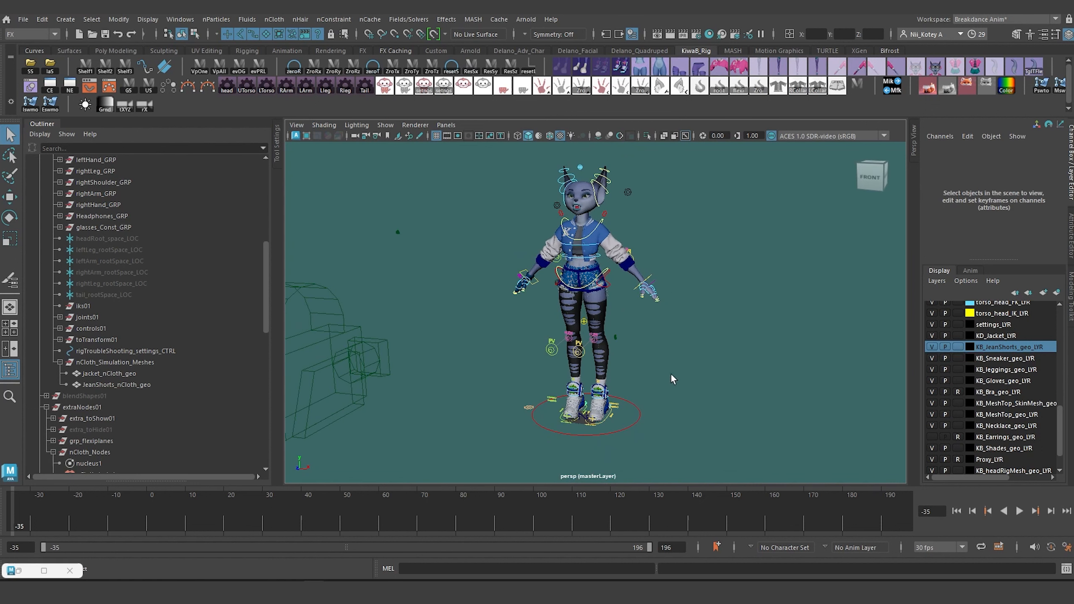
{"action": "left_click", "coordinate": [628, 400]}
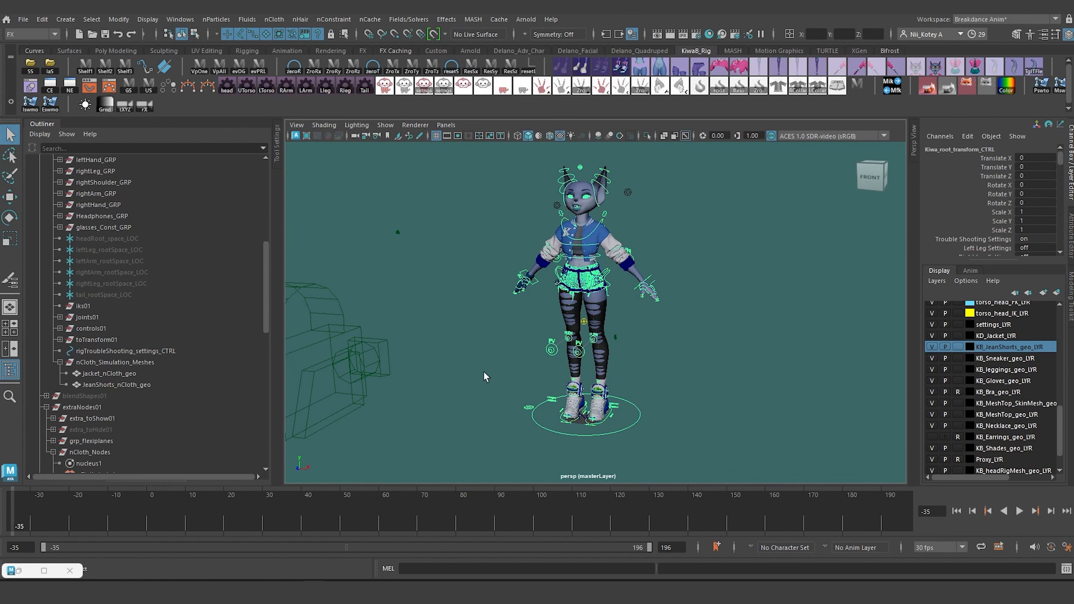
{"action": "left_click_drag", "start_coordinate": [485, 377], "coordinate": [503, 365], "text": "alt"}
{"action": "key", "text": "w"}
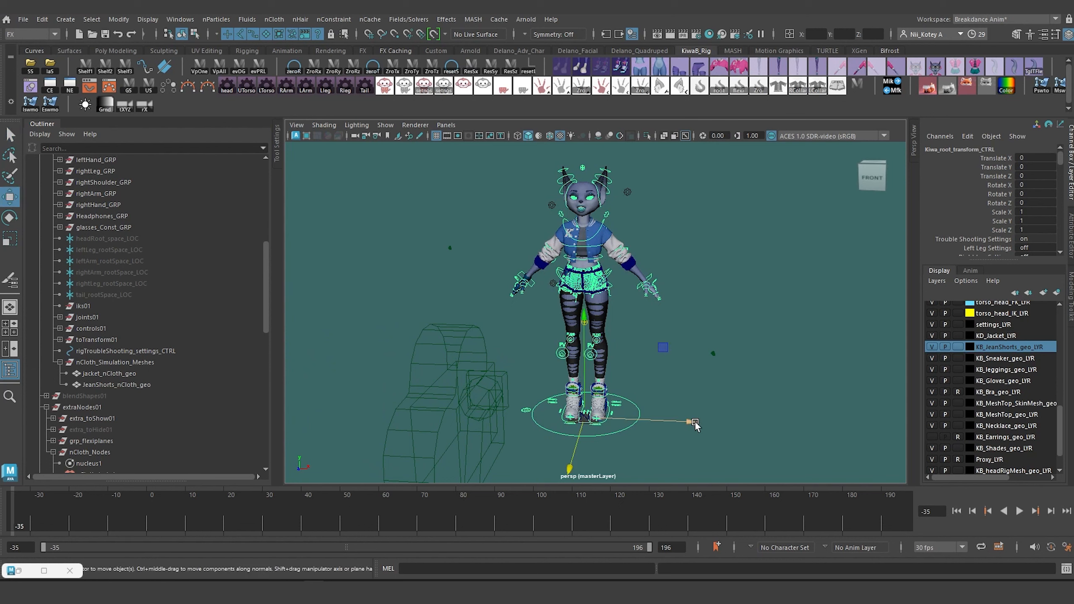
{"action": "left_click_drag", "start_coordinate": [755, 424], "coordinate": [846, 426]}
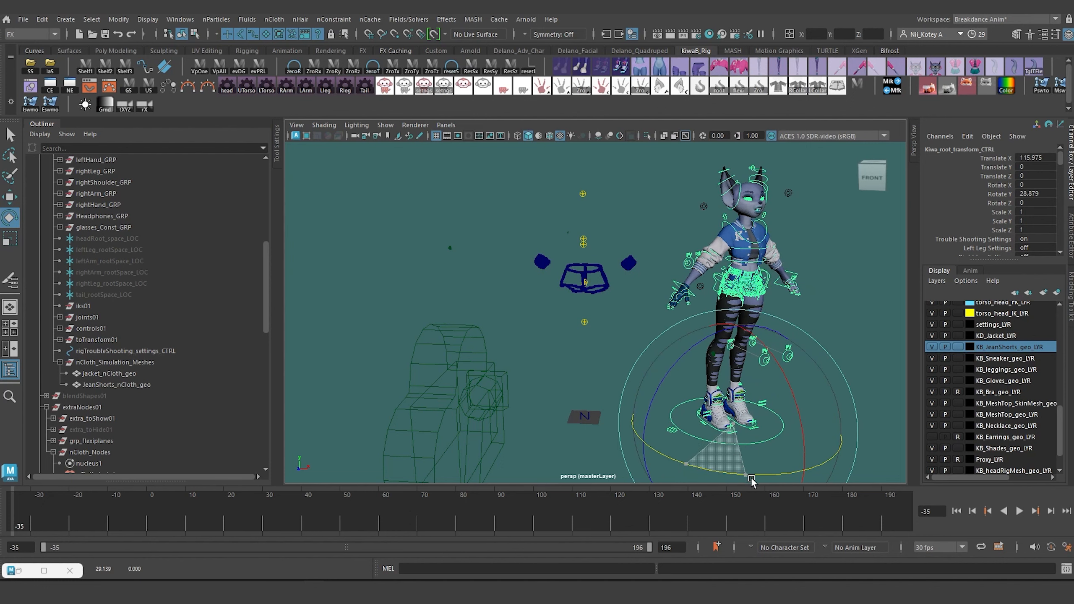
- Rotate the root transform control to about 33 degrees in Y, scale it uniformly to about 1.72, and examine the clothing
{"action": "left_click_drag", "start_coordinate": [751, 481], "coordinate": [754, 479]}
{"action": "left_click_drag", "start_coordinate": [732, 424], "coordinate": [1031, 454]}
{"action": "scroll", "coordinate": [694, 355], "scroll_direction": "down", "scroll_amount": 10}
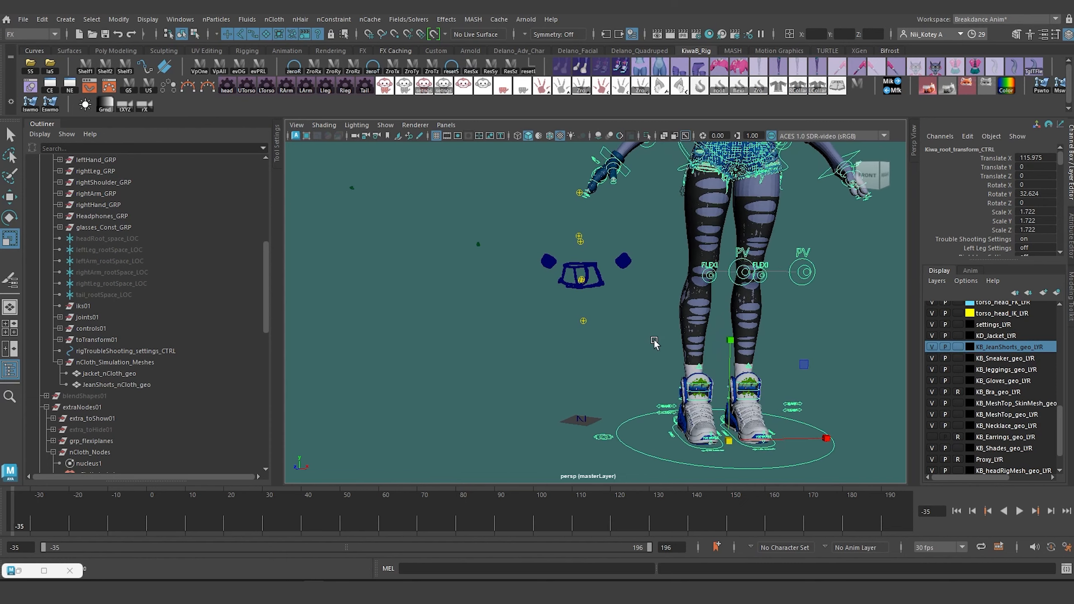
{"action": "left_click_drag", "start_coordinate": [604, 362], "coordinate": [571, 361], "text": "alt"}
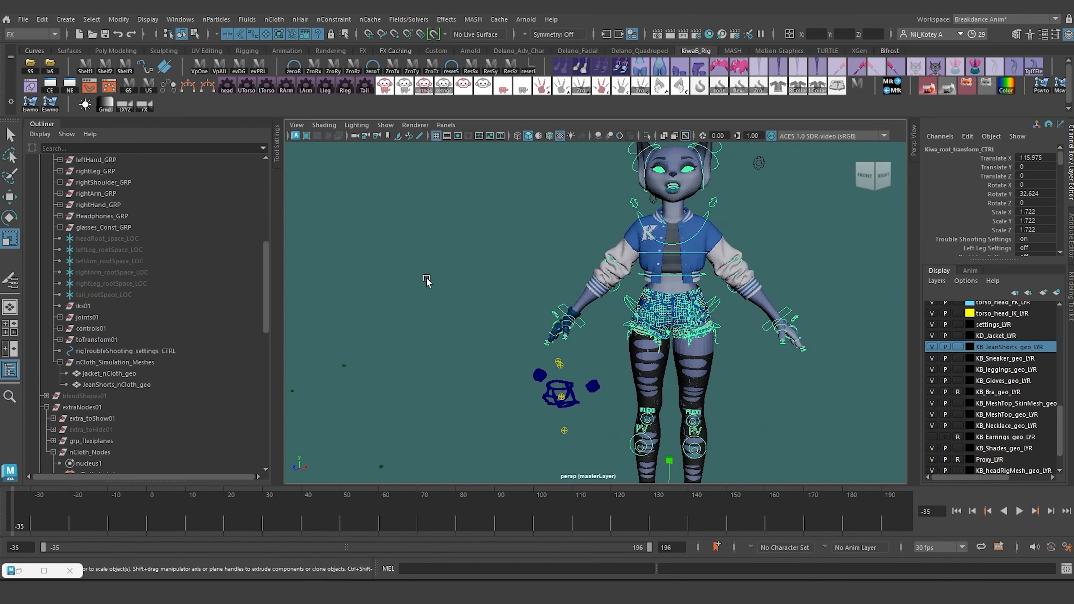
{"action": "left_click", "coordinate": [464, 280]}
{"action": "middle_click_drag", "start_coordinate": [465, 281], "coordinate": [412, 315], "text": "alt"}
{"action": "left_click_drag", "start_coordinate": [412, 315], "coordinate": [438, 318], "text": "alt"}
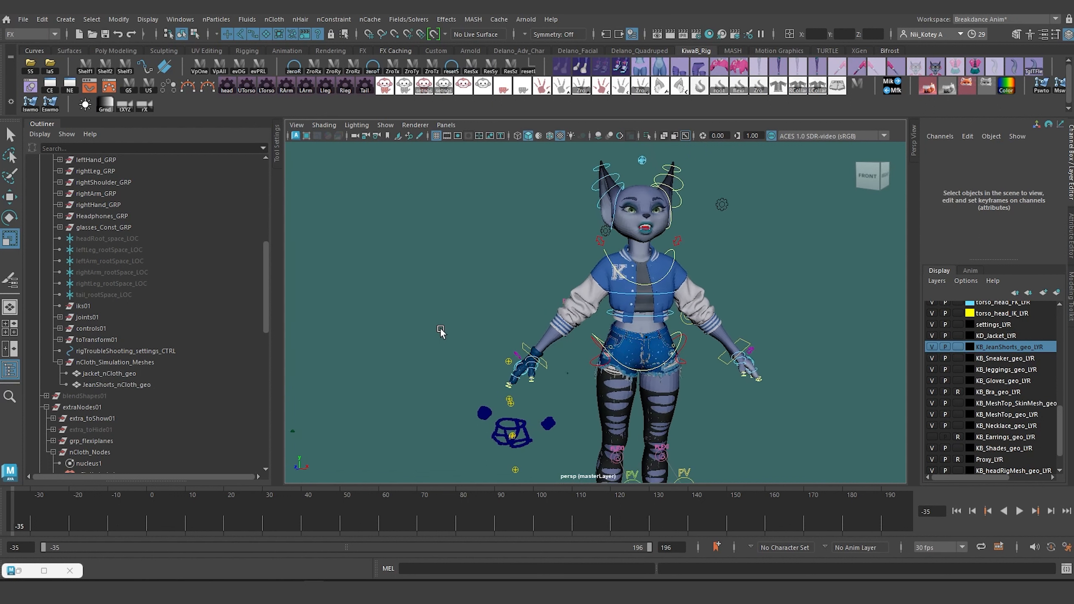
{"action": "middle_click_drag", "start_coordinate": [438, 318], "coordinate": [435, 283], "text": "alt"}
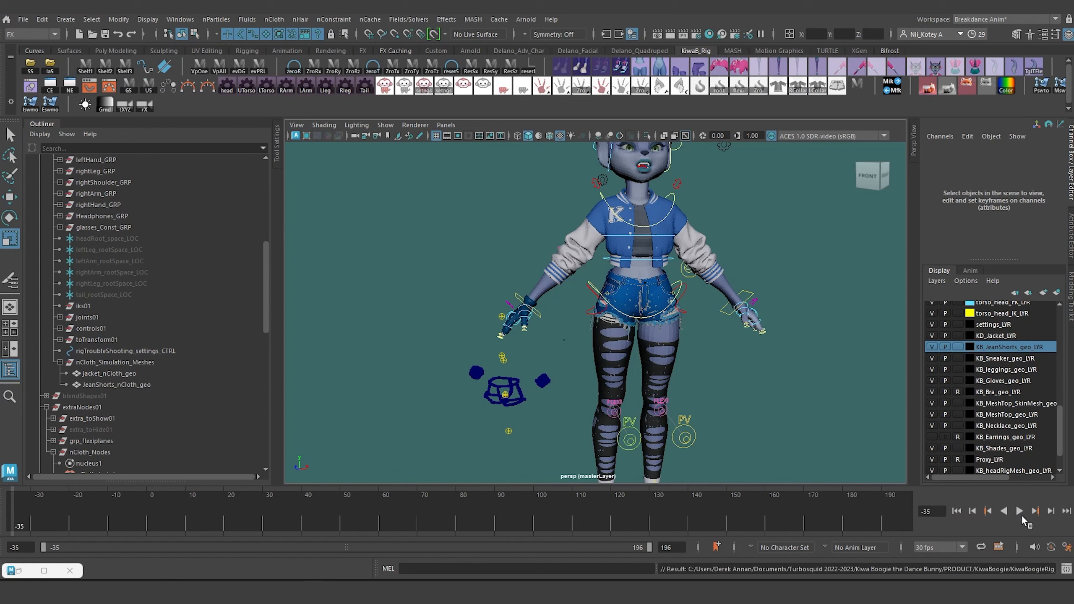
- Play the animation to frame 36, stop it, and examine the jacket and shorts up close from several angles
{"action": "left_click", "coordinate": [1019, 511]}
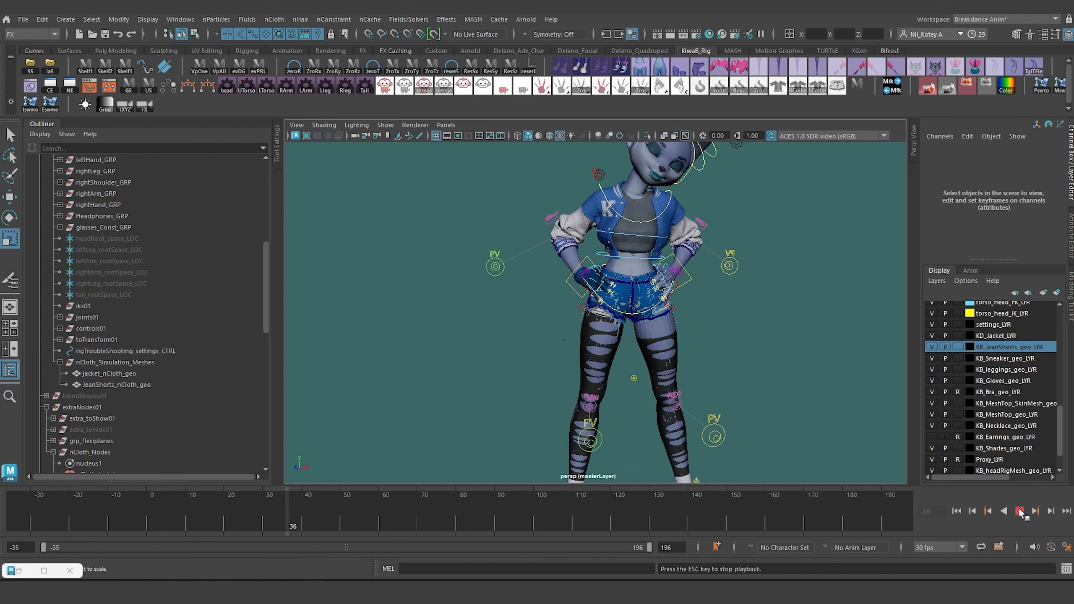
{"action": "scroll", "coordinate": [651, 303], "scroll_direction": "up", "scroll_amount": 5}
{"action": "left_click_drag", "start_coordinate": [645, 312], "coordinate": [531, 306], "text": "alt"}
{"action": "middle_click_drag", "start_coordinate": [531, 306], "coordinate": [643, 271], "text": "alt"}
{"action": "scroll", "coordinate": [633, 301], "scroll_direction": "up", "scroll_amount": 3}
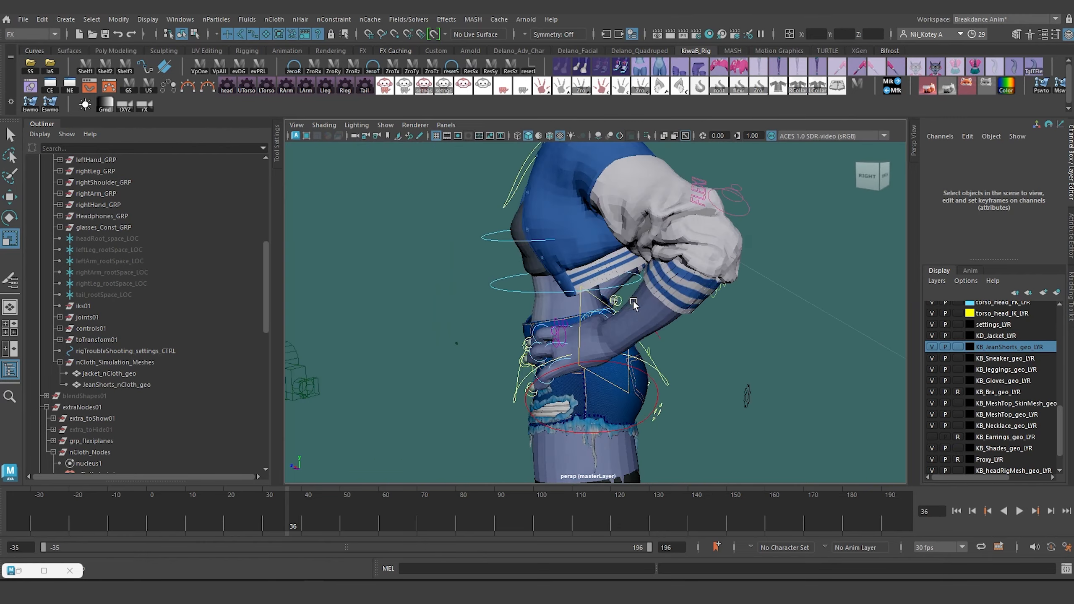
{"action": "left_click_drag", "start_coordinate": [634, 302], "coordinate": [774, 284], "text": "alt"}
{"action": "scroll", "coordinate": [736, 322], "scroll_direction": "up", "scroll_amount": 2}
{"action": "middle_click_drag", "start_coordinate": [705, 368], "coordinate": [677, 286], "text": "alt"}
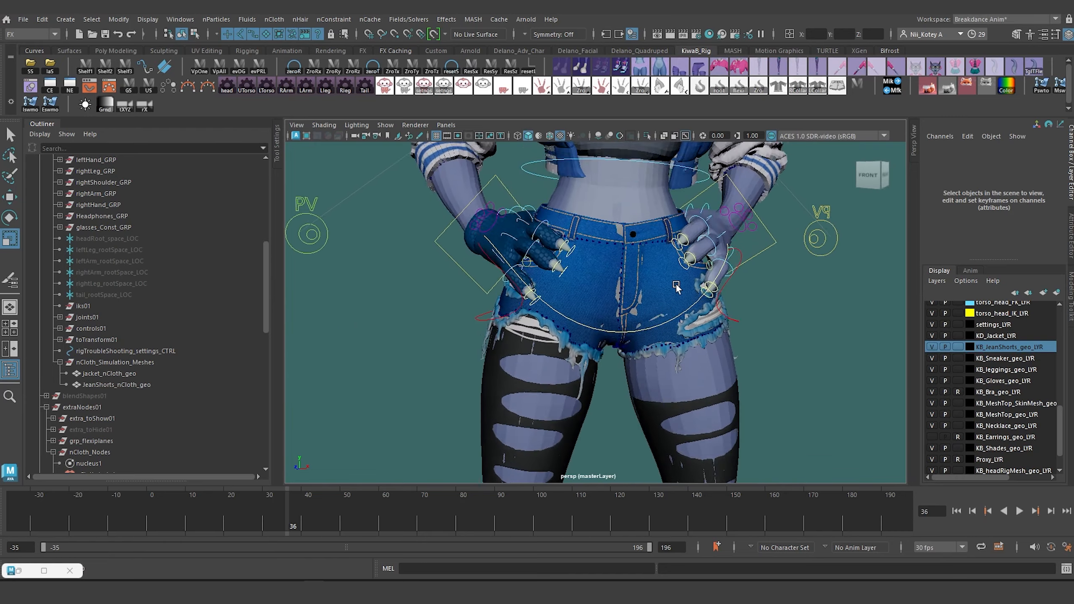
{"action": "left_click_drag", "start_coordinate": [676, 287], "coordinate": [675, 292], "text": "alt"}
- Select all objects in KB_JeanShorts_geo_LYR, isolate them to examine the shorts meshes, and leave isolation
{"action": "right_click", "coordinate": [998, 346]}
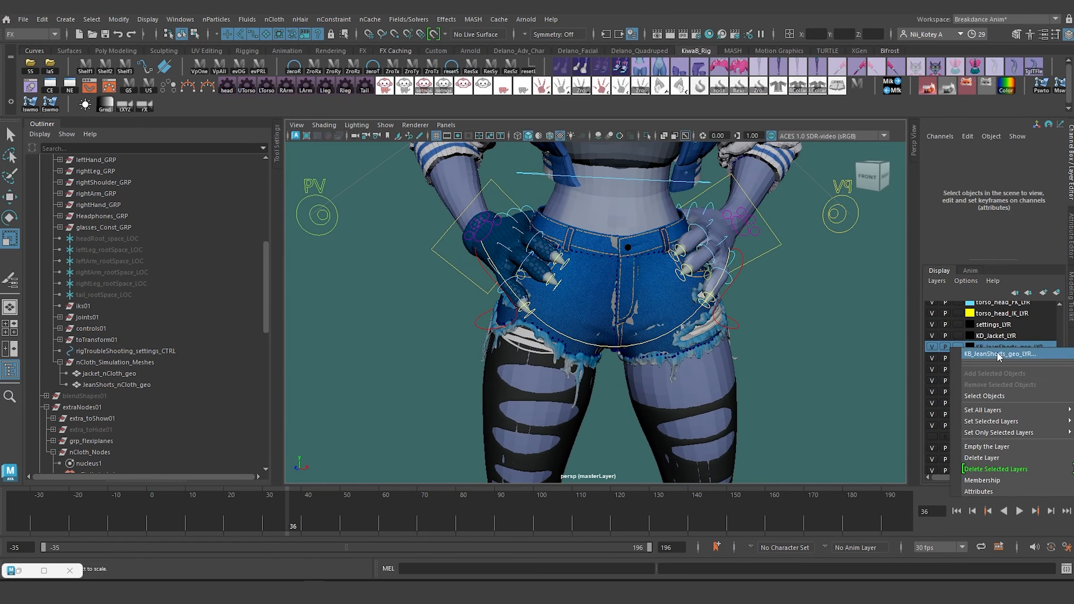
{"action": "left_click", "coordinate": [1015, 391]}
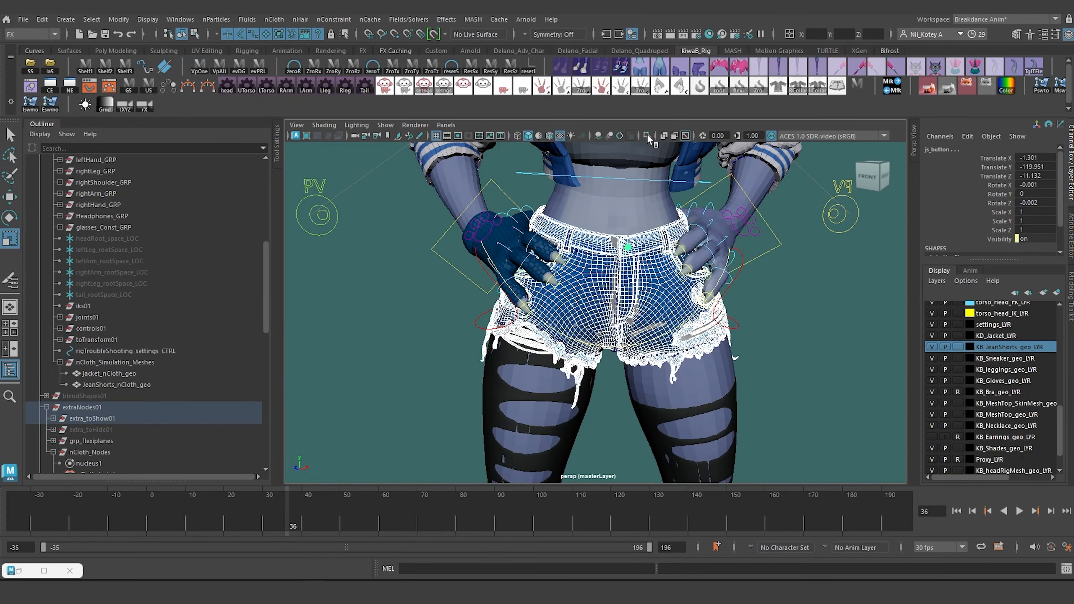
{"action": "left_click", "coordinate": [647, 137]}
{"action": "key", "text": "f"}
{"action": "left_click_drag", "start_coordinate": [619, 251], "coordinate": [661, 260], "text": "alt"}
{"action": "left_click", "coordinate": [647, 136]}
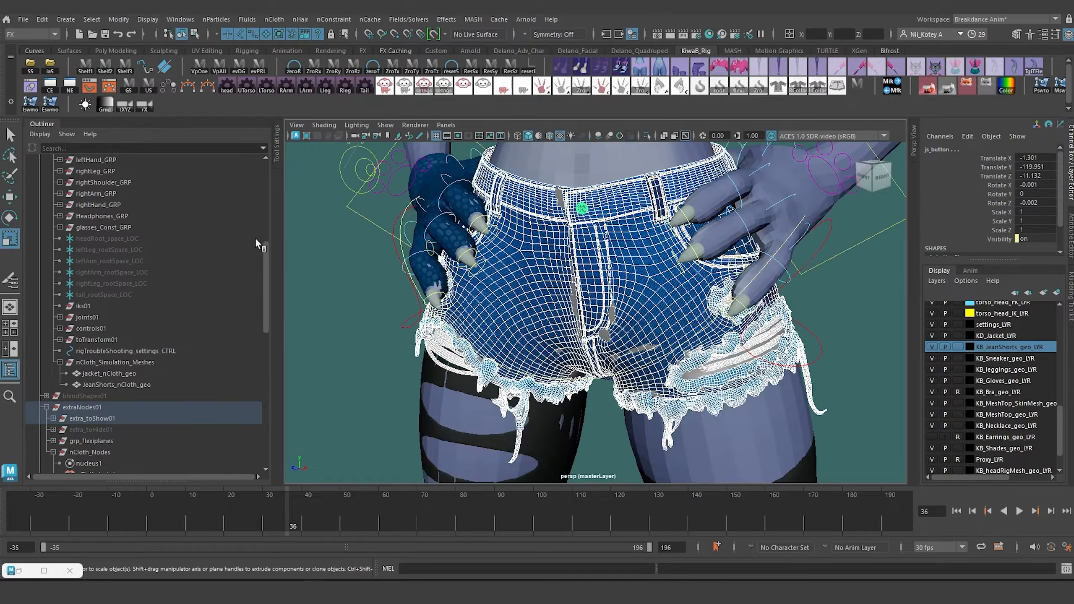
- Add JeanShorts_nCloth_geo to the selected shorts meshes, isolate them together and examine the result
{"action": "left_click", "coordinate": [115, 384]}
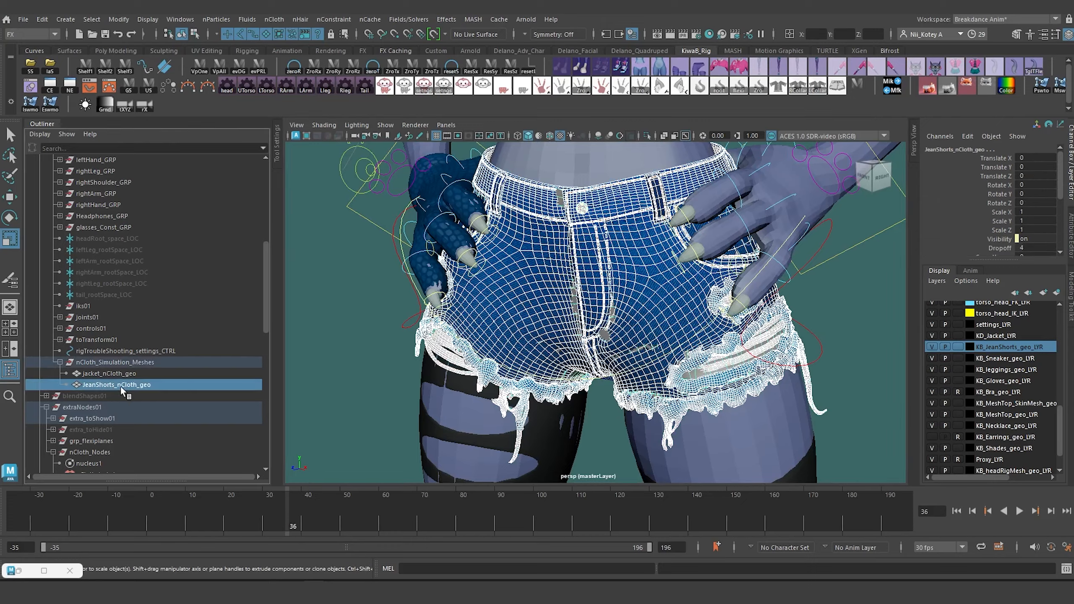
{"action": "left_click", "coordinate": [648, 136]}
{"action": "left_click_drag", "start_coordinate": [650, 149], "coordinate": [680, 236], "text": "alt"}
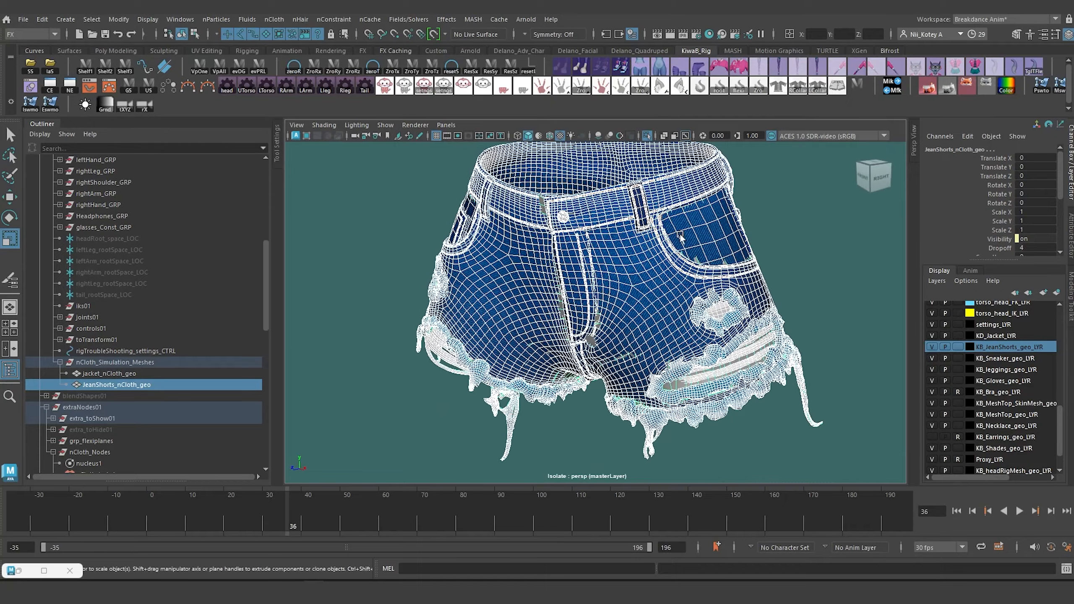
- Select the KD_Jacket_LYR objects together with jacket_nCloth_geo, isolate and examine them, and leave isolation
{"action": "right_click", "coordinate": [1003, 336]}
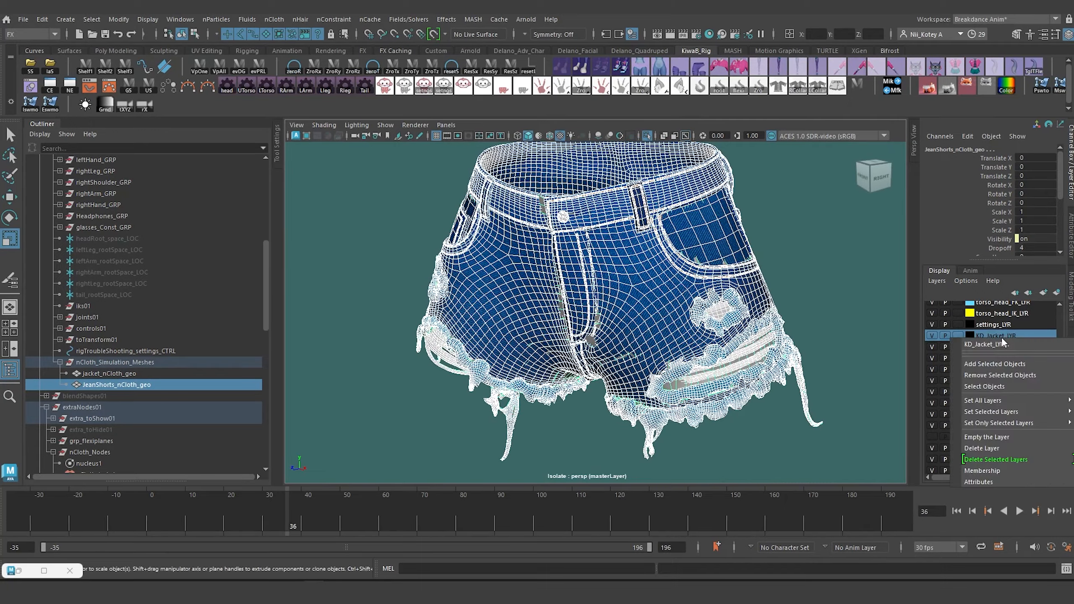
{"action": "left_click", "coordinate": [999, 387]}
{"action": "left_click", "coordinate": [109, 374]}
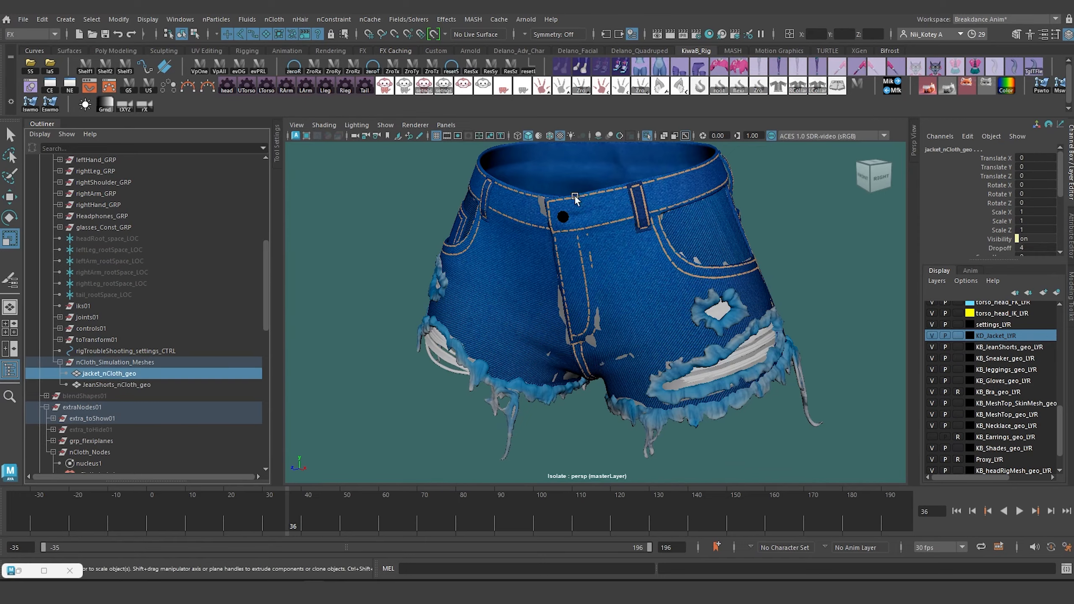
{"action": "left_click", "coordinate": [648, 135]}
{"action": "left_click", "coordinate": [648, 135]}
{"action": "key", "text": "f"}
{"action": "left_click_drag", "start_coordinate": [605, 385], "coordinate": [583, 328], "text": "alt"}
{"action": "left_click", "coordinate": [648, 137]}
- Check the whole posed character, clear the selection and return the timeline to frame -35
{"action": "scroll", "coordinate": [611, 302], "scroll_direction": "down", "scroll_amount": 5}
{"action": "middle_click_drag", "start_coordinate": [584, 328], "coordinate": [585, 253], "text": "alt"}
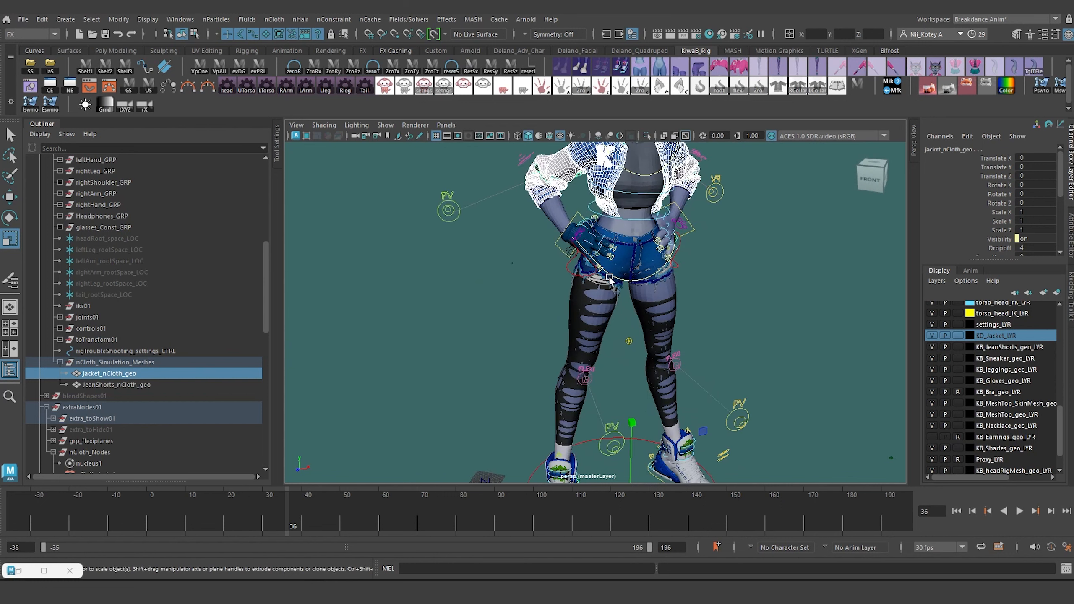
{"action": "scroll", "coordinate": [584, 253], "scroll_direction": "down", "scroll_amount": 3}
{"action": "middle_click_drag", "start_coordinate": [584, 253], "coordinate": [583, 229], "text": "alt"}
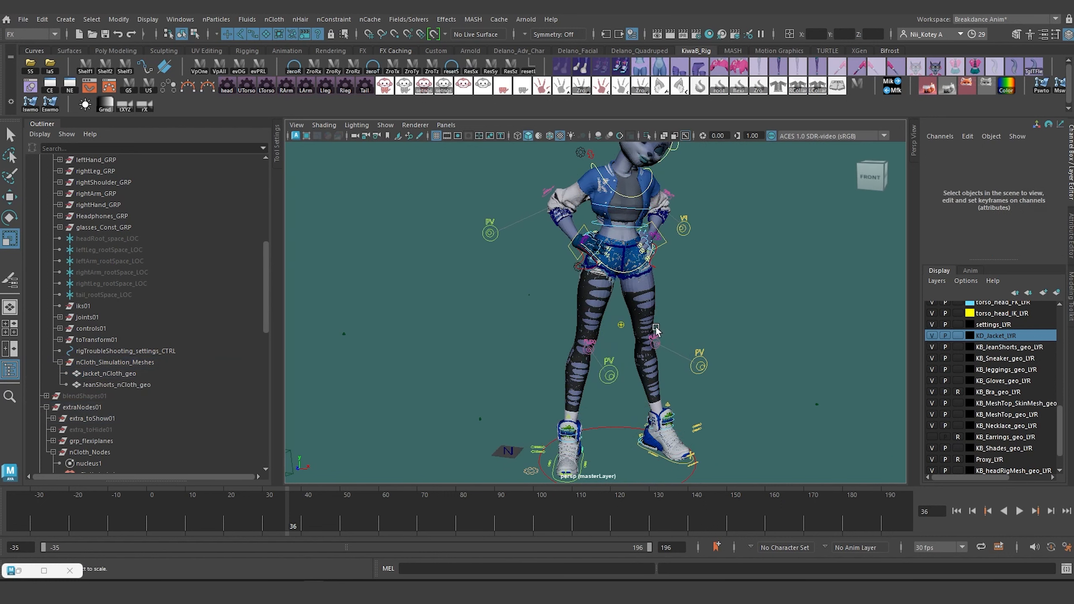
{"action": "left_click", "coordinate": [957, 512]}
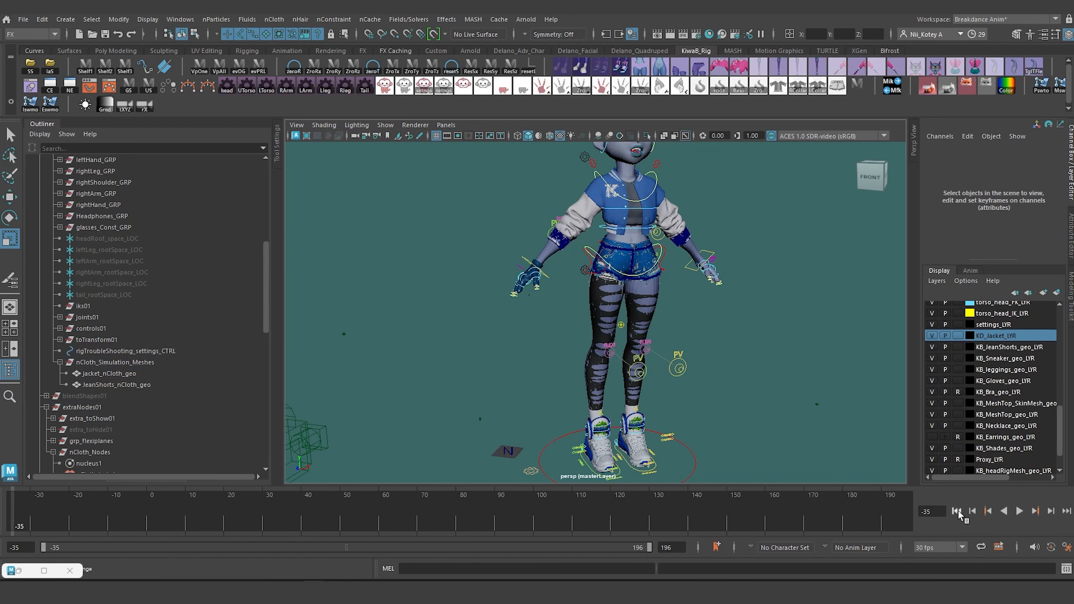
- Reset the root transform control to scale 1 on all axes, Rotate Y 0 and Translate X 0, and deselect it
{"action": "left_click", "coordinate": [689, 449]}
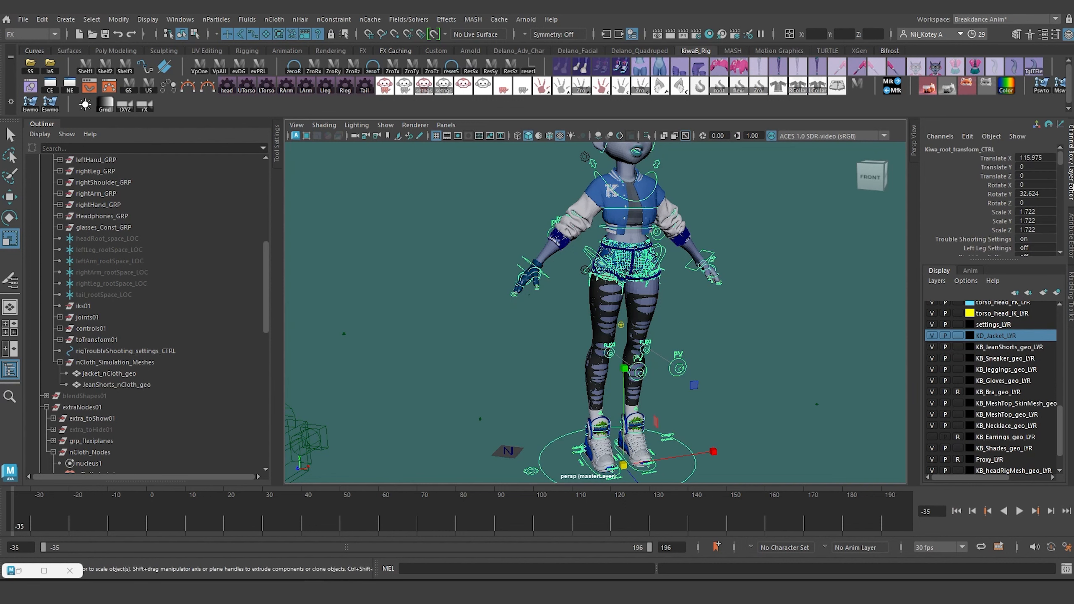
{"action": "left_click", "coordinate": [1031, 232]}
{"action": "type", "text": "1"}
{"action": "key", "text": "Return"}
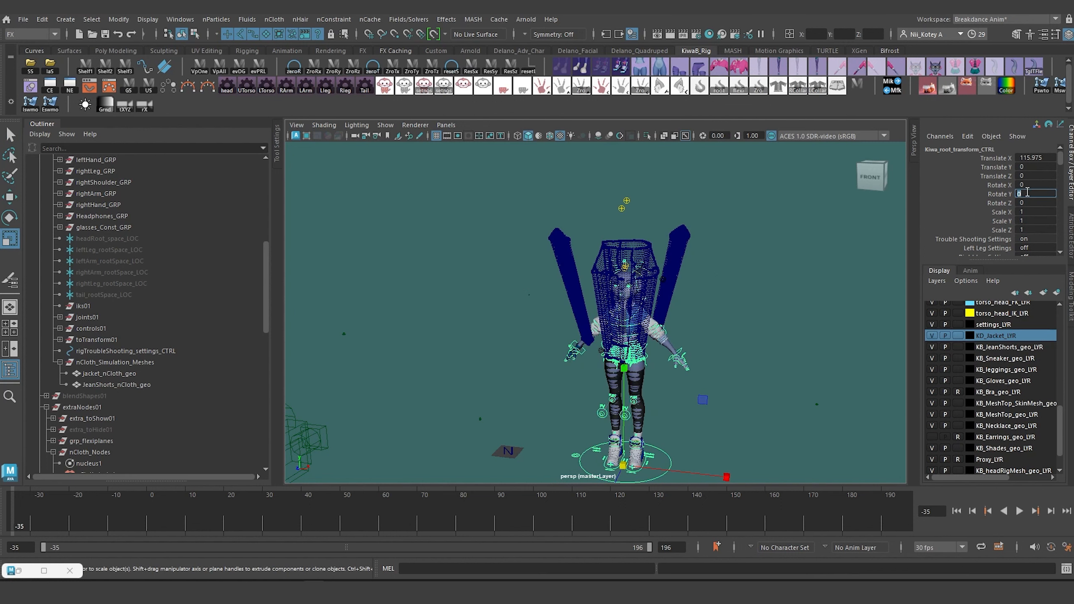
{"action": "key", "text": "Return"}
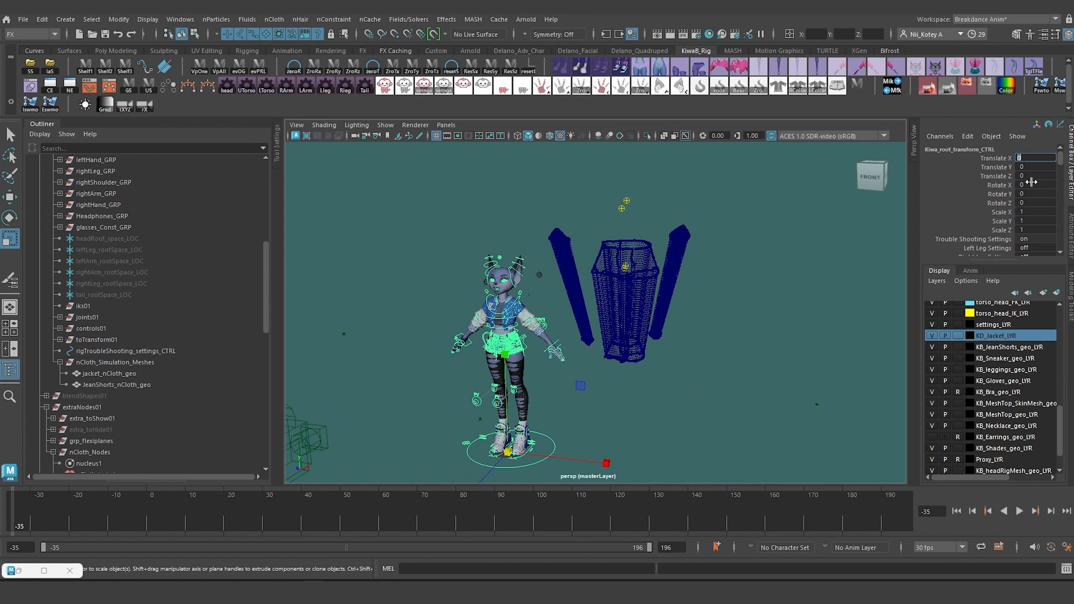
{"action": "left_click", "coordinate": [768, 291]}
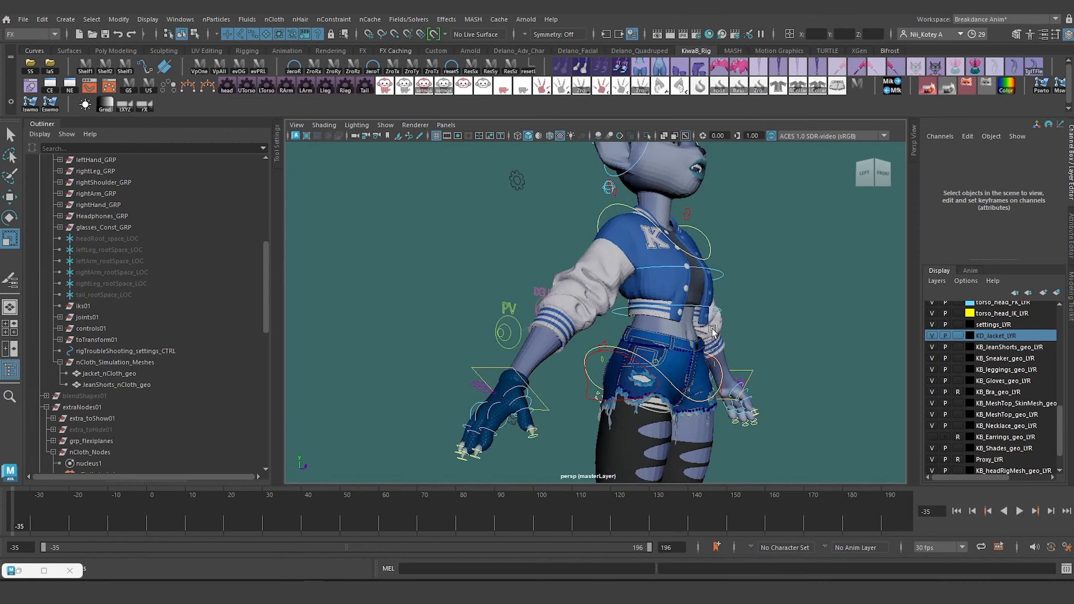
- Examine the jacket and shorts on the reset character from the front and sides
{"action": "left_click_drag", "start_coordinate": [712, 332], "coordinate": [622, 359], "text": "alt"}
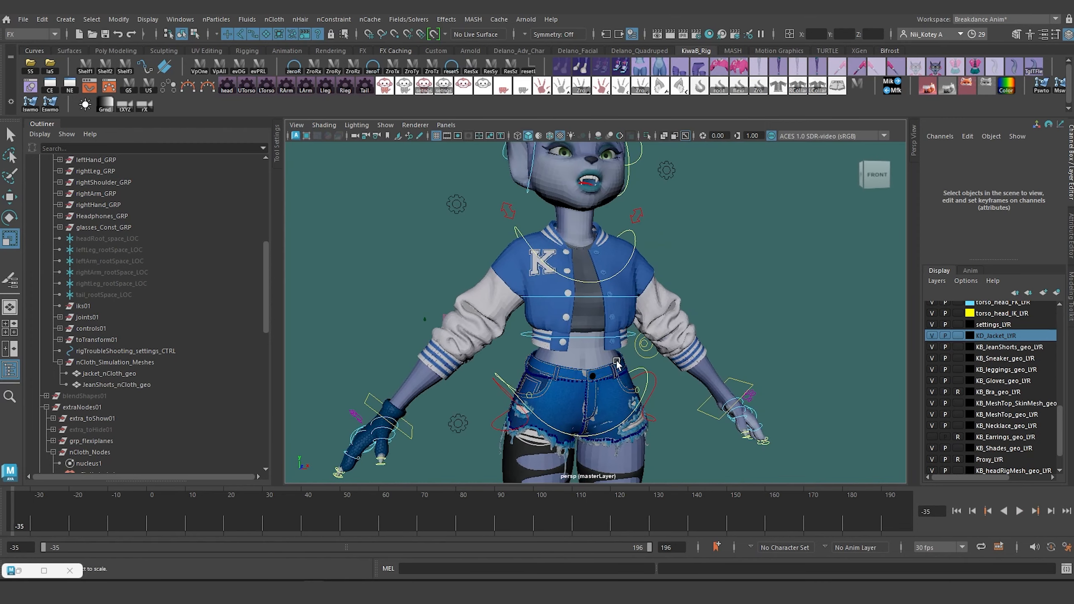
{"action": "middle_click_drag", "start_coordinate": [681, 438], "coordinate": [694, 328], "text": "alt"}
{"action": "left_click_drag", "start_coordinate": [693, 328], "coordinate": [631, 379], "text": "alt"}
{"action": "middle_click_drag", "start_coordinate": [630, 380], "coordinate": [652, 434], "text": "alt"}
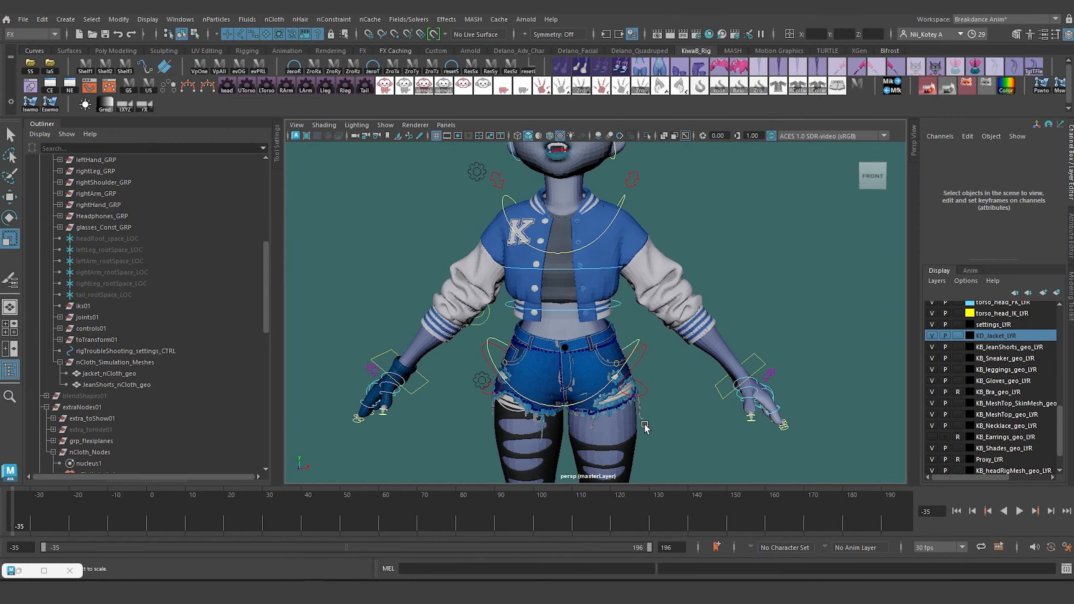
{"action": "left_click_drag", "start_coordinate": [514, 361], "coordinate": [620, 341], "text": "alt"}
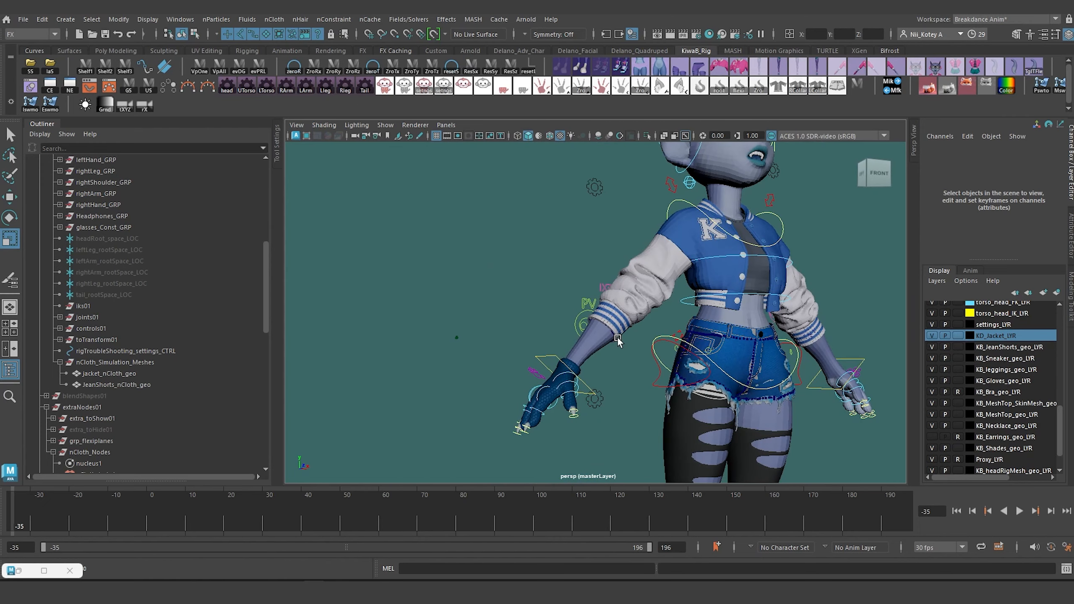